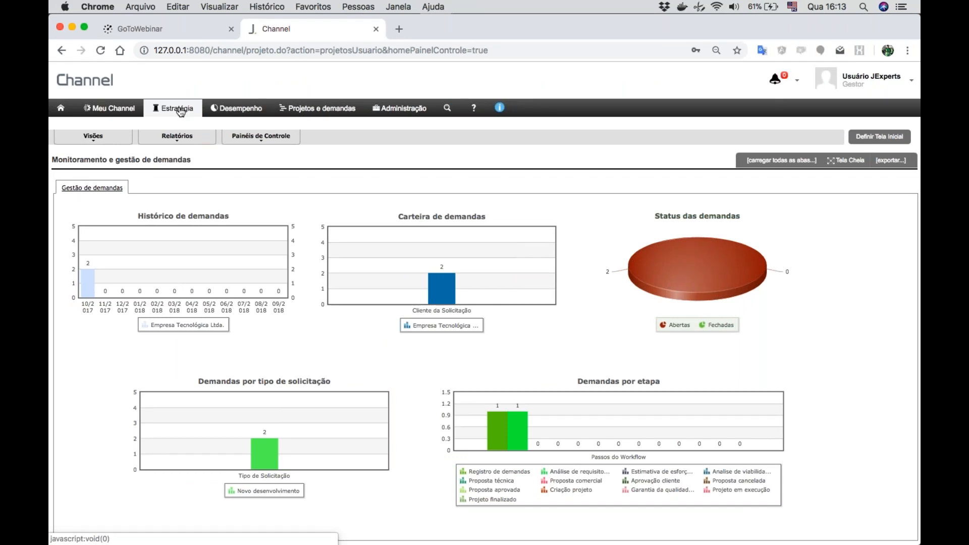
- Start a new strategic plan and name it "Webinar - Plano de TI"
click(182, 109)
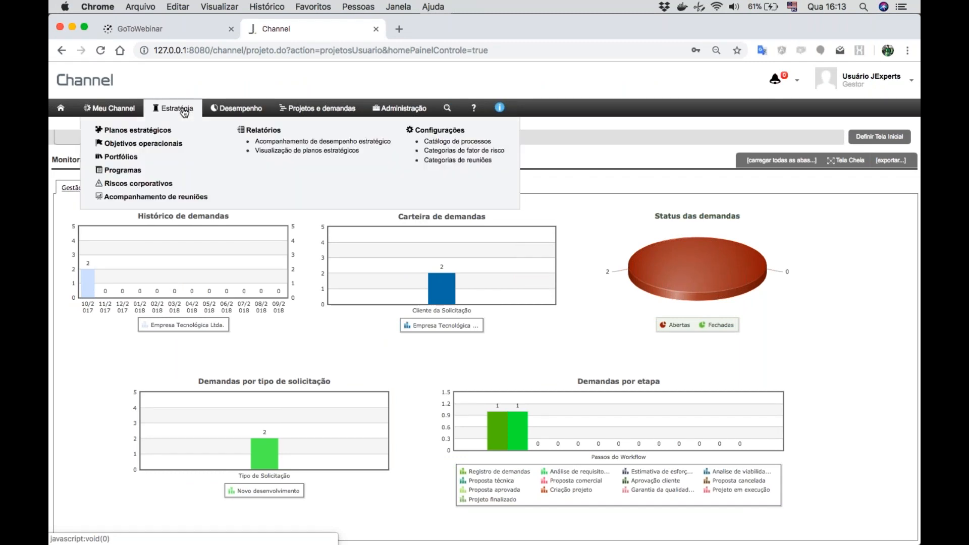
click(142, 132)
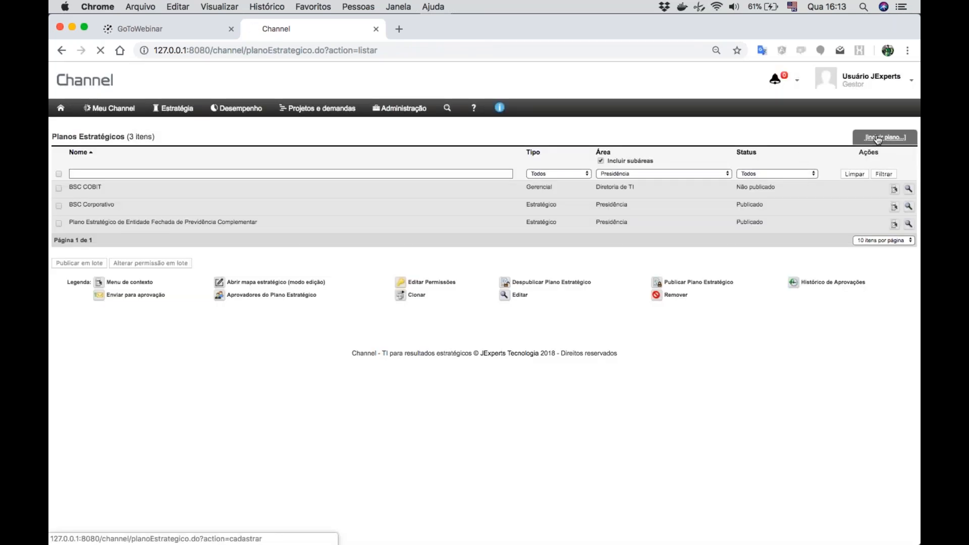
click(878, 139)
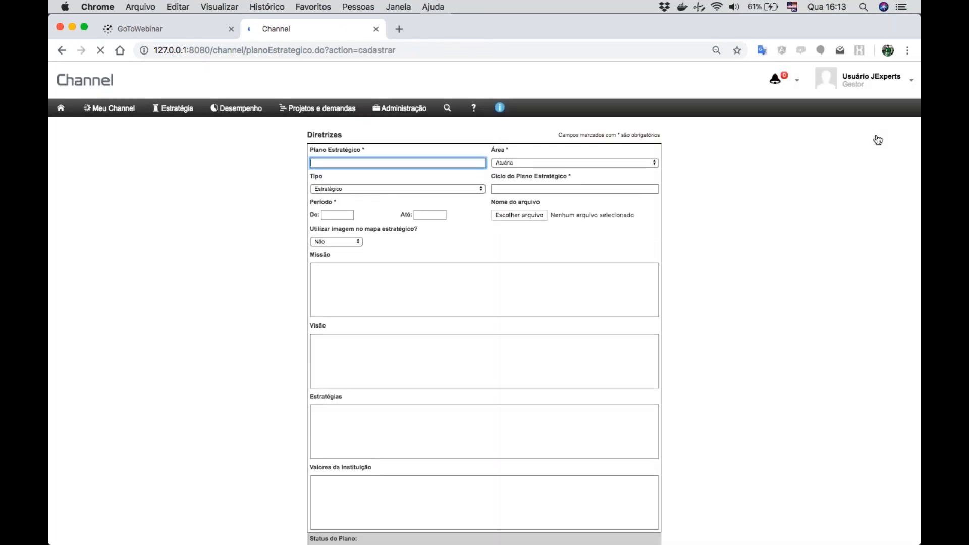
text(Web)
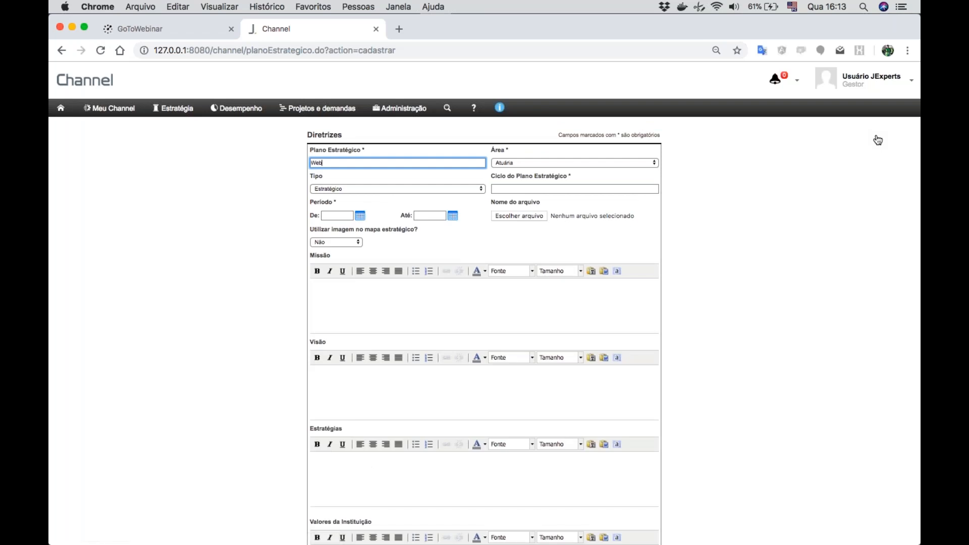
text(inar - Plano de TI)
- Set the plan's area to Diretoria de TI, its type to Gerencial and its cycle to 2018
click(533, 163)
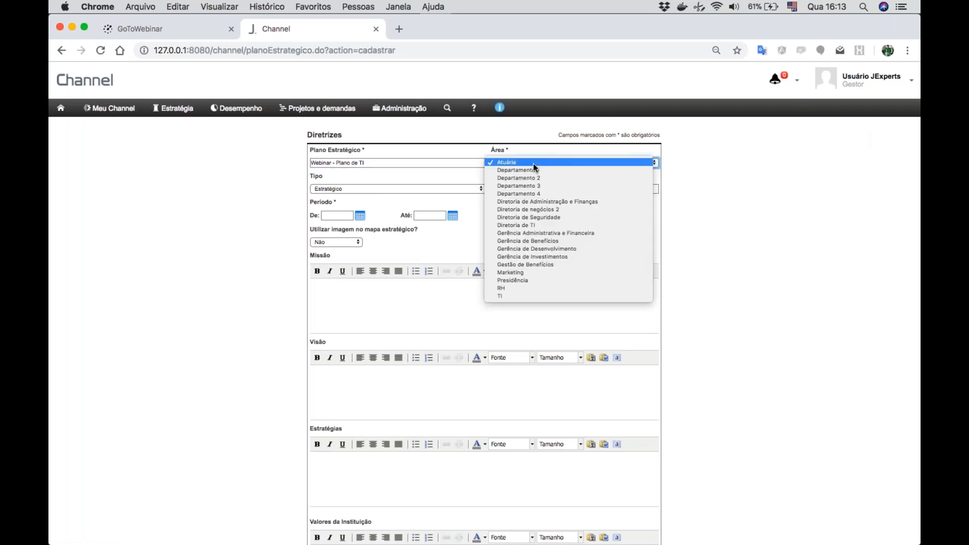
click(529, 225)
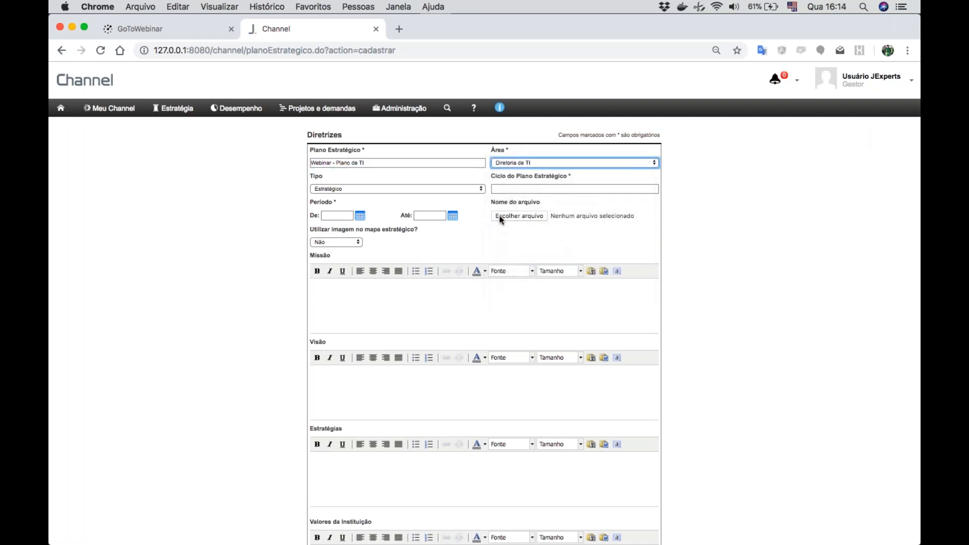
click(386, 188)
click(357, 196)
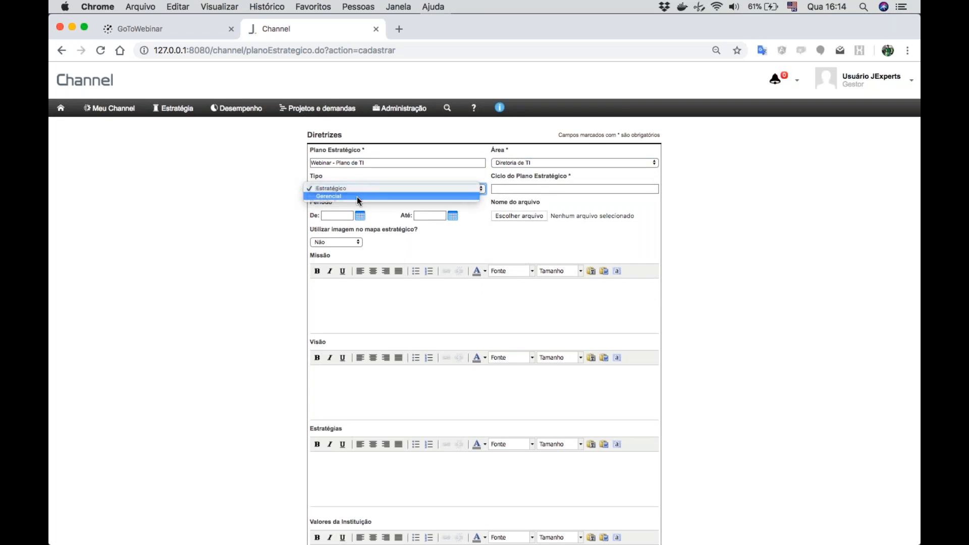
click(522, 188)
text(2018)
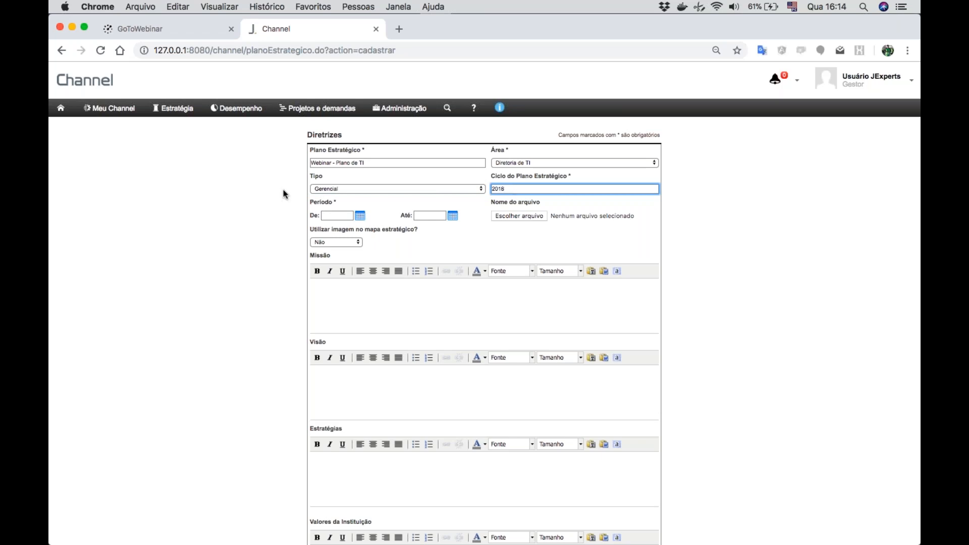
- Set the plan's period from 01/01/2018 to 31/12/2018
click(345, 215)
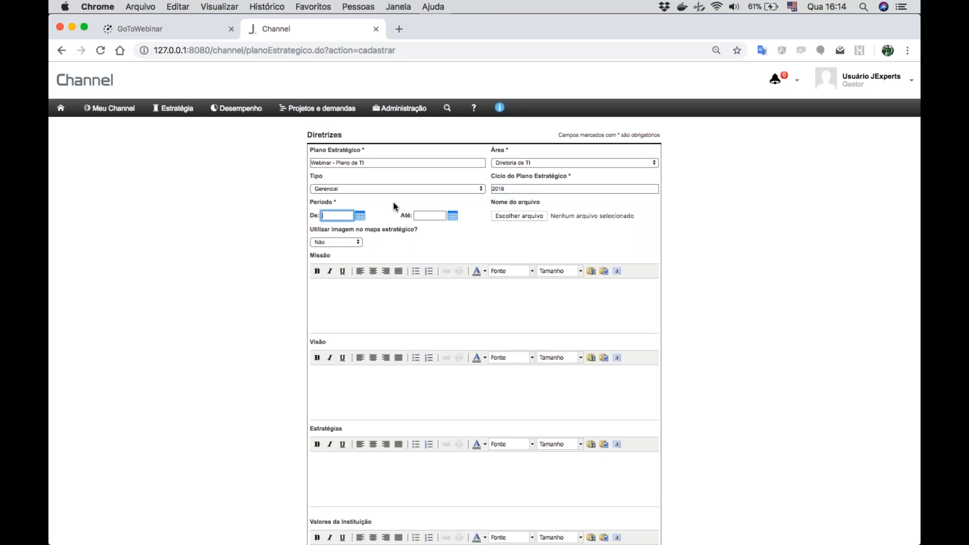
click(360, 215)
click(330, 230)
click(330, 229)
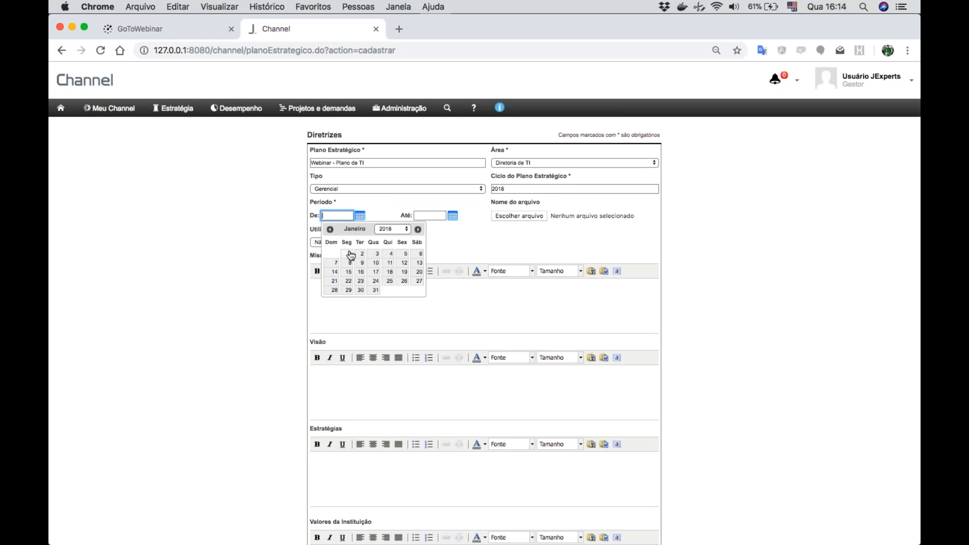
click(349, 253)
click(432, 216)
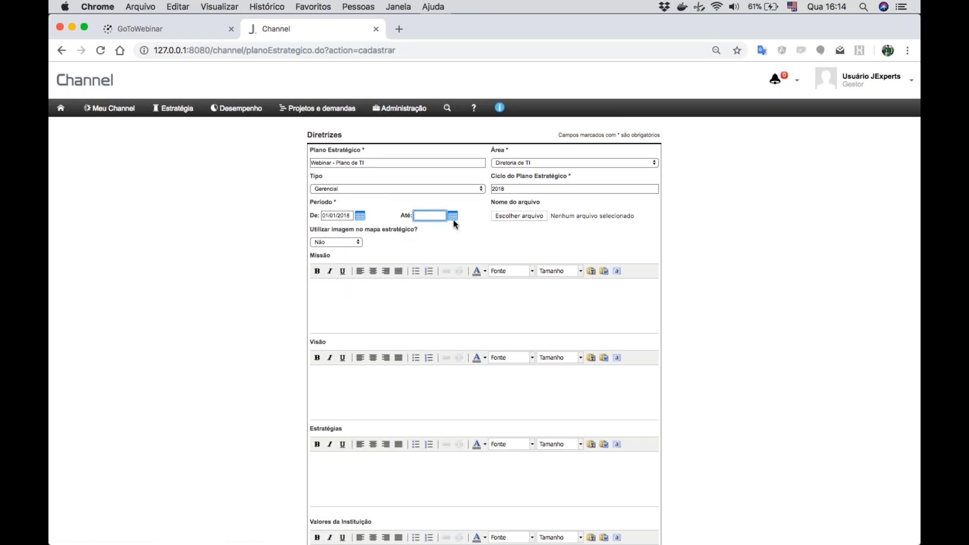
click(453, 216)
click(512, 229)
click(512, 229)
click(512, 229)
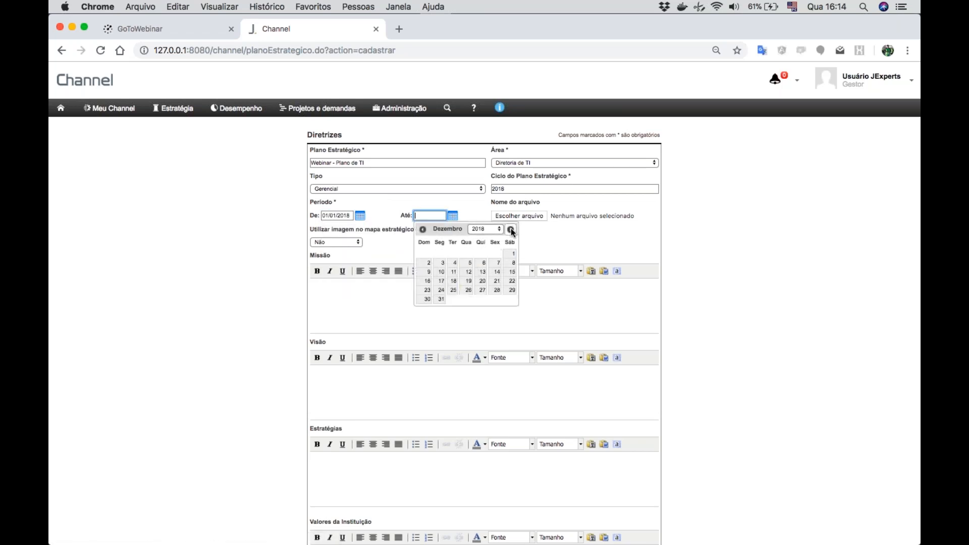
click(441, 299)
- Enter "Missão da TI" as the plan's mission and "Visão da TI" as its vision
click(376, 309)
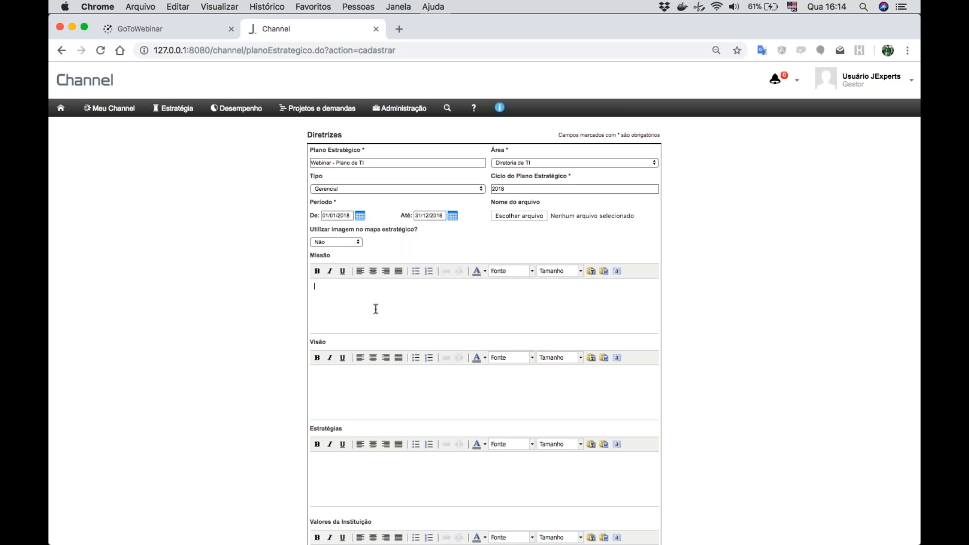
text(Missão da TI)
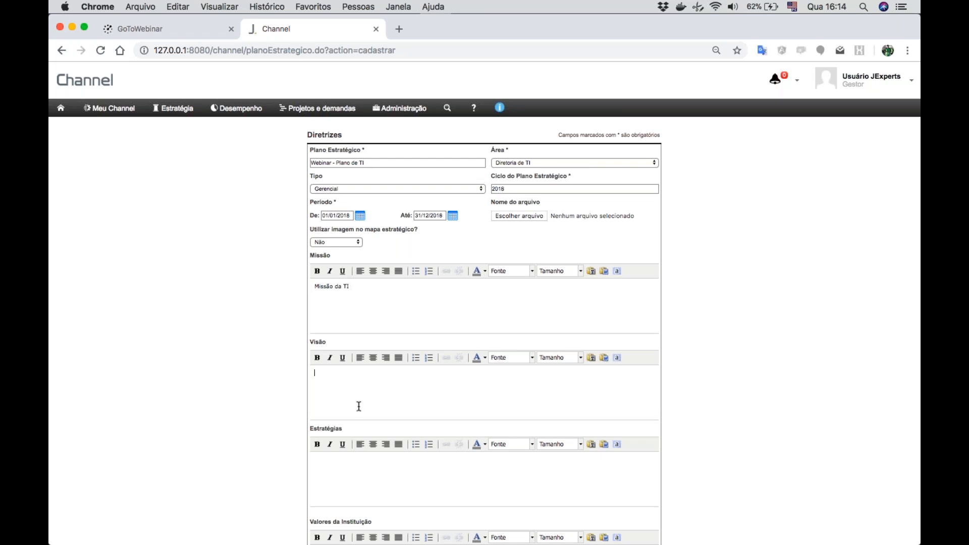
text(Visão da TI)
- List "- Agilidade" and "- Inovação" on separate lines as the plan's strategies
click(312, 474)
text(- A)
text(gil)
text(idade )
text(- Inova)
text(ção)
- Set the plan's status to Publicado and save the plan
scroll(329, 470, down, 5)
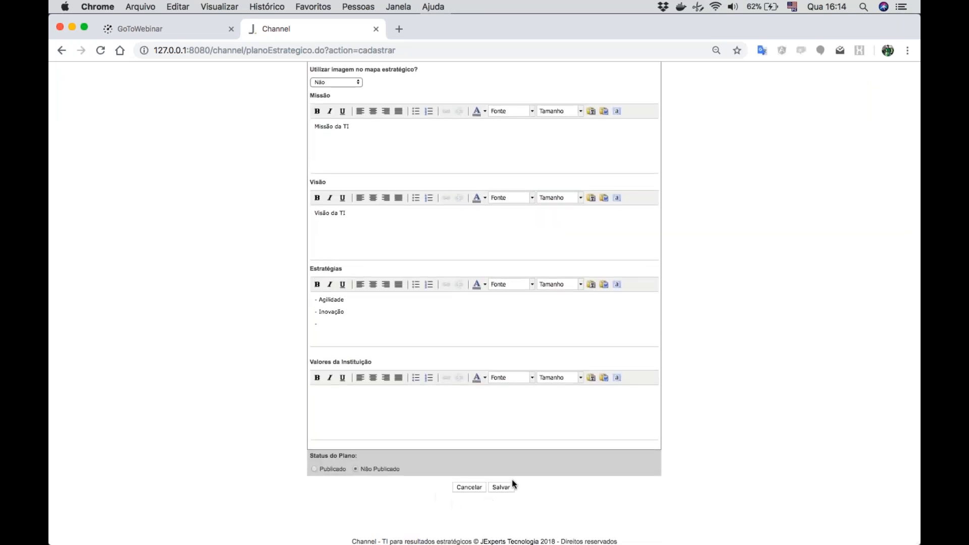
click(314, 469)
click(500, 487)
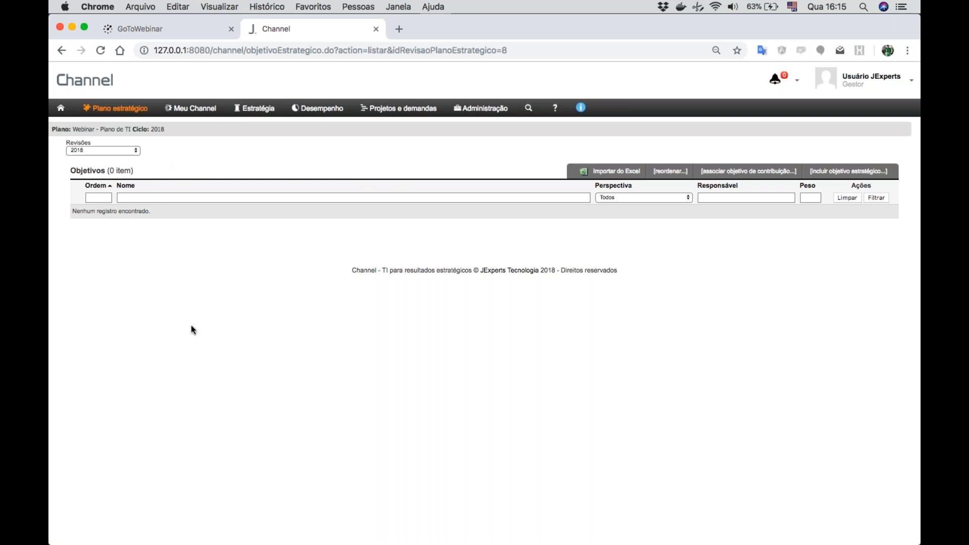
- Open the plan's perspectives and view the edit form of the Financeira perspective, closing it without changes
click(118, 116)
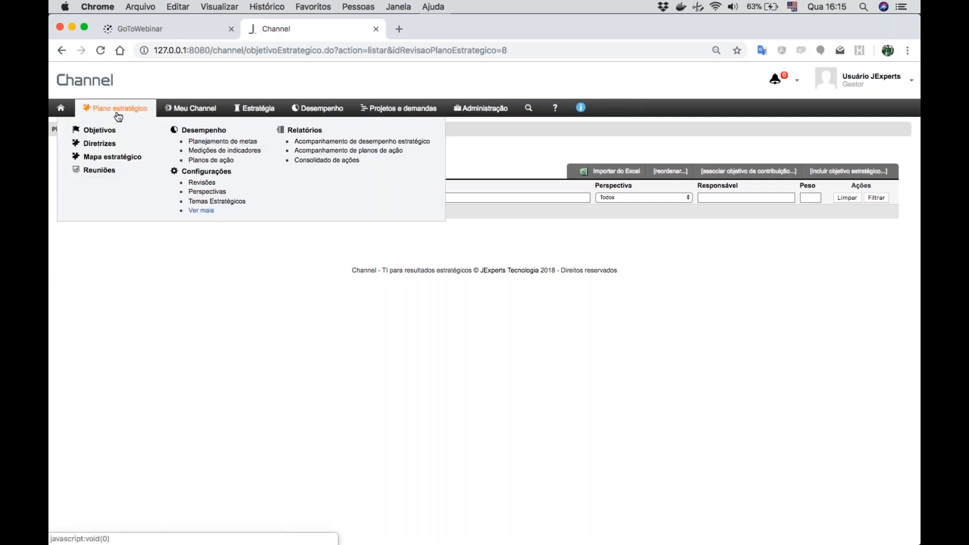
click(212, 190)
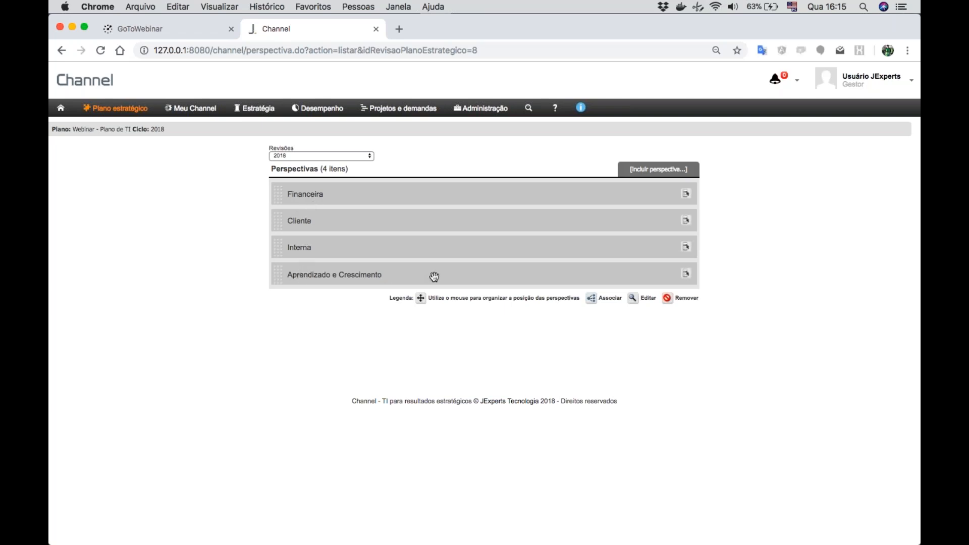
click(686, 193)
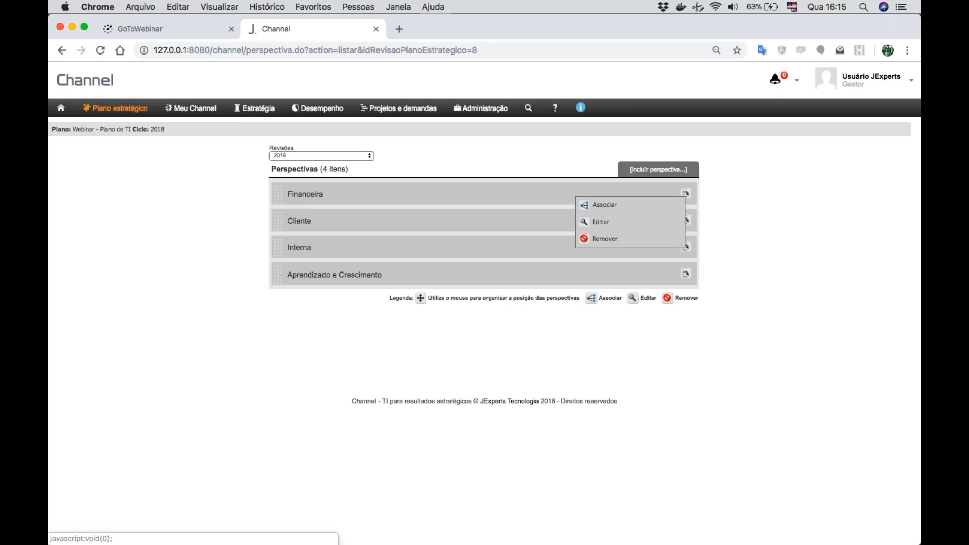
click(600, 222)
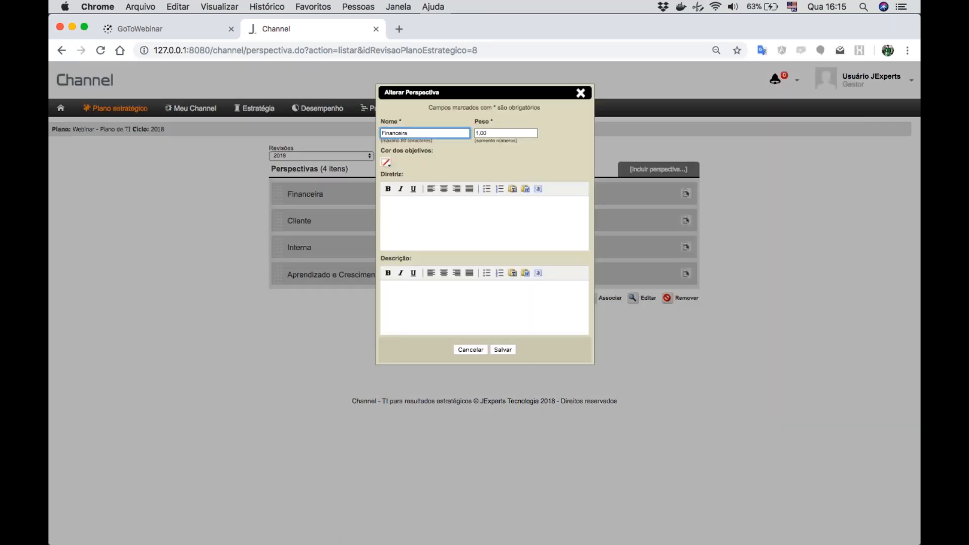
click(470, 349)
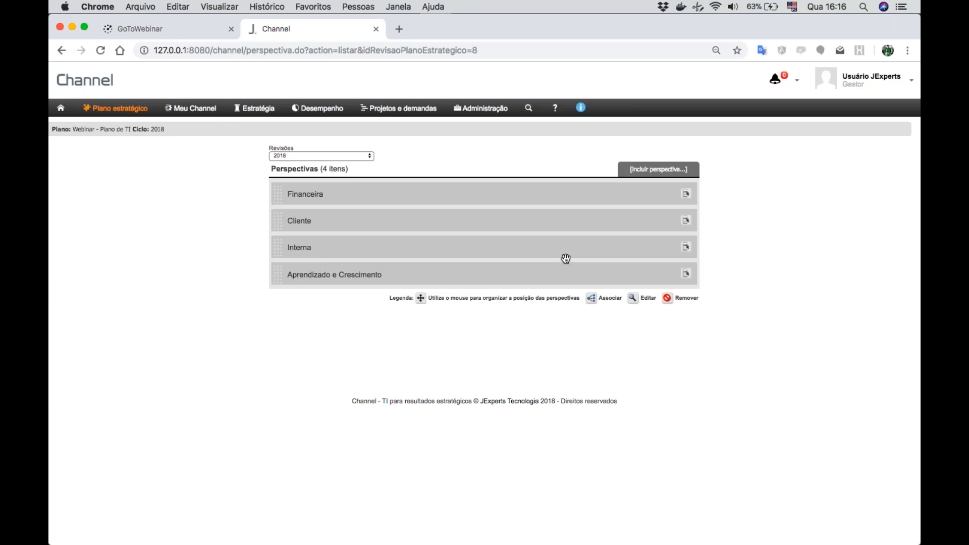
- Associate the Aprendizado e Crescimento perspective with the Interna perspective and return to the perspective list
click(686, 277)
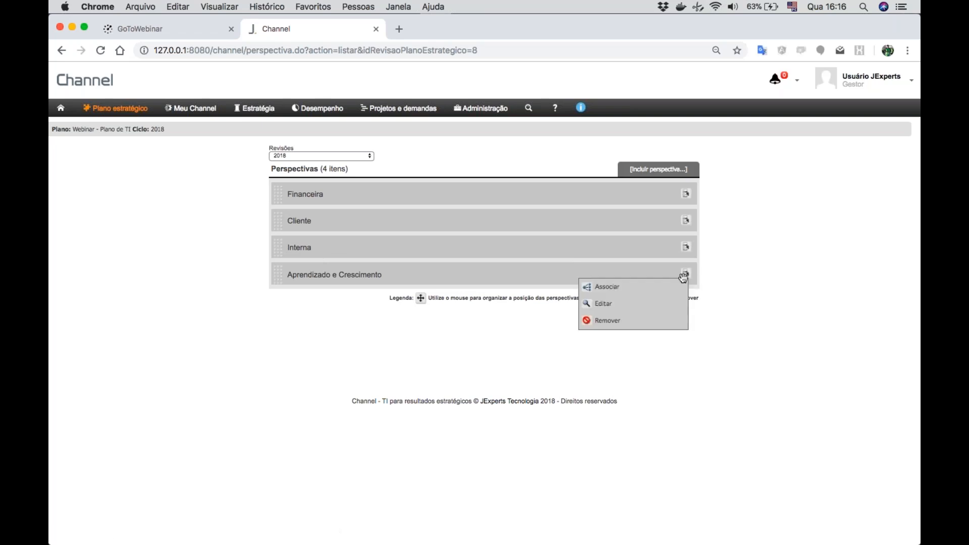
click(617, 290)
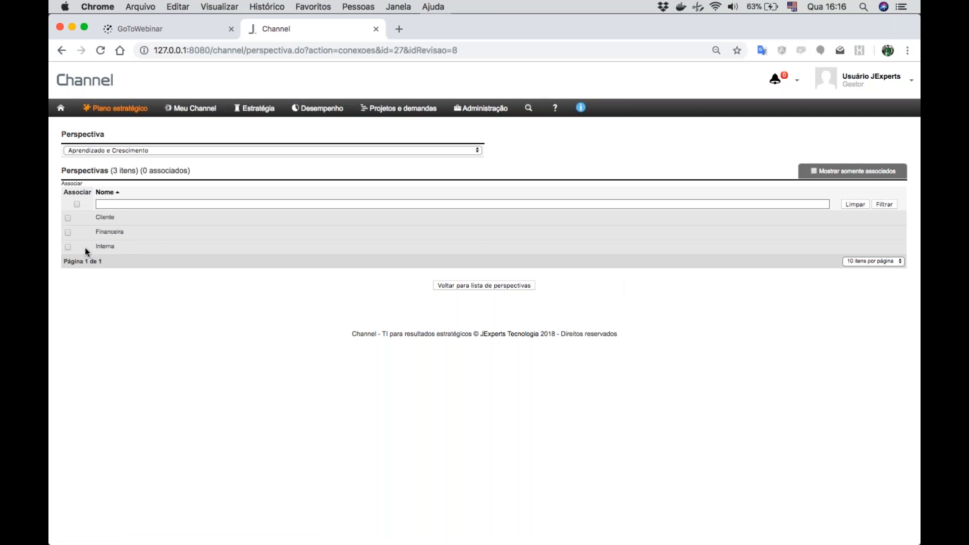
click(68, 247)
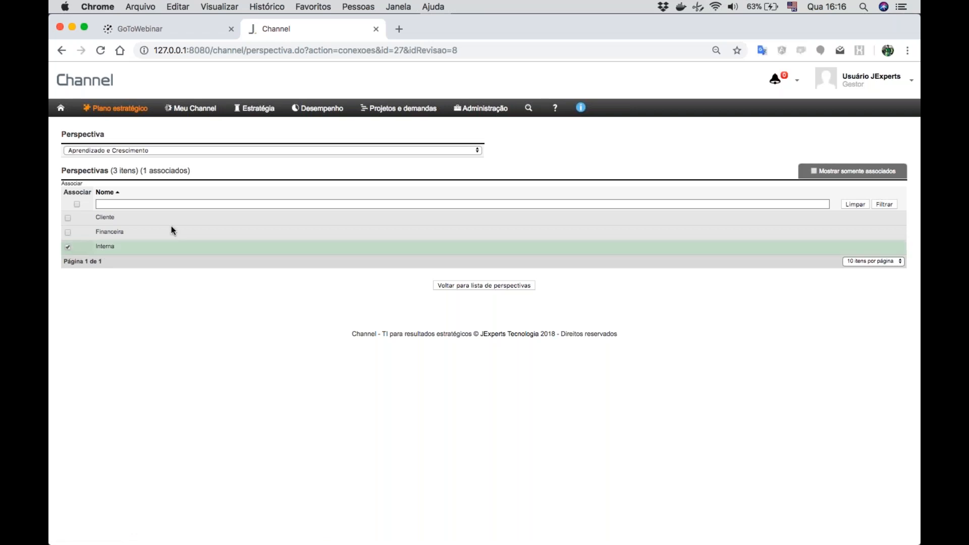
click(496, 285)
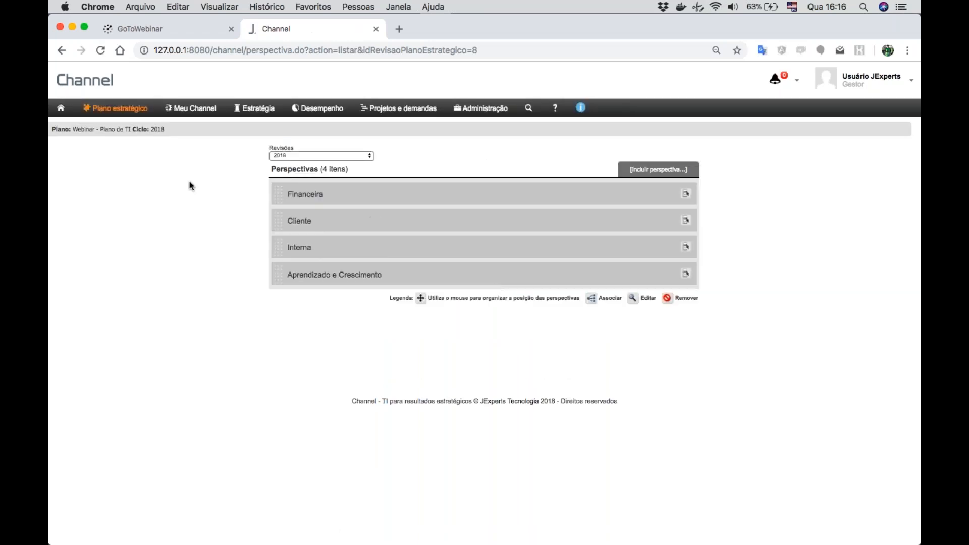
- Add a strategic objective named "Nome" under the Financeira perspective, save it, and remove it from the plan's objectives
mouse_move(115, 108)
click(101, 130)
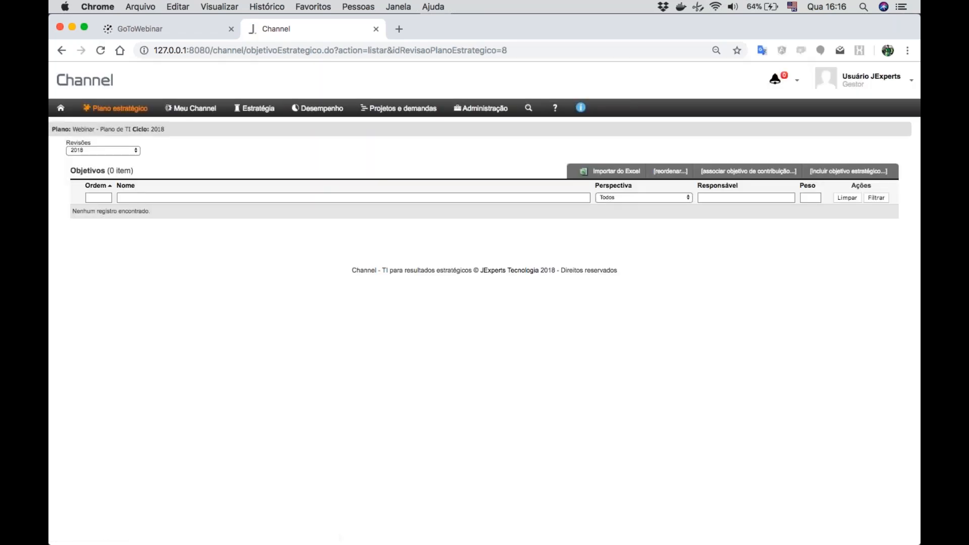
click(857, 172)
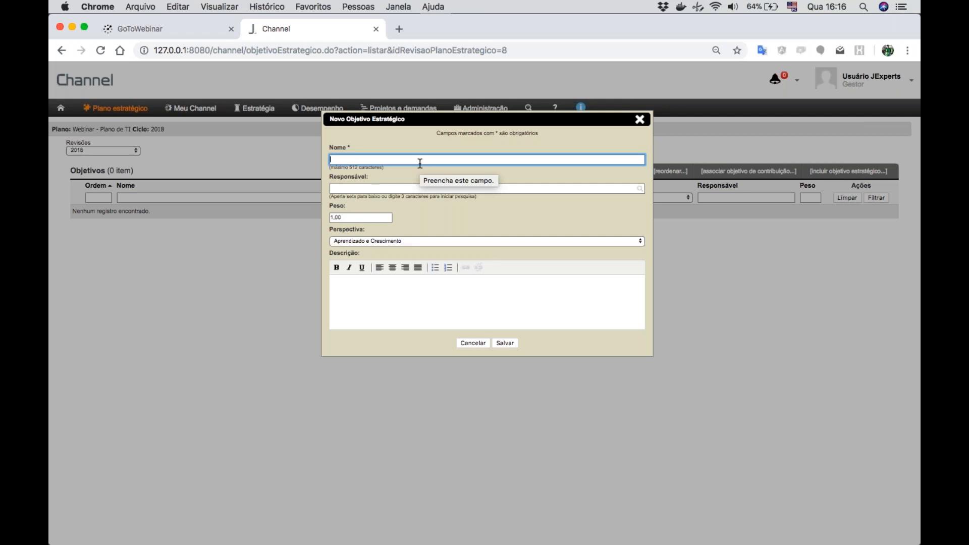
text(Nome)
click(357, 194)
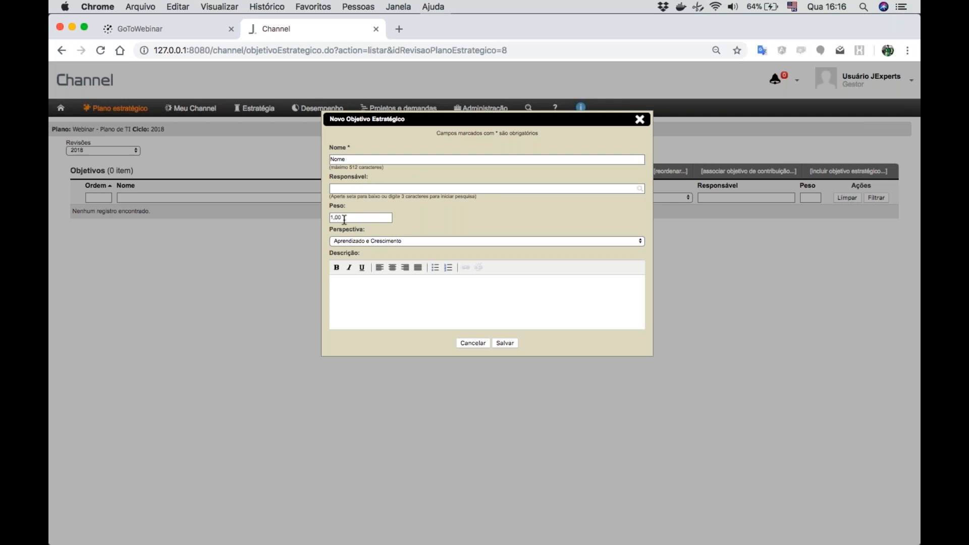
click(355, 243)
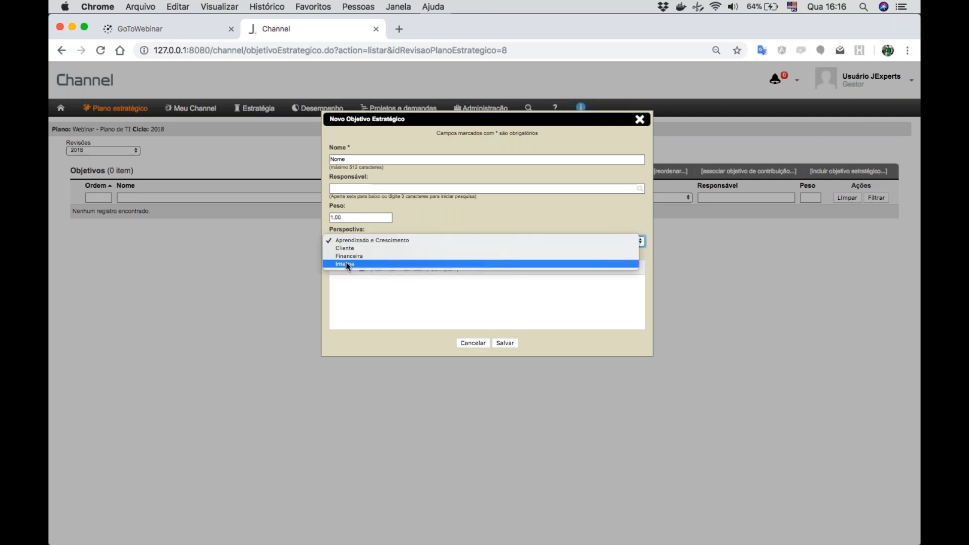
click(346, 257)
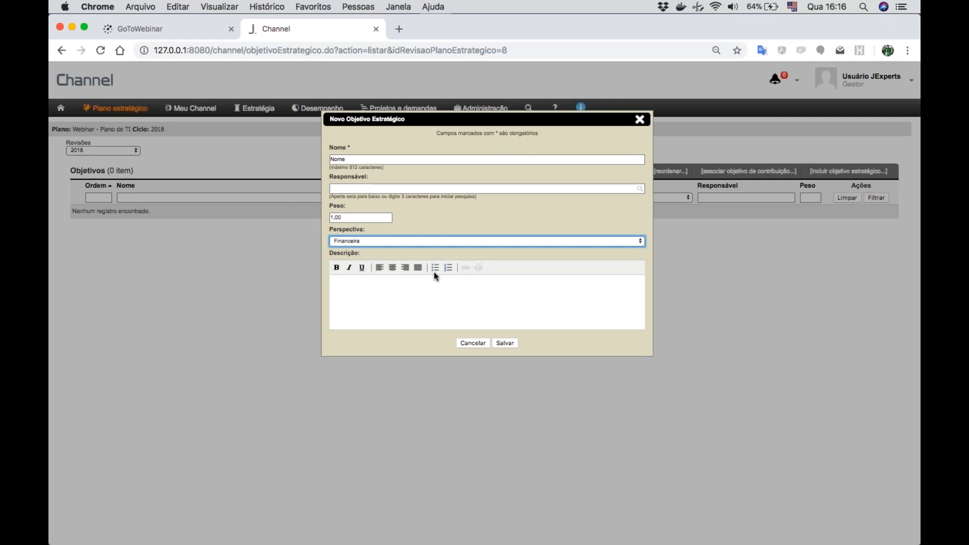
click(505, 343)
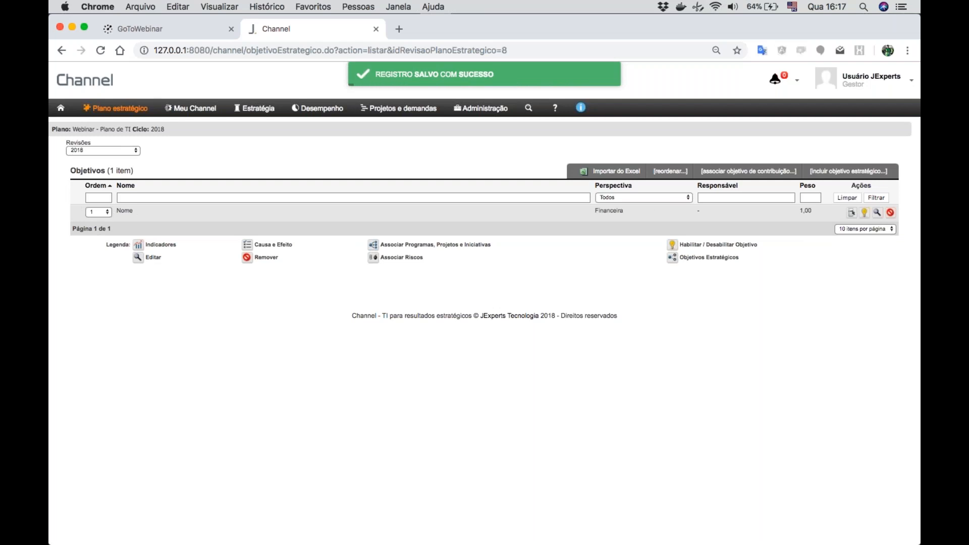
click(891, 213)
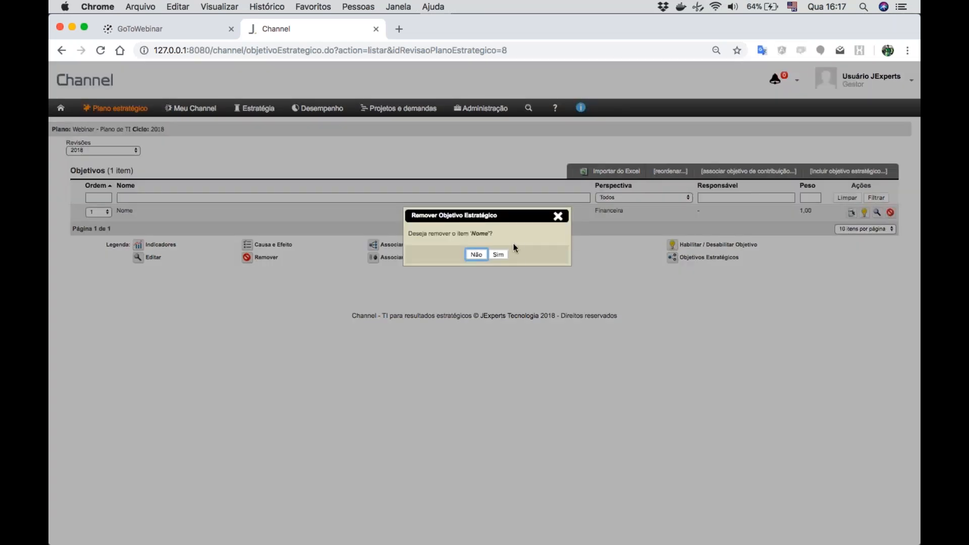
click(499, 255)
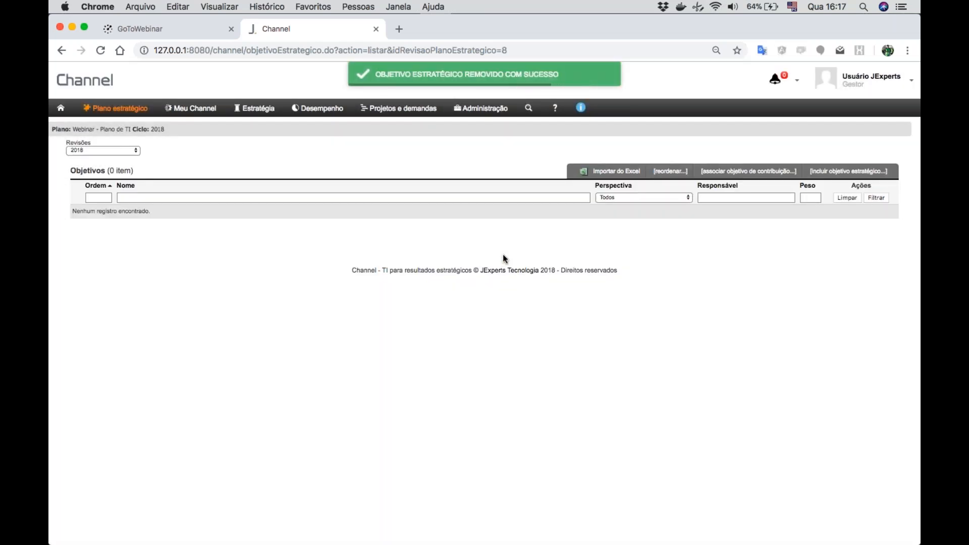
- View the Excel import dialog for strategic objectives and close it without loading a file
click(616, 174)
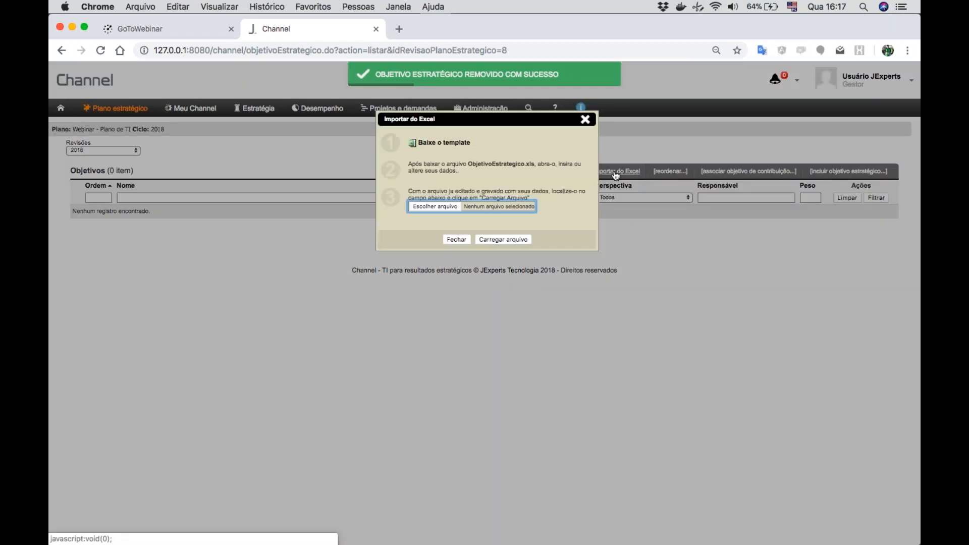
click(458, 239)
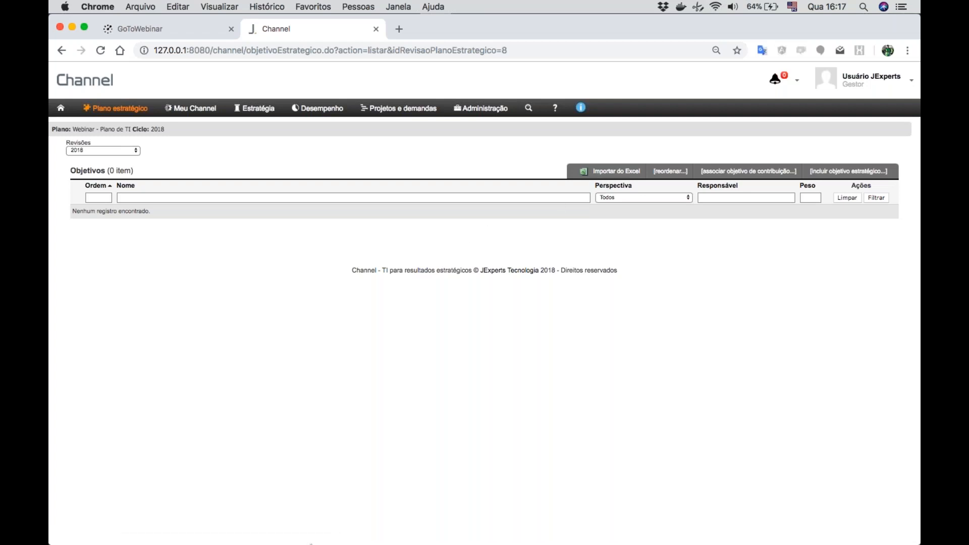
- Open ObjetivoEstrategico.xls from the Transferências folder in Excel and expand its window to full screen
mouse_move(313, 536)
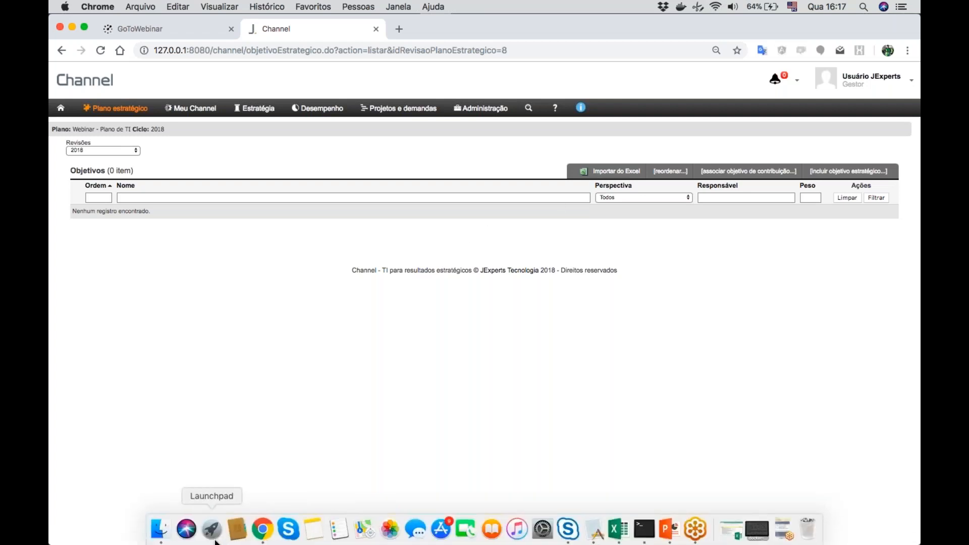
click(160, 530)
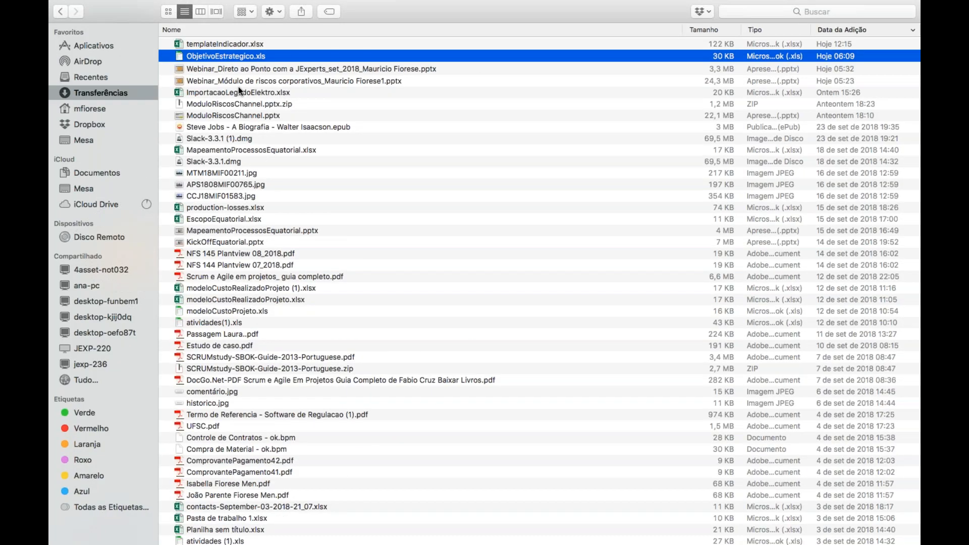
double_click(235, 55)
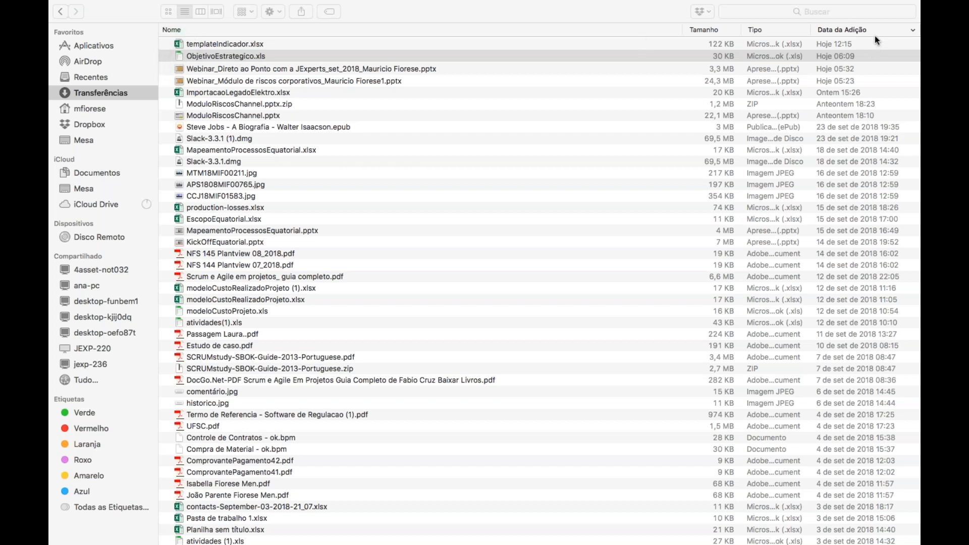
mouse_move(543, 543)
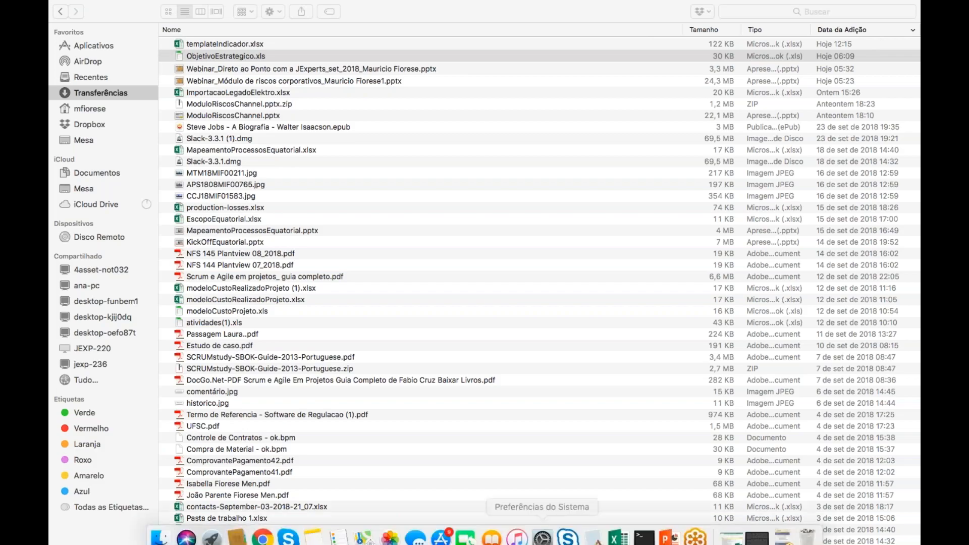
click(620, 529)
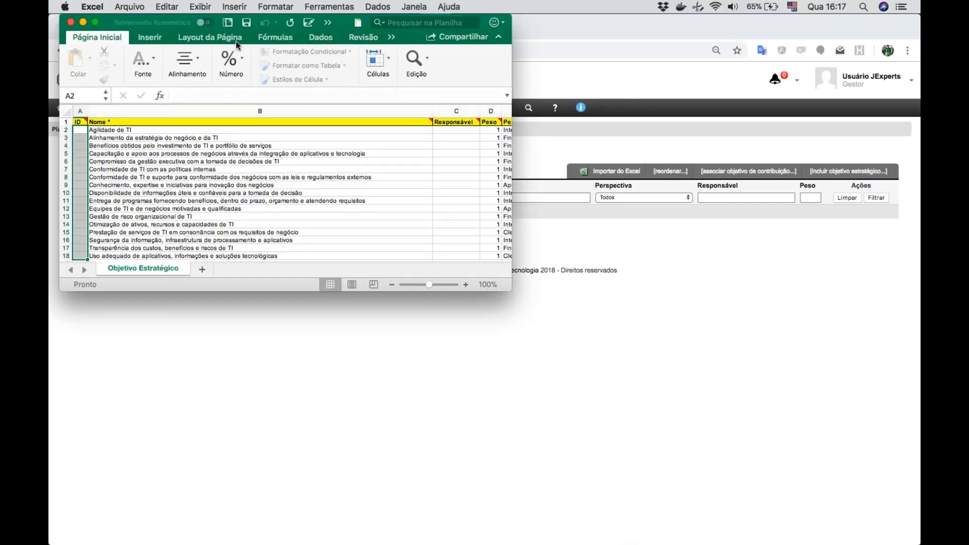
click(96, 20)
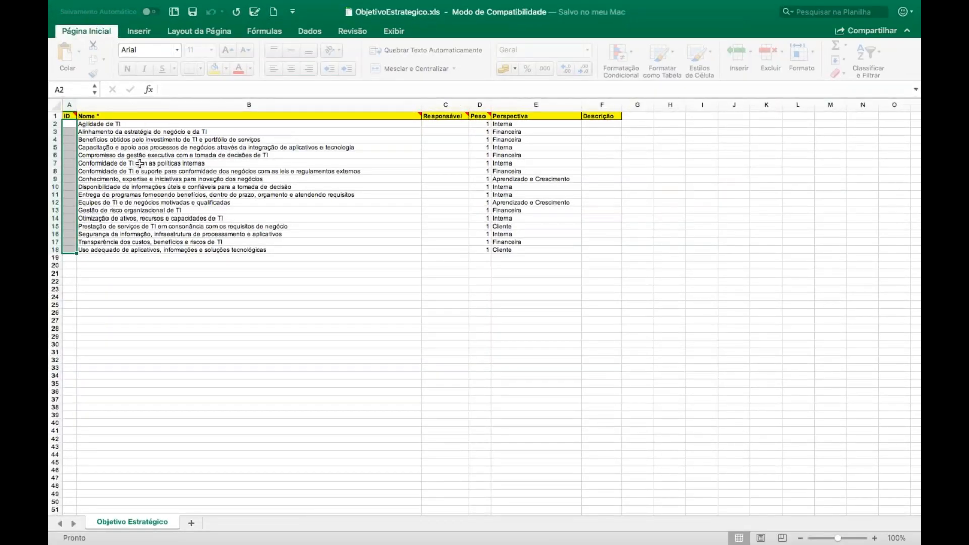
- Examine the objective names in the Nome column and the Responsável column of the Objetivo Estratégico sheet
click(94, 131)
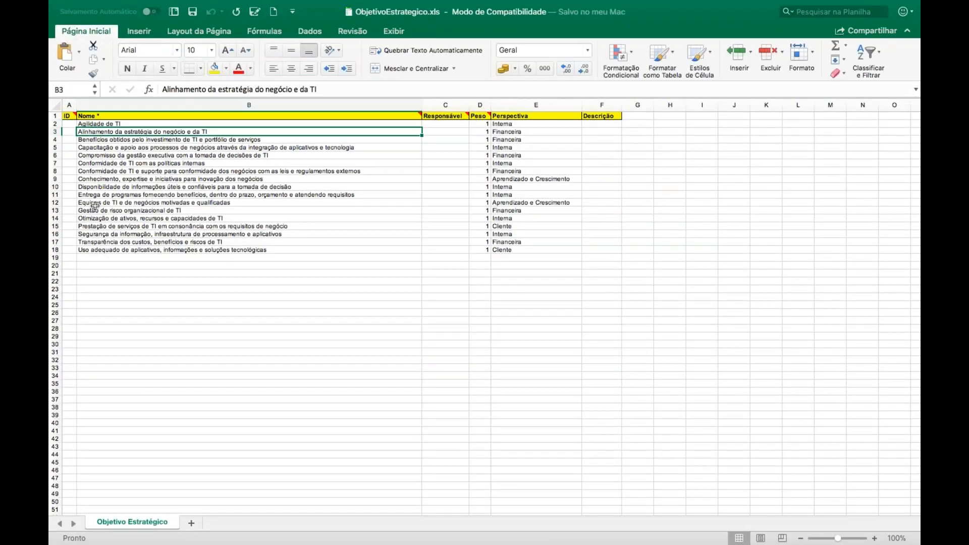
key(Up)
key(Down)
key(Down)
key(Down)
key(Down)
key(Down)
key(Down)
key(Down)
key(Down)
key(Down)
key(Down)
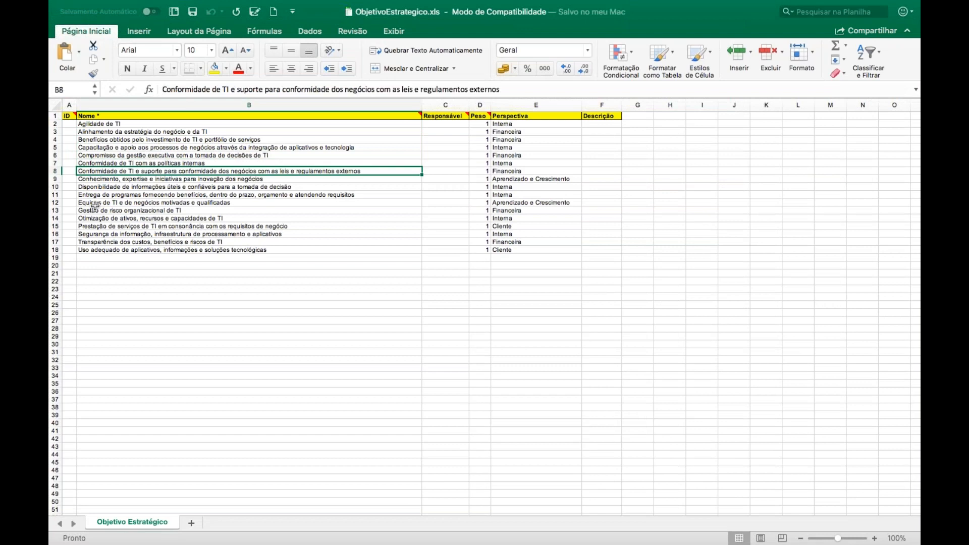
key(Down)
key(Down)
key(Down)
key(Down)
key(Down)
key(Down)
key(Down)
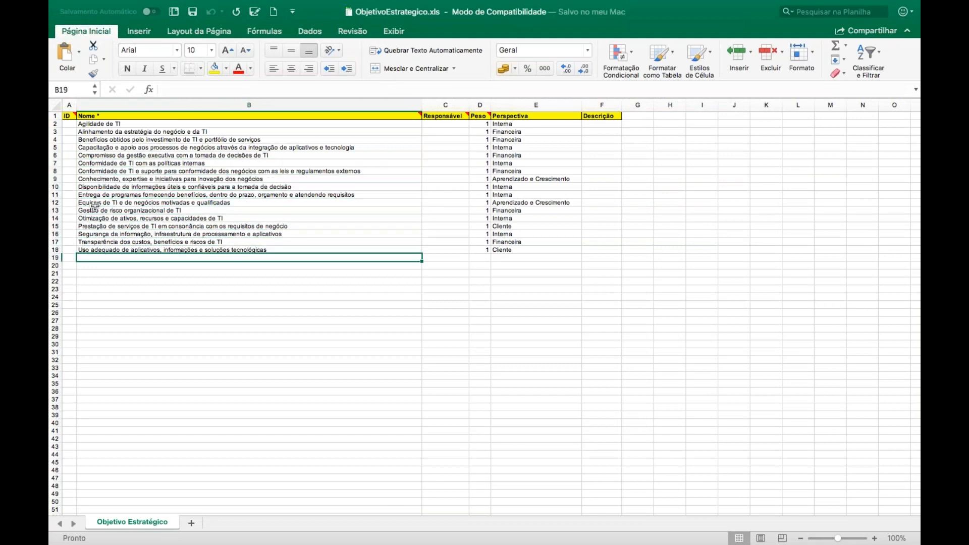
click(453, 123)
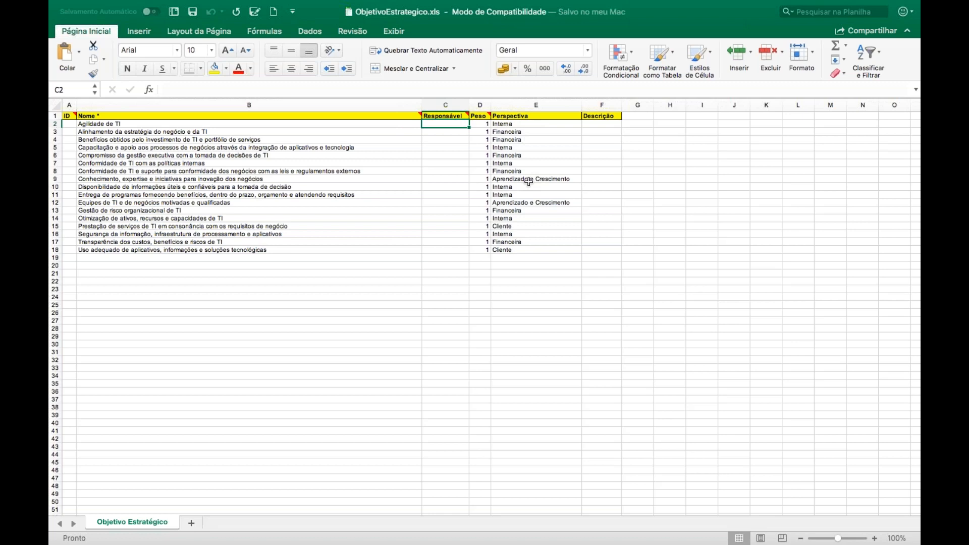
- Switch back to Channel in Chrome and import ObjetivoEstrategico.xls from Transferências into the plan's strategic objectives
key(ctrl+Left)
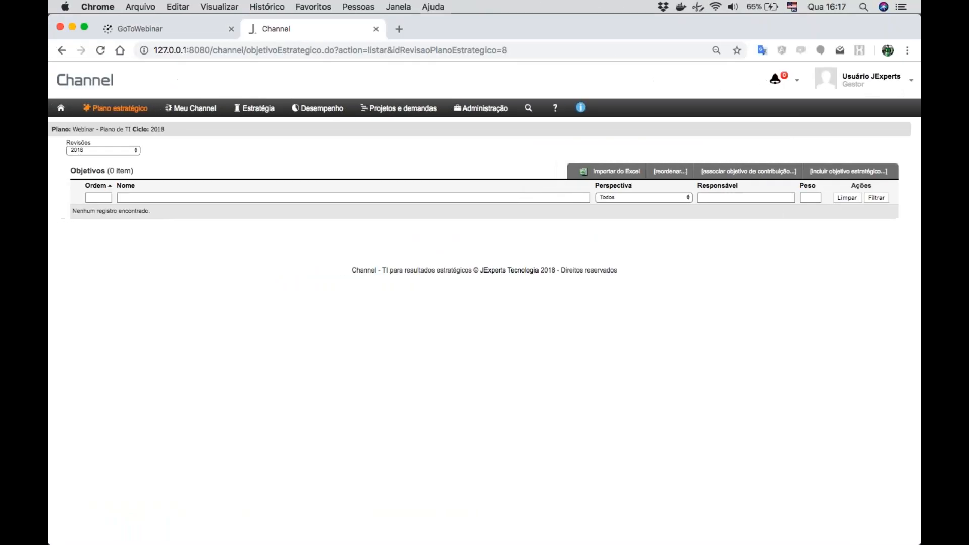
click(620, 172)
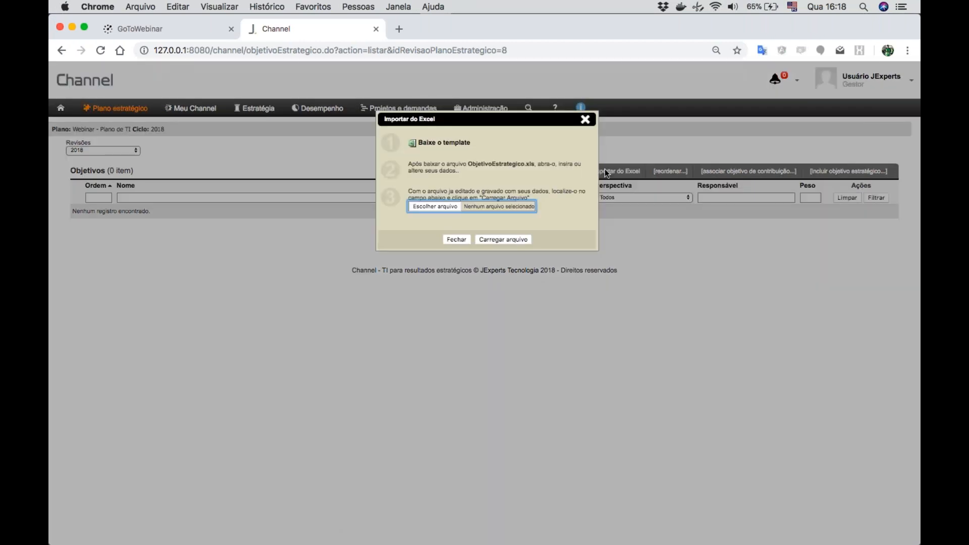
click(423, 205)
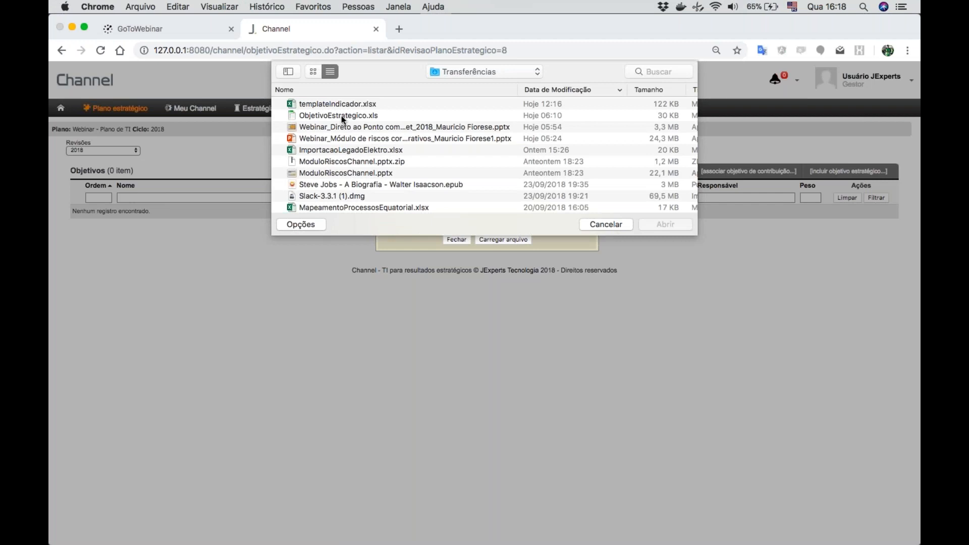
click(341, 116)
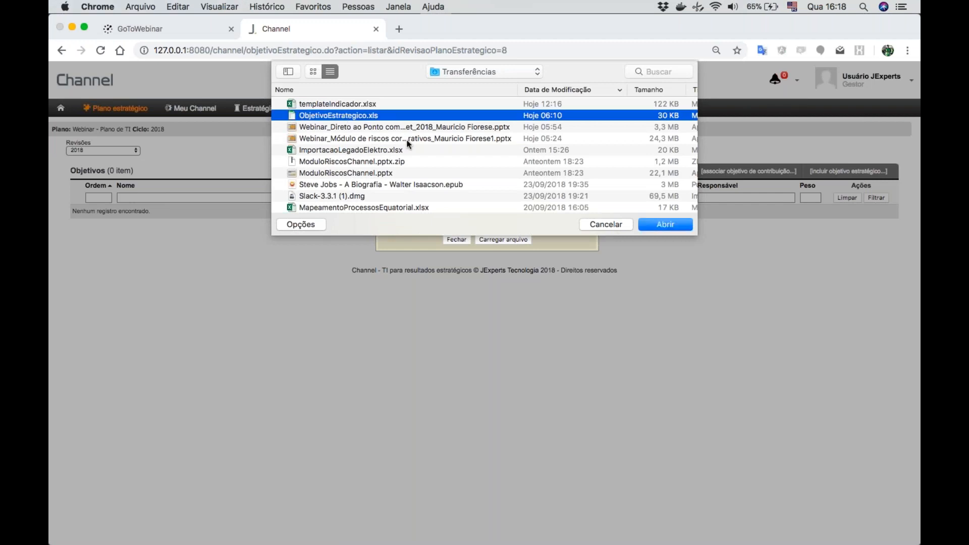
click(674, 224)
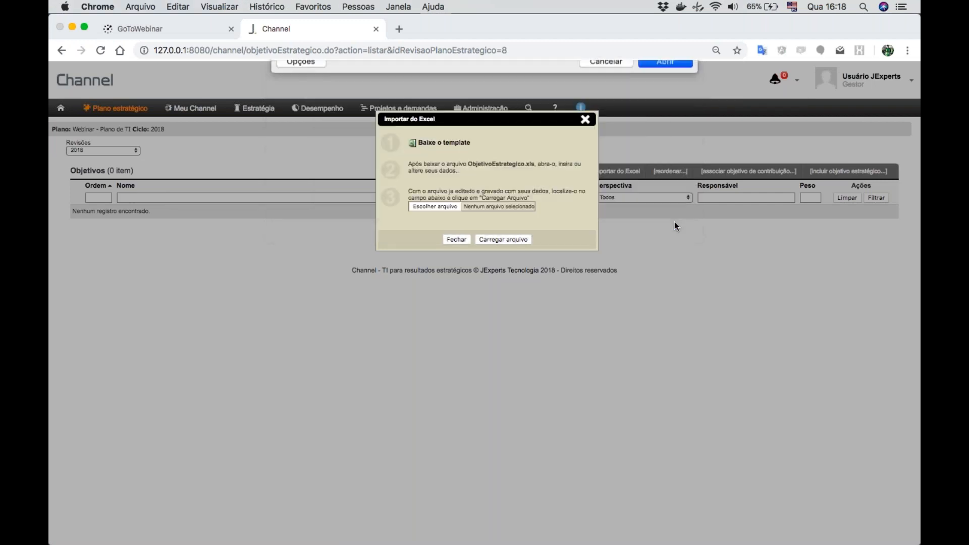
click(507, 240)
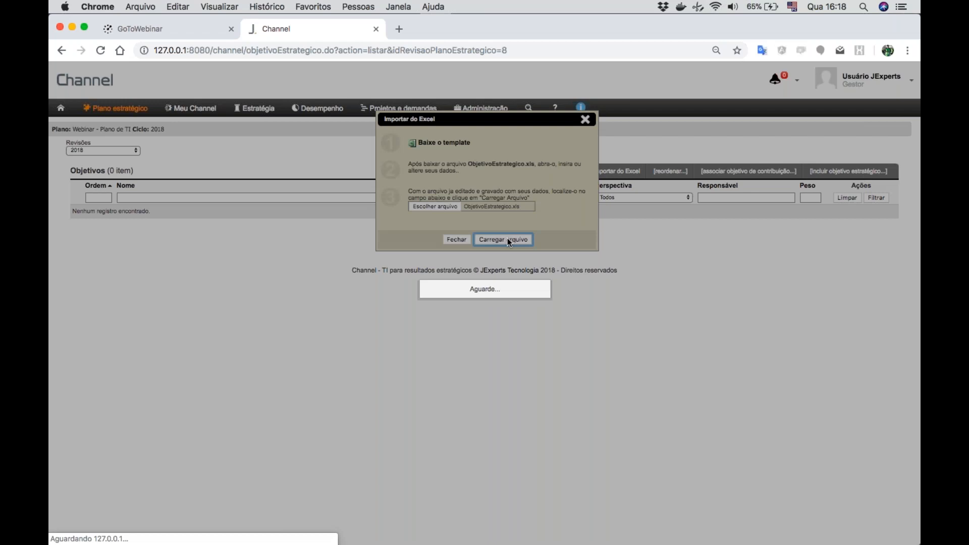
- Switch to Excel and close the ObjetivoEstrategico.xls workbook
mouse_move(537, 543)
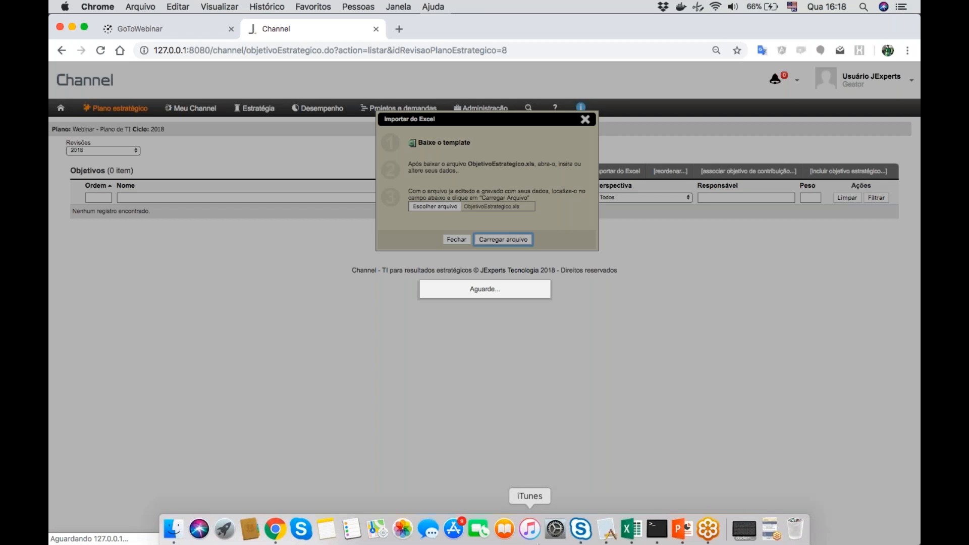
click(631, 529)
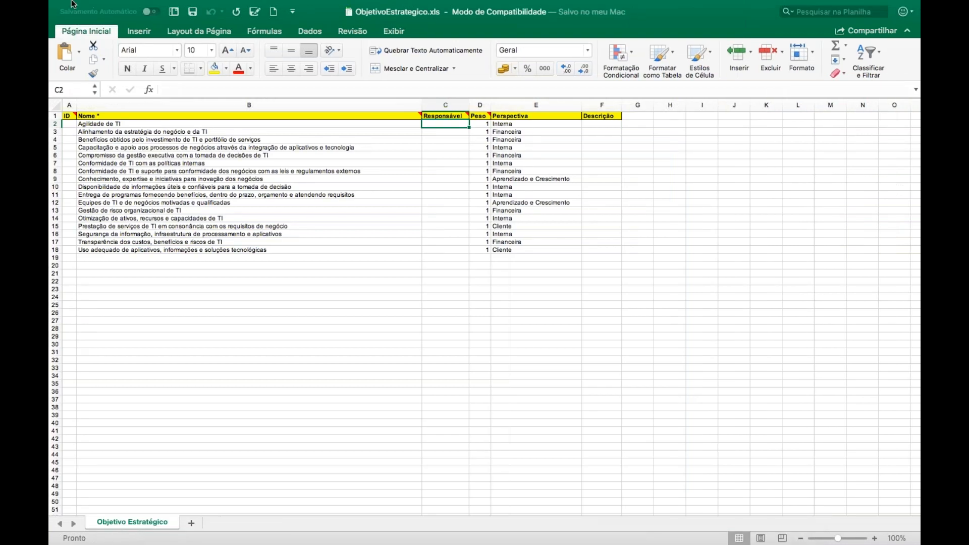
click(59, 25)
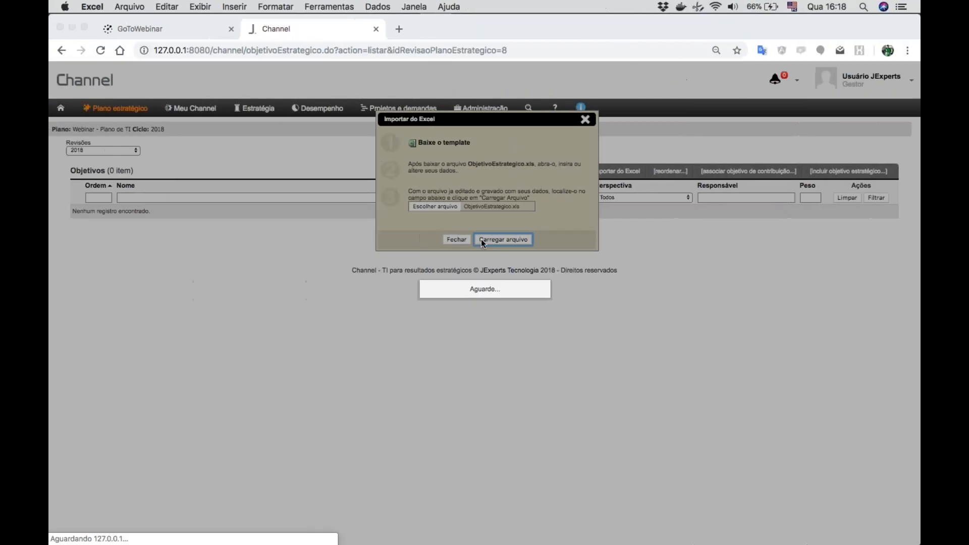
- Reload the plan's strategic objectives page in Chrome and dismiss the Excel import dialog
click(102, 55)
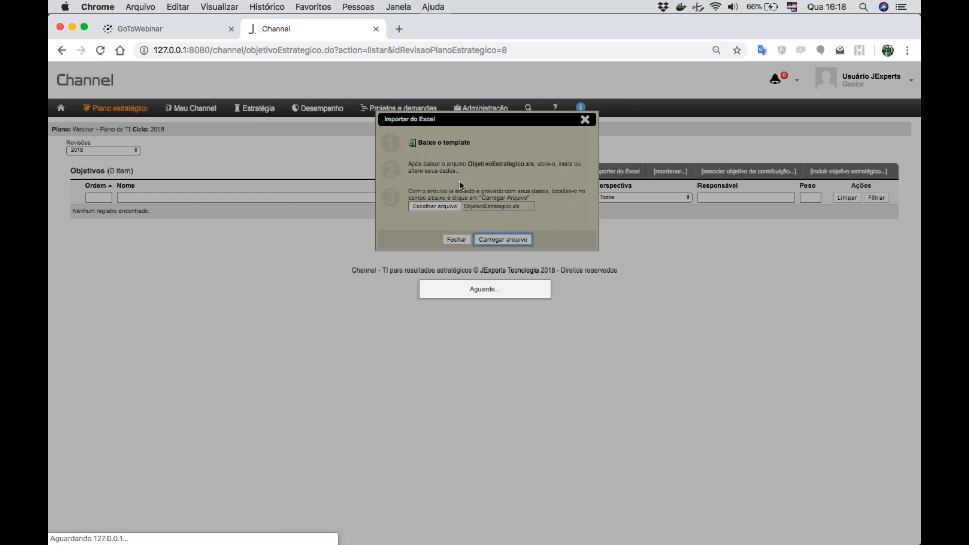
click(526, 49)
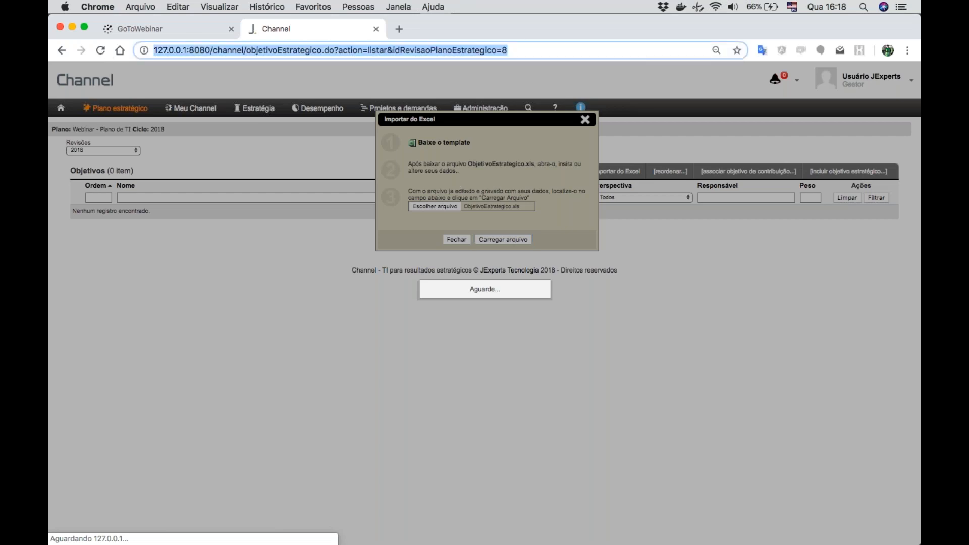
key(Return)
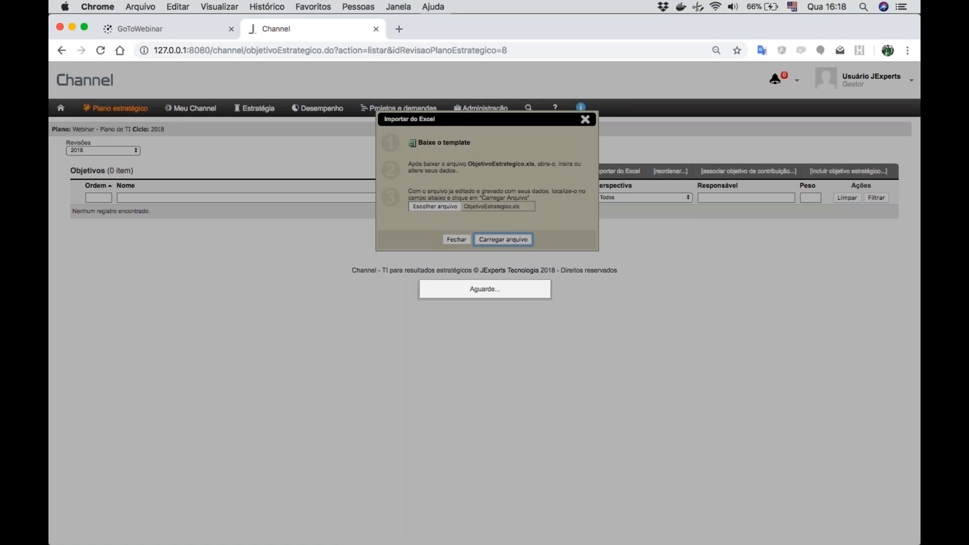
click(454, 241)
click(352, 51)
key(super+a)
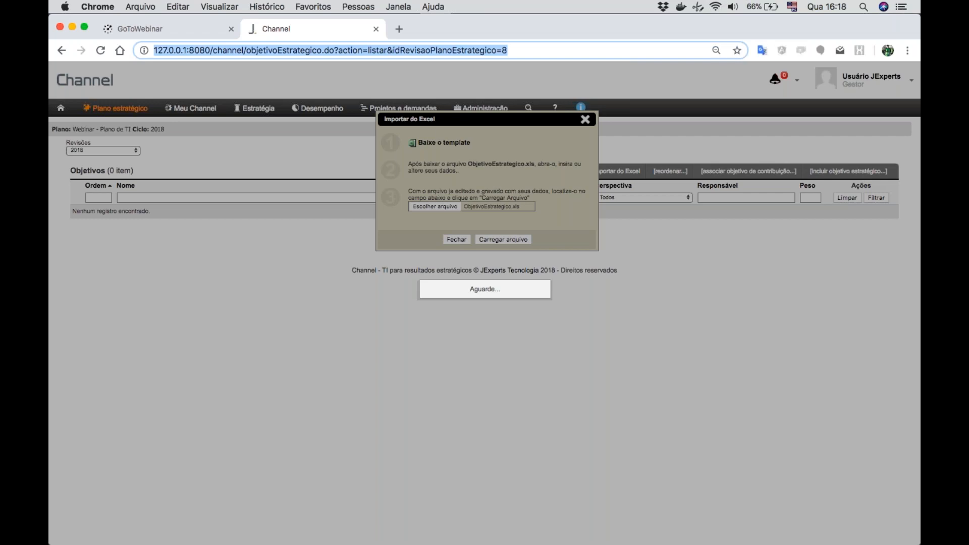
click(457, 242)
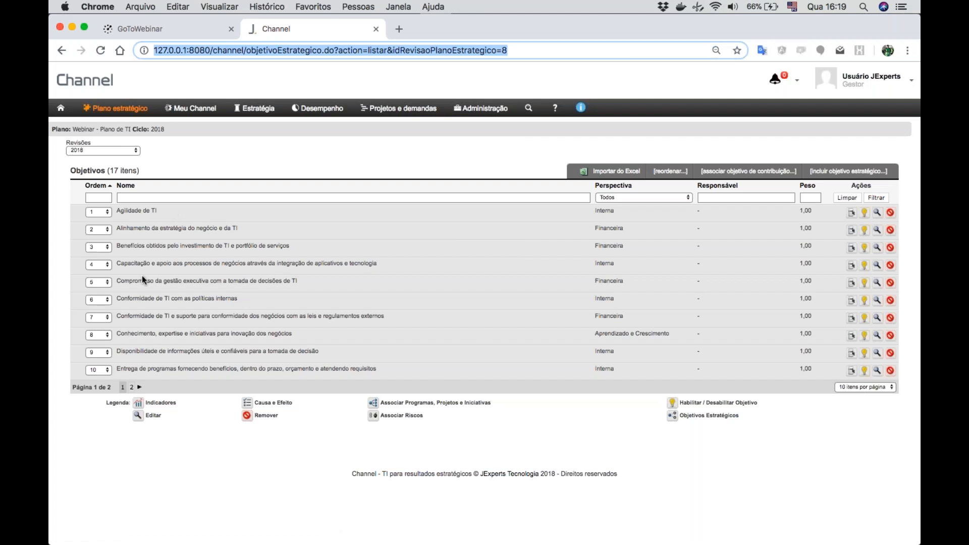
- Set the objectives list to "Não paginar" so all imported objectives are listed on one page
click(853, 386)
click(852, 417)
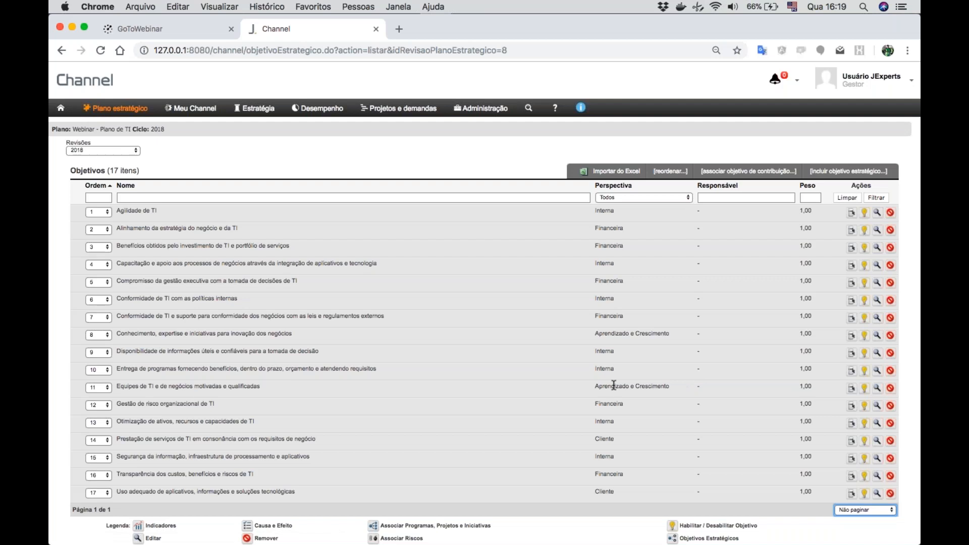
scroll(614, 385, down, 1)
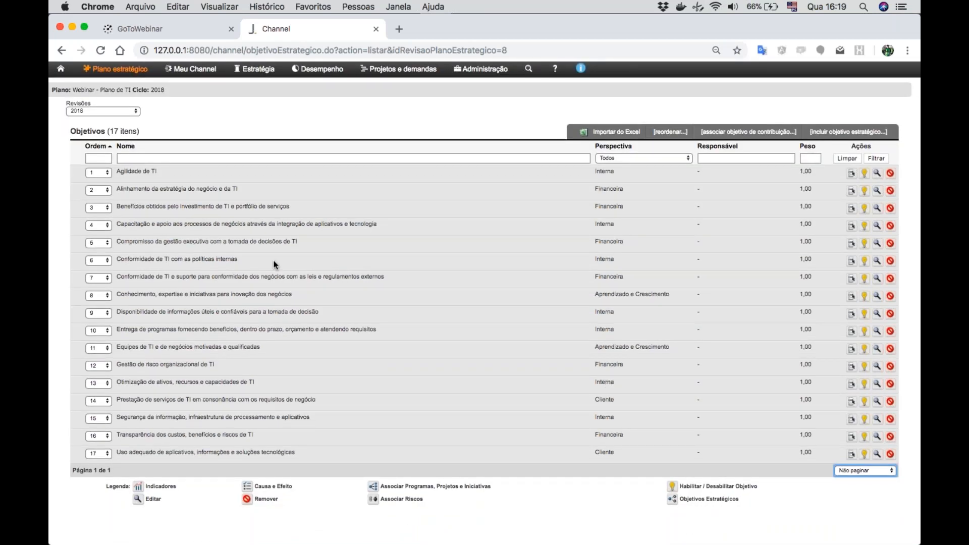
- Move the objective "Compromisso da gestão executiva com a tomada de decisões de TI" to order 1 and "Agilidade de TI" to order 5
click(98, 242)
click(98, 208)
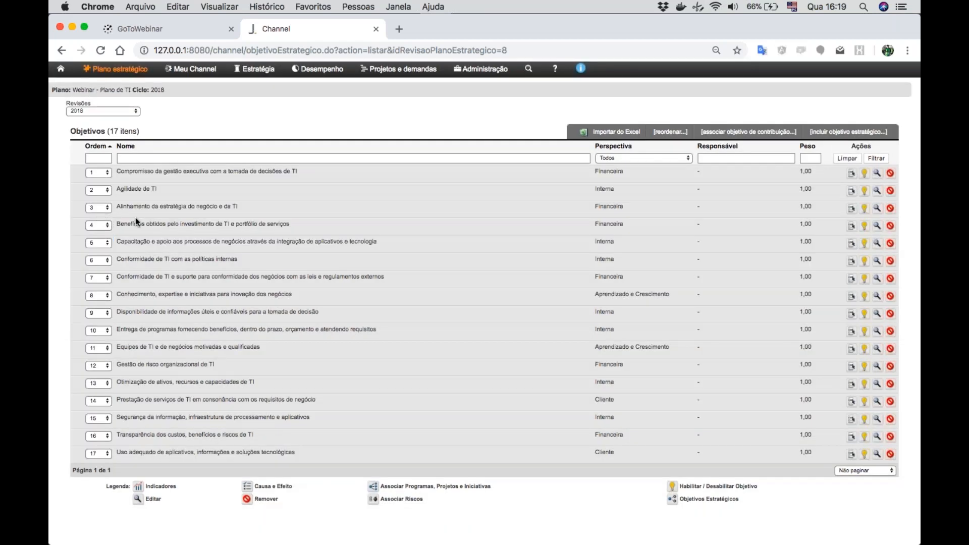
click(96, 191)
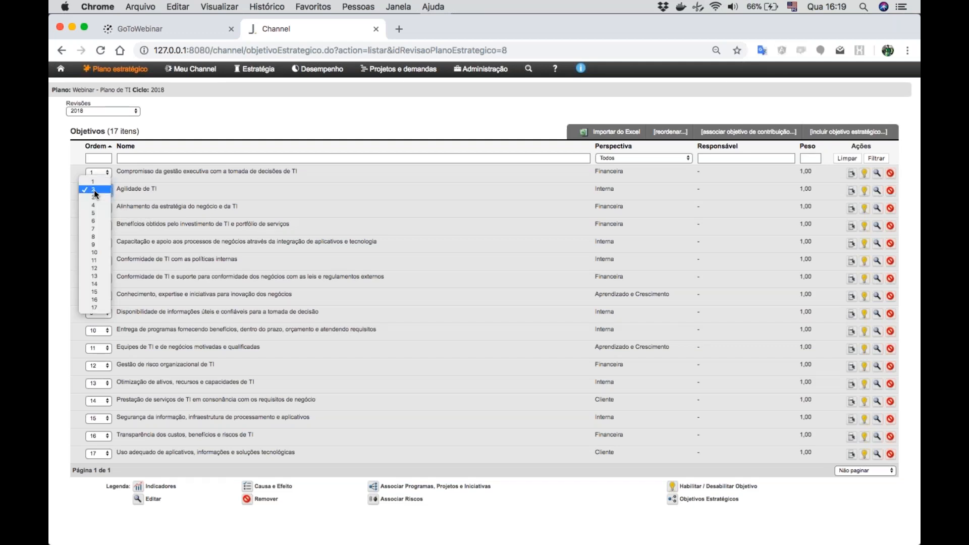
click(96, 213)
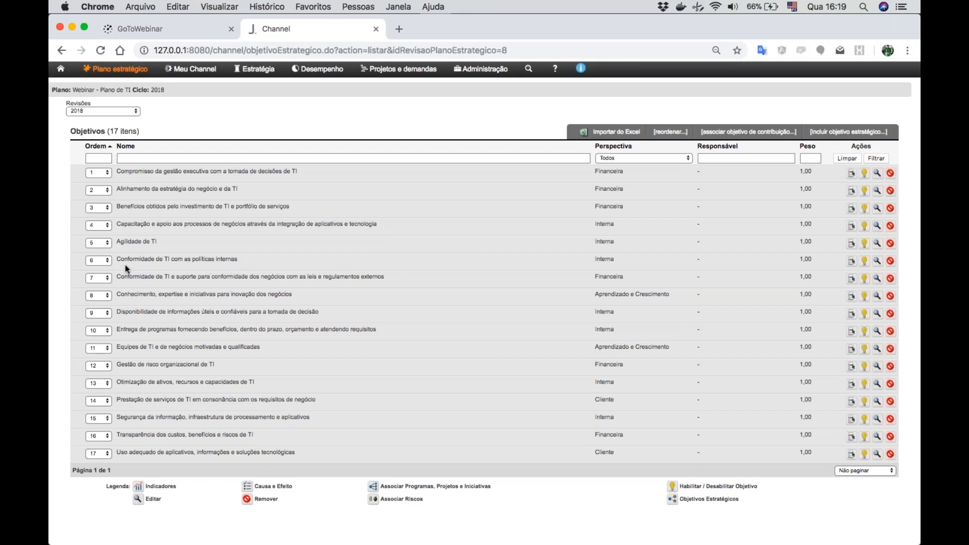
- Move "Conformidade de TI e suporte para conformidade dos negócios" to order 4 and "Gestão de risco organizacional de TI" to order 3
click(95, 277)
click(96, 252)
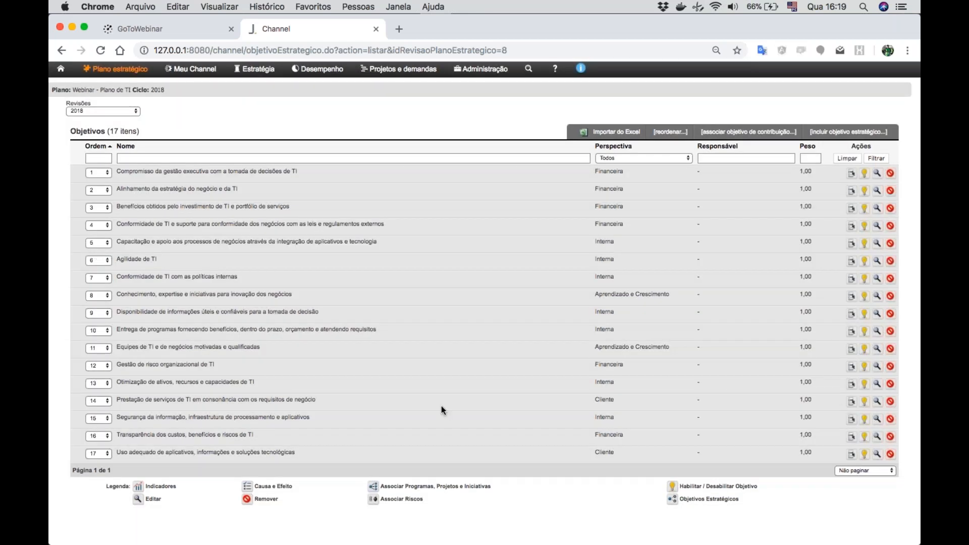
click(93, 368)
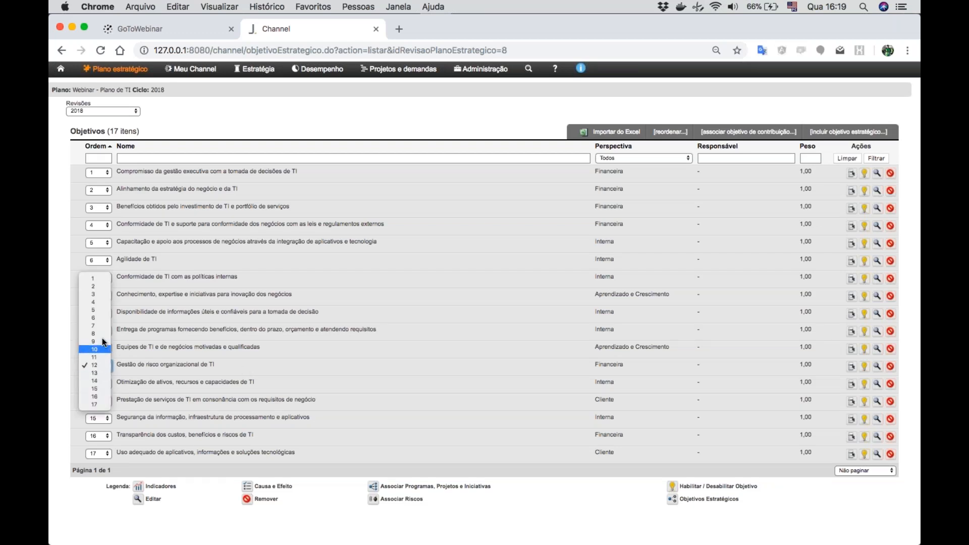
click(105, 296)
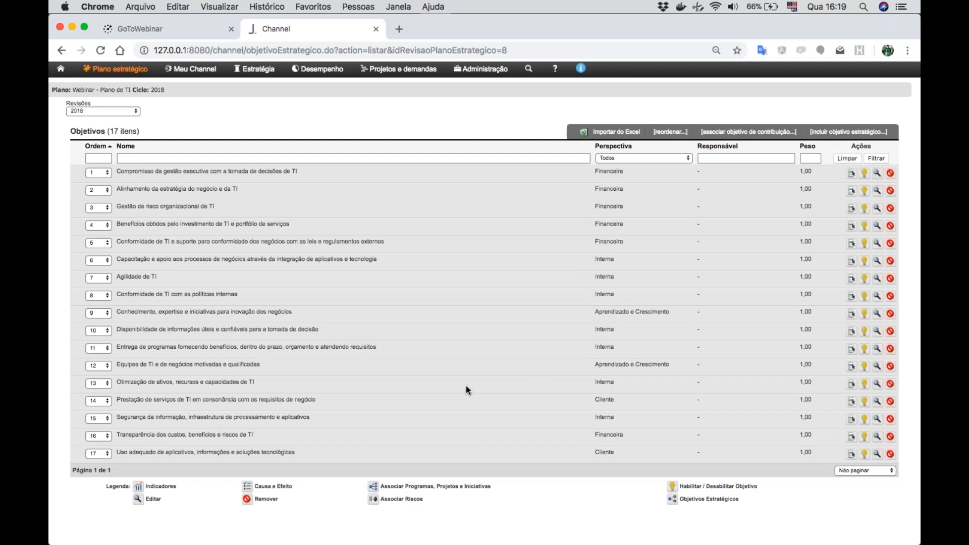
- Move the objective "Prestação de serviços de TI" to order 6 and "Transparência dos custos, benefícios e riscos de TI" to order 5
click(100, 400)
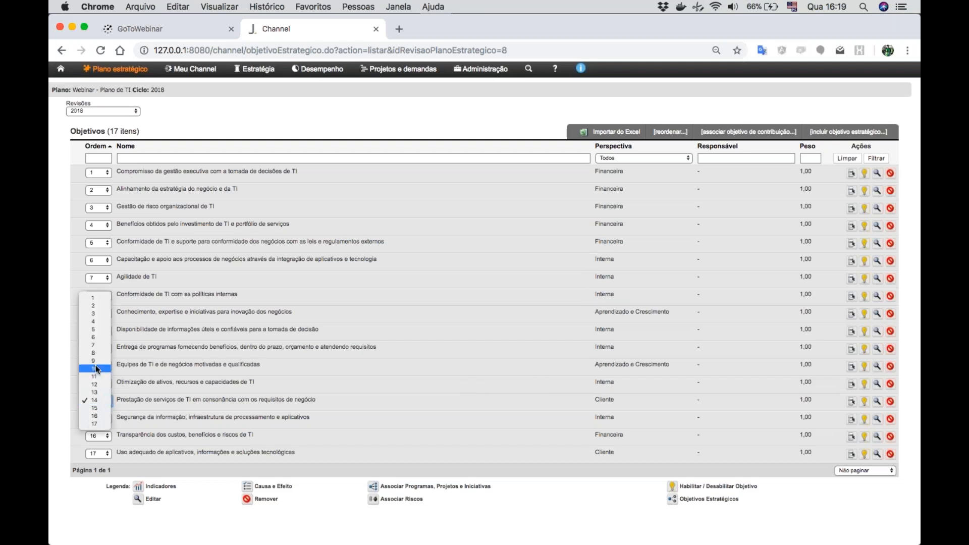
click(96, 337)
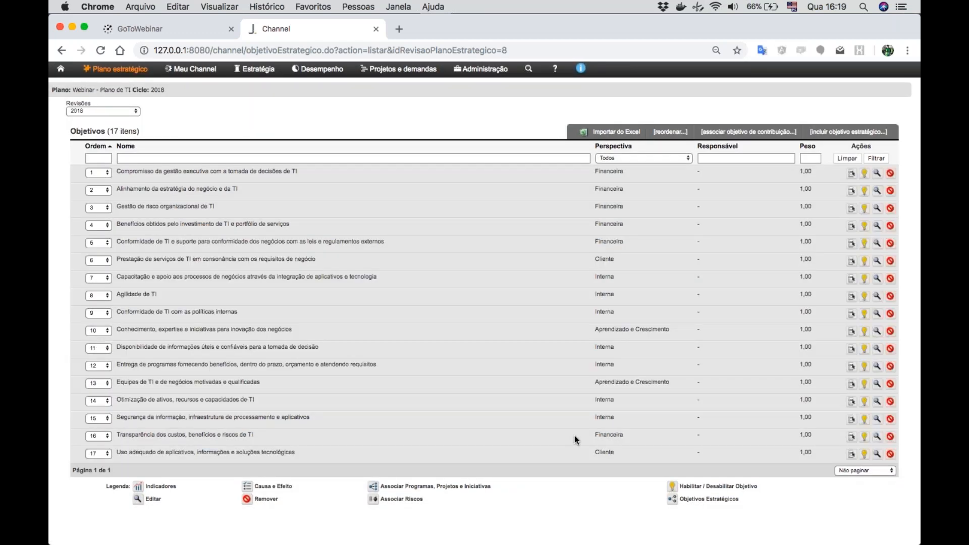
click(96, 434)
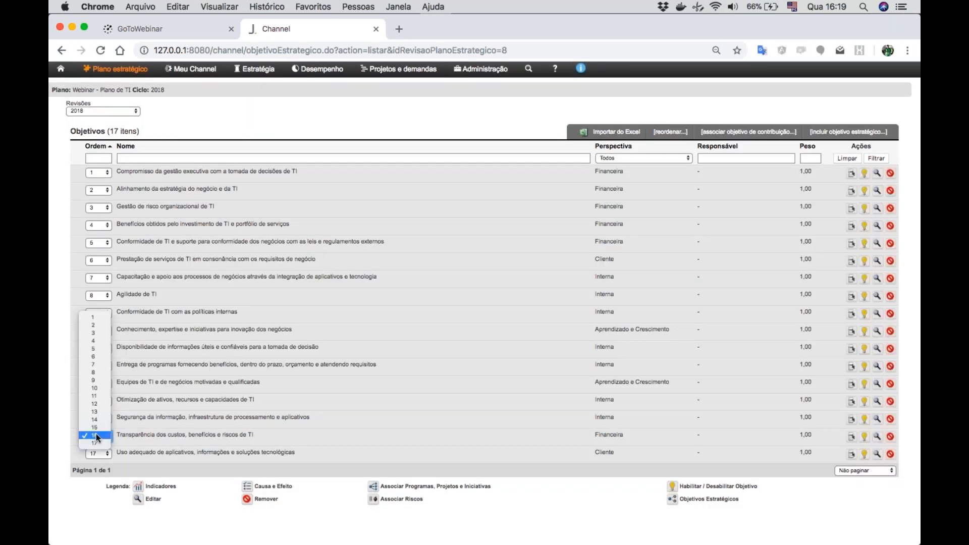
click(95, 348)
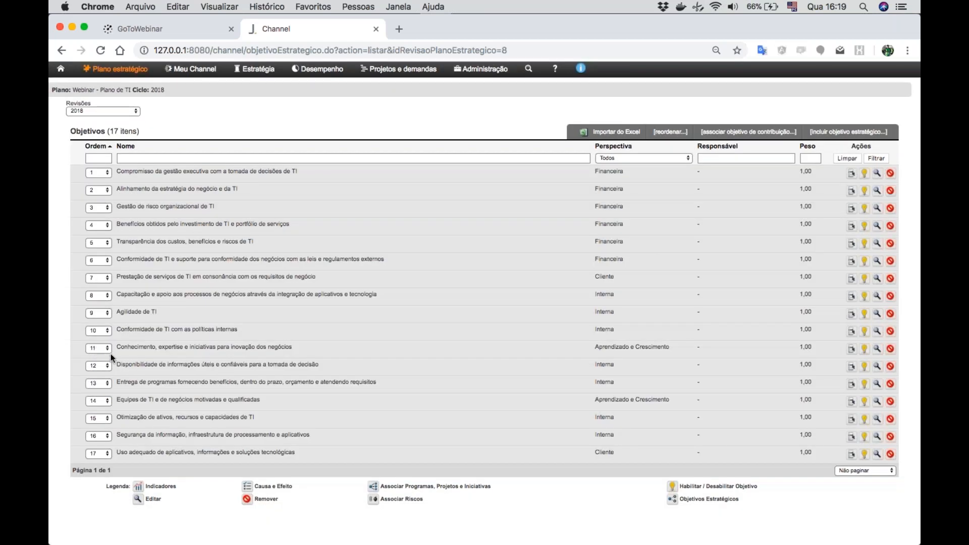
- Move "Uso adequado de aplicativos" to order 8, and the objectives "Conhecimento, expertise e iniciativas" and "Equipes de TI" each to order 17
click(98, 454)
click(104, 382)
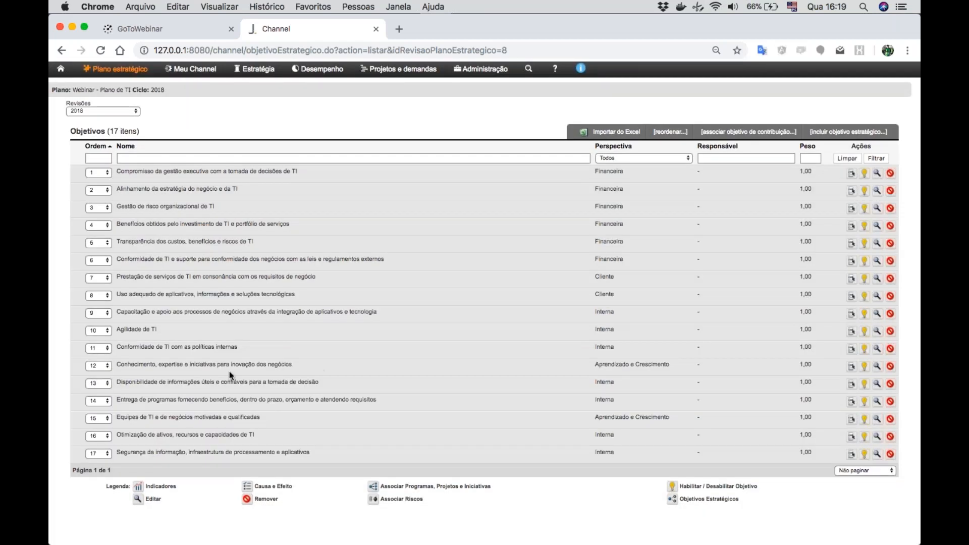
click(91, 365)
click(95, 405)
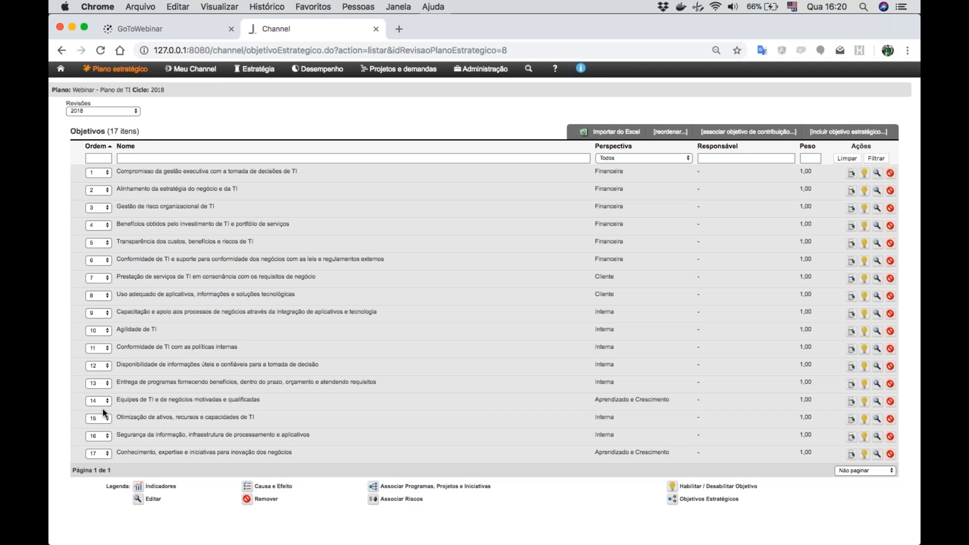
click(99, 403)
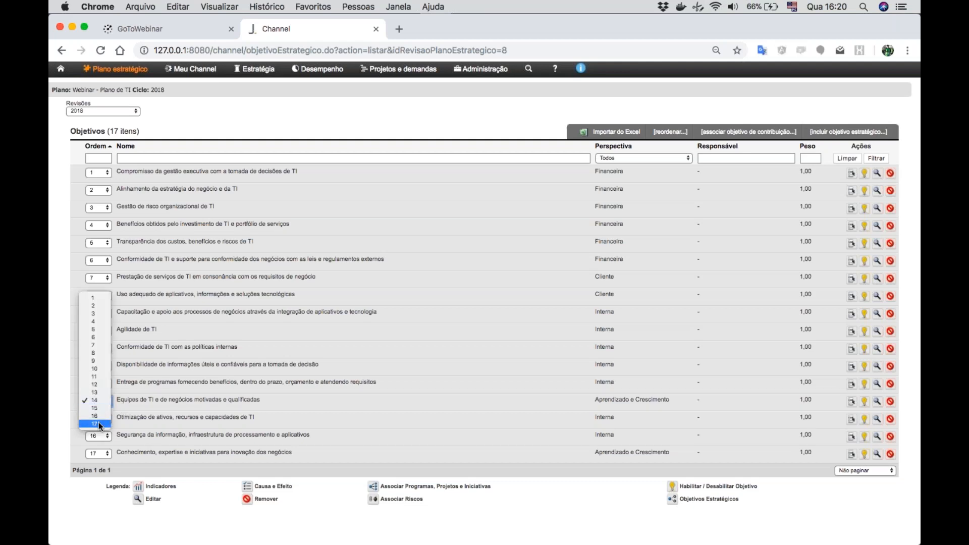
click(99, 422)
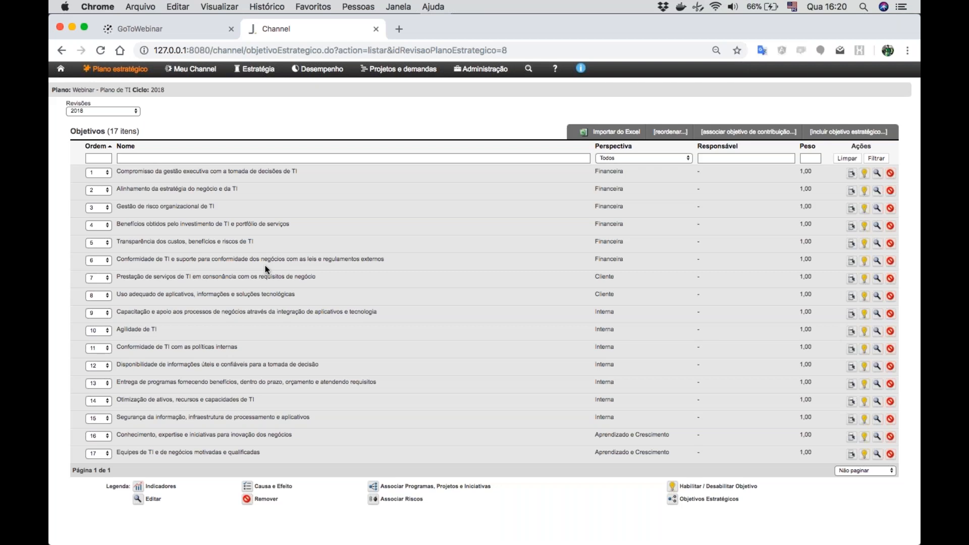
- Open the strategic map of the plan "Webinar - Plano de TI"
scroll(265, 265, up, 2)
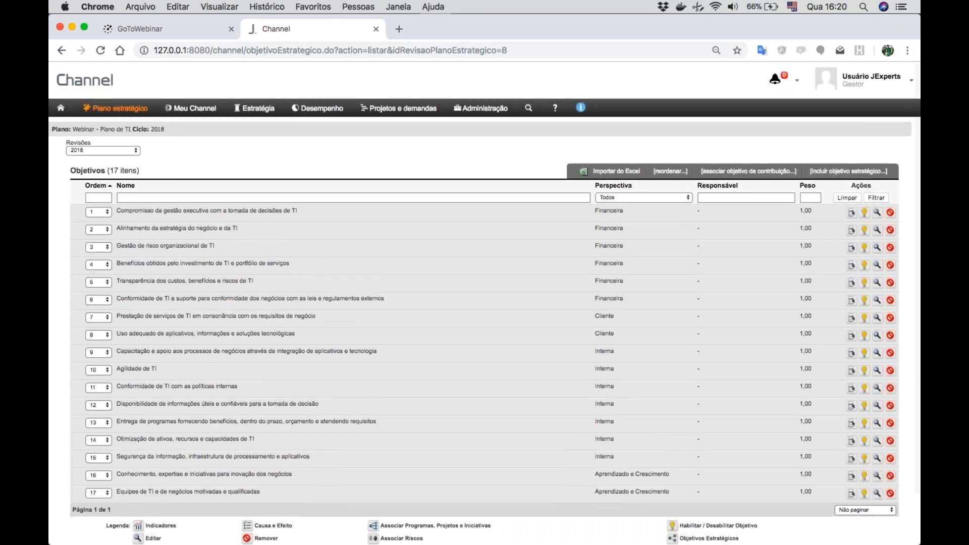
click(117, 109)
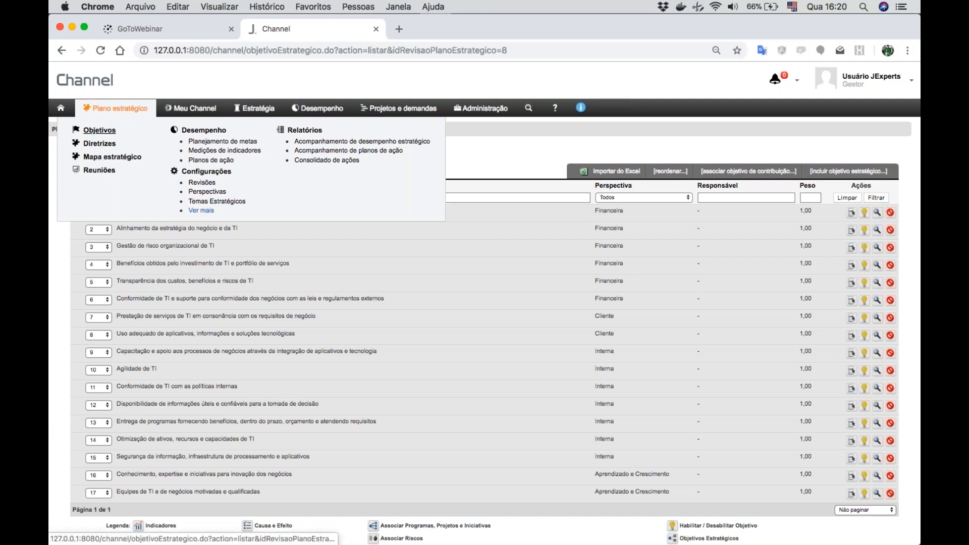
click(94, 158)
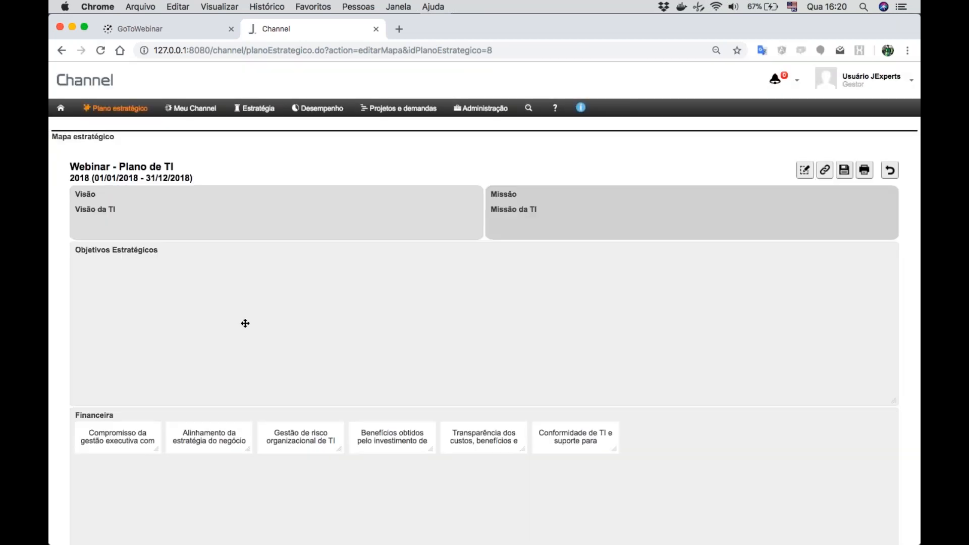
- Examine how the objectives are laid out under each perspective of the strategic map
scroll(245, 323, down, 5)
scroll(245, 324, up, 3)
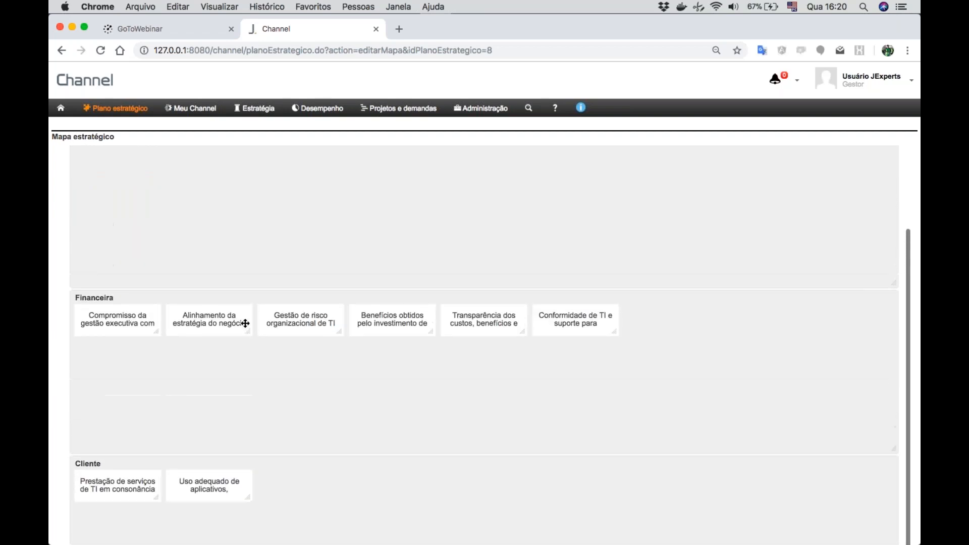
scroll(245, 323, down, 4)
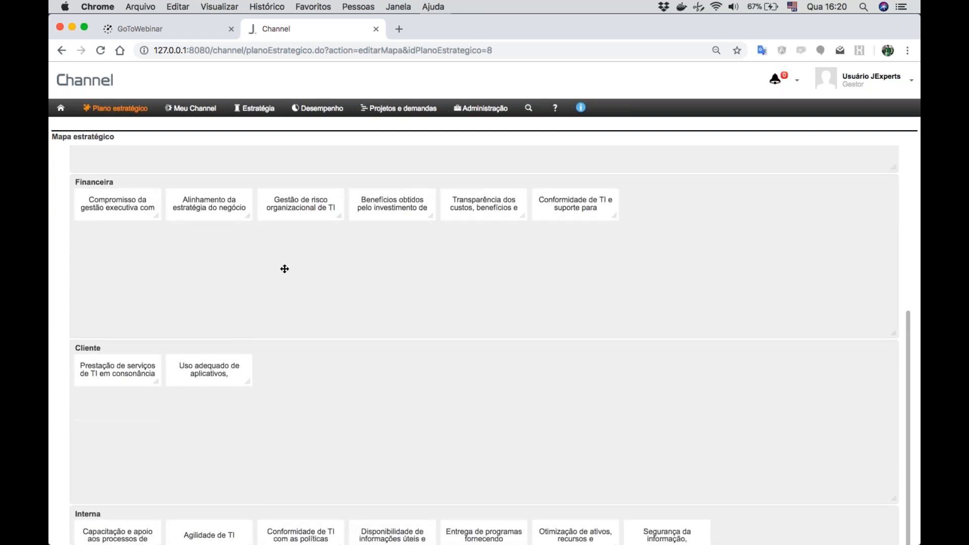
scroll(207, 360, down, 1)
scroll(207, 360, down, 10)
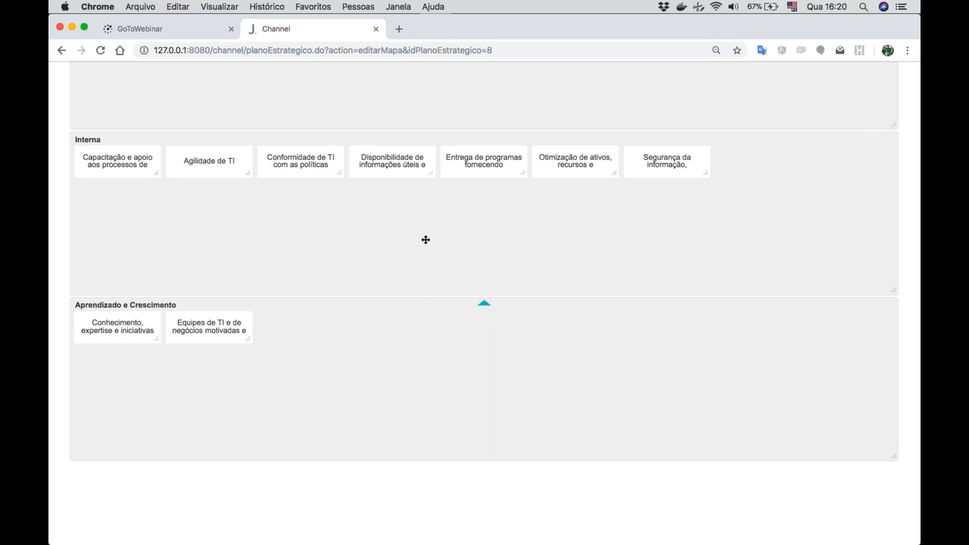
scroll(425, 240, up, 5)
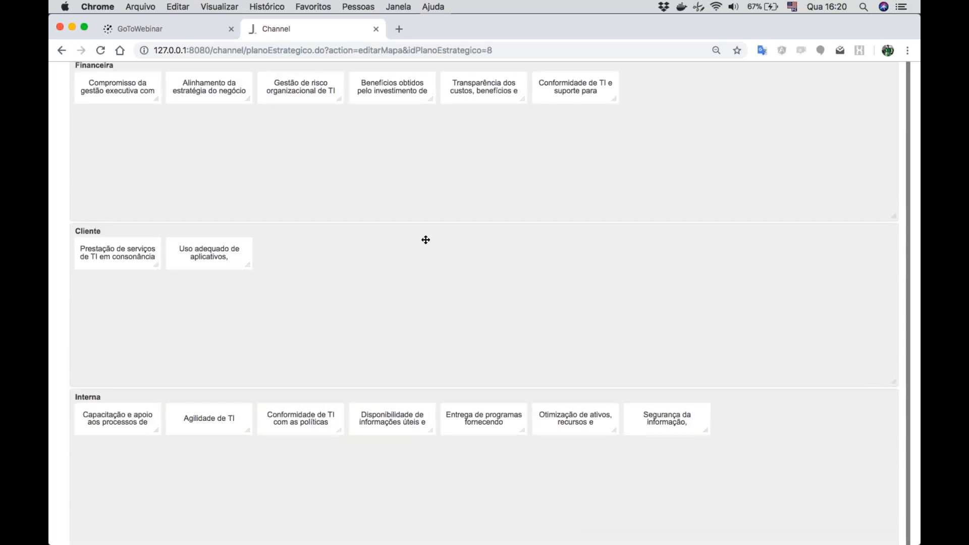
scroll(426, 240, up, 1)
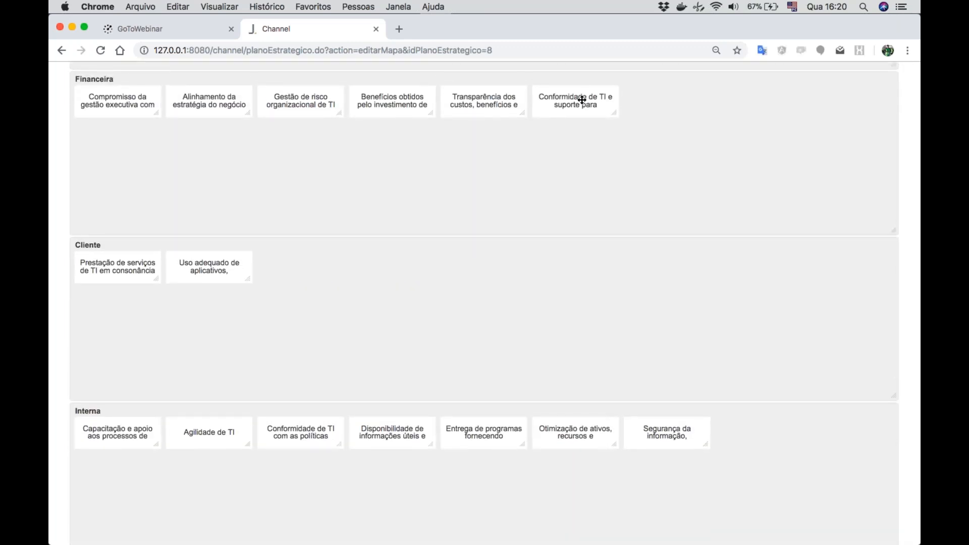
scroll(582, 98, up, 4)
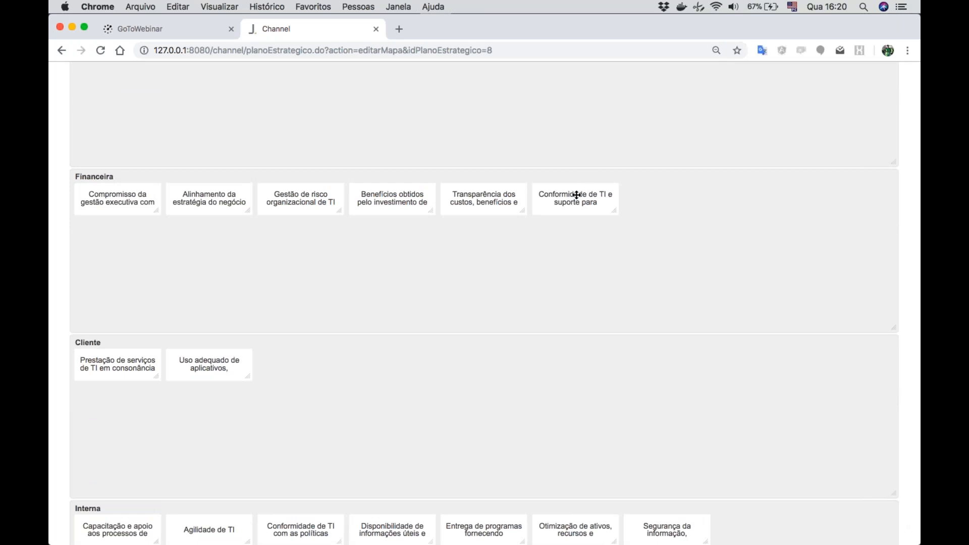
- Spread the six Financeira objectives in a row across the middle of their band and enlarge their boxes to fit more text
drag(577, 195, 752, 238)
drag(493, 201, 637, 248)
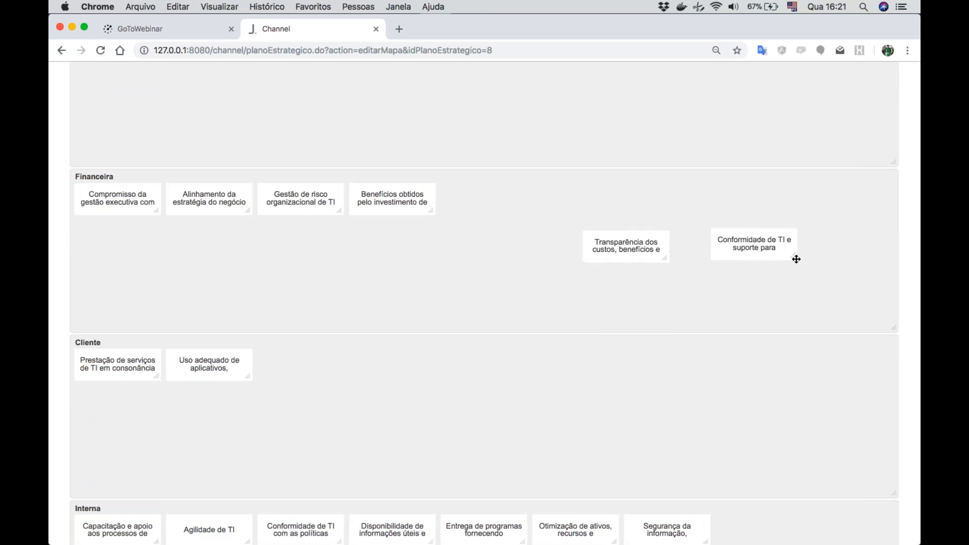
drag(795, 257, 857, 245)
drag(663, 258, 722, 247)
drag(402, 211, 560, 243)
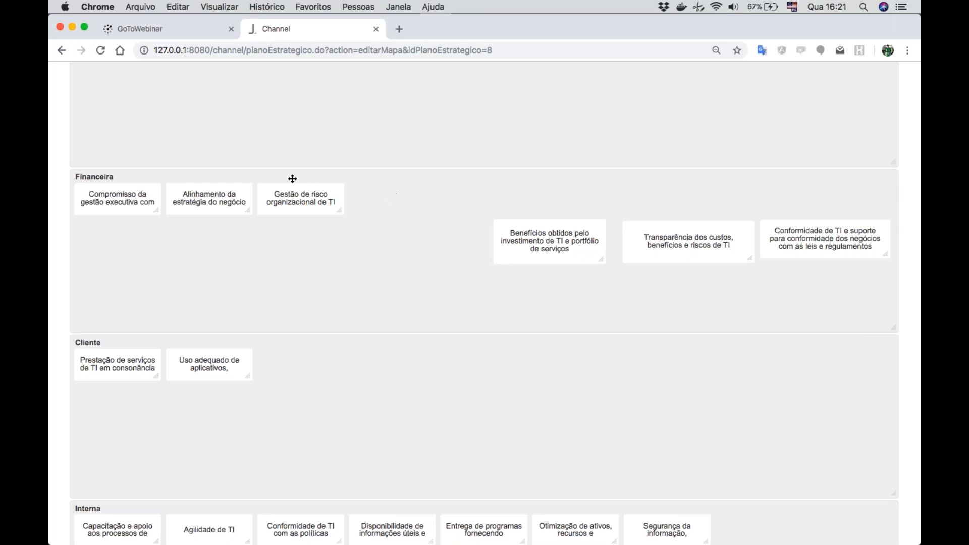
drag(342, 211, 453, 252)
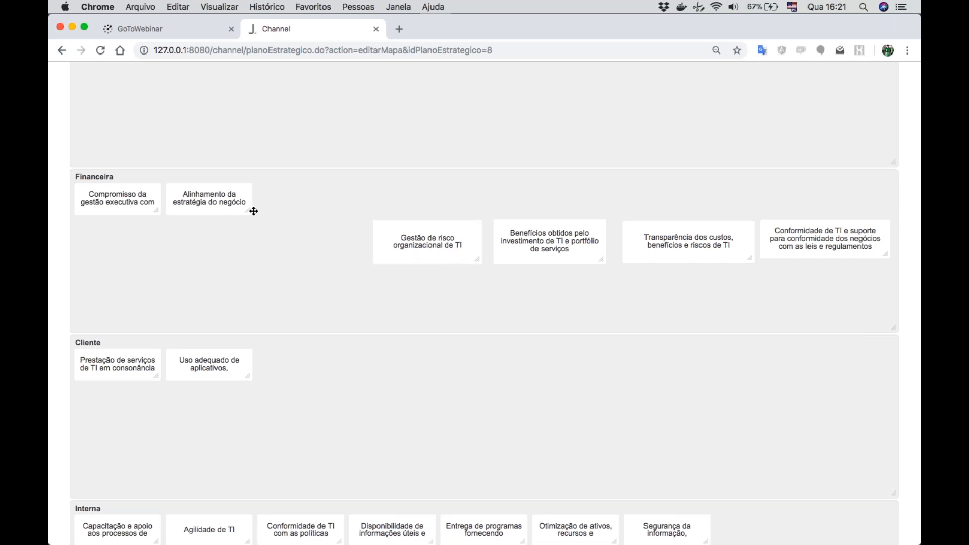
drag(251, 212, 325, 245)
drag(156, 210, 213, 250)
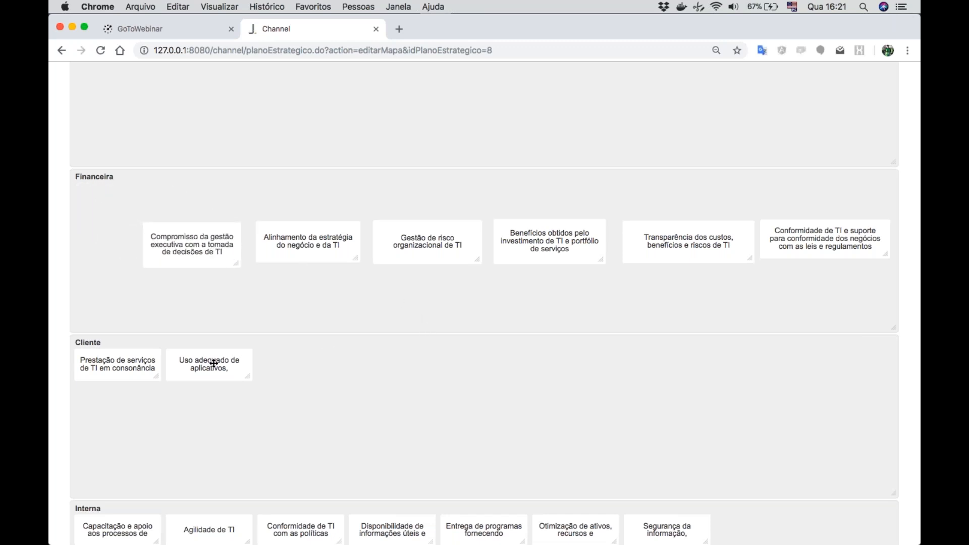
- Move the two Cliente objectives side by side to the centre of their band and enlarge their boxes to show the full names
drag(200, 365, 656, 393)
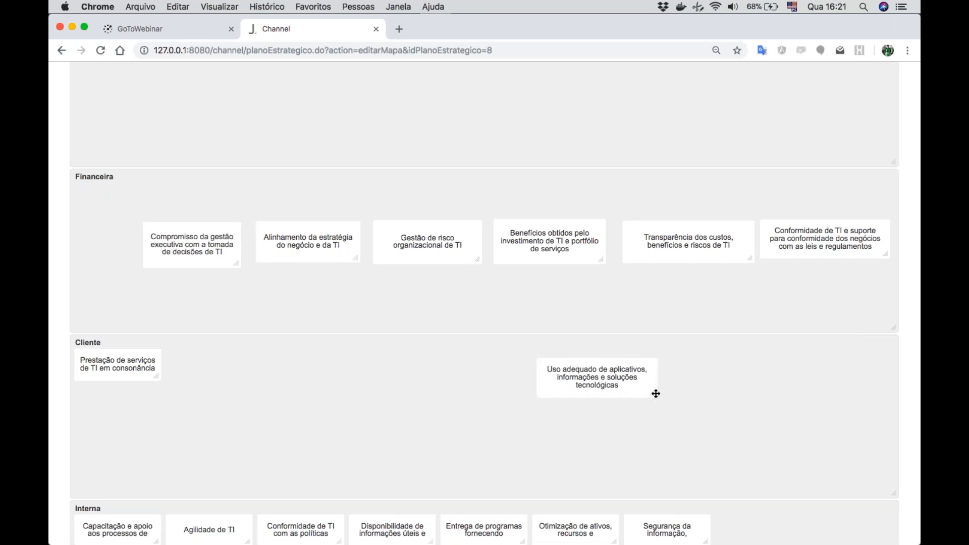
drag(157, 377, 467, 382)
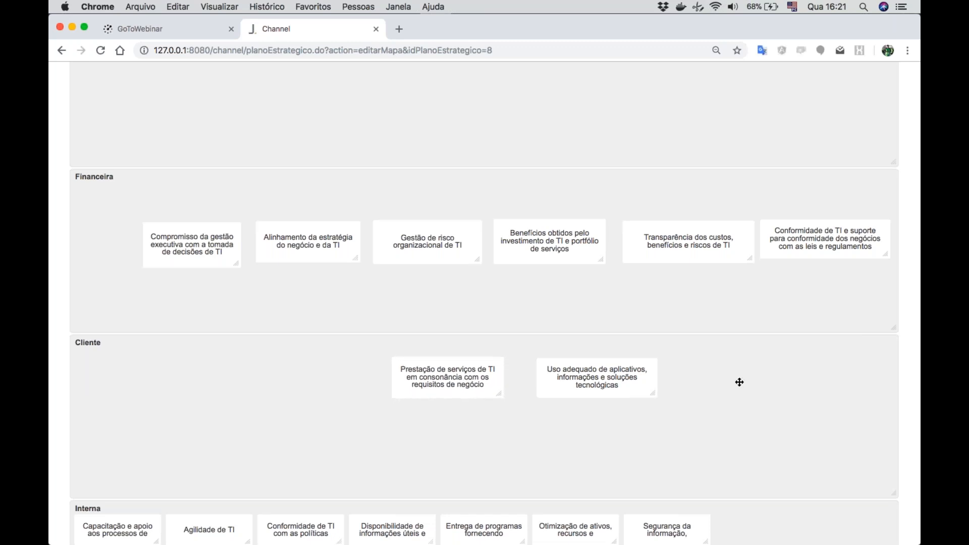
- Spread the seven Interna objectives in a spaced row slightly lower in their band
scroll(739, 382, down, 5)
drag(689, 392, 768, 409)
drag(593, 395, 668, 414)
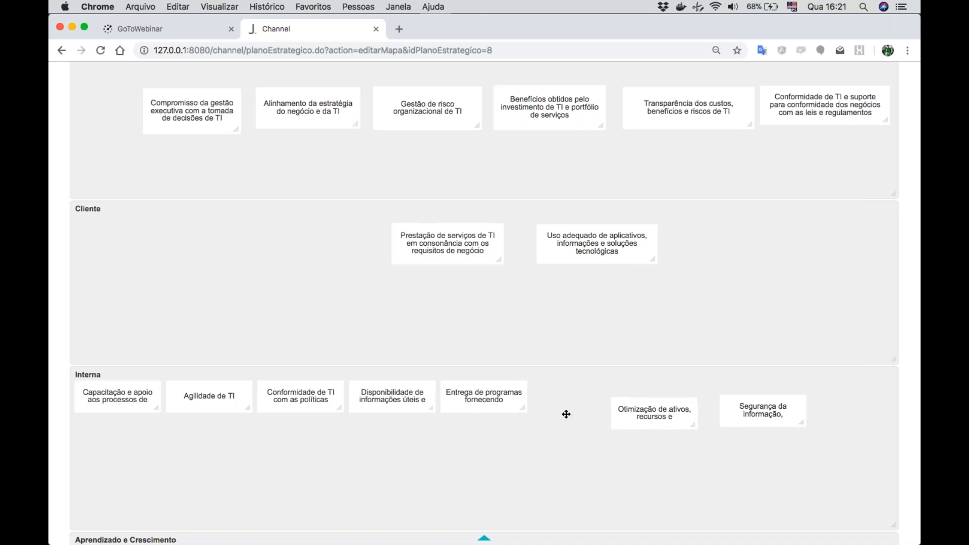
drag(510, 400, 568, 418)
drag(397, 402, 440, 422)
drag(318, 403, 336, 423)
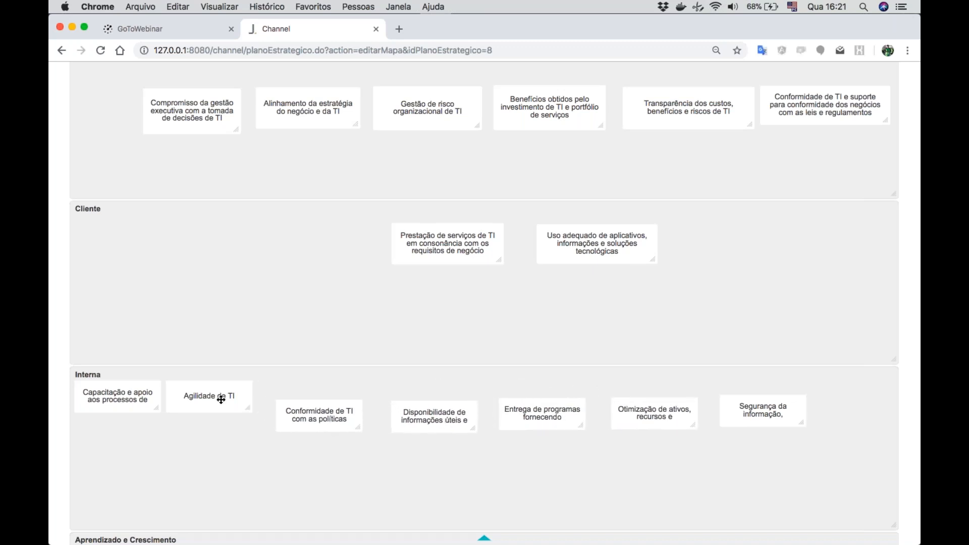
drag(211, 393, 225, 410)
drag(151, 393, 156, 412)
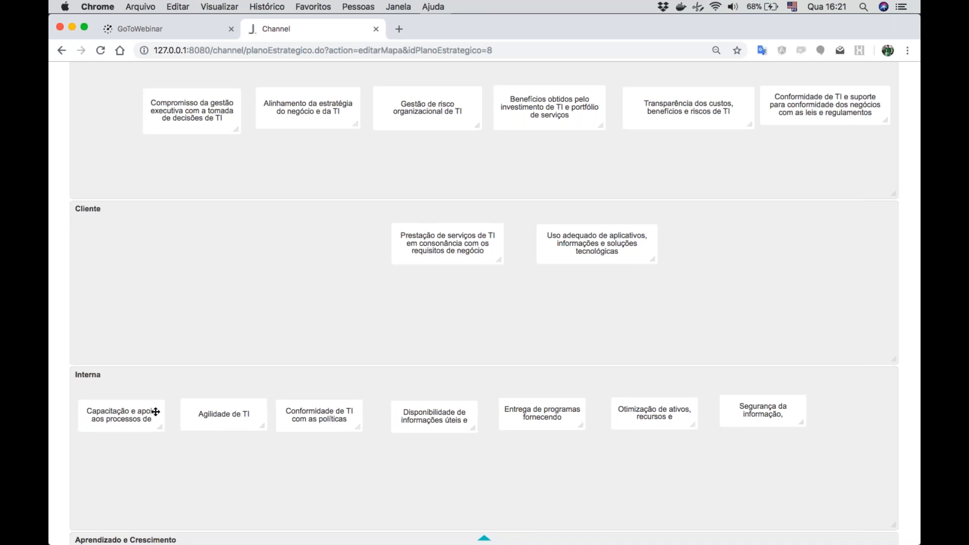
- Draw cause-and-effect arrows from "Prestação de serviços de TI" to "Alinhamento da estratégia do negócio e da TI" and "Gestão de risco organizacional de TI"
scroll(796, 223, up, 2)
scroll(485, 303, up, 4)
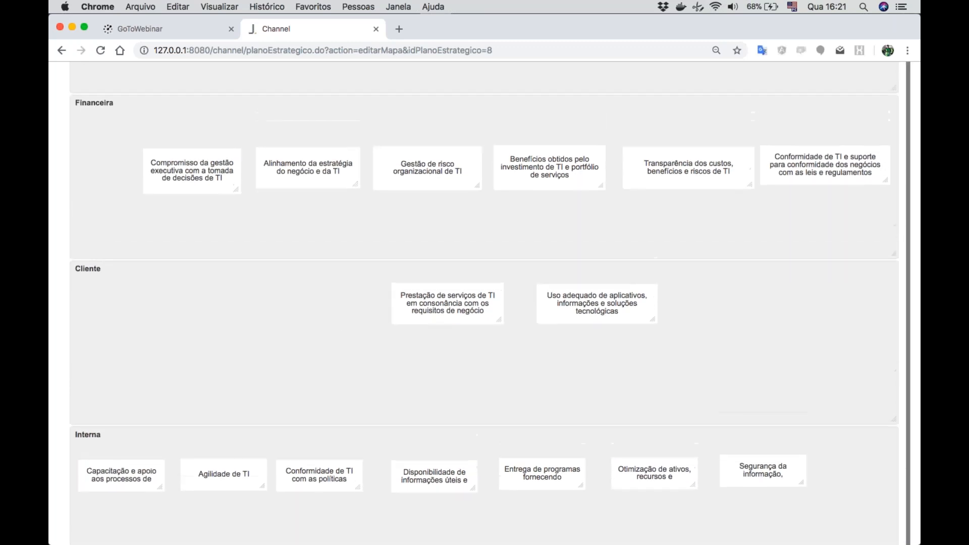
scroll(485, 303, up, 5)
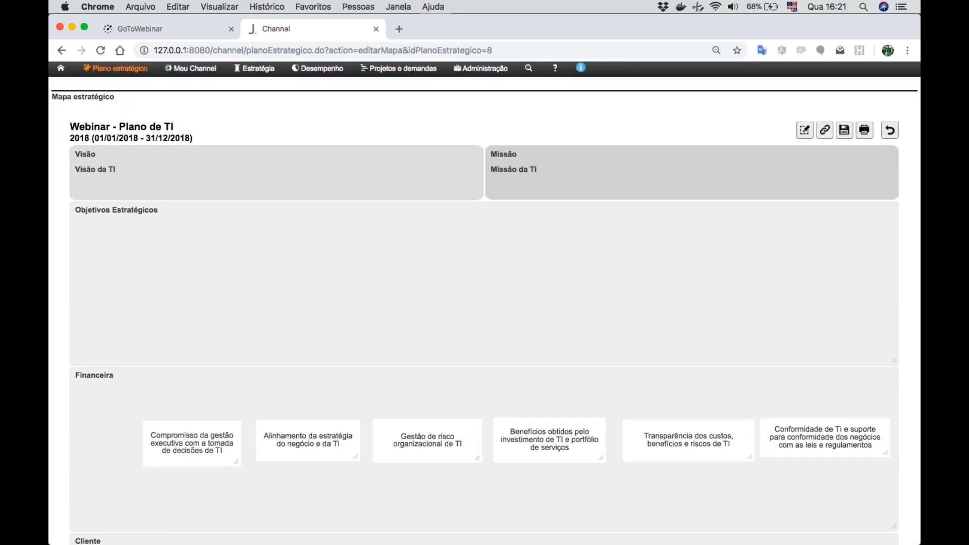
click(825, 131)
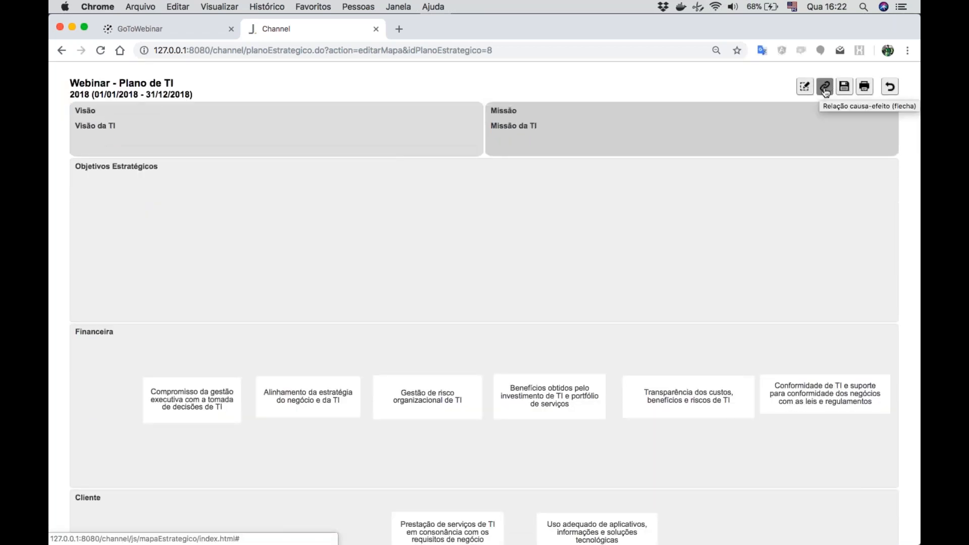
scroll(687, 285, down, 4)
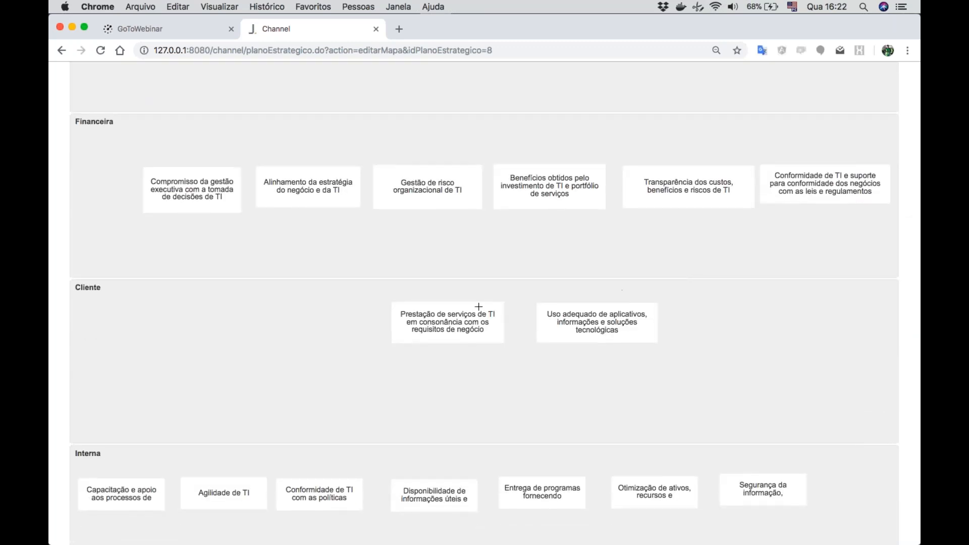
click(447, 320)
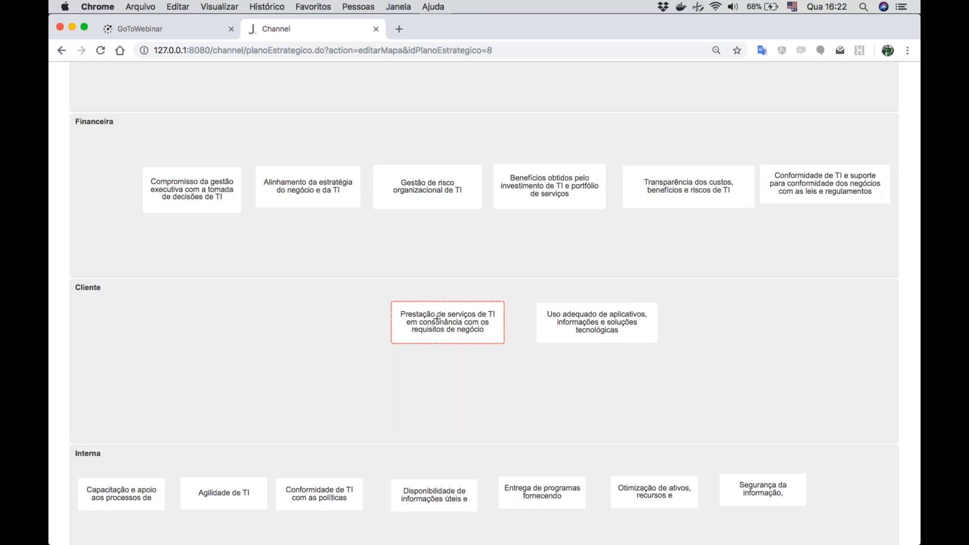
click(316, 193)
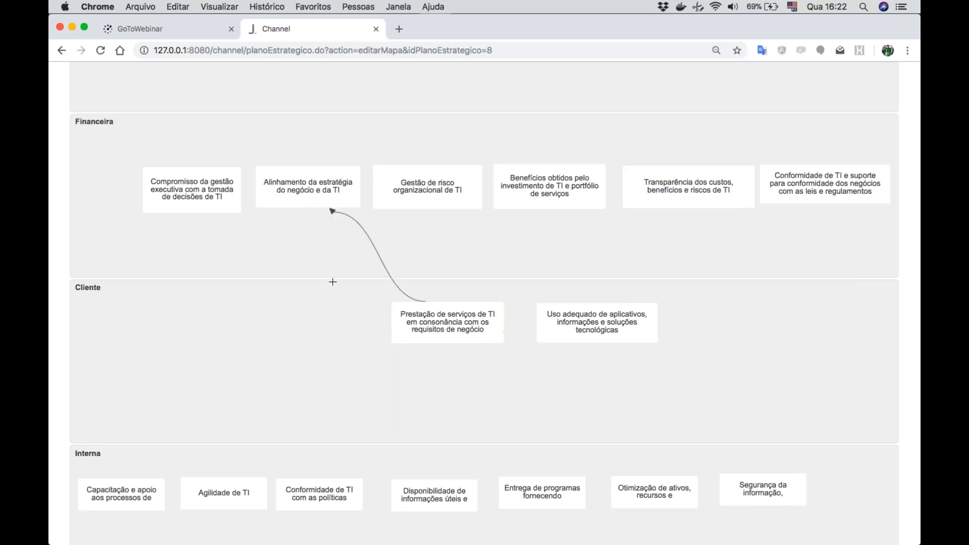
click(453, 322)
click(436, 192)
- Draw cause-and-effect arrows from "Uso adequado de aplicativos" to the Financeira objectives "Transparência dos custos", "Benefícios obtidos" and "Conformidade de TI"
click(593, 315)
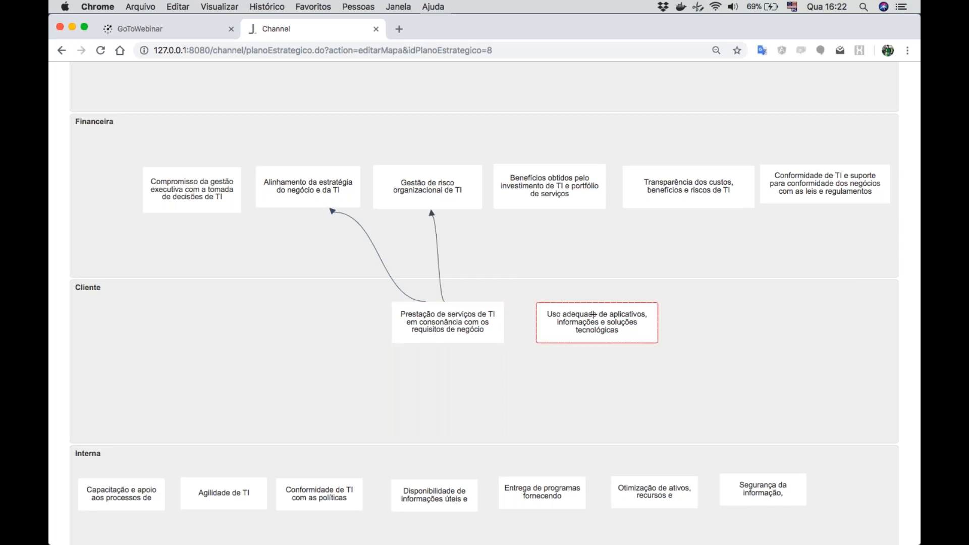
click(702, 200)
click(579, 331)
click(555, 196)
click(632, 321)
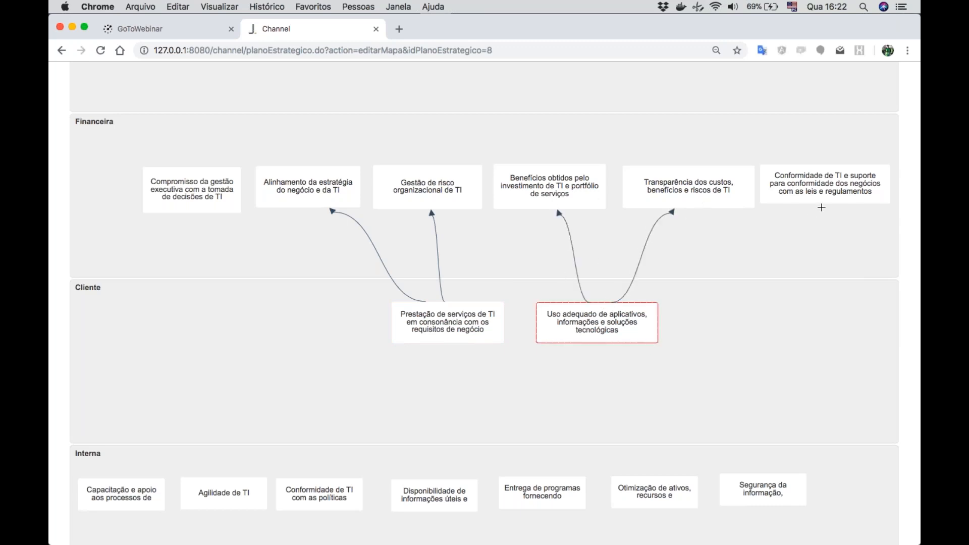
click(826, 188)
- Draw arrows from "Prestação de serviços de TI" to "Compromisso da gestão executiva", and into it from Interna objectives "Capacitação e apoio", "Agilidade de TI" and "Conformidade de TI"
click(419, 328)
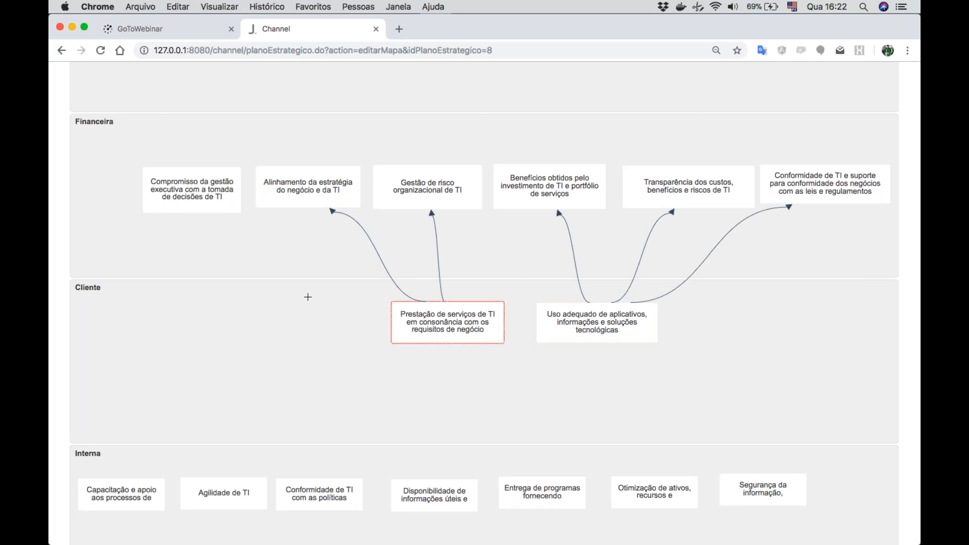
click(181, 208)
click(145, 484)
click(448, 336)
click(228, 496)
click(439, 336)
click(346, 492)
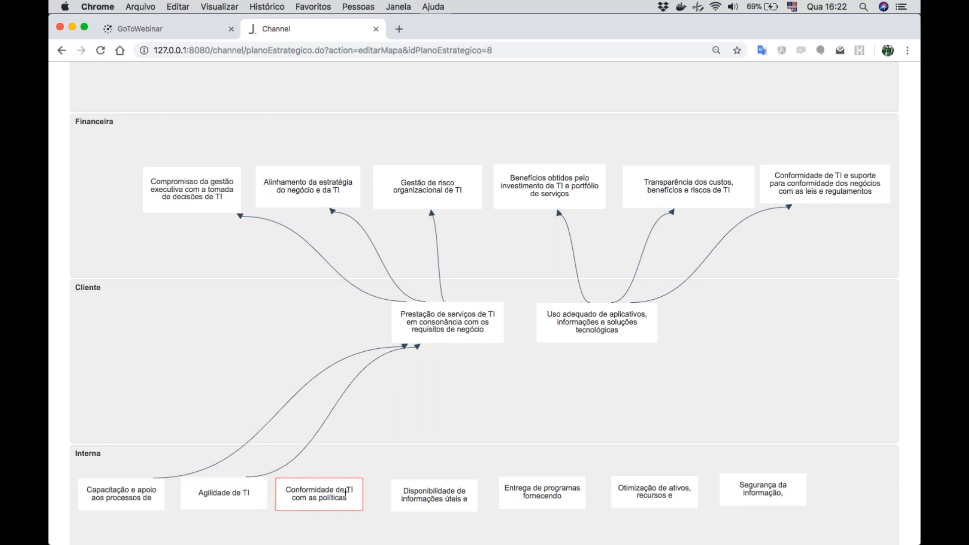
click(456, 327)
- Draw arrows to "Uso adequado de aplicativos" from the Interna objectives "Disponibilidade de informações", "Otimização de ativos", "Entrega de programas" and "Segurança da informação"
click(442, 495)
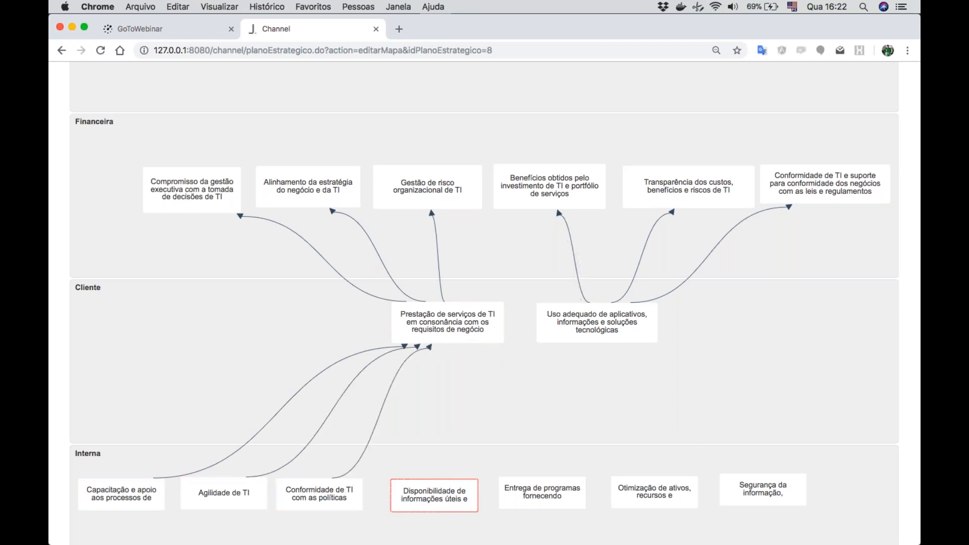
click(571, 331)
click(654, 488)
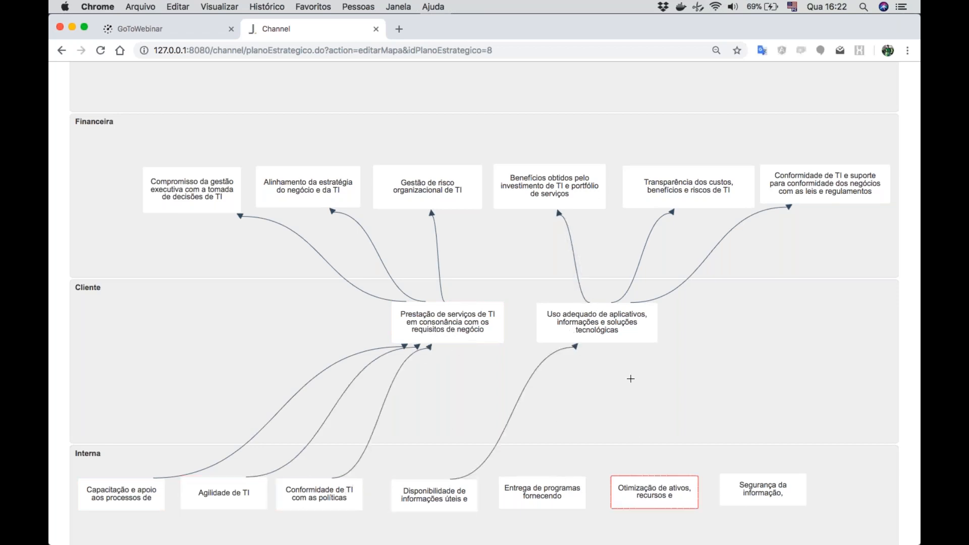
click(619, 338)
click(566, 482)
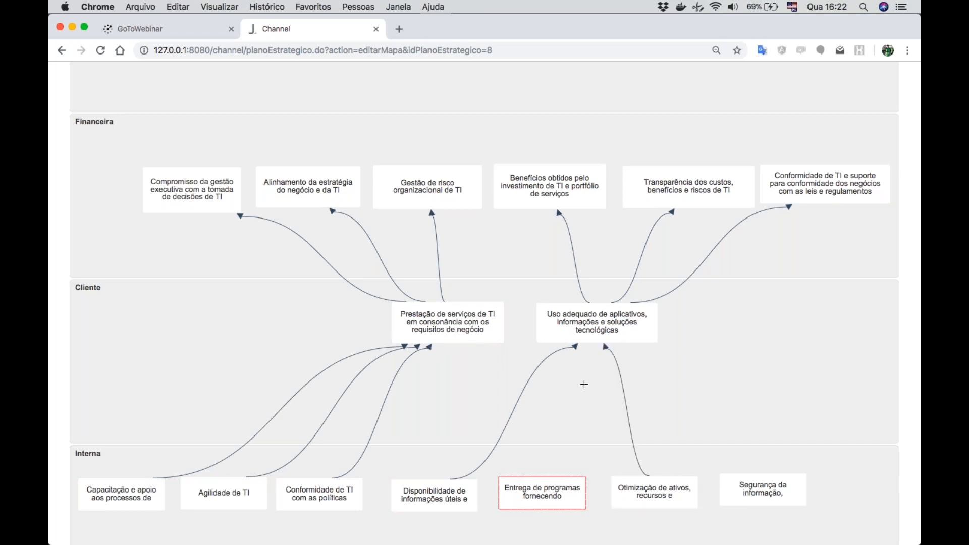
click(597, 343)
click(759, 489)
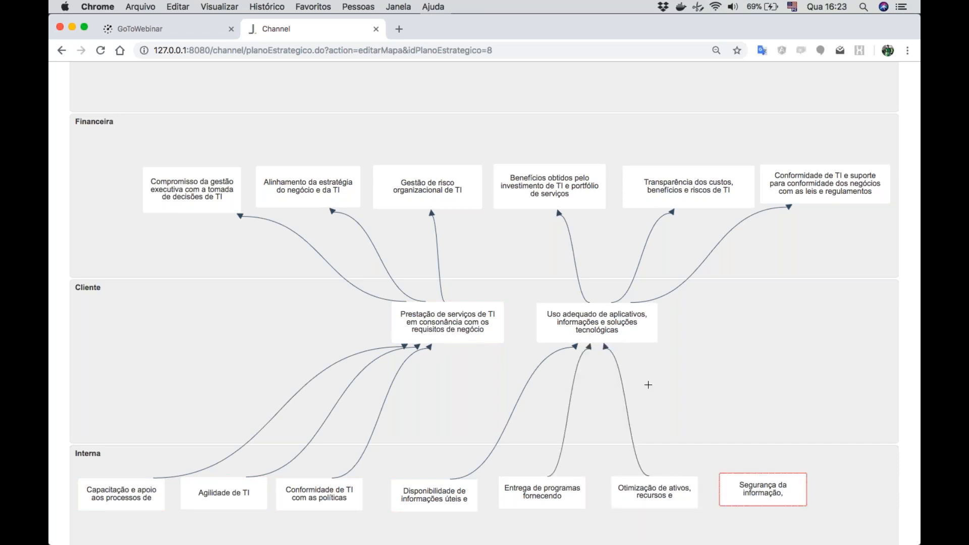
click(625, 334)
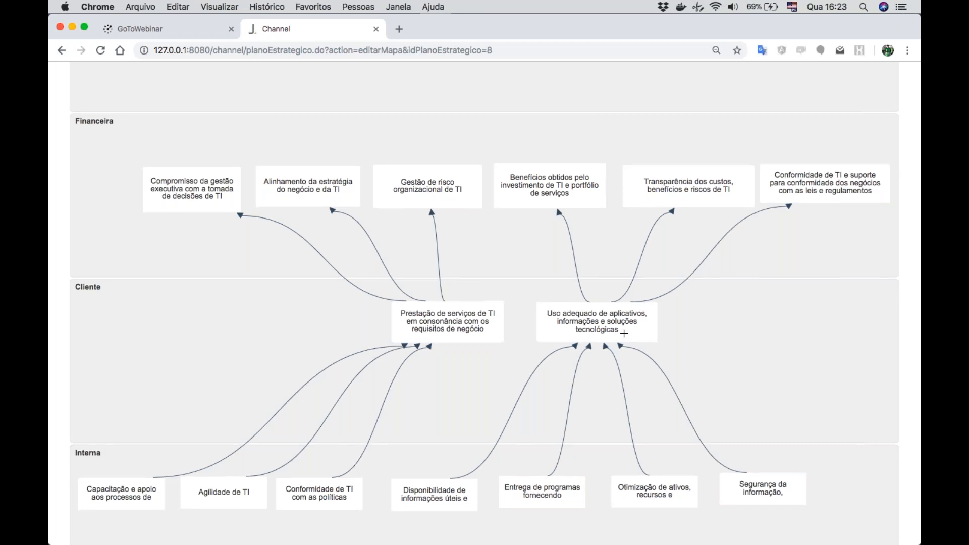
- Save the strategic map with its cause-and-effect arrows
scroll(624, 333, down, 5)
scroll(624, 333, up, 4)
scroll(625, 333, up, 8)
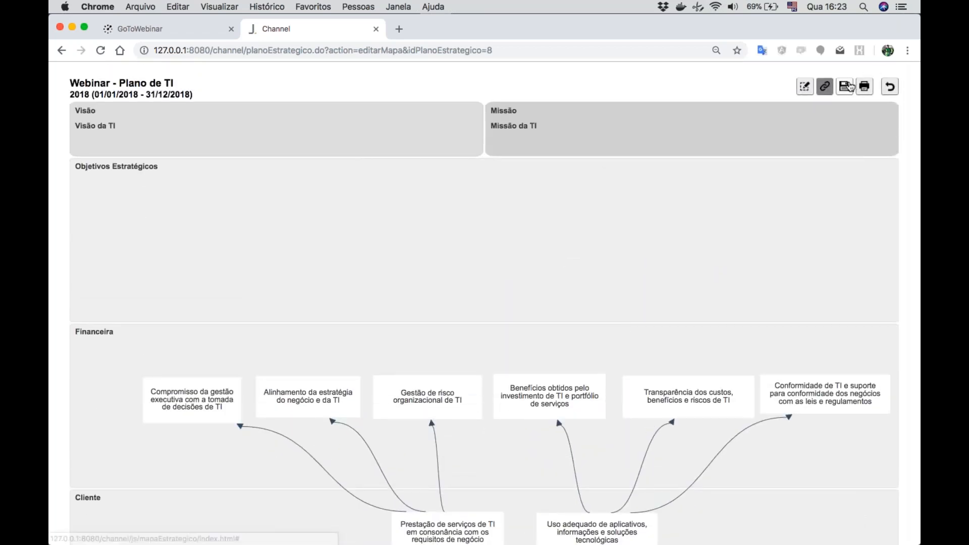
click(850, 85)
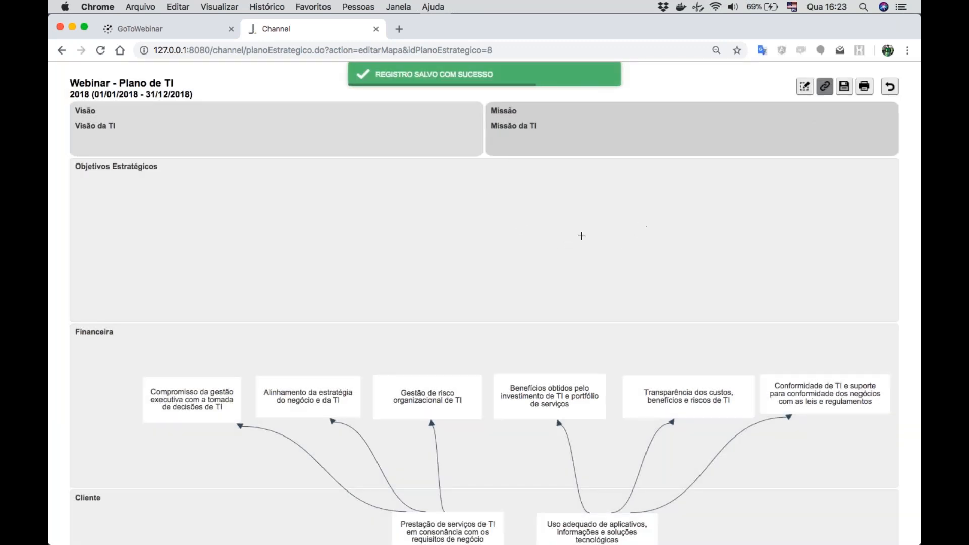
- Review the saved map's cause-and-effect relationships across the Financeira, Cliente and Interna perspectives
scroll(582, 236, up, 3)
scroll(581, 236, down, 6)
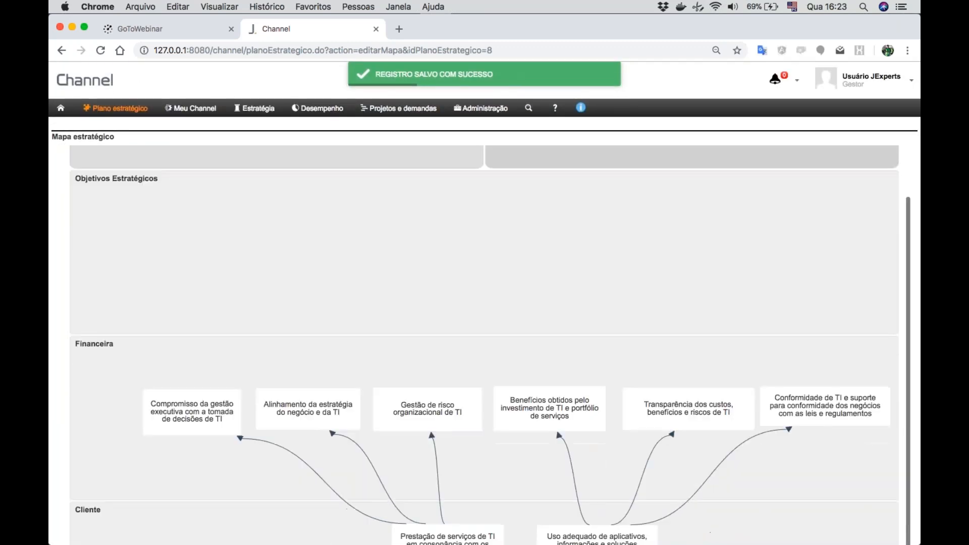
scroll(580, 235, down, 5)
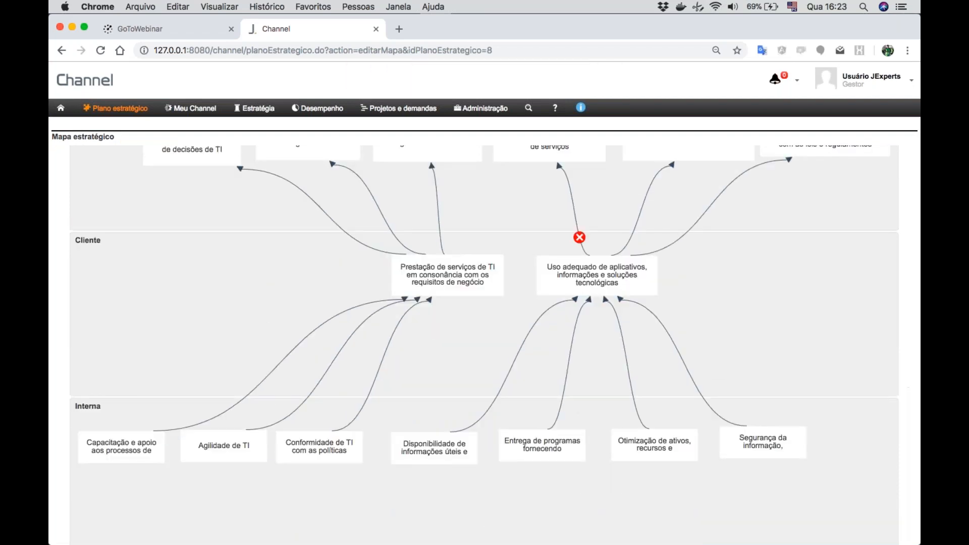
scroll(767, 286, down, 1)
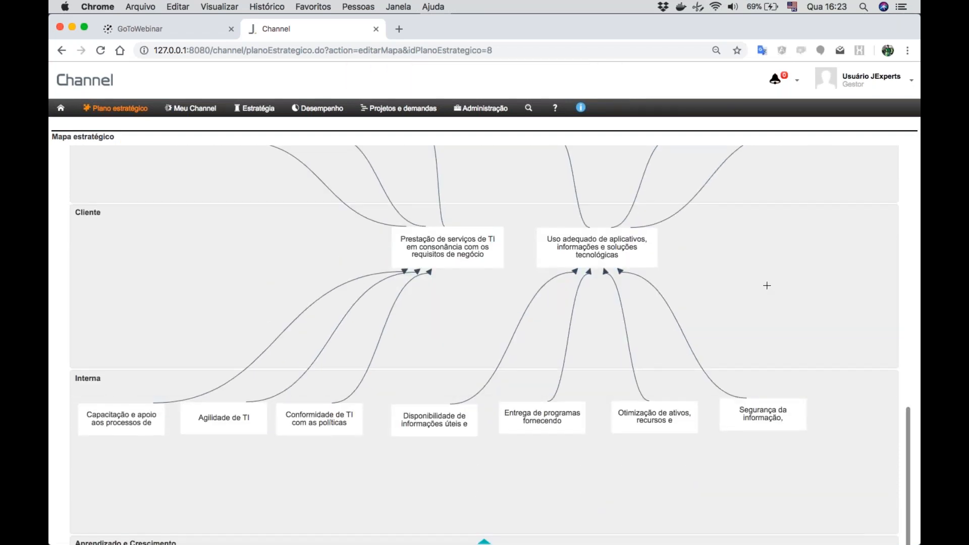
scroll(767, 286, up, 4)
scroll(767, 286, up, 2)
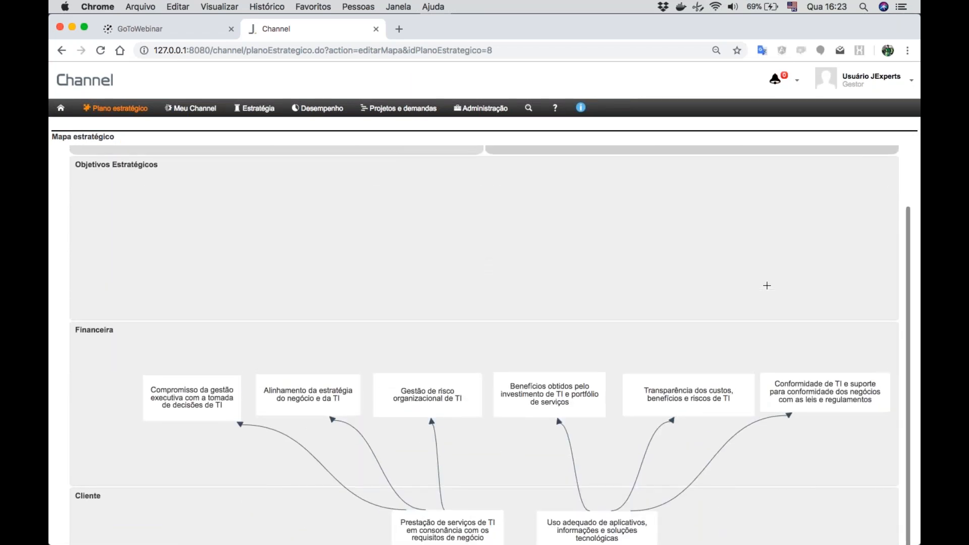
scroll(766, 285, down, 4)
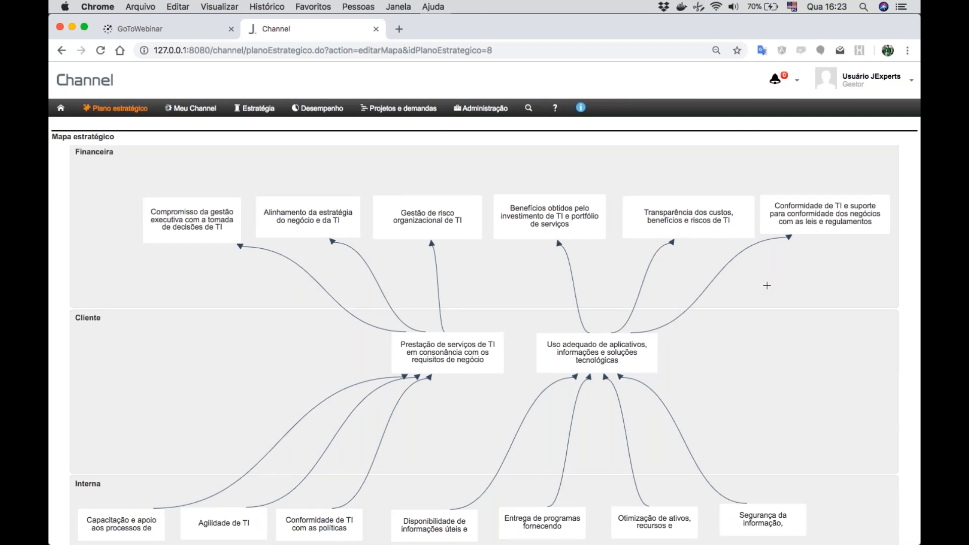
scroll(767, 285, down, 5)
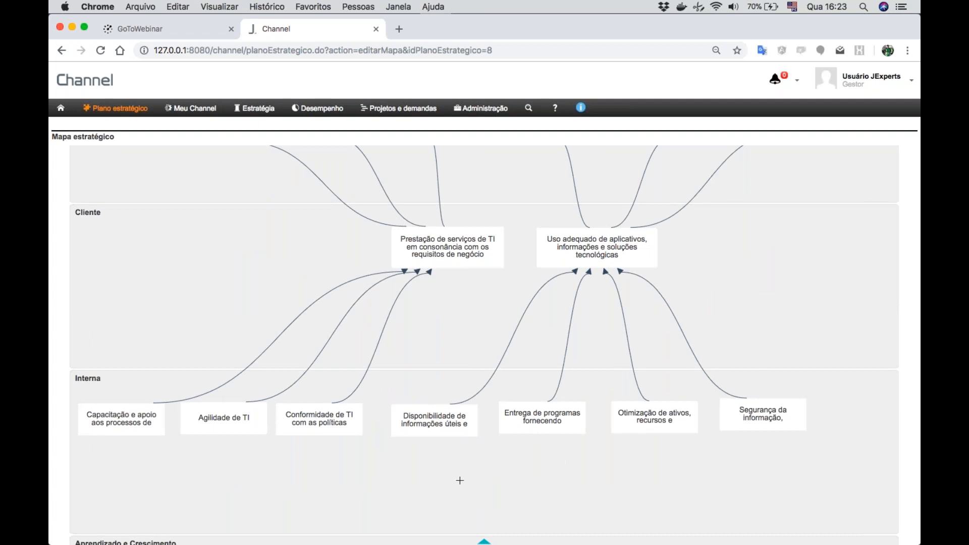
- Draw a cause-and-effect arrow from the Aprendizado e Crescimento objective "Conhecimento, expertise e iniciativas" to the Interna objective "Agilidade de TI"
scroll(916, 375, down, 5)
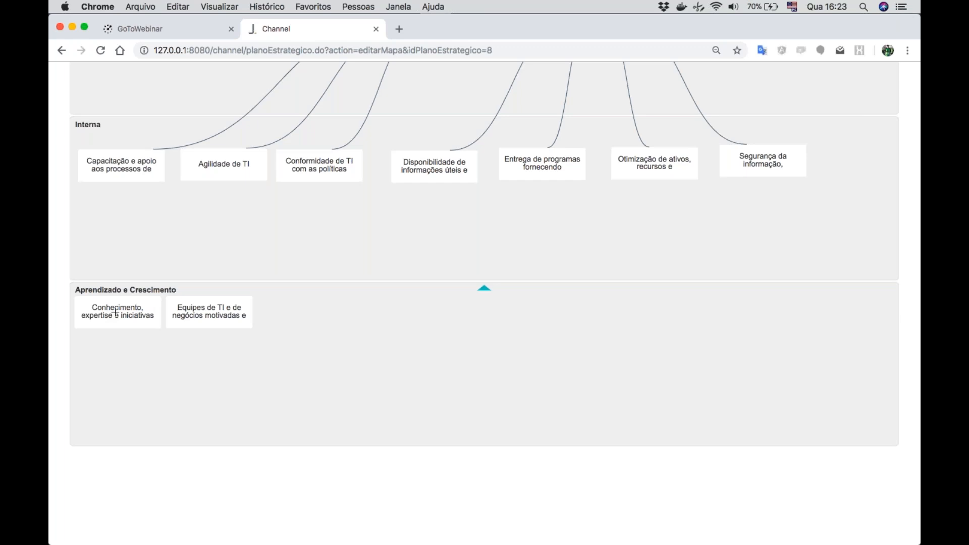
click(116, 312)
click(216, 171)
scroll(216, 171, up, 3)
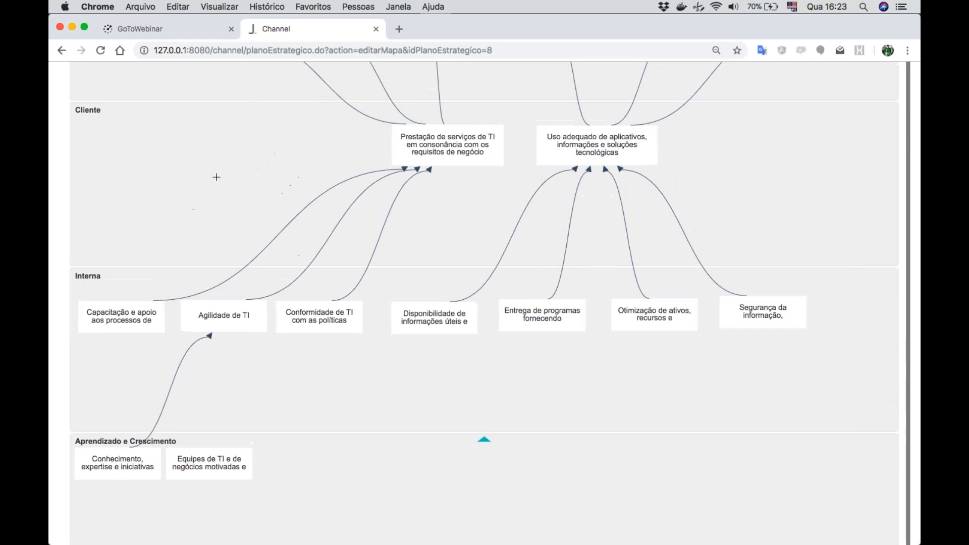
scroll(256, 334, up, 3)
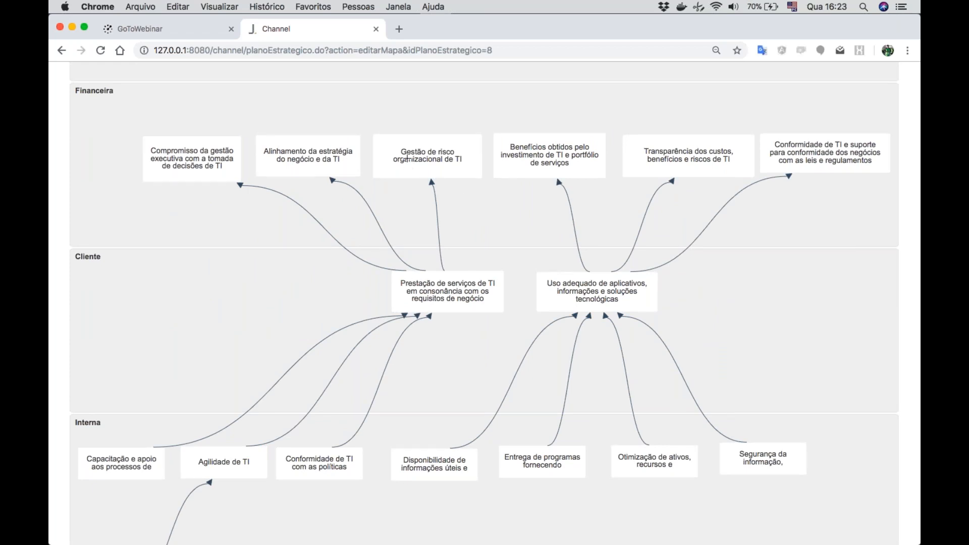
- Look over the upper part of the map and open the strategic plan's list of objectives
scroll(436, 165, up, 1)
scroll(436, 165, up, 6)
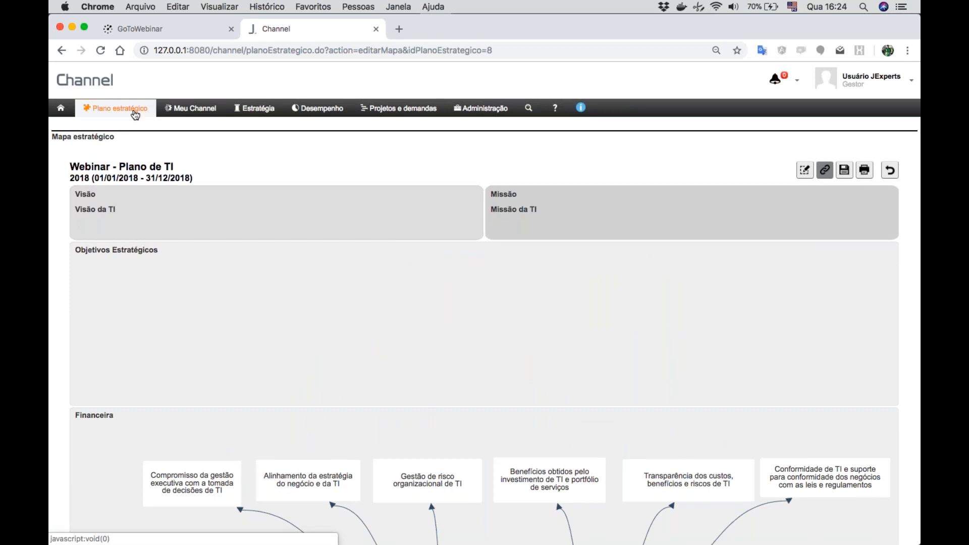
scroll(255, 257, down, 5)
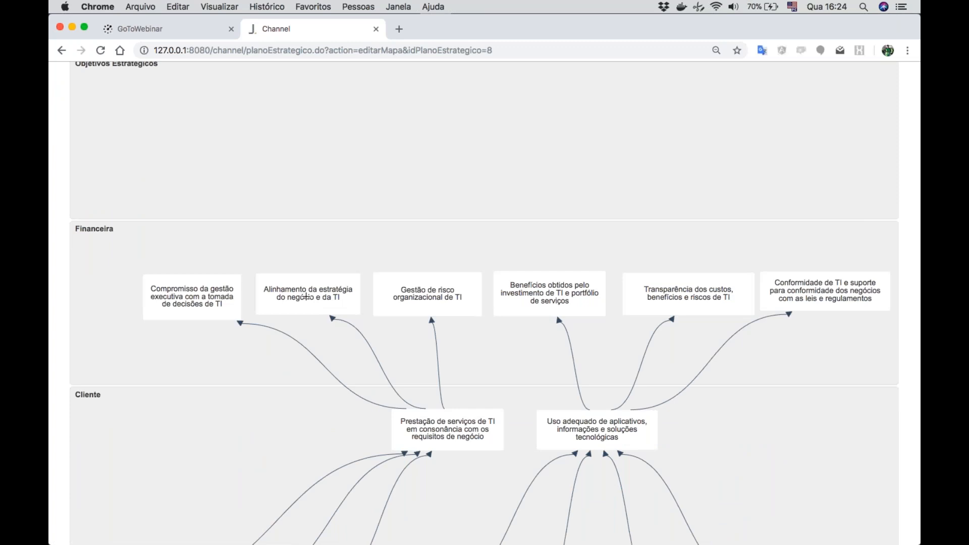
scroll(306, 297, up, 5)
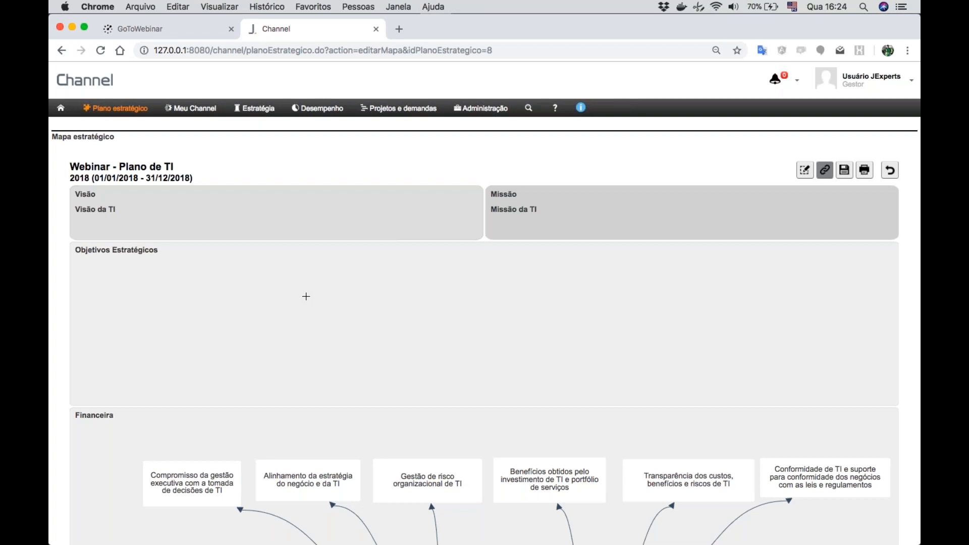
mouse_move(111, 112)
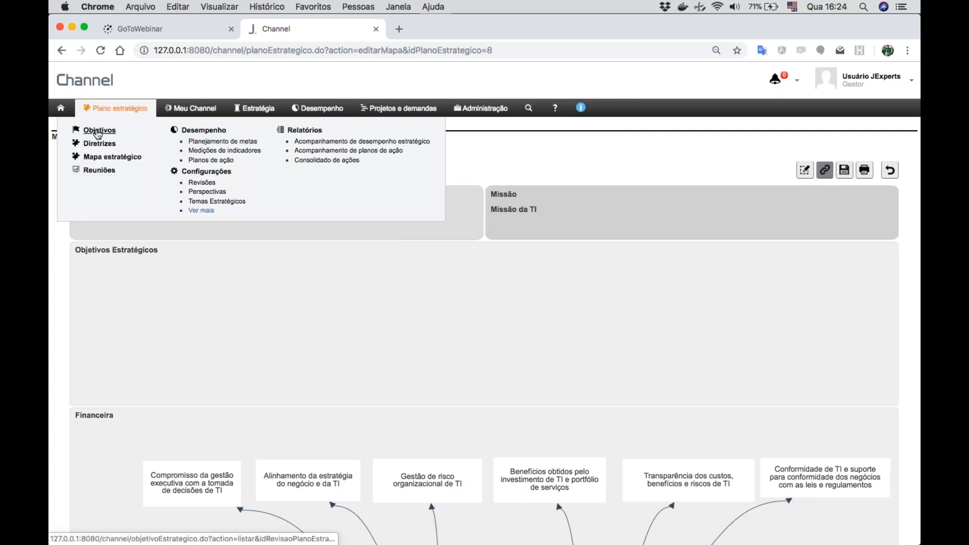
click(98, 131)
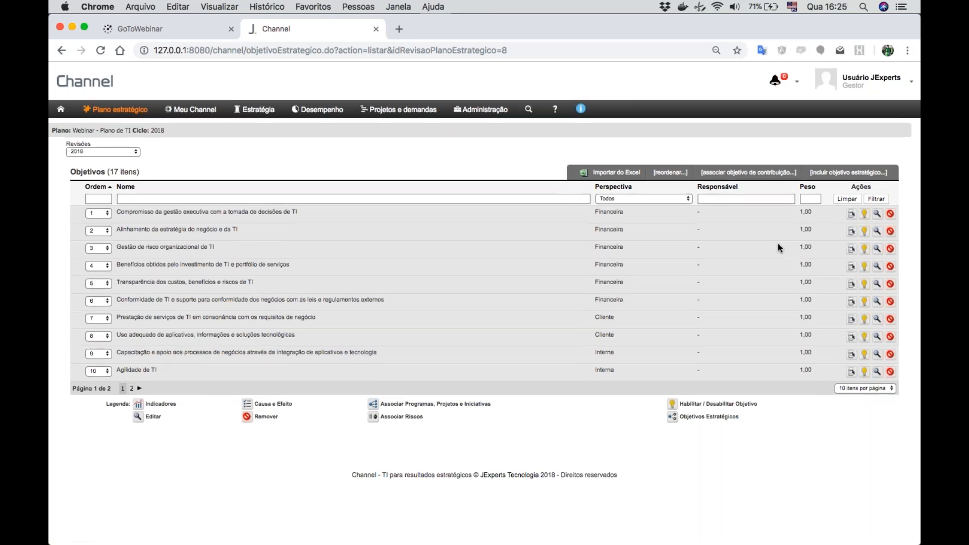
- Open the list of indicators from the performance settings
mouse_move(326, 110)
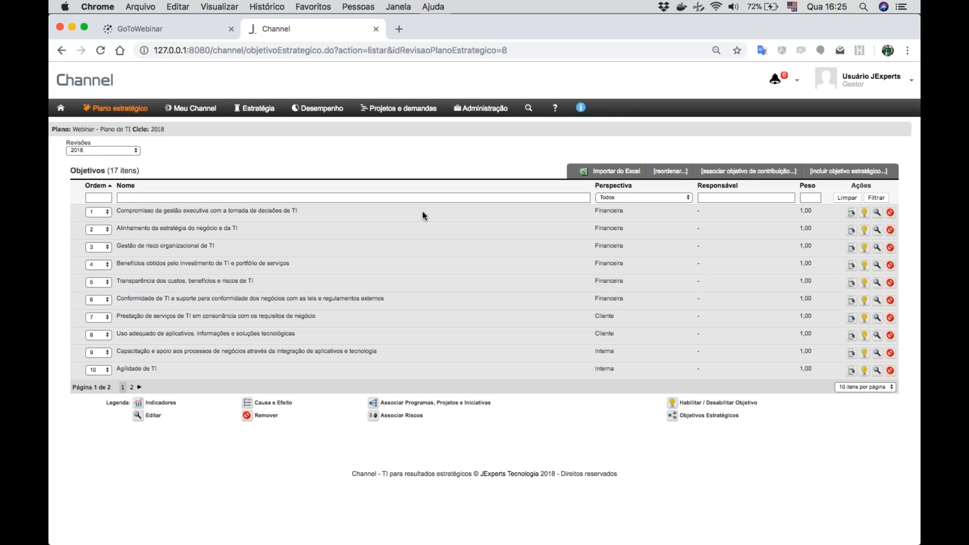
click(318, 111)
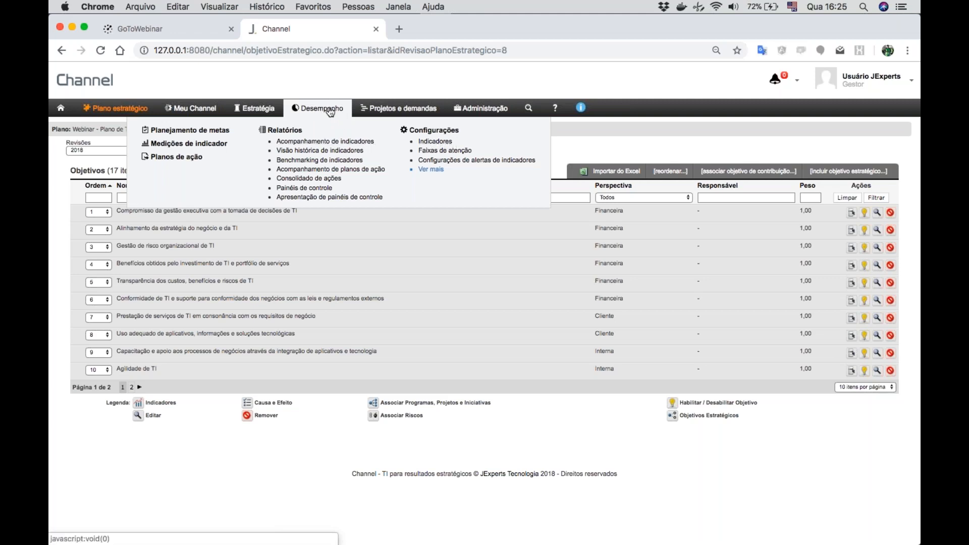
click(435, 141)
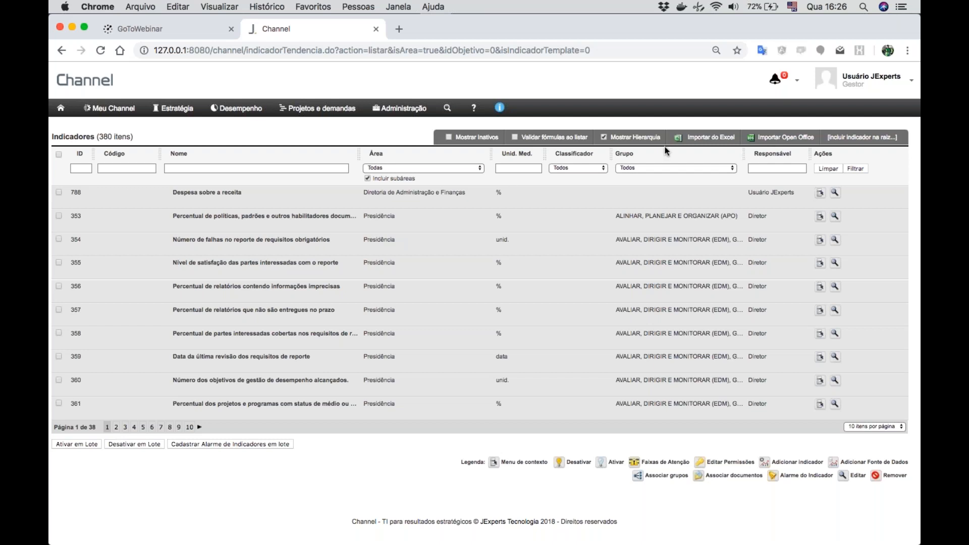
- Start a new root-level indicator named "Teste" with Diretoria de TI as its responsible area
click(852, 143)
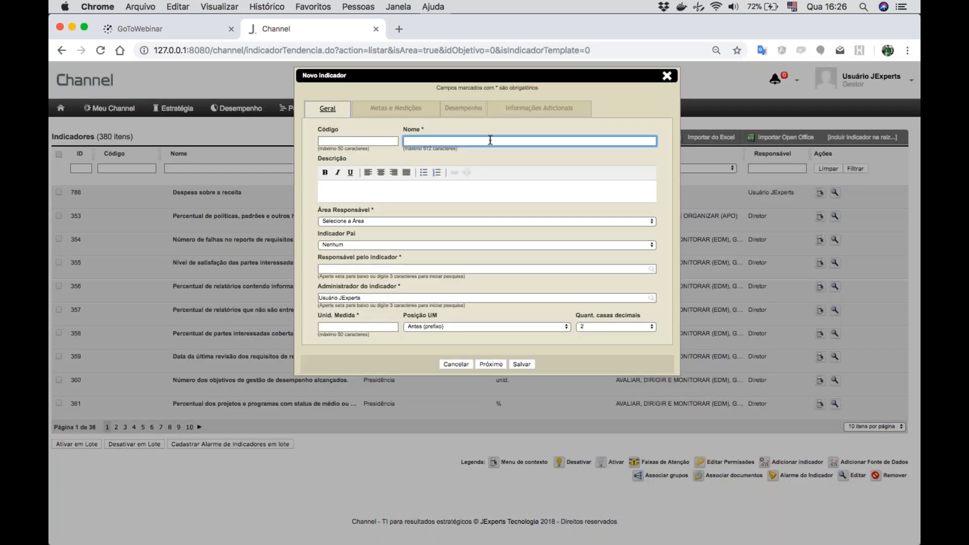
text(Teste)
click(360, 220)
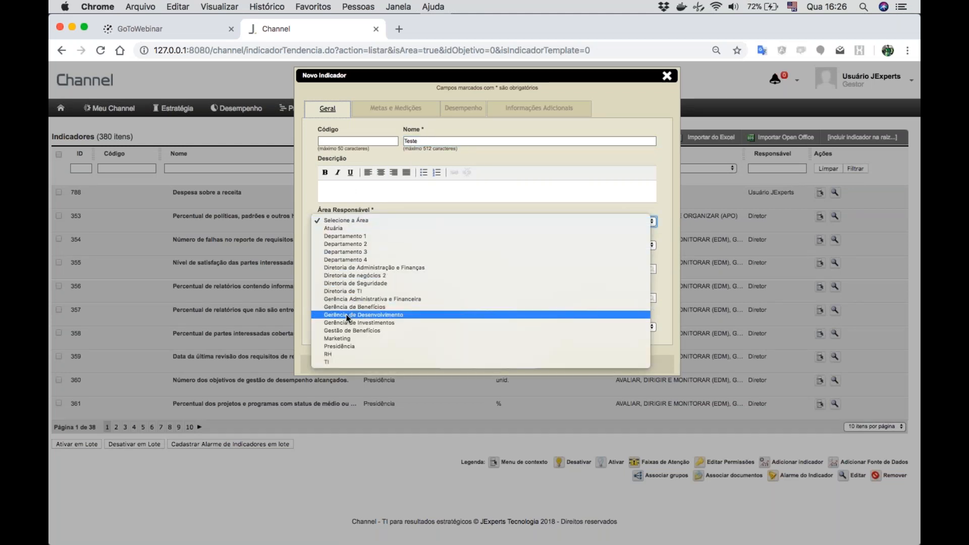
click(364, 291)
- Assign the JExperts user as the person responsible for the indicator and check the administrator field
click(340, 269)
text(jexp)
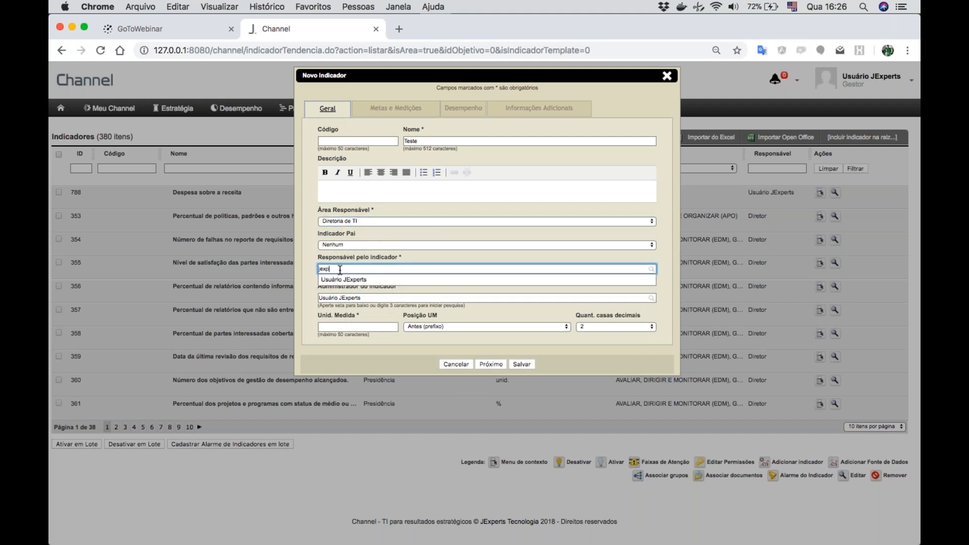
click(336, 281)
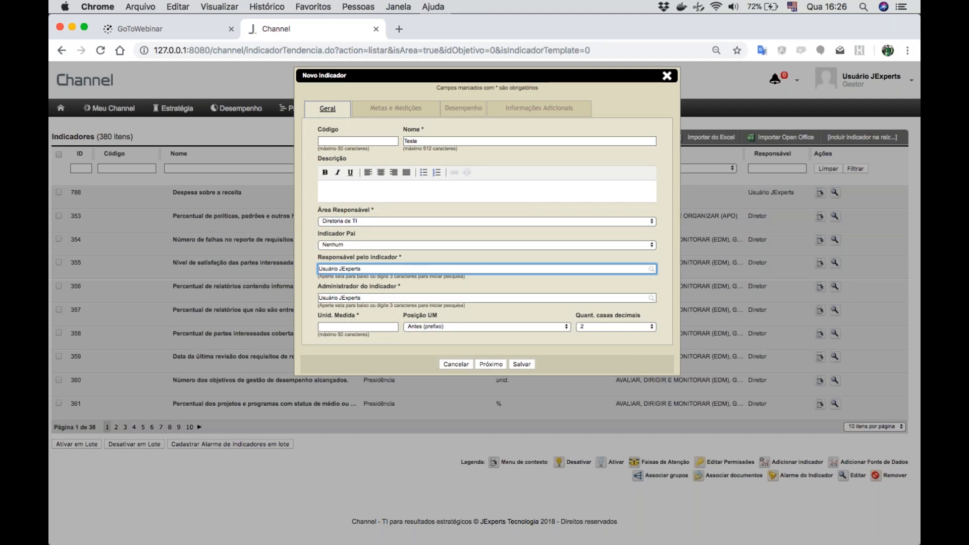
click(371, 298)
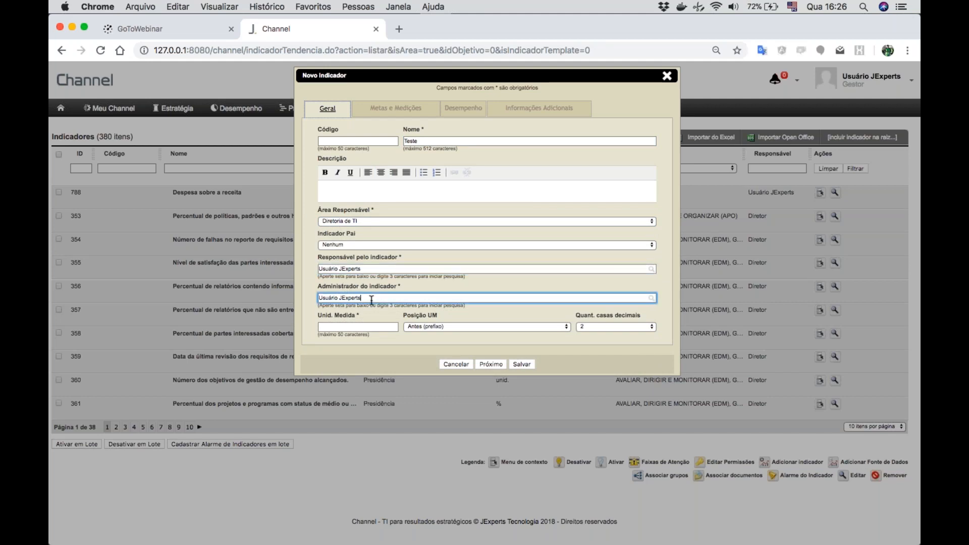
- Set the indicator's unit of measure to %, review the unit position options, and continue to the Metas e Medições settings
click(362, 326)
text(%)
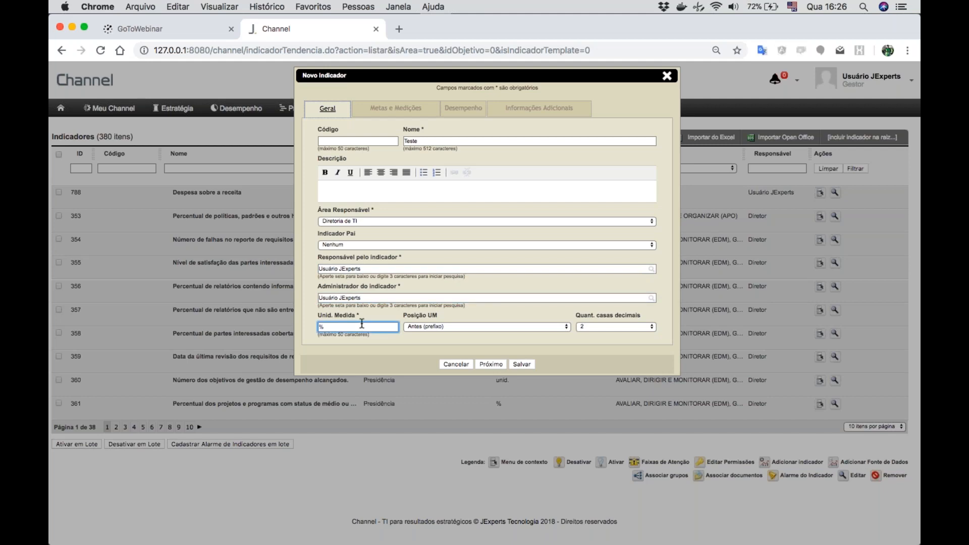
click(464, 327)
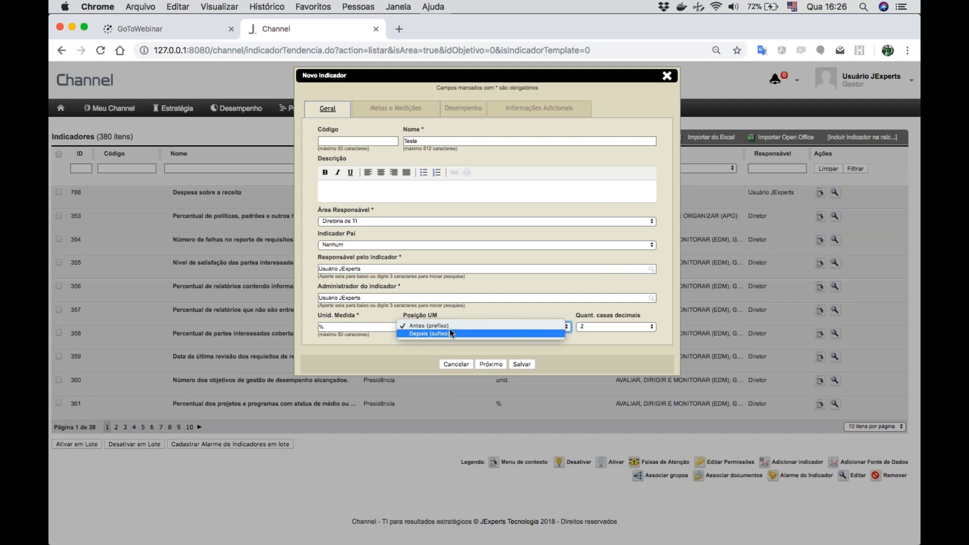
click(448, 332)
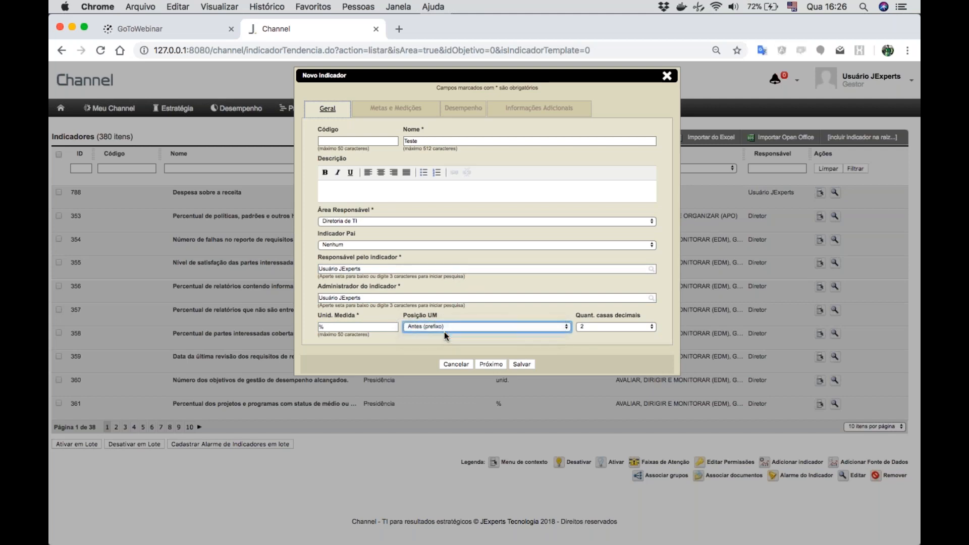
click(494, 363)
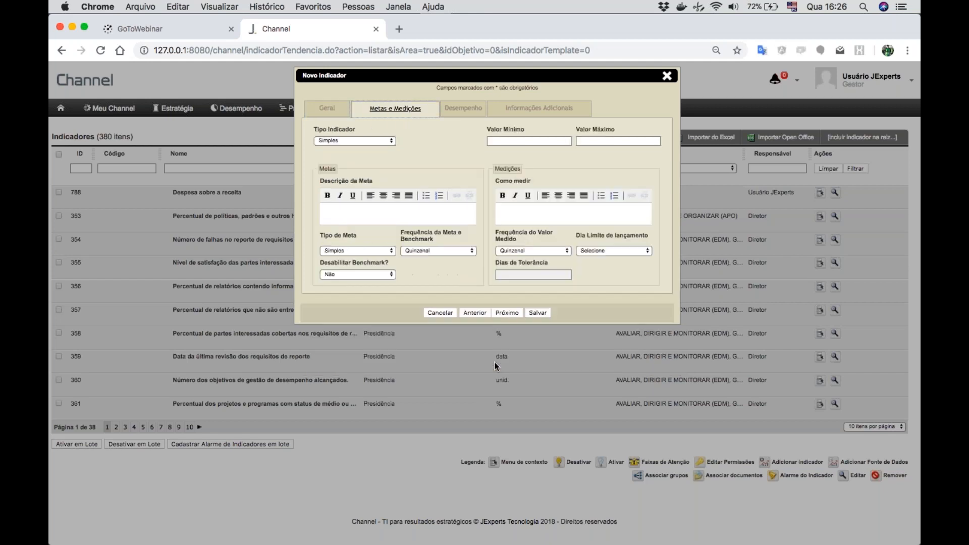
- Preview the options of the Fórmula indicator type and return the type to Simples
click(369, 141)
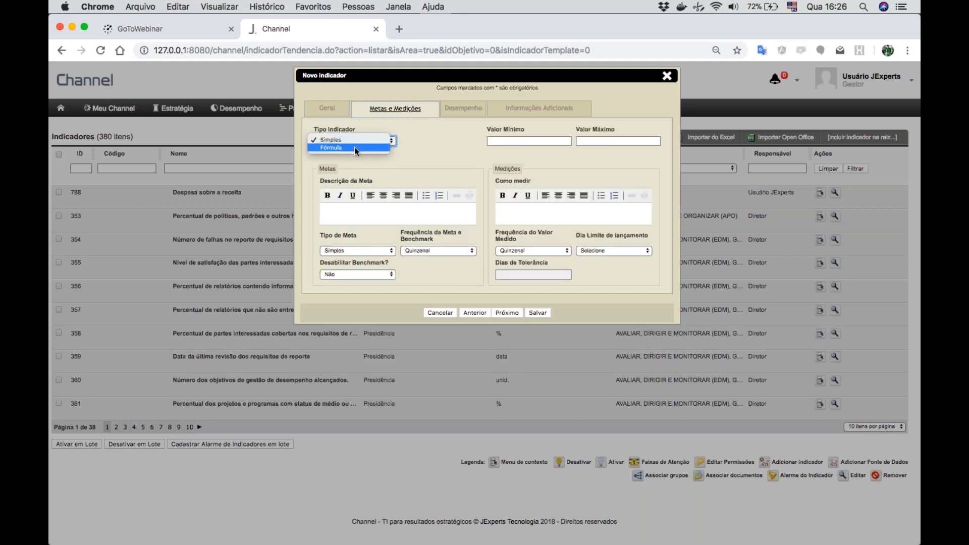
click(354, 147)
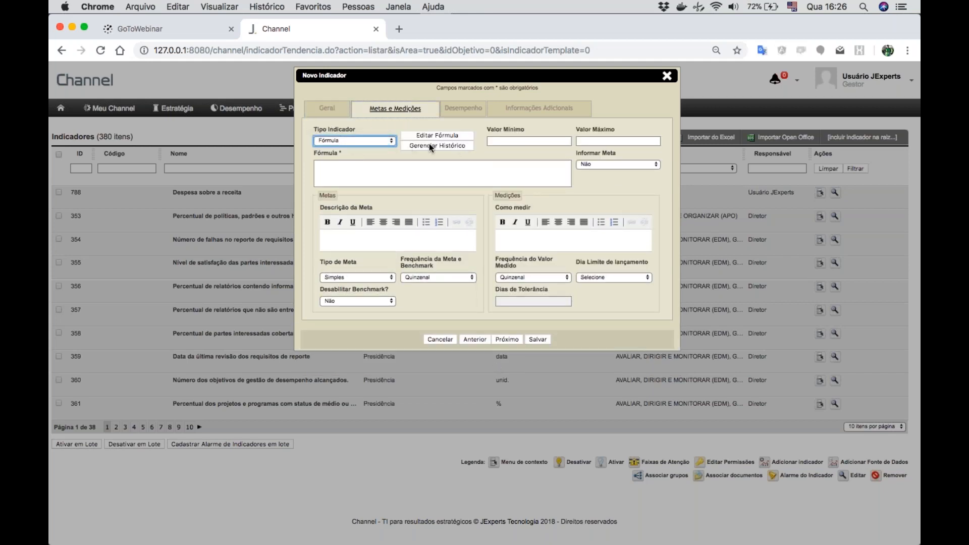
click(363, 140)
click(351, 134)
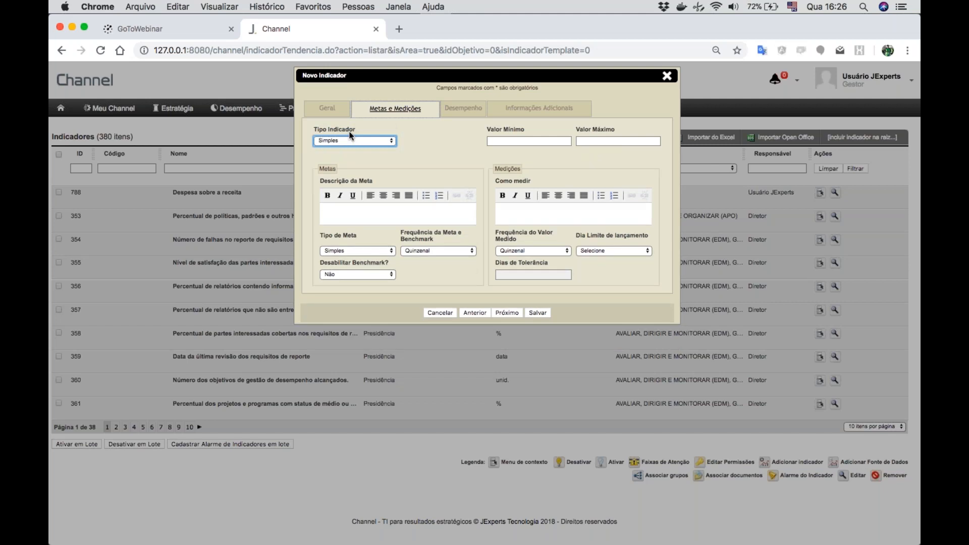
- Set the goal and measured-value frequencies to Mensal with launch deadline day 10, and continue to the Desempenho settings
click(338, 250)
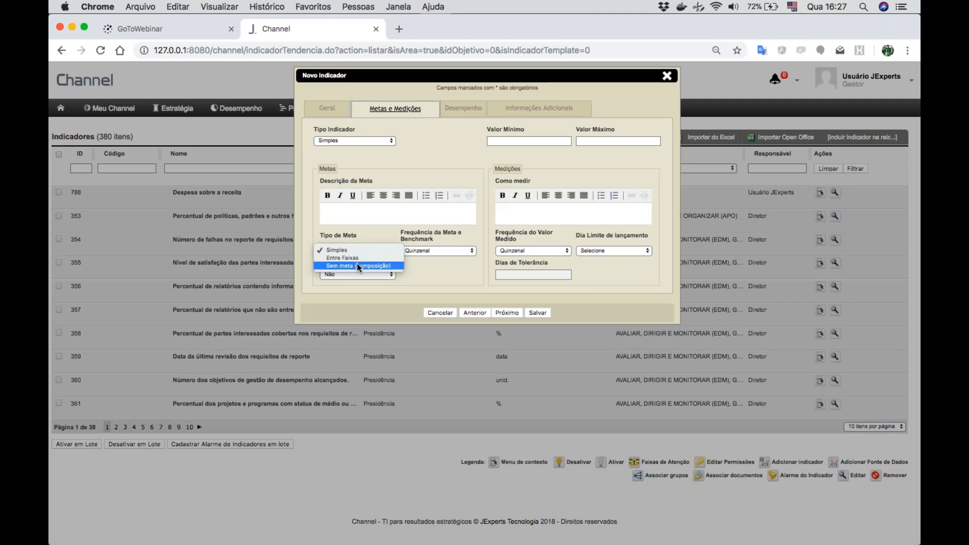
click(446, 261)
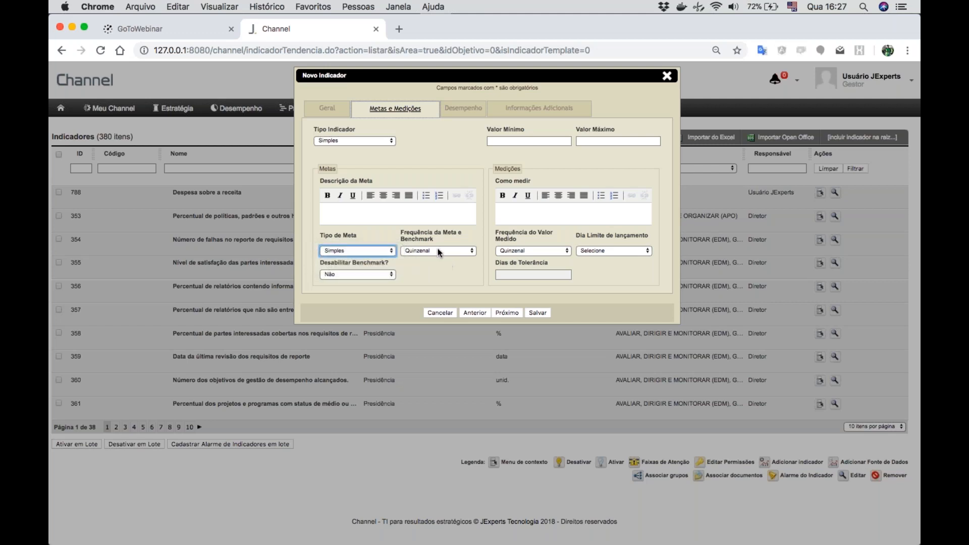
click(434, 251)
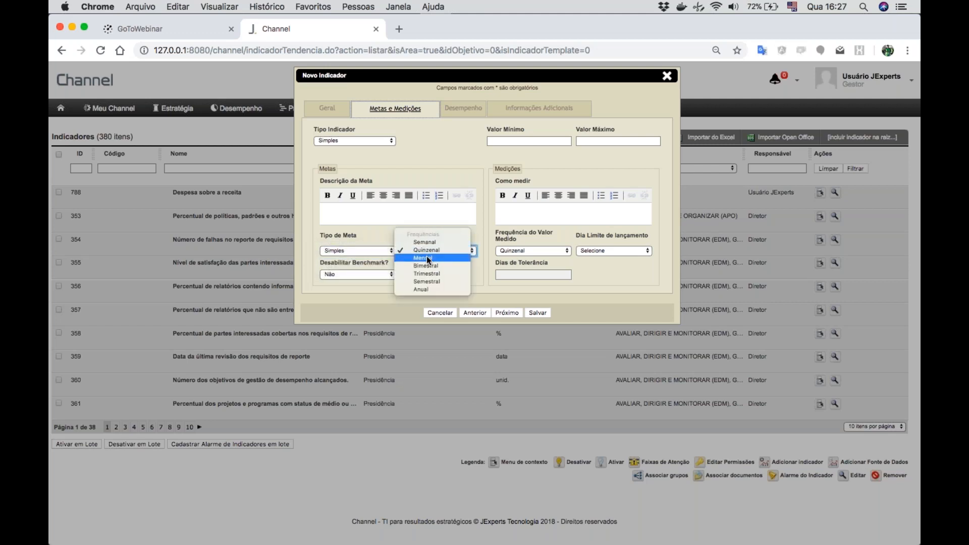
click(426, 256)
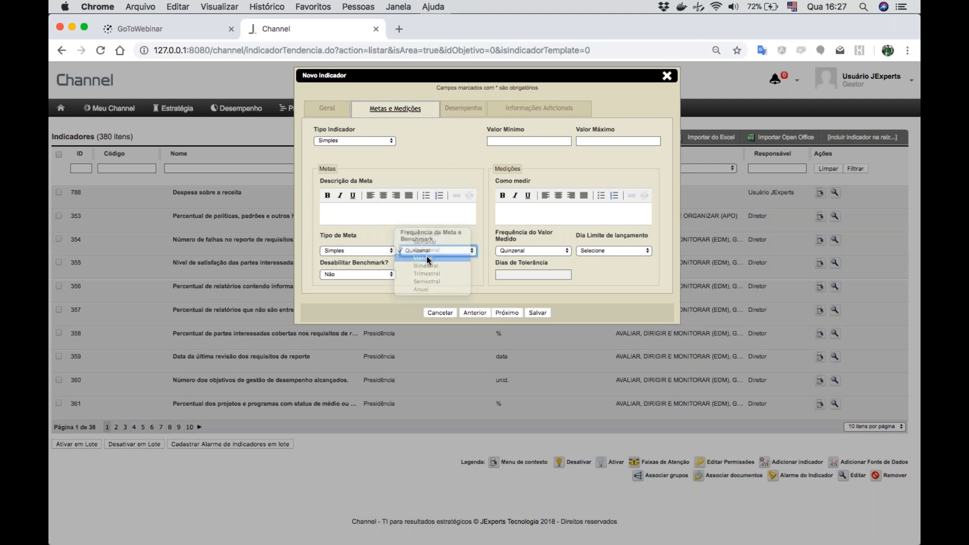
click(520, 250)
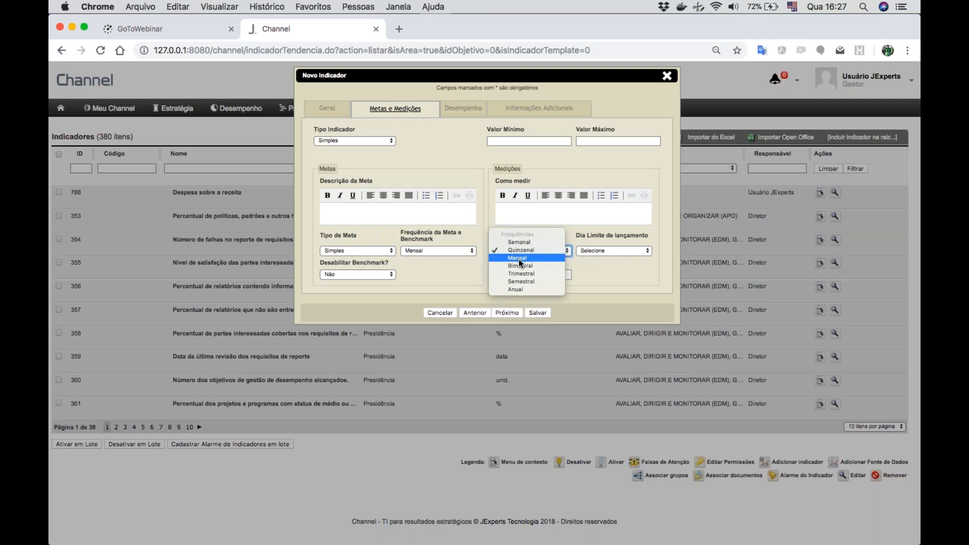
click(520, 258)
click(619, 251)
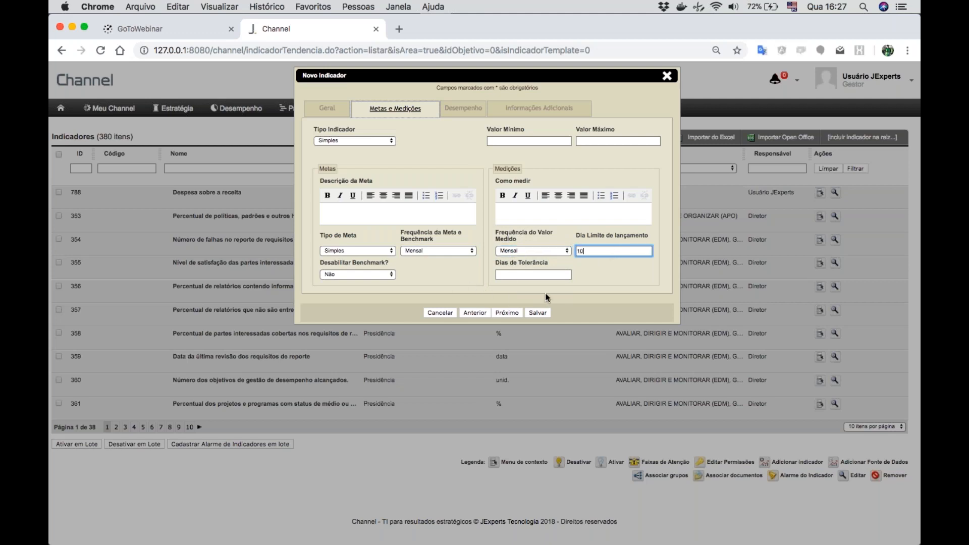
click(500, 313)
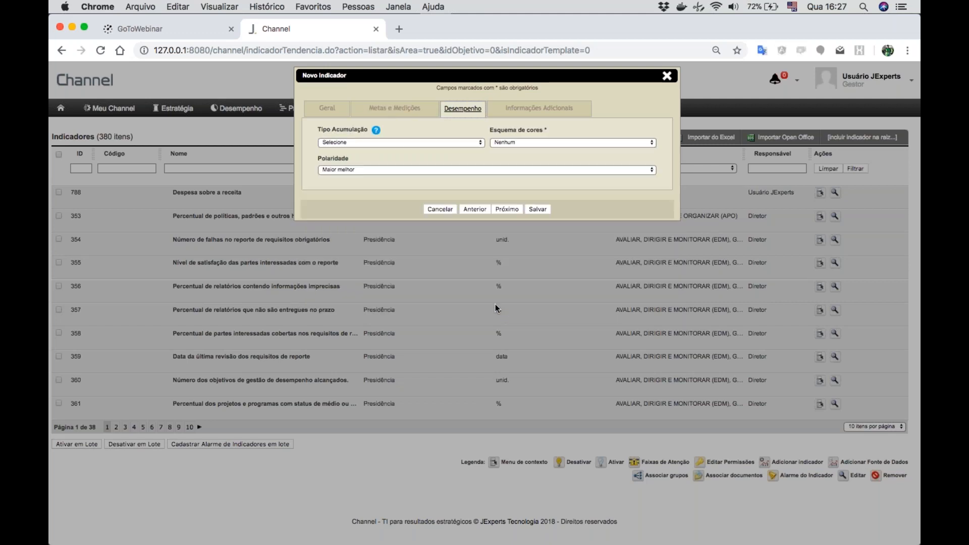
- Set the accumulation type to Saldo, the colour scheme to Padrão - Geral, and the use of previous performance to Último desempenho
click(372, 144)
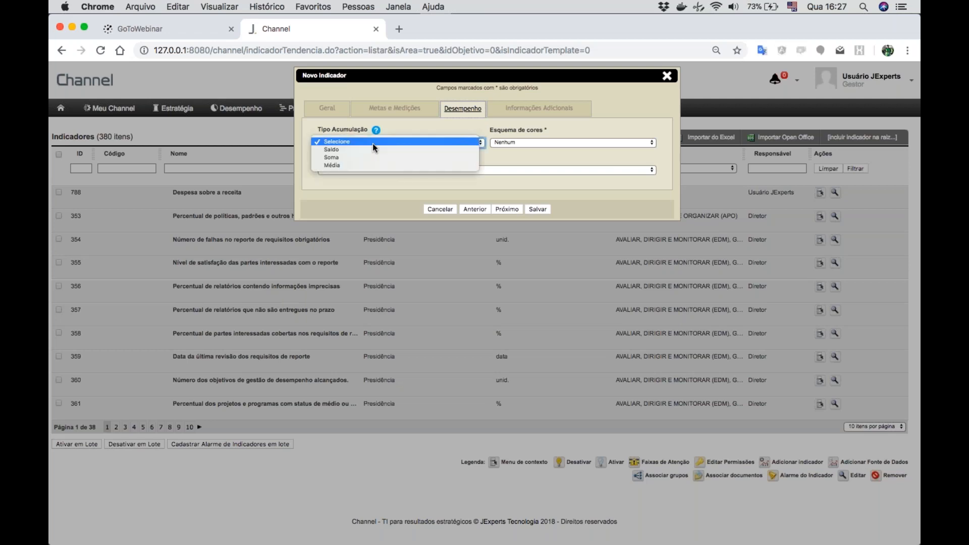
click(339, 150)
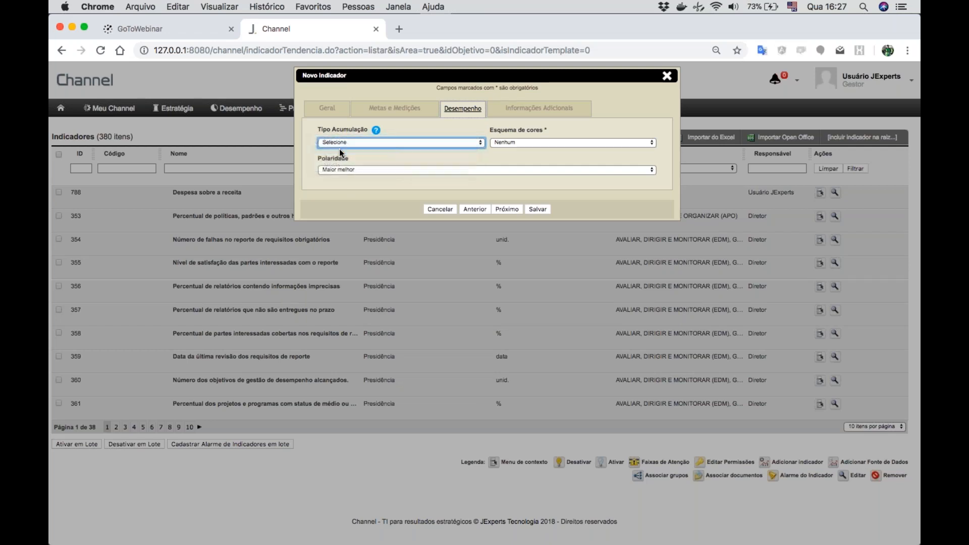
click(538, 144)
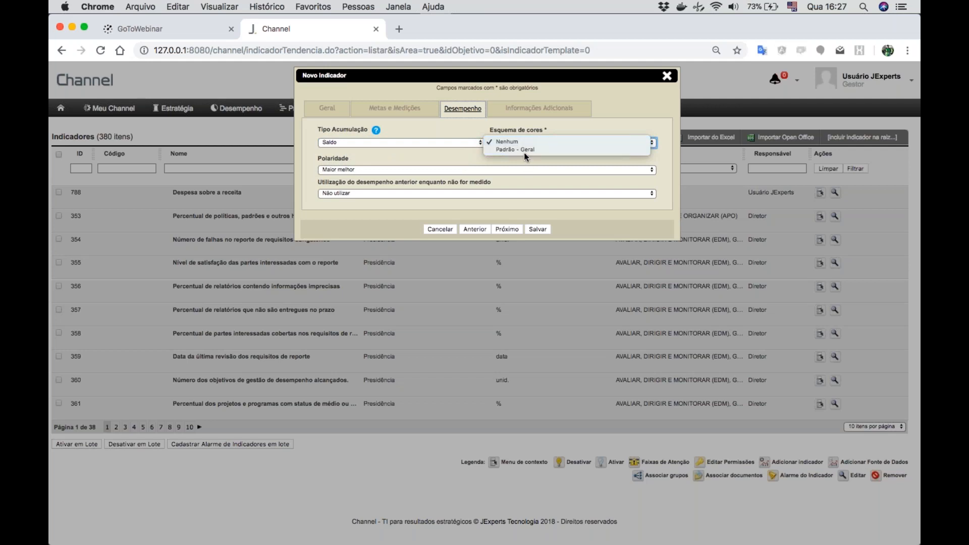
click(523, 150)
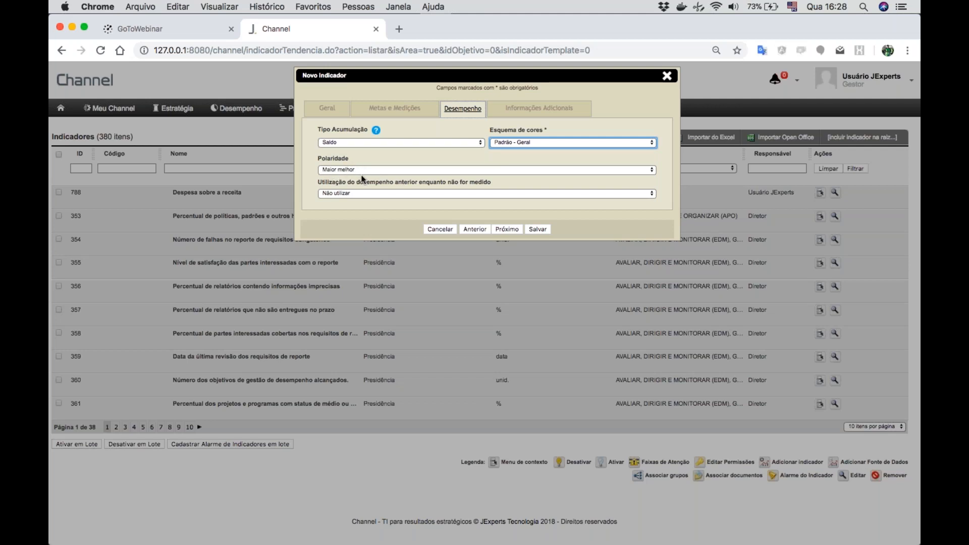
click(363, 197)
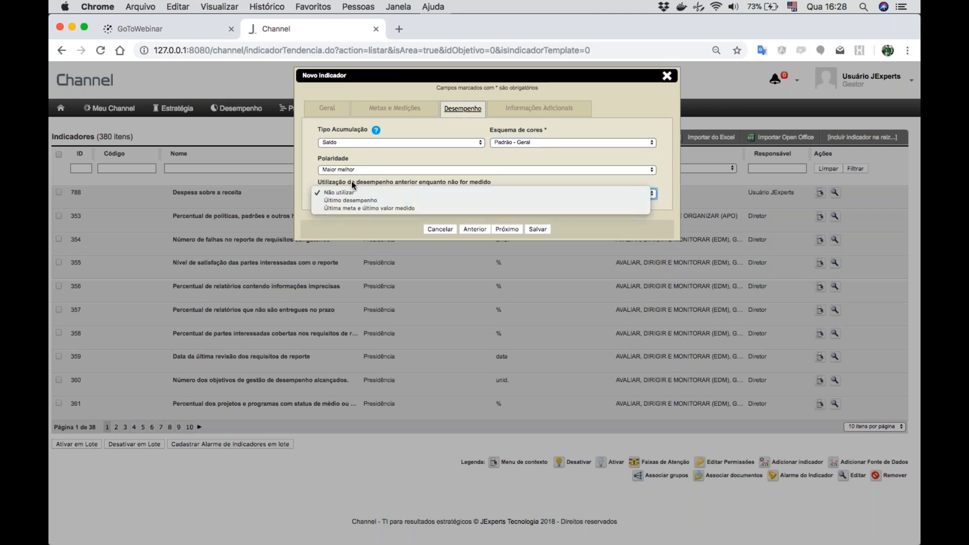
click(400, 180)
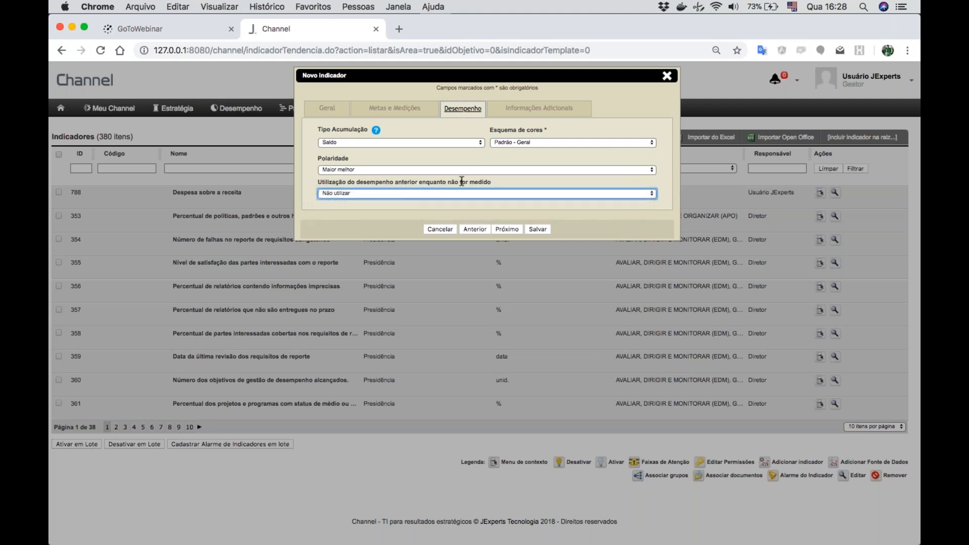
click(393, 193)
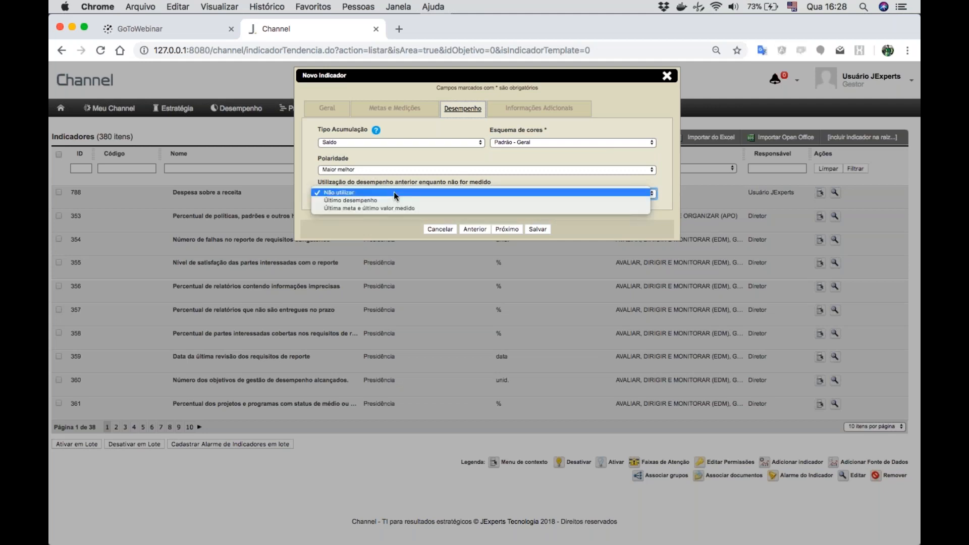
click(370, 199)
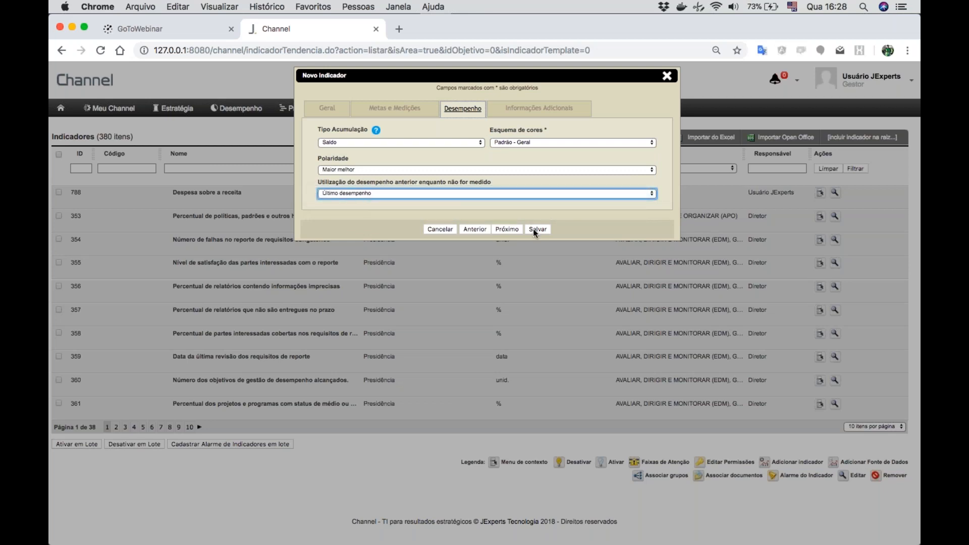
- Classify the indicator as Estratégico in the additional information and save it
click(559, 114)
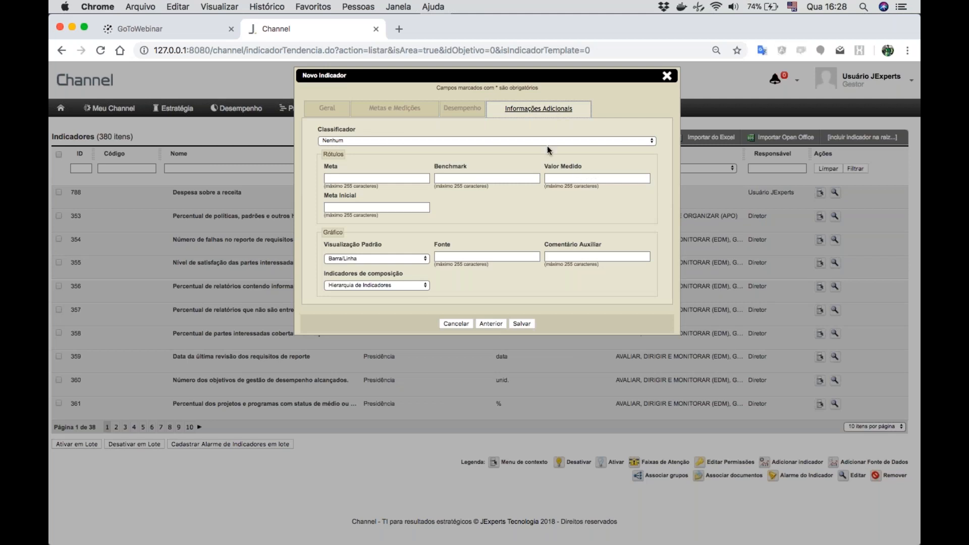
click(535, 141)
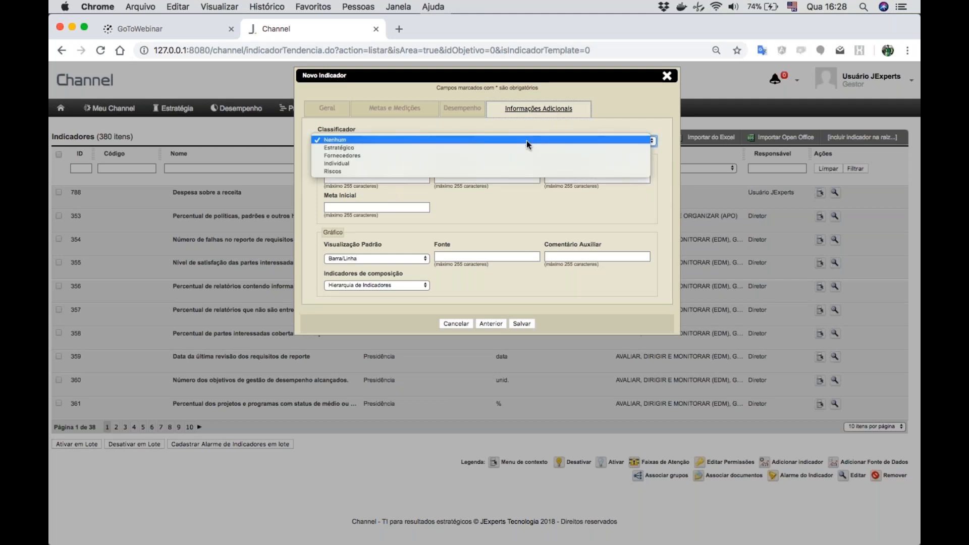
click(368, 145)
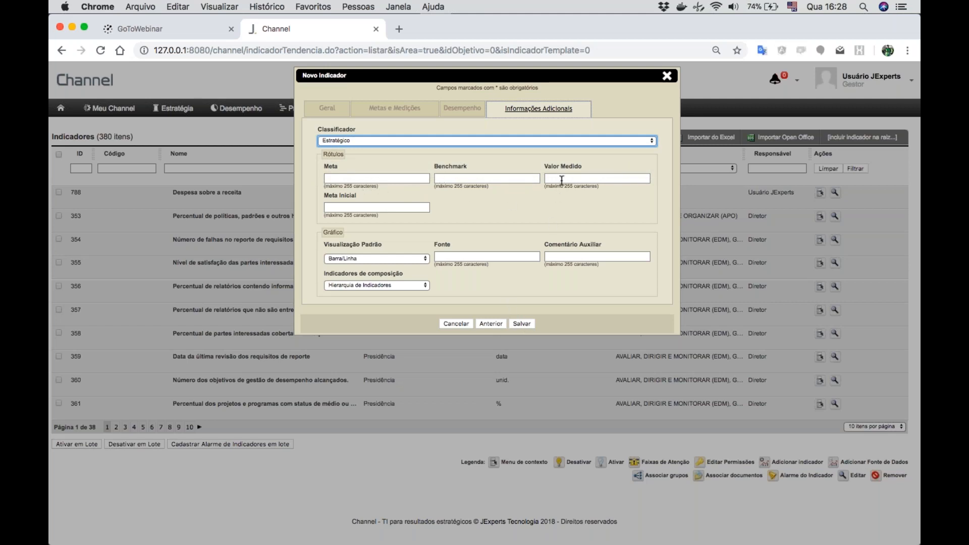
click(523, 325)
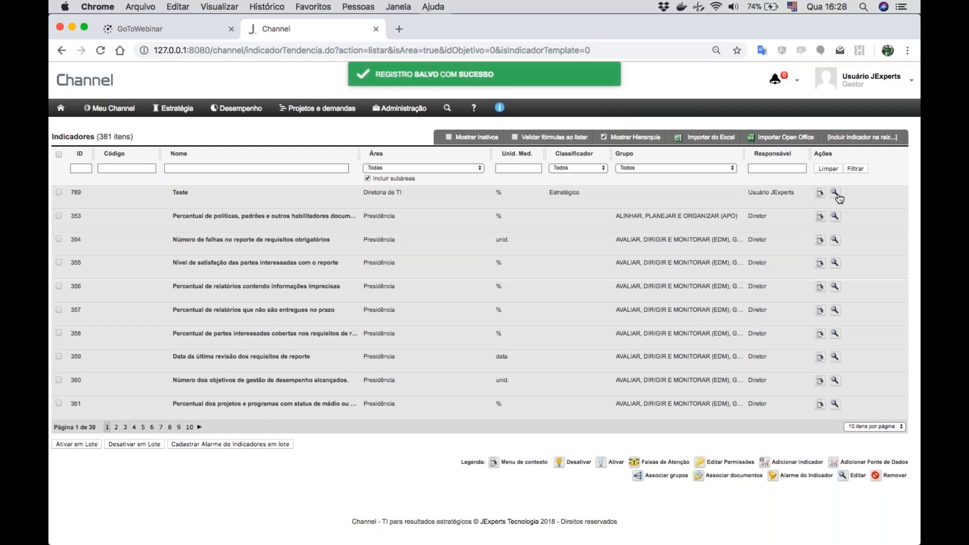
- Associate the "Teste" indicator with the groups CONSTRUIR, ADQUIRIR E IMPLEMENTAR (BAI) and Desenvolvimento, and refresh the indicator list
click(821, 195)
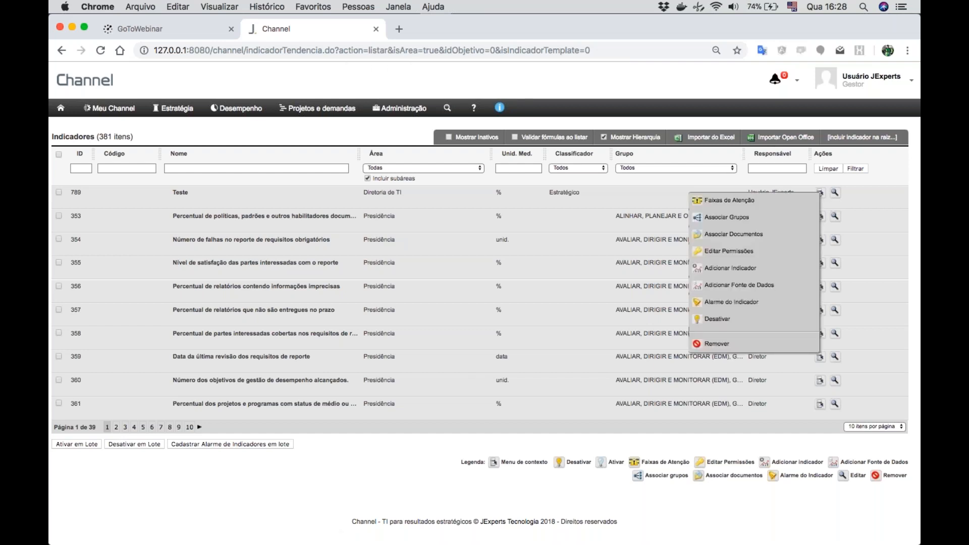
click(732, 218)
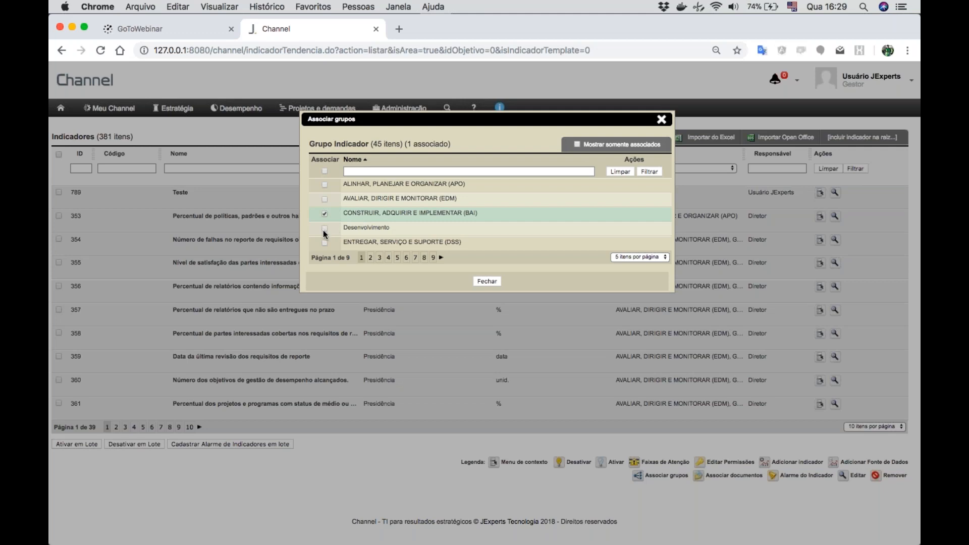
click(325, 230)
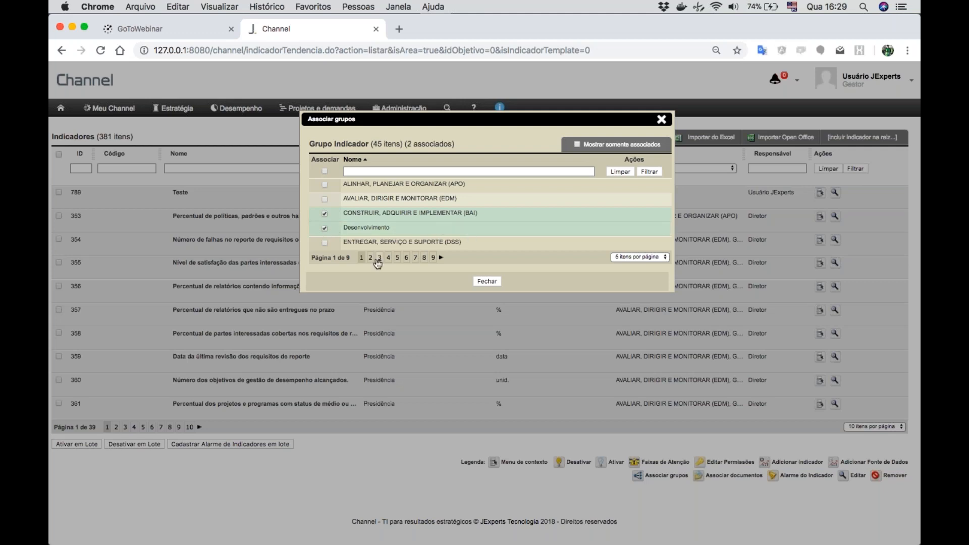
click(488, 281)
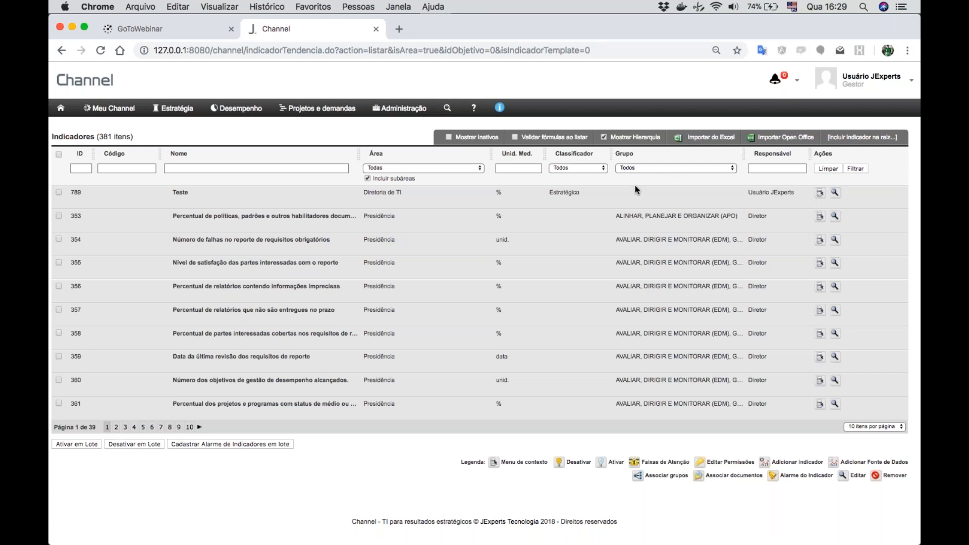
click(854, 168)
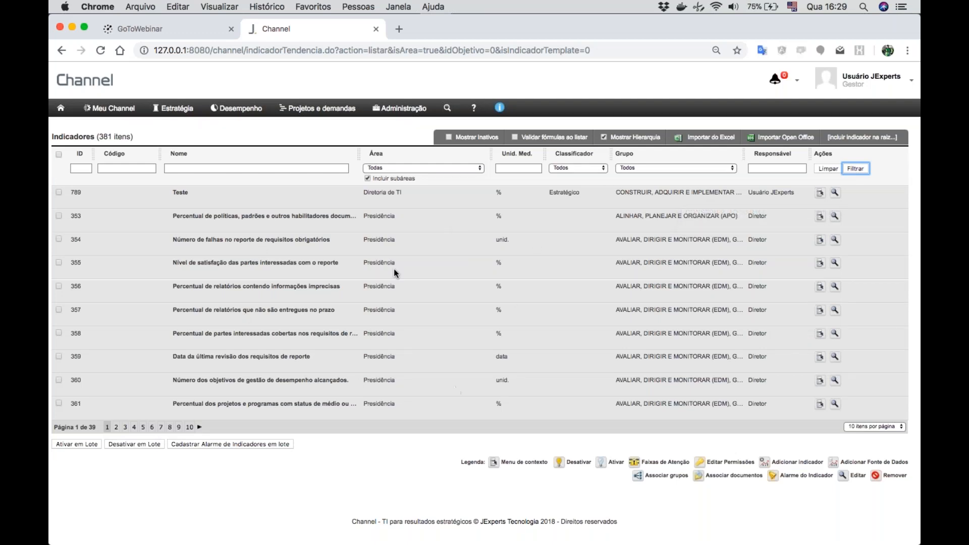
- Open the strategic plan "Webinar - Plano de TI" for editing
click(154, 113)
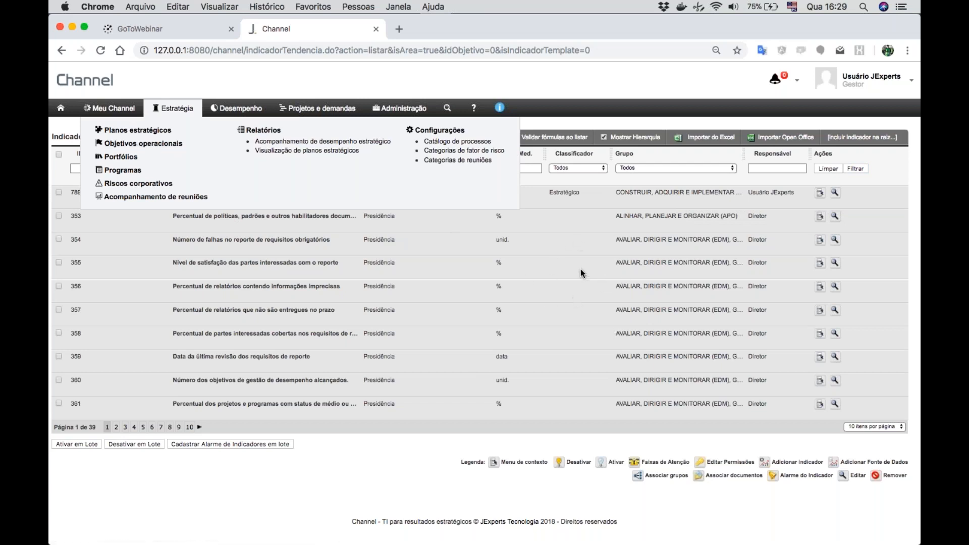
click(484, 271)
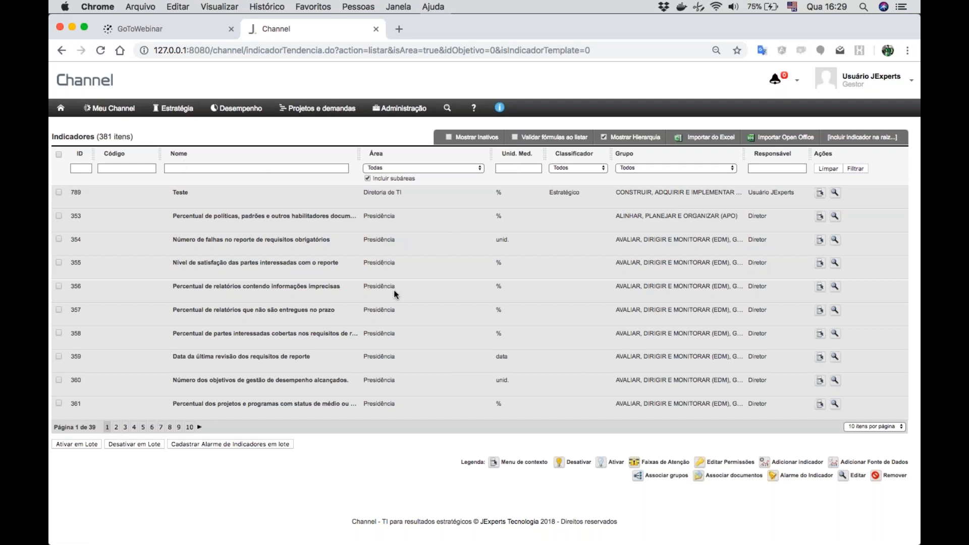
click(177, 111)
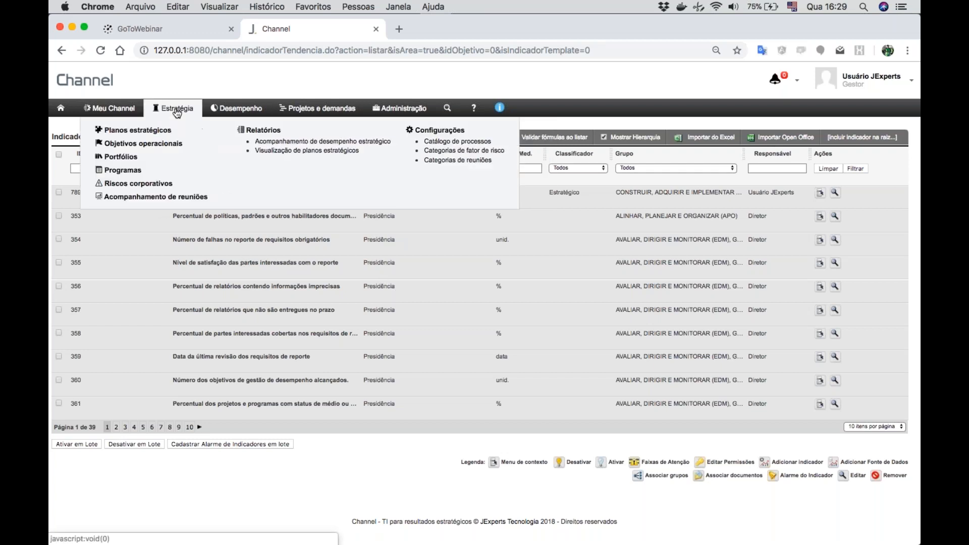
click(139, 131)
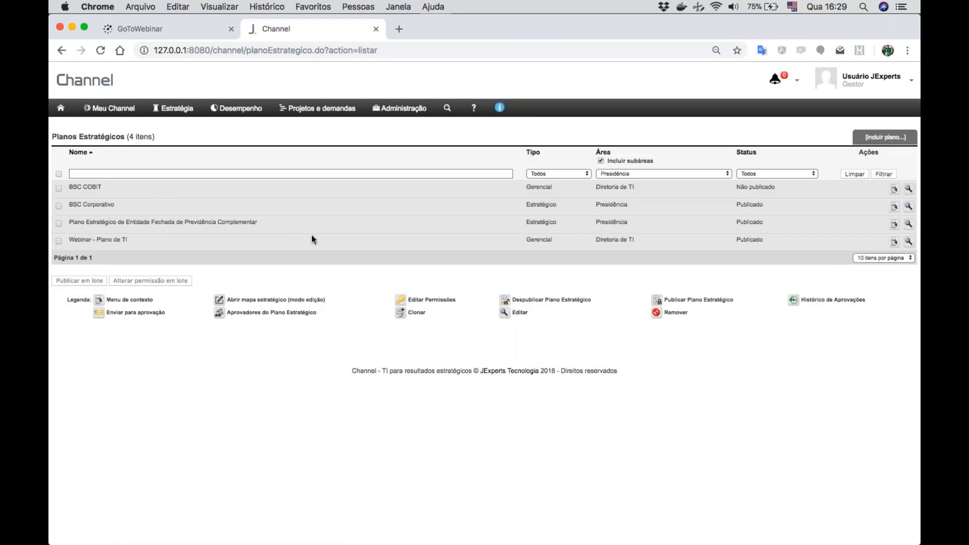
click(910, 242)
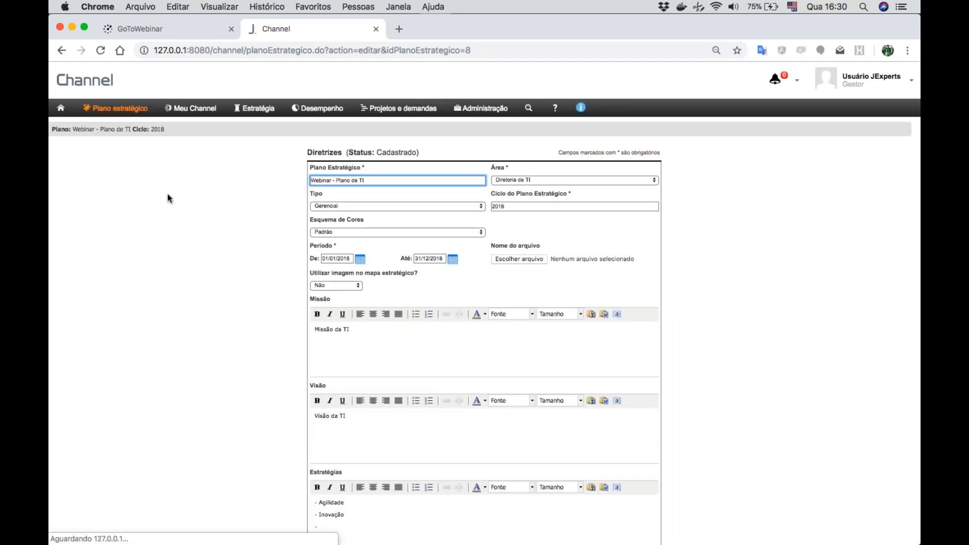
- Open the indicators of the plan's objective "Compromisso da gestão executiva com a tomada de decisões de TI"
mouse_move(132, 113)
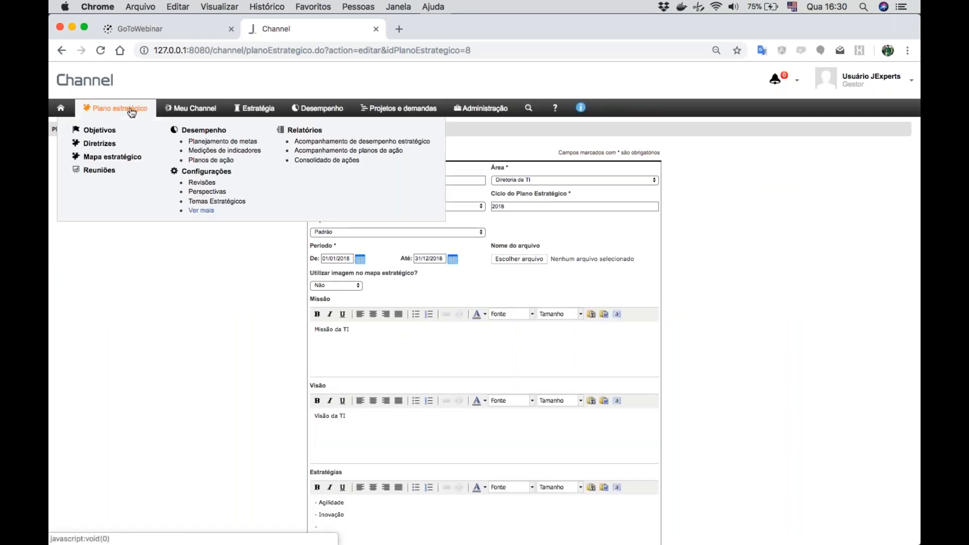
click(95, 131)
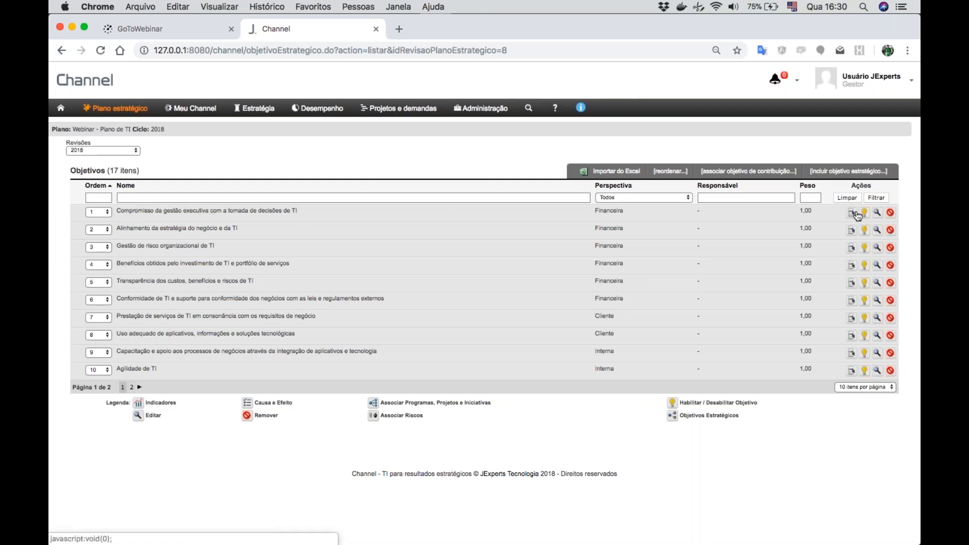
click(857, 214)
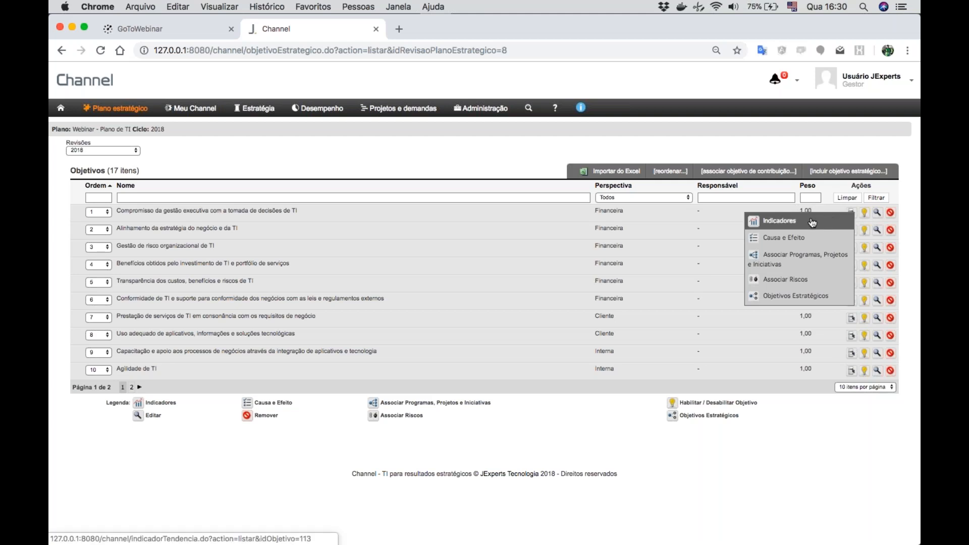
click(789, 225)
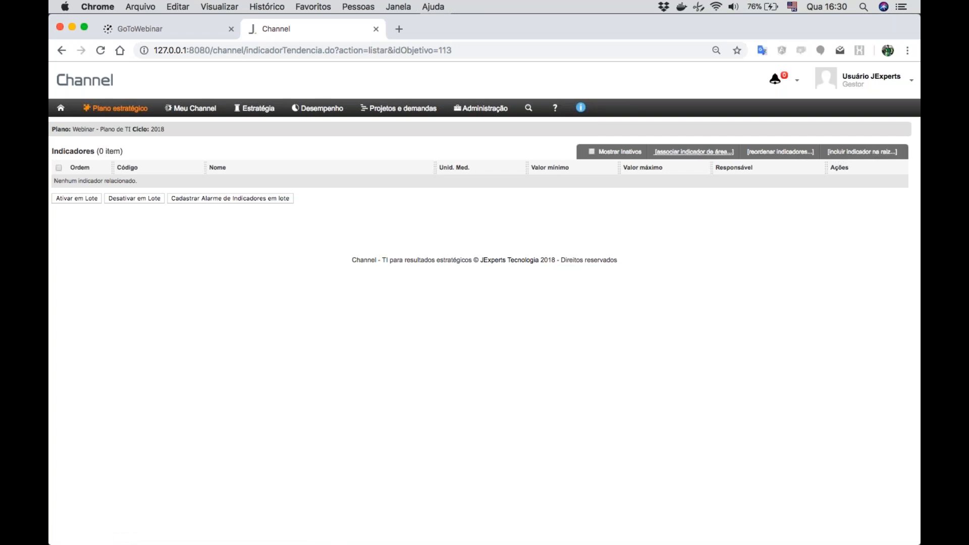
- Associate area indicator 1.1 "Percentual de objetivos estratégicos e requisitos do negócio apoiados pelos objetivos estratégicos de TI" with weight 1 and save it
click(681, 158)
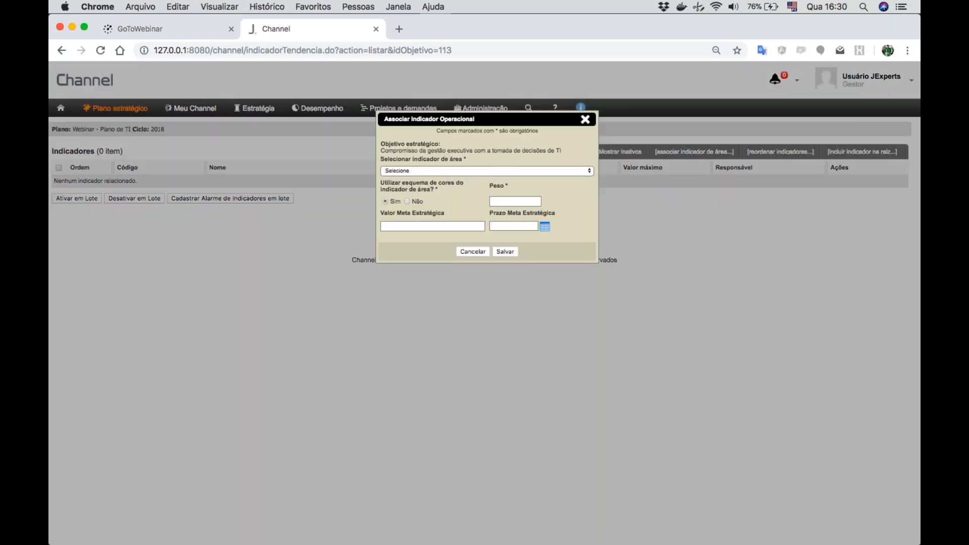
click(486, 170)
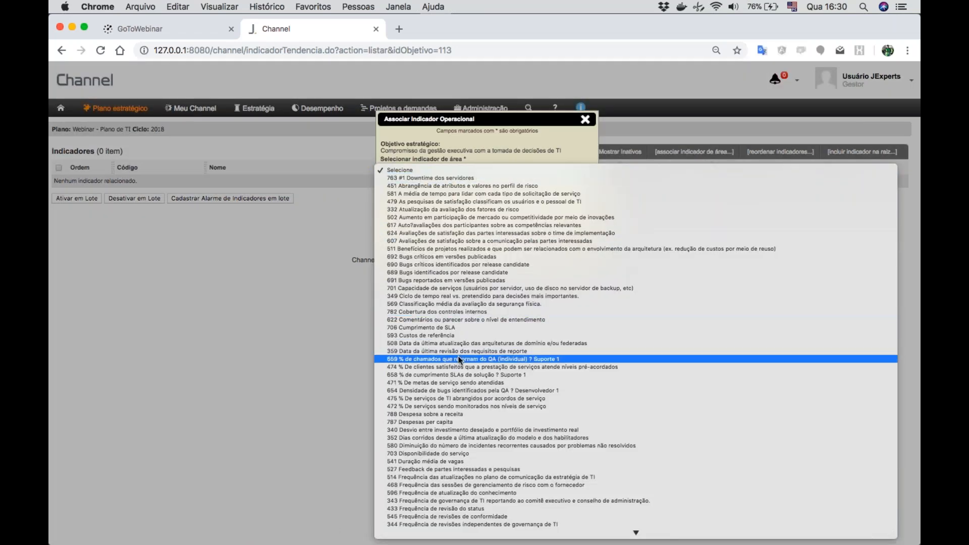
scroll(459, 360, down, 20)
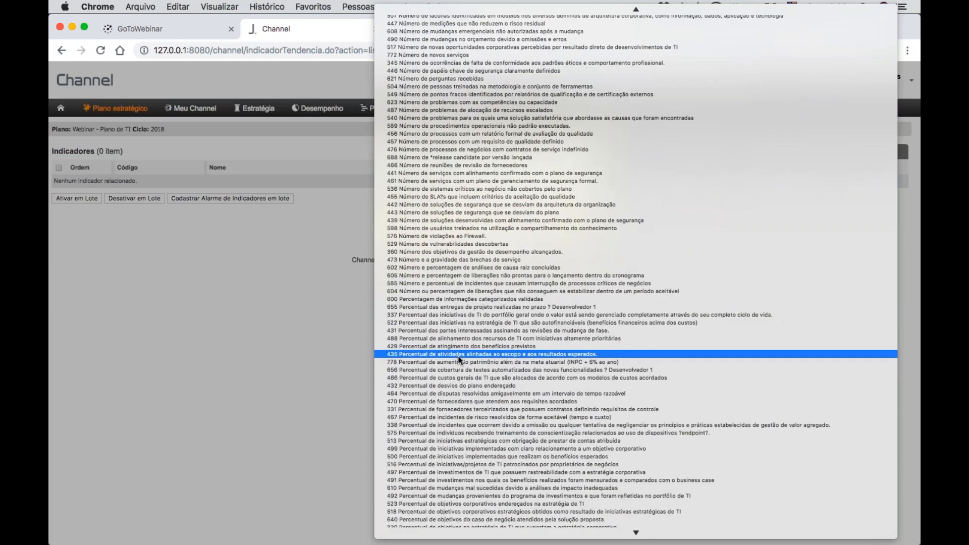
scroll(459, 359, down, 15)
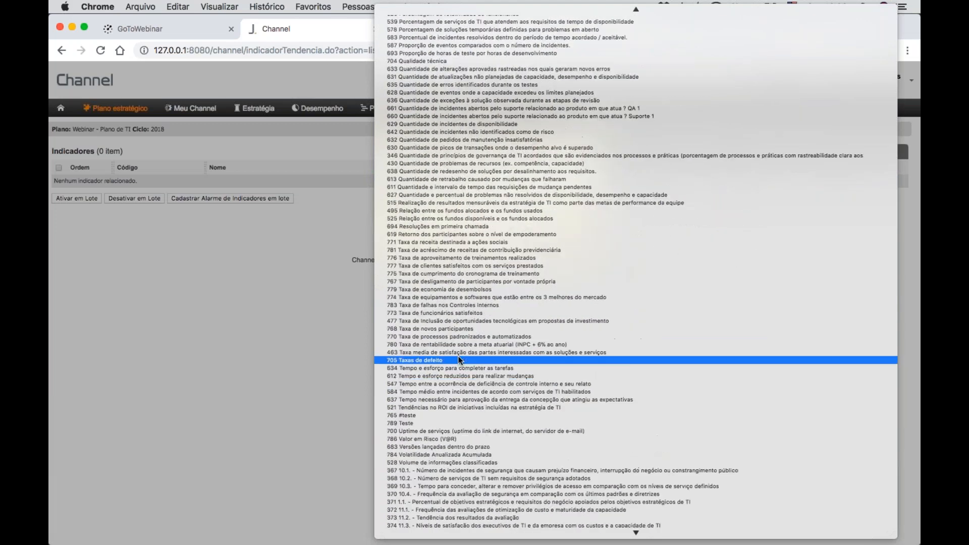
scroll(458, 358, down, 13)
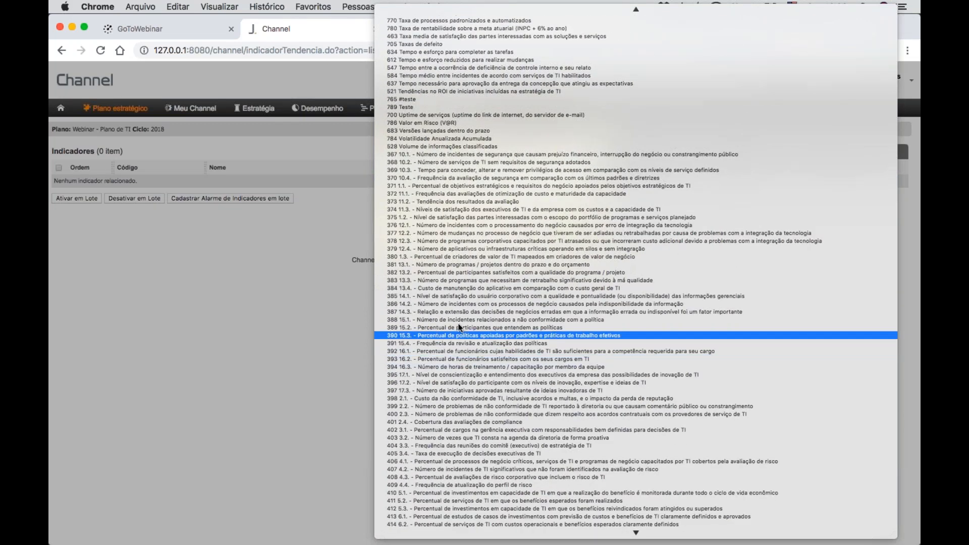
click(459, 189)
click(504, 199)
text(1)
click(506, 252)
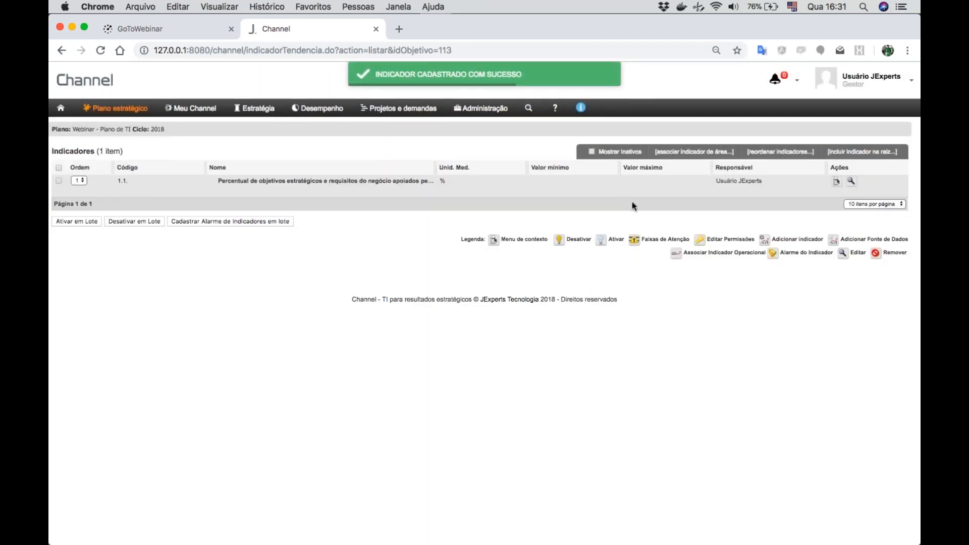
- Associate area indicator 1.2 "Nível de satisfação das partes interessadas com o escopo do portfólio de programas e serviços planejado" with weight 1 and save it
click(699, 151)
click(469, 171)
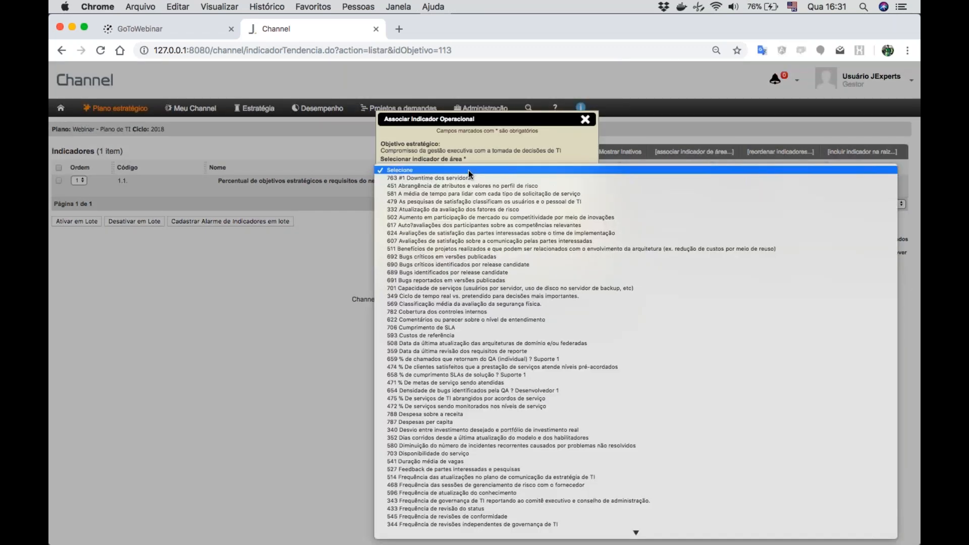
scroll(450, 294, down, 20)
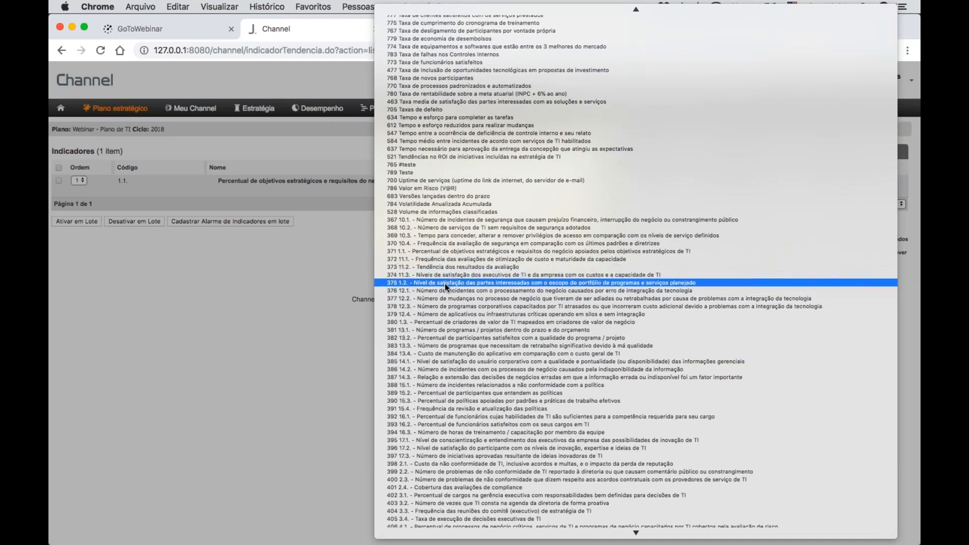
click(445, 283)
click(508, 202)
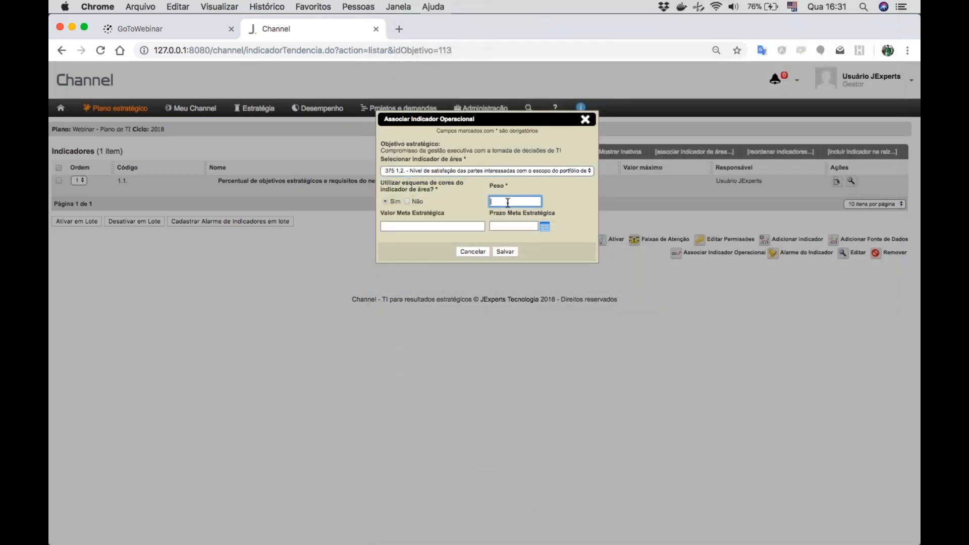
text(1)
click(510, 251)
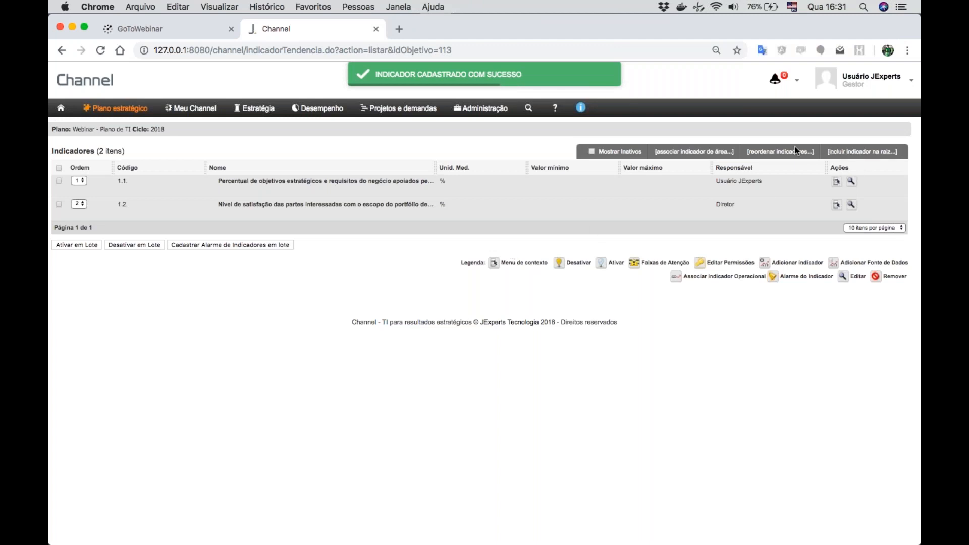
- Associate area indicator 1.3 "Percentual de criadores de valor de TI mapeados em criadores de valor de negócio" with weight 1 and save it
click(695, 153)
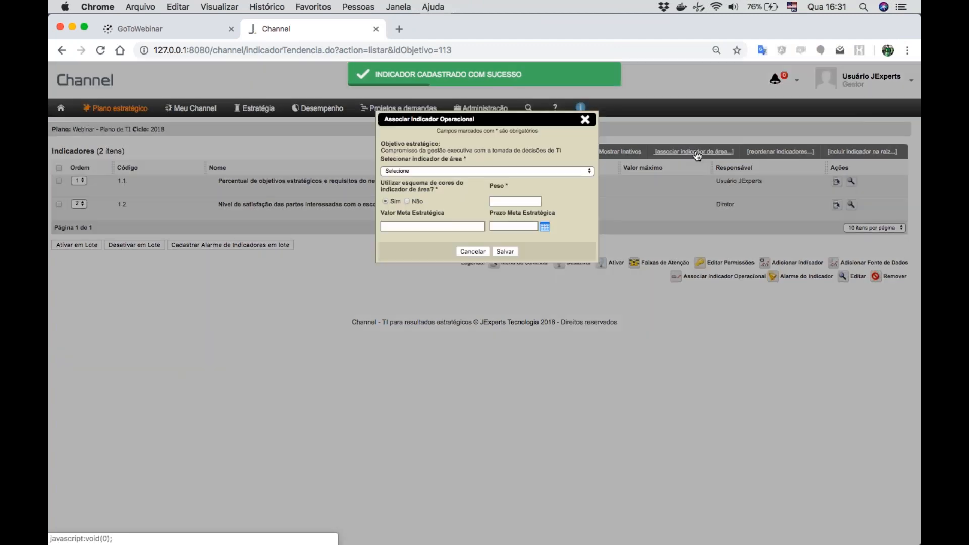
click(471, 171)
scroll(426, 352, down, 20)
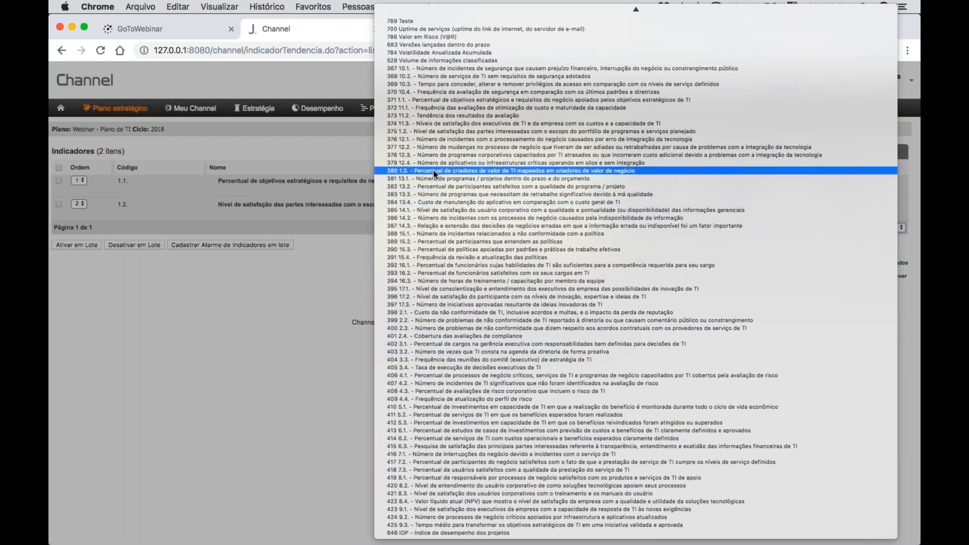
click(433, 170)
click(500, 202)
text(1)
click(510, 251)
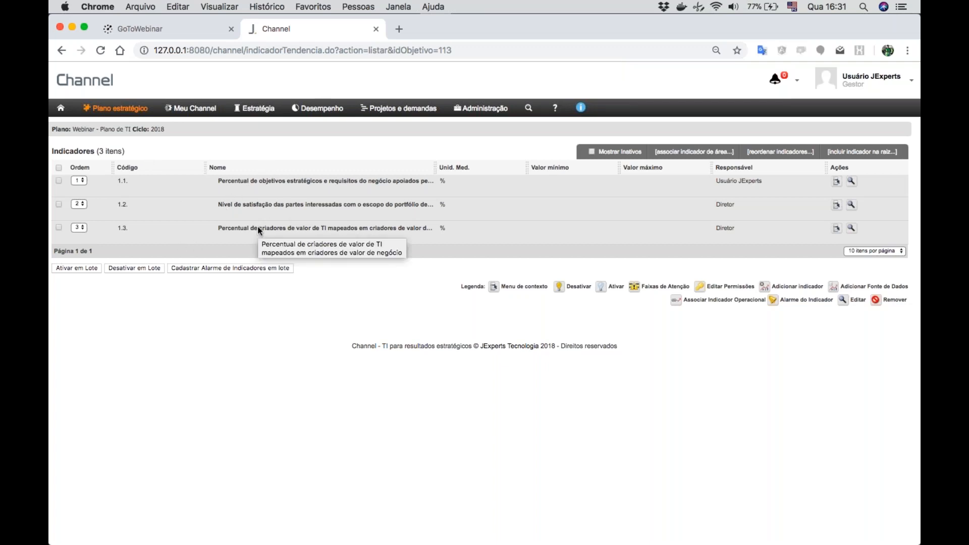
- Return to the plan's objectives and open the indicators of "Alinhamento da estratégia do negócio e da TI"
click(115, 112)
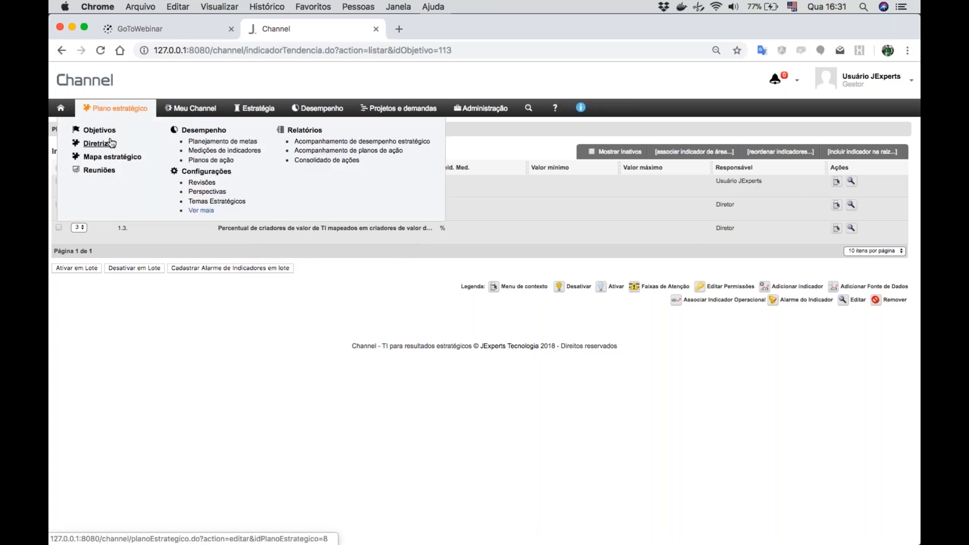
click(101, 131)
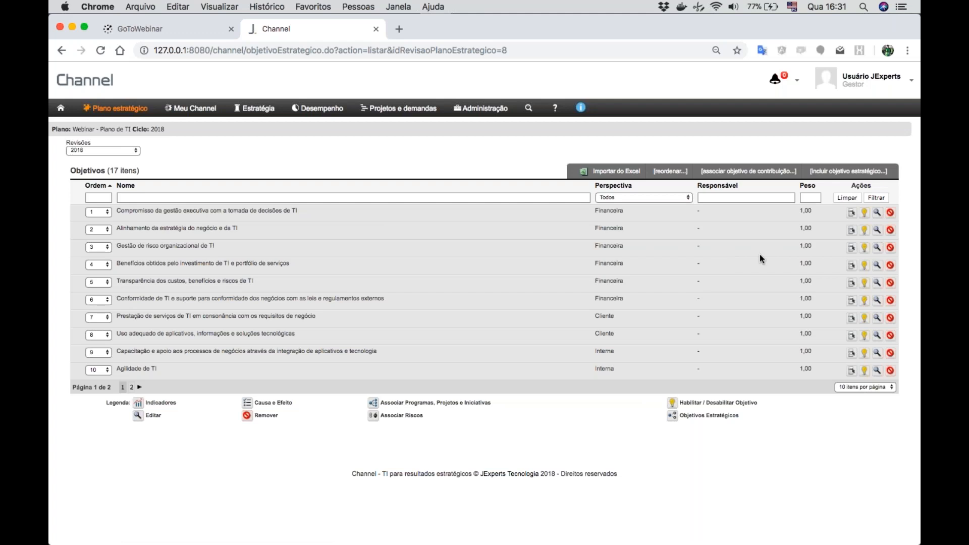
click(852, 230)
click(789, 239)
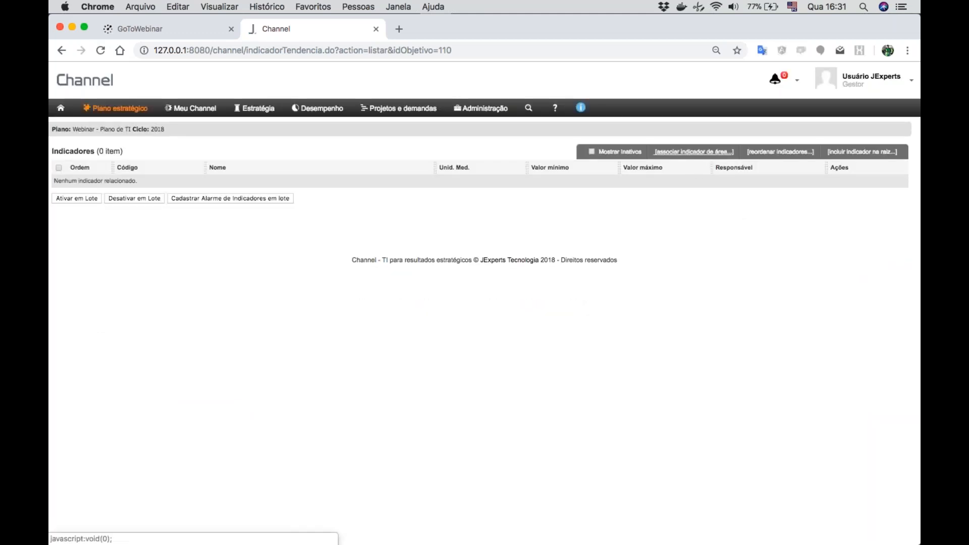
- Associate area indicator 2.1 "Custo da não conformidade de TI, inclusive acordos e multas, e o impacto da perda de reputação" with weight 1
click(685, 153)
click(463, 170)
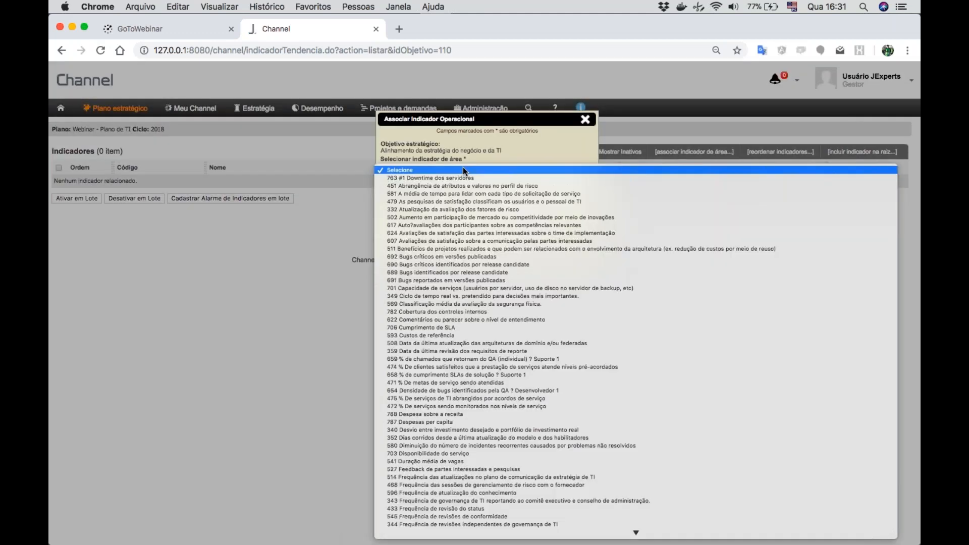
scroll(415, 353, down, 5)
scroll(415, 353, down, 20)
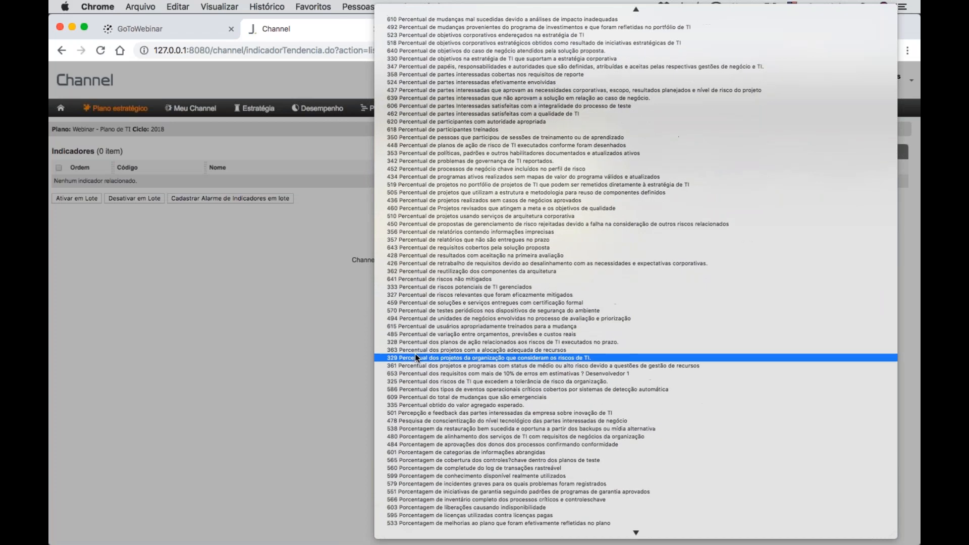
scroll(415, 353, down, 10)
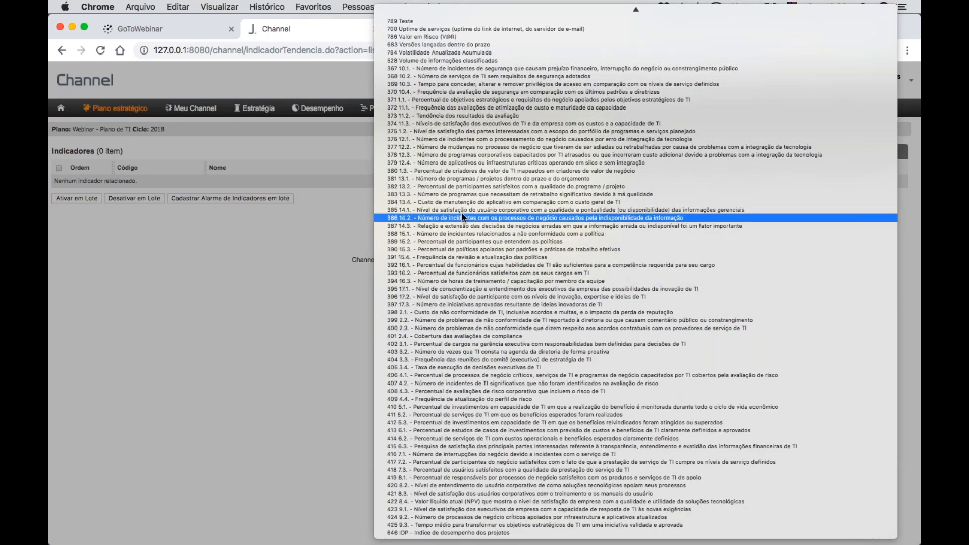
click(411, 313)
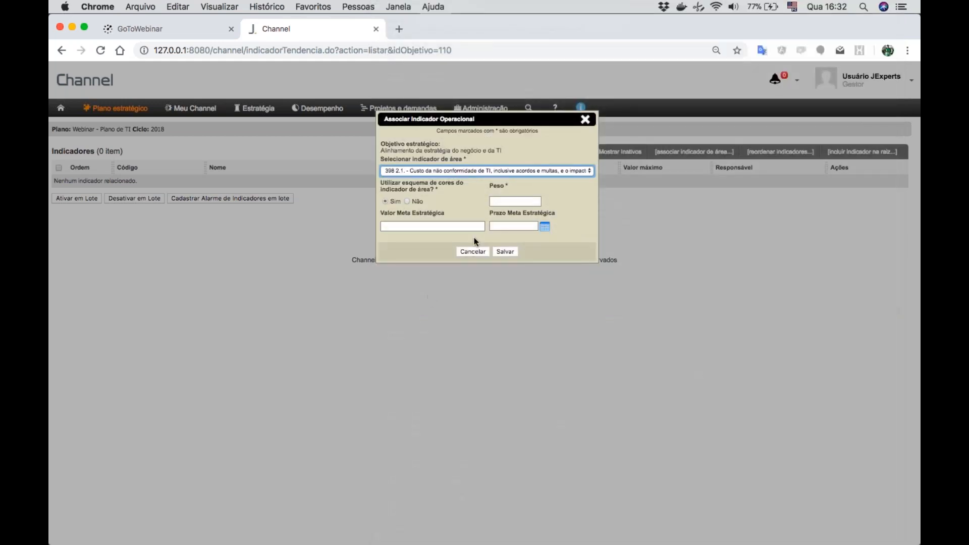
click(514, 202)
text(1)
click(505, 253)
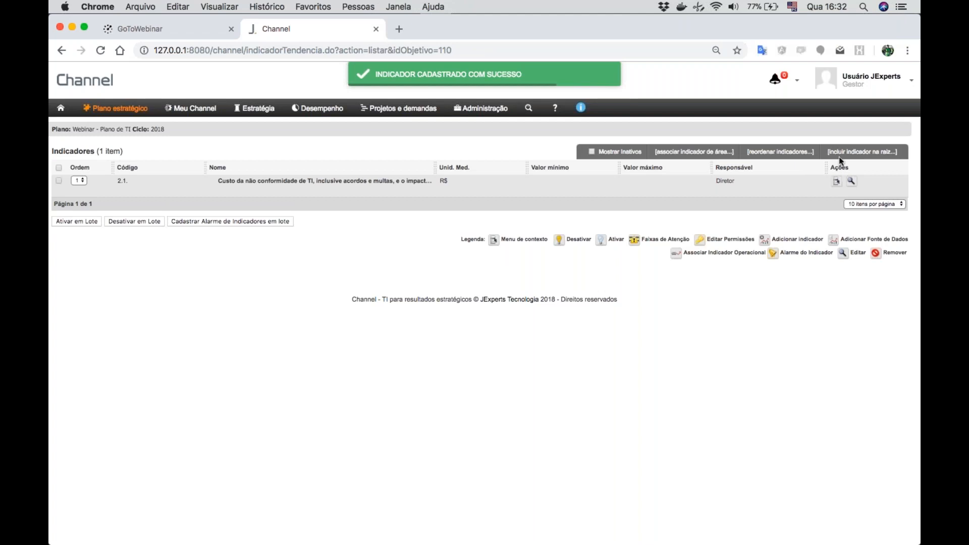
- Associate area indicator 2.2 "Número de problemas de não conformidade de TI reportado à diretoria ou que causam comentário público ou constrangimento" with weight 1,00
click(839, 156)
click(442, 169)
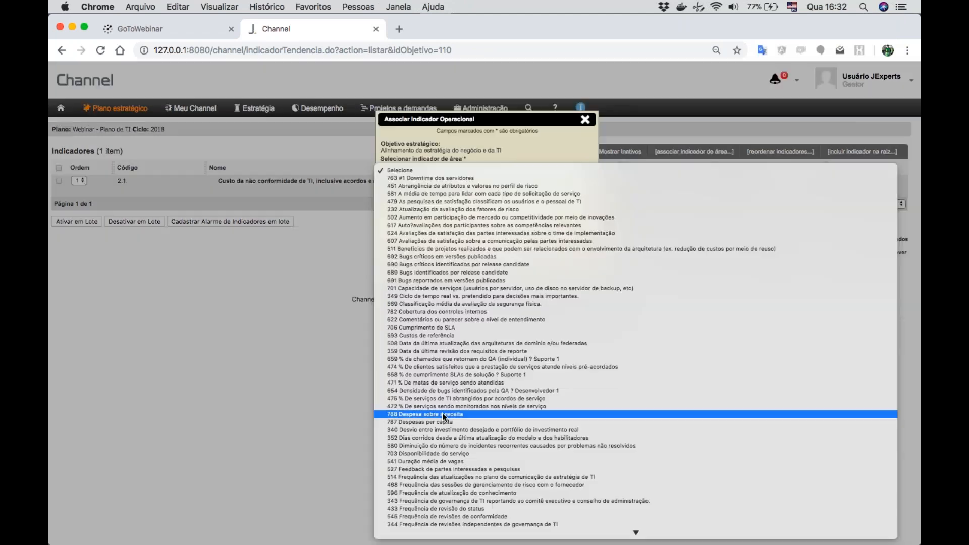
scroll(442, 413, down, 20)
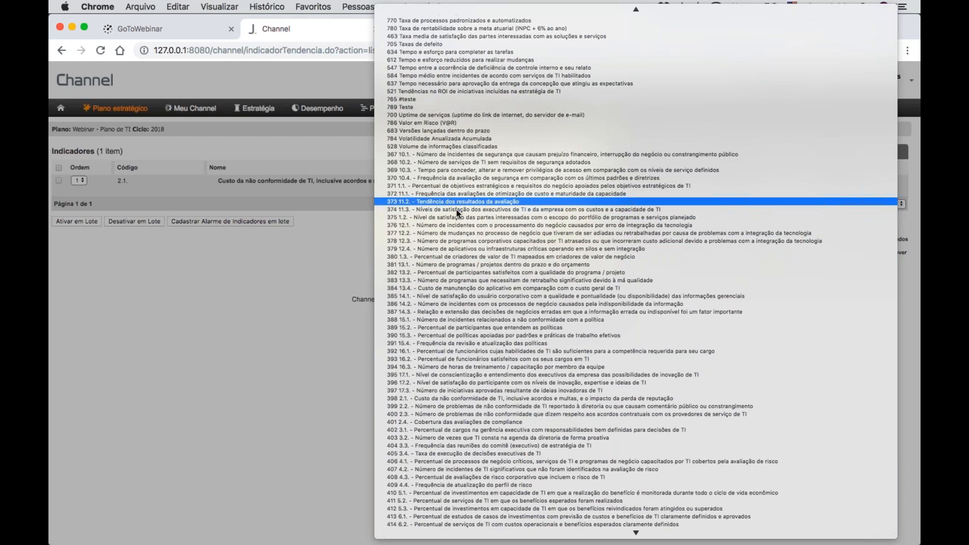
scroll(434, 311, down, 4)
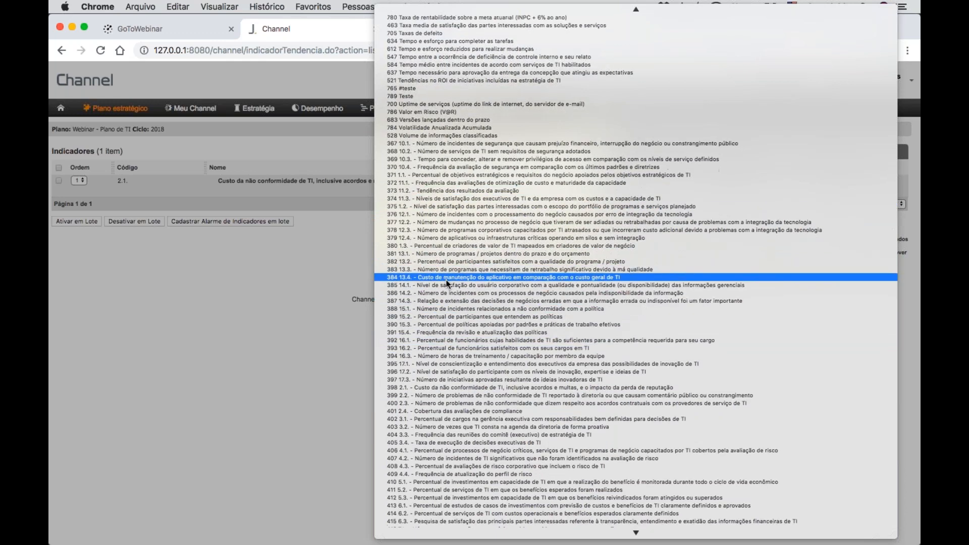
click(420, 320)
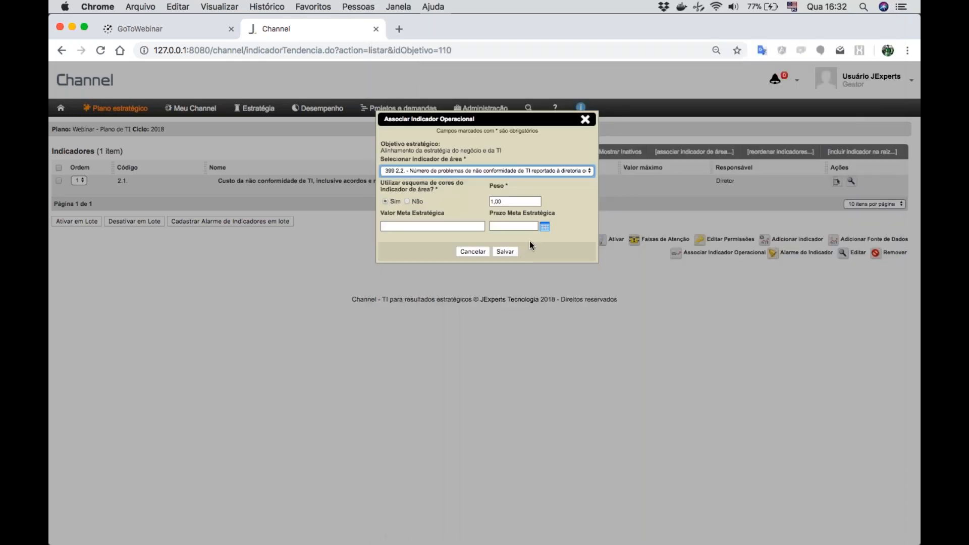
click(503, 254)
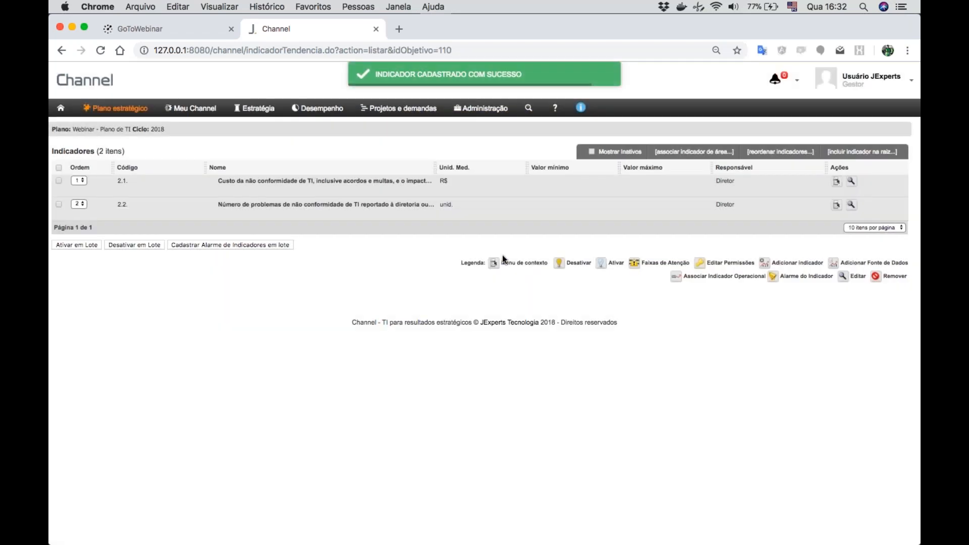
- Associate area indicator 2.3 "Número de problemas de não conformidade que dizem respeito aos acordos contratuais com os provedores de serviço de TI" with weight 1
click(688, 152)
click(488, 169)
scroll(433, 308, down, 10)
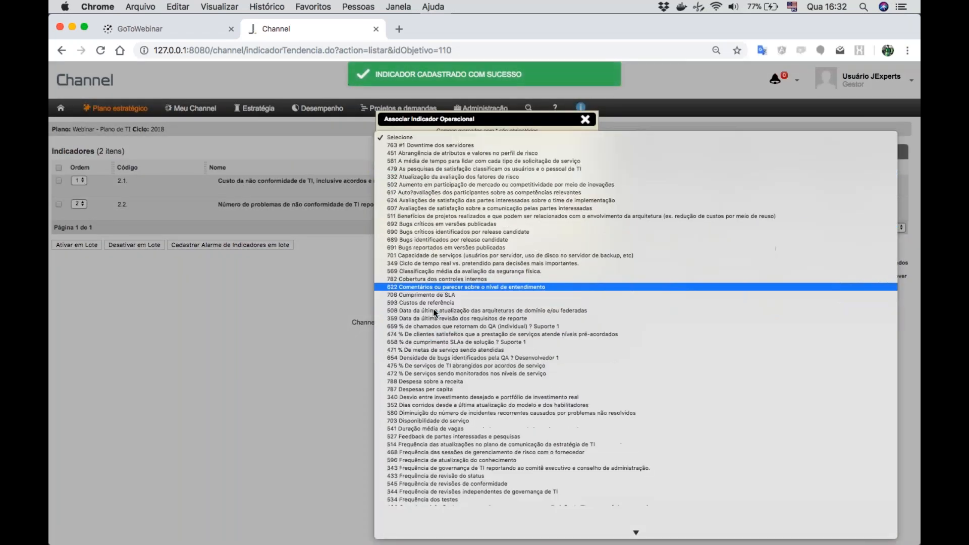
scroll(433, 307, down, 15)
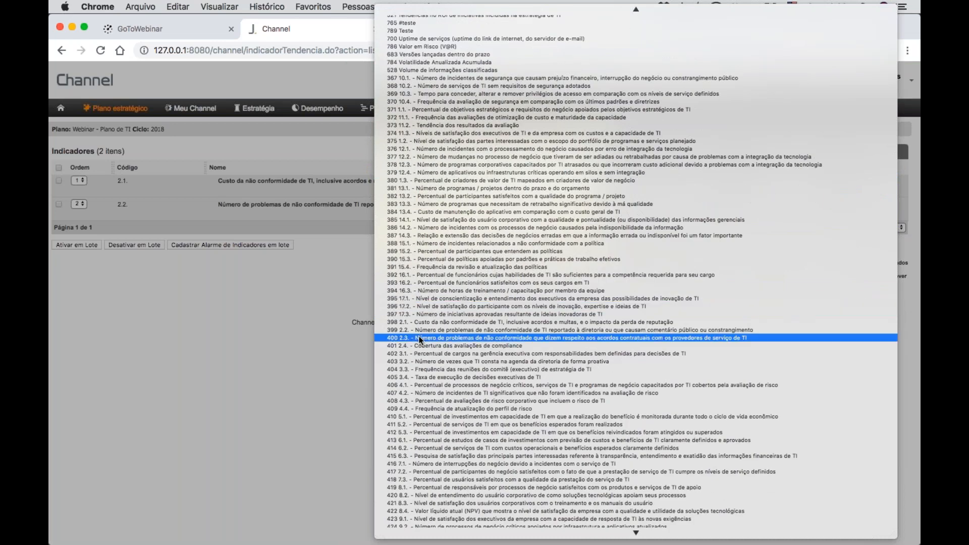
click(417, 336)
click(511, 201)
text(1)
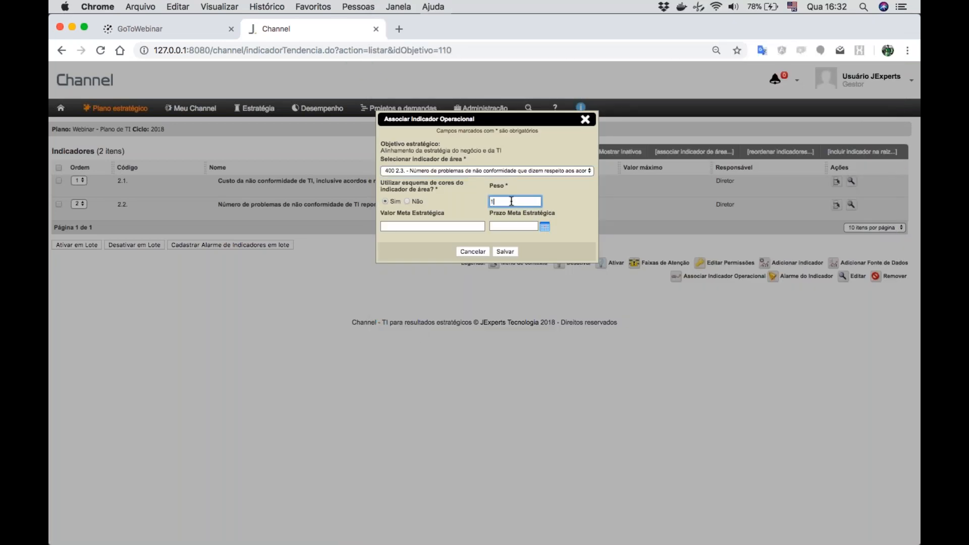
click(504, 251)
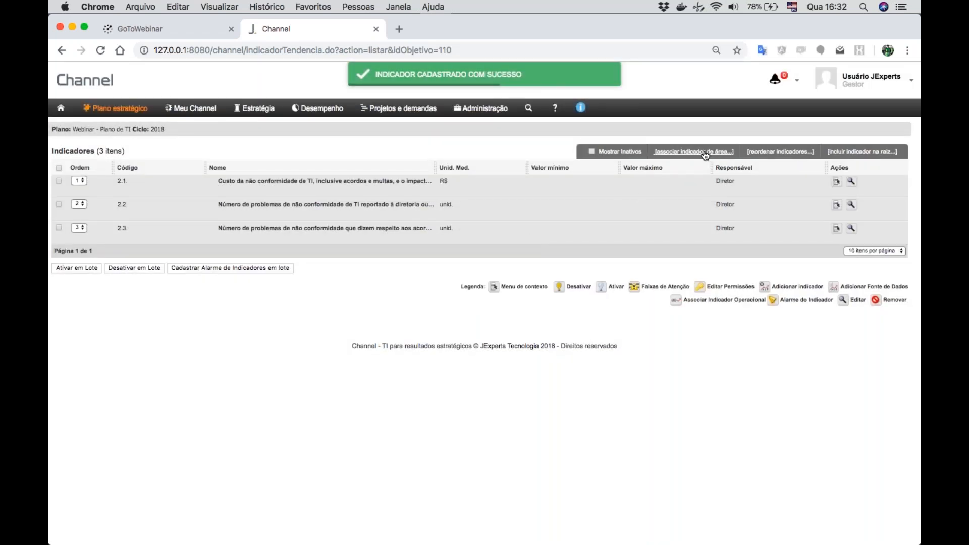
- Associate area indicator 2.4 "Cobertura das avaliações de compliance" with weight 1 and return to the plan's objectives
click(705, 153)
click(505, 170)
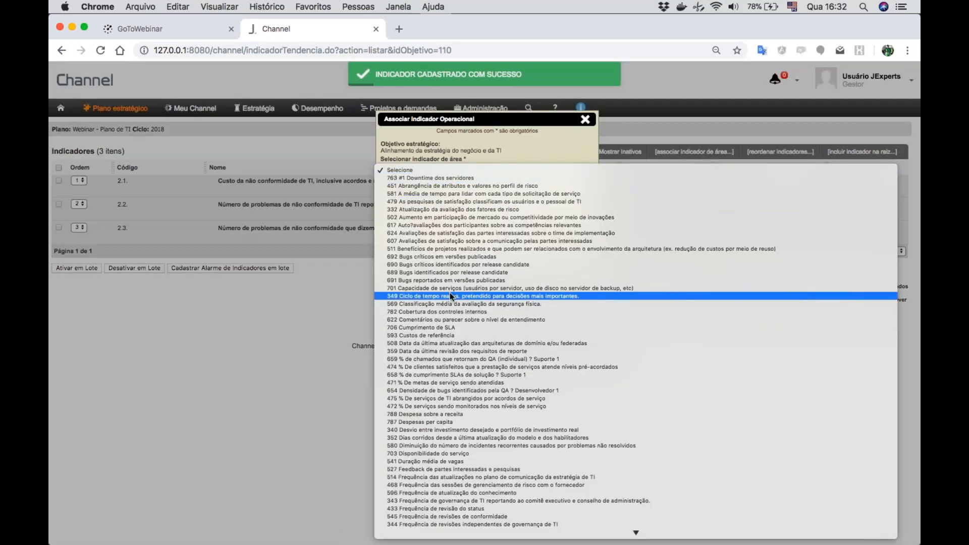
scroll(450, 292, down, 3)
scroll(449, 292, down, 20)
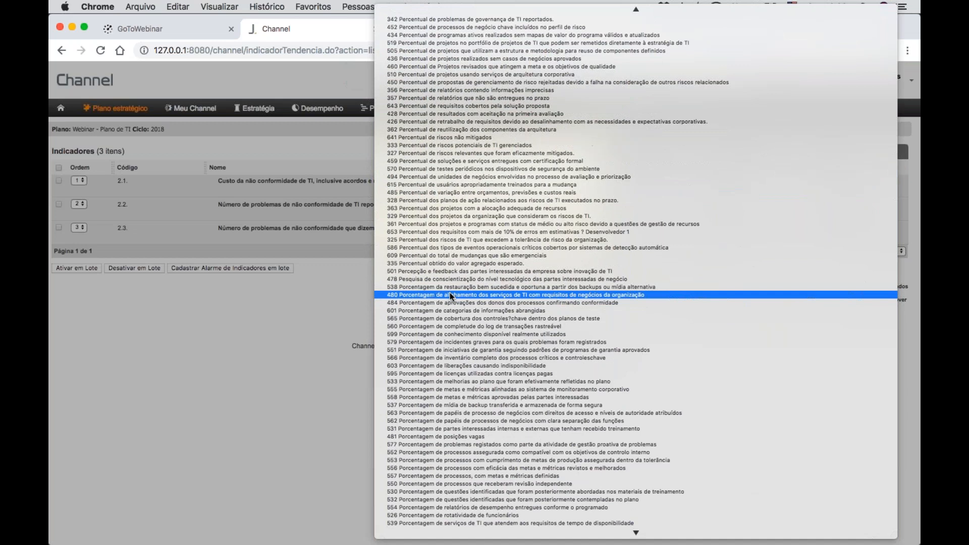
scroll(450, 292, down, 10)
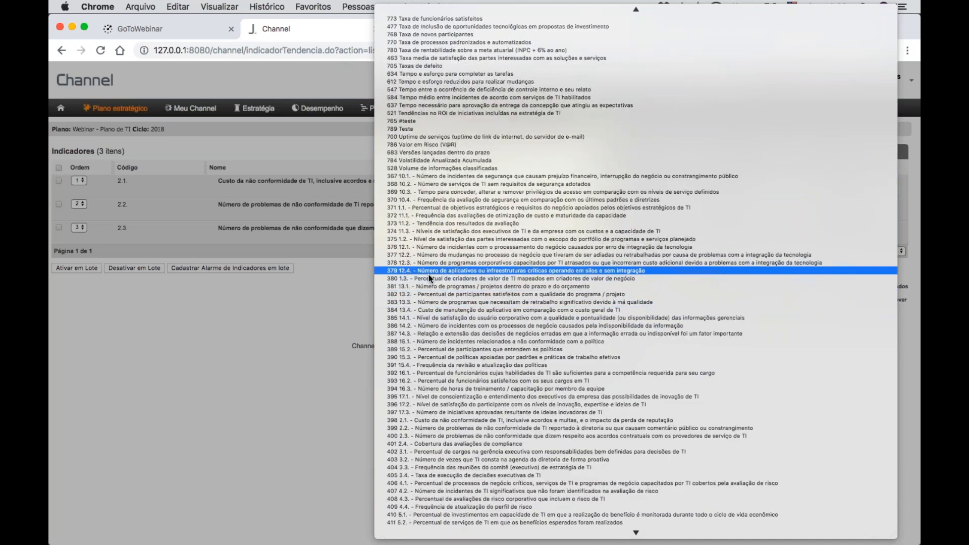
click(416, 443)
click(506, 203)
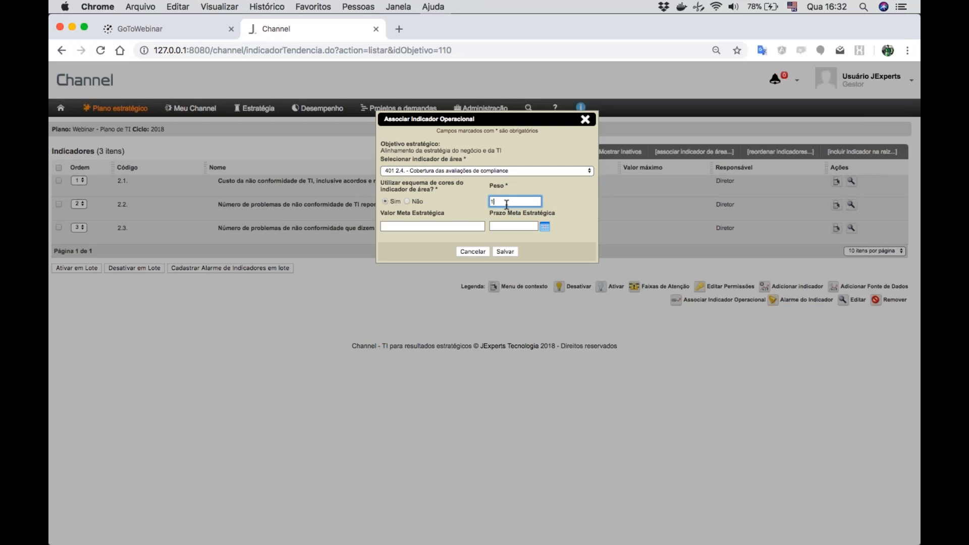
text(1)
click(506, 252)
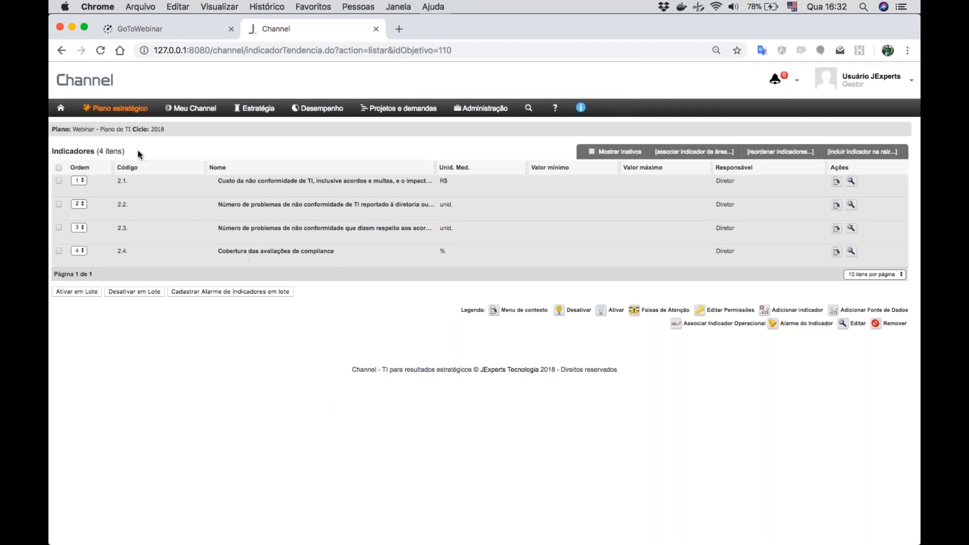
mouse_move(118, 117)
click(98, 131)
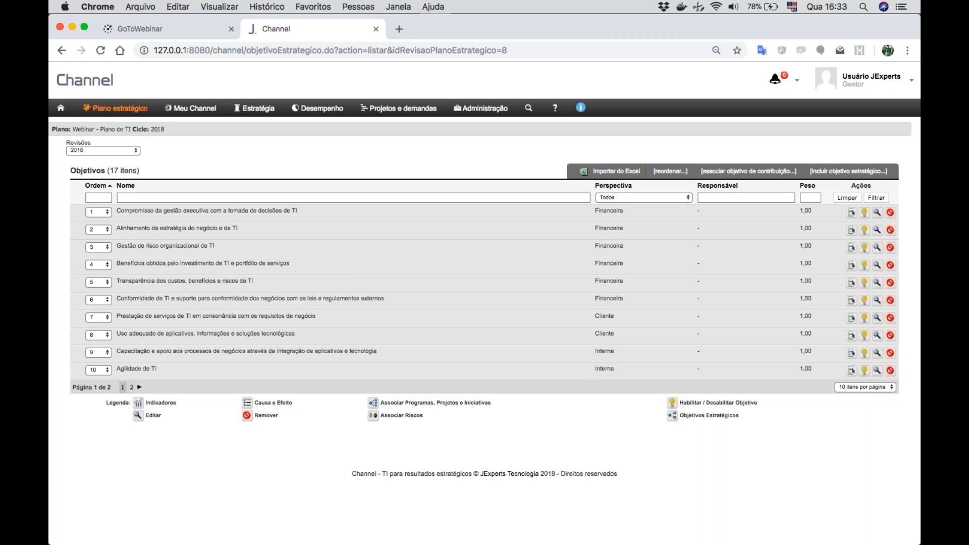
- Go to Planejamento de Metas, filter the area indicators by 1.1 and open the targets of indicator 1.1
click(324, 110)
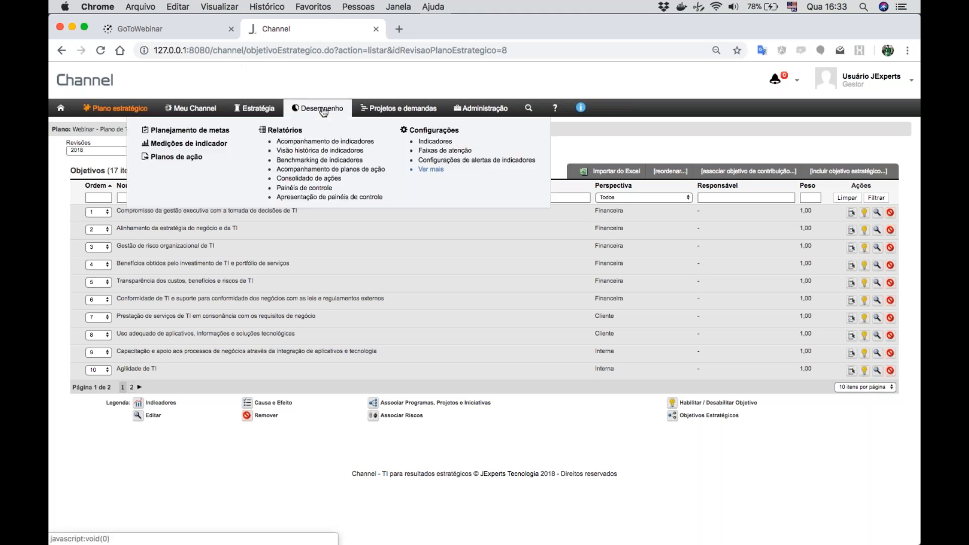
click(188, 131)
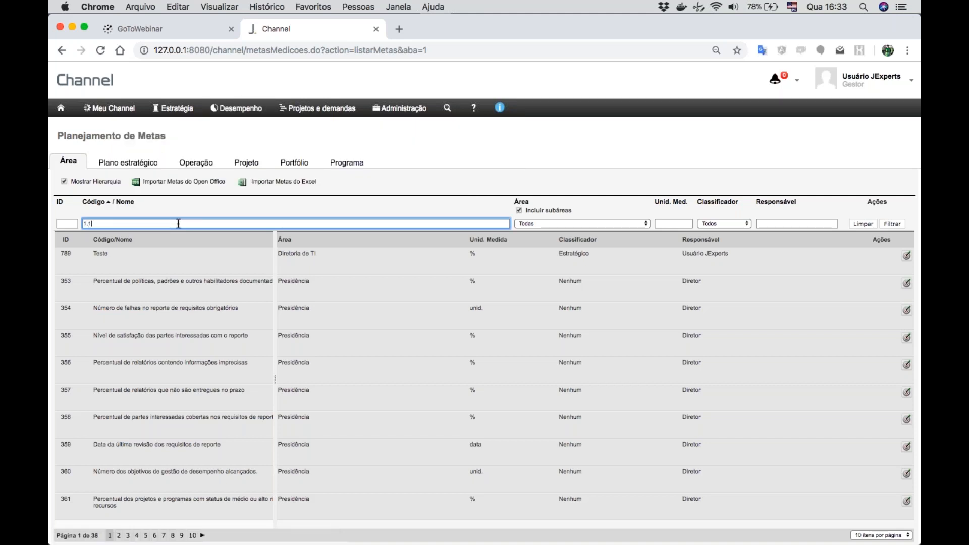
key(Return)
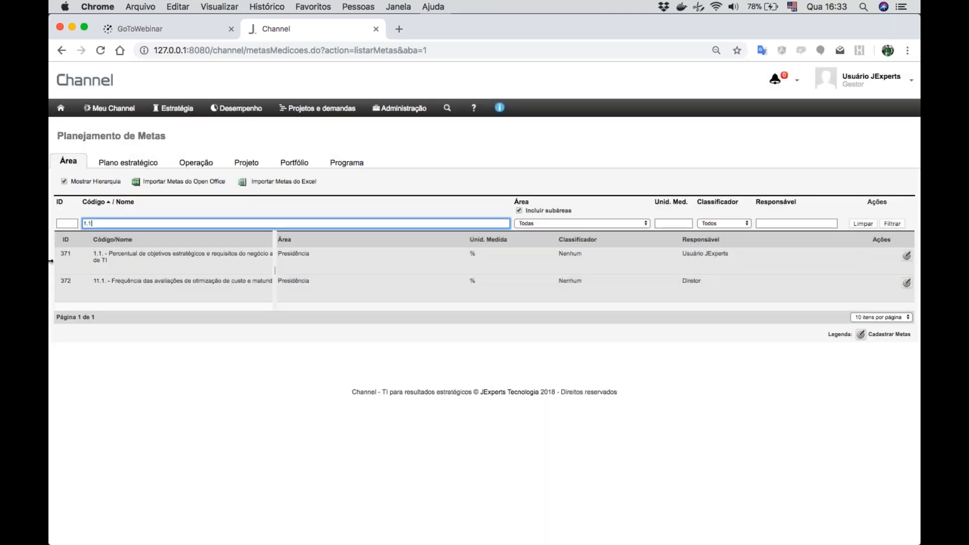
click(906, 259)
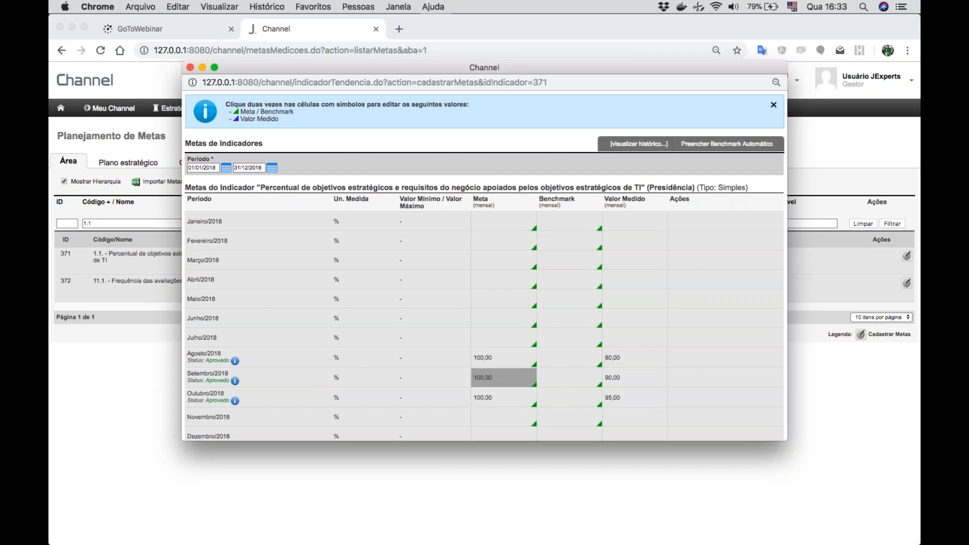
- Set indicator 1.1's Novembro/2018 target (Meta) to 100,00 and close the targets window
double_click(487, 419)
text(100,00)
click(673, 297)
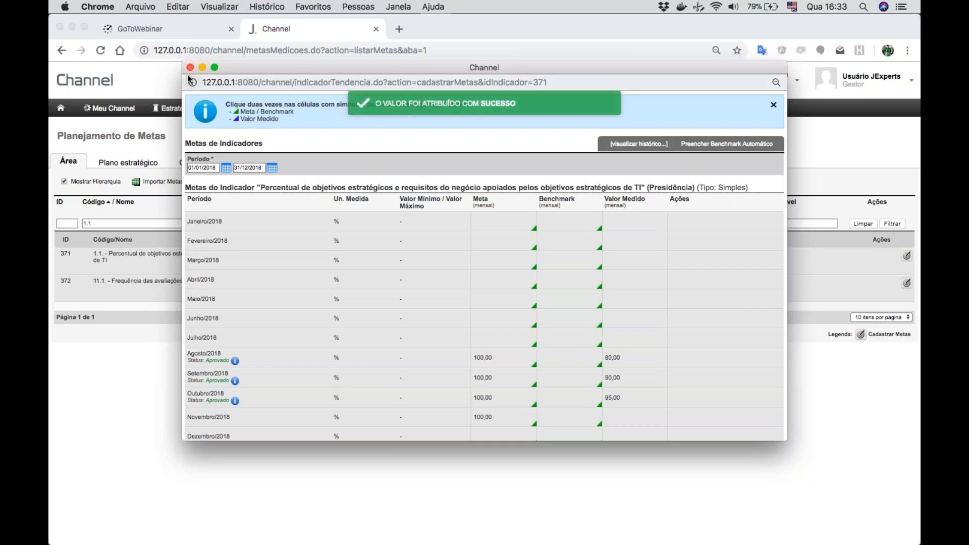
click(189, 67)
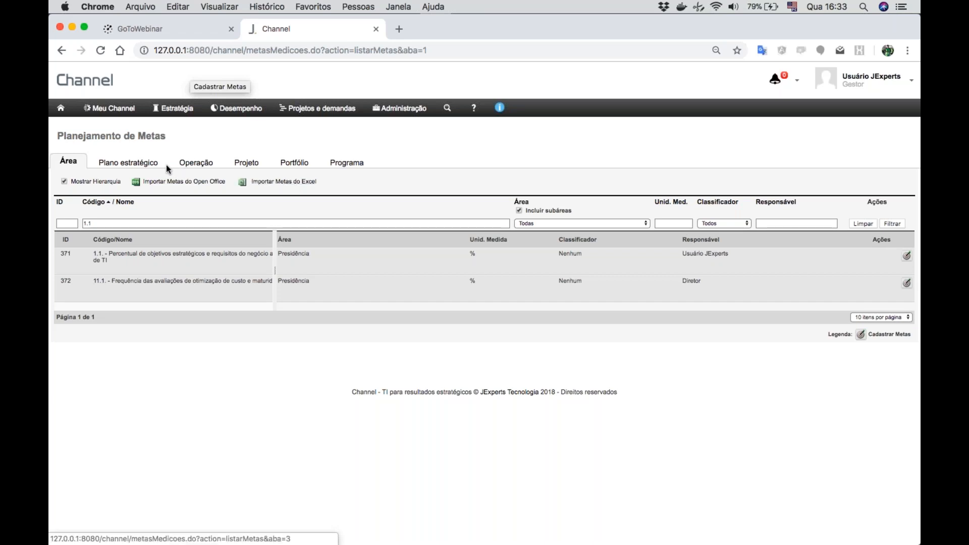
- Go to Medições de indicador, filter the area indicators by 1.1 and open the measurements of indicator 1.1
click(126, 114)
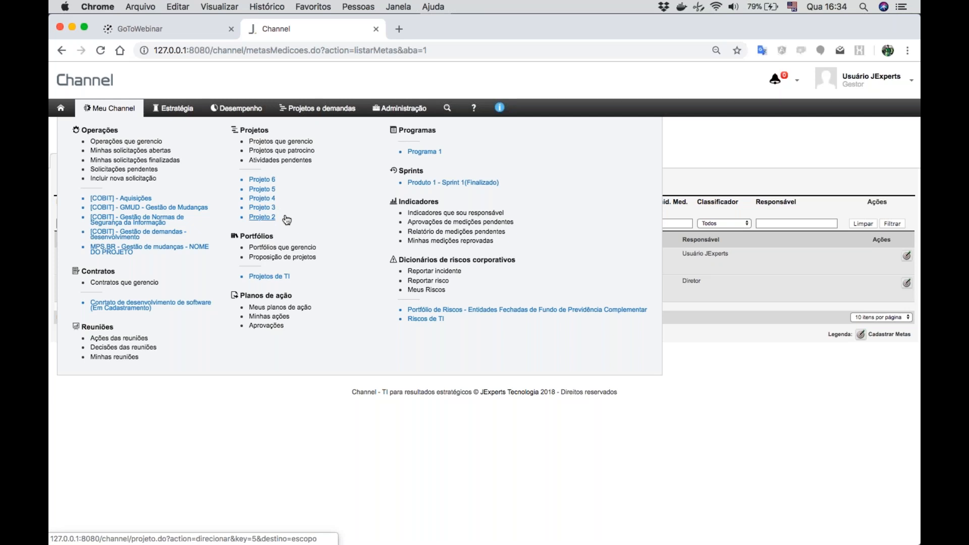
click(238, 109)
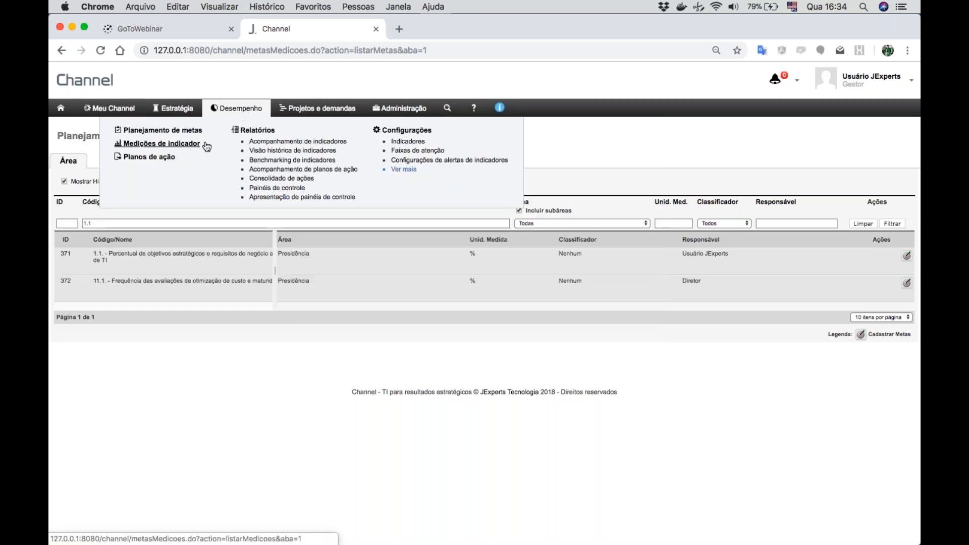
click(166, 145)
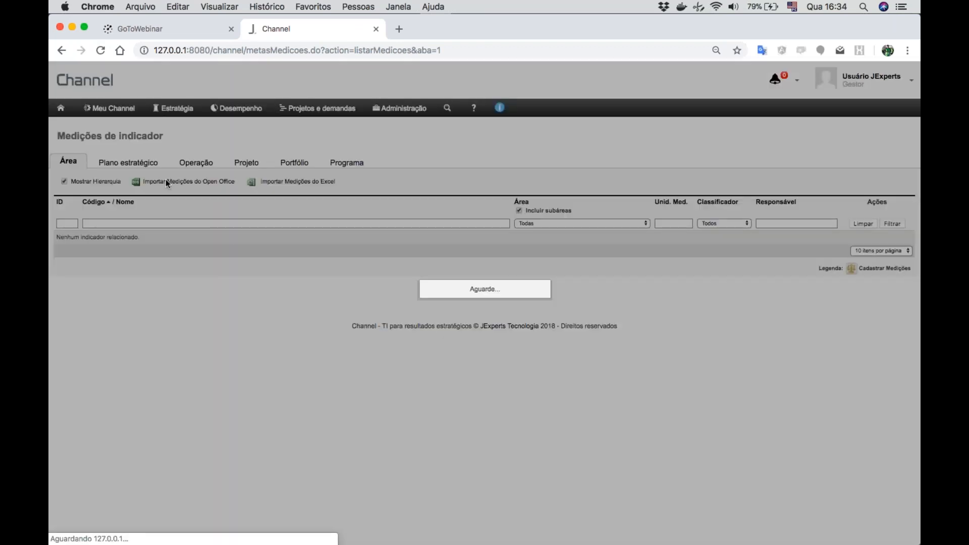
click(172, 226)
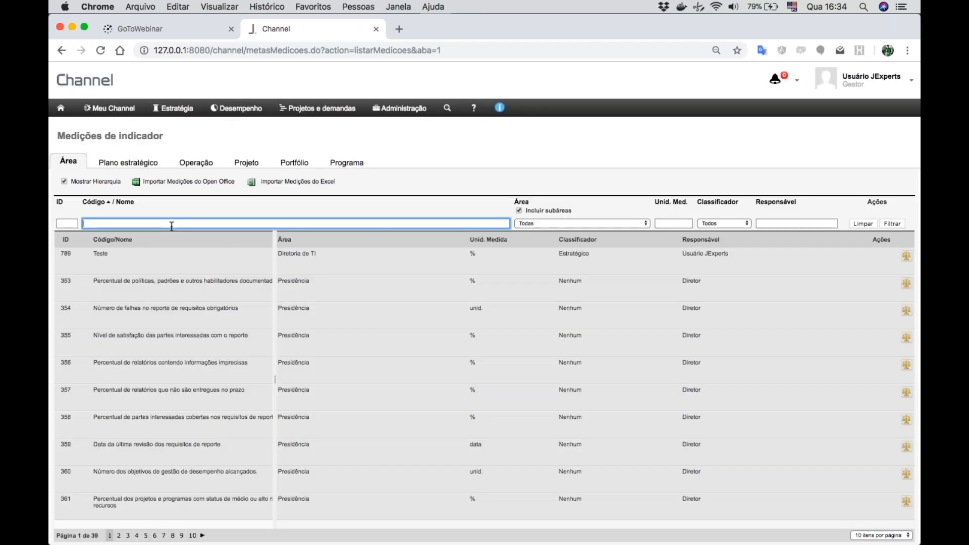
text(1.1)
key(Return)
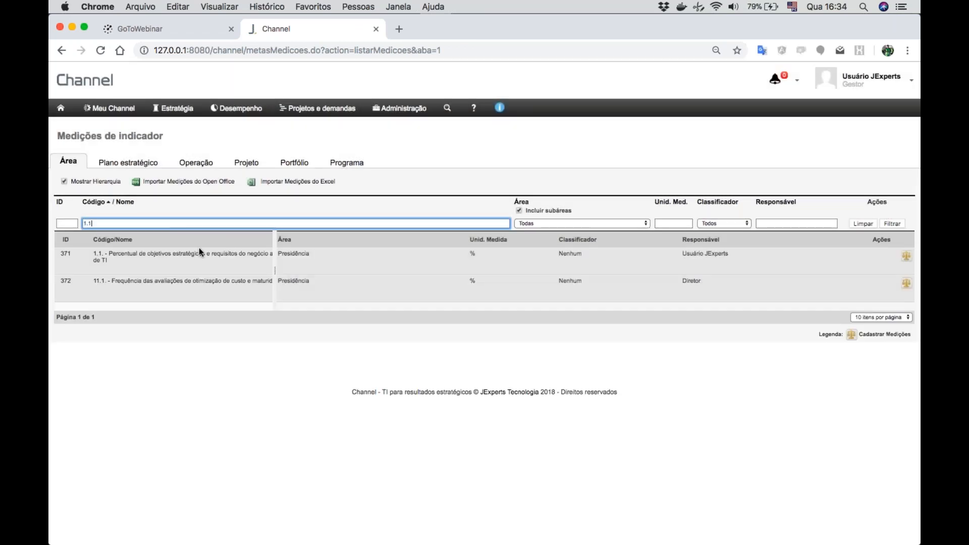
click(906, 257)
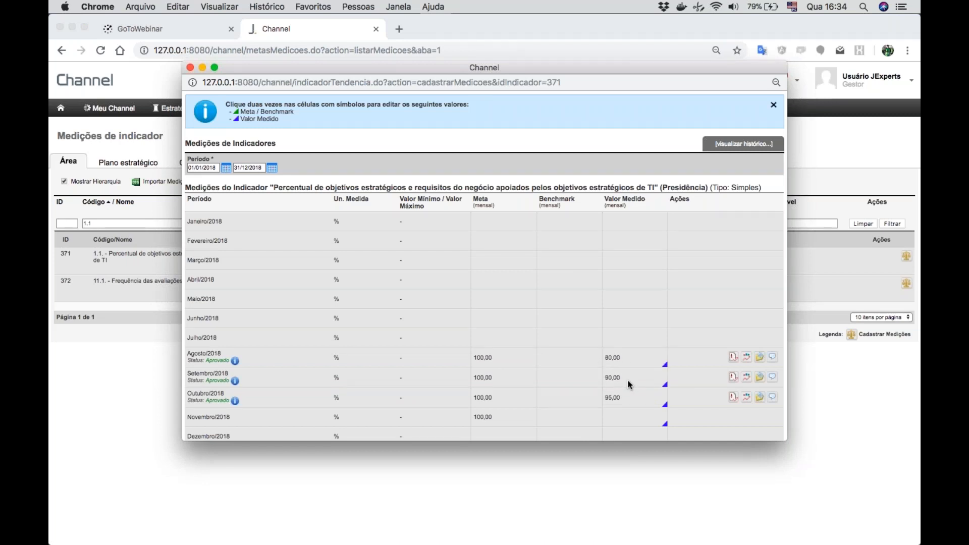
- Clear indicator 1.1's Outubro/2018 measured value (Valor Medido) and close the measurements window
double_click(614, 398)
click(627, 395)
key(BackSpace)
key(BackSpace)
key(BackSpace)
key(Return)
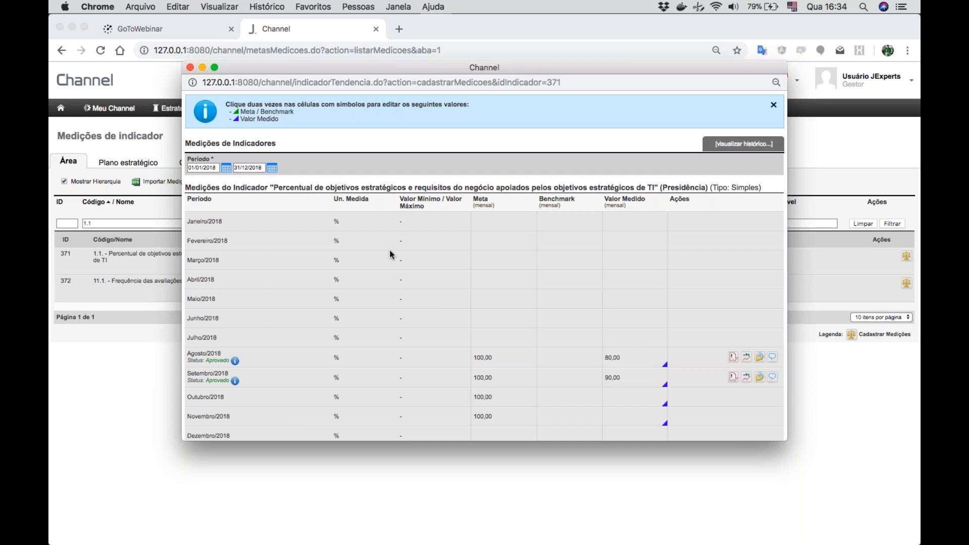
click(191, 67)
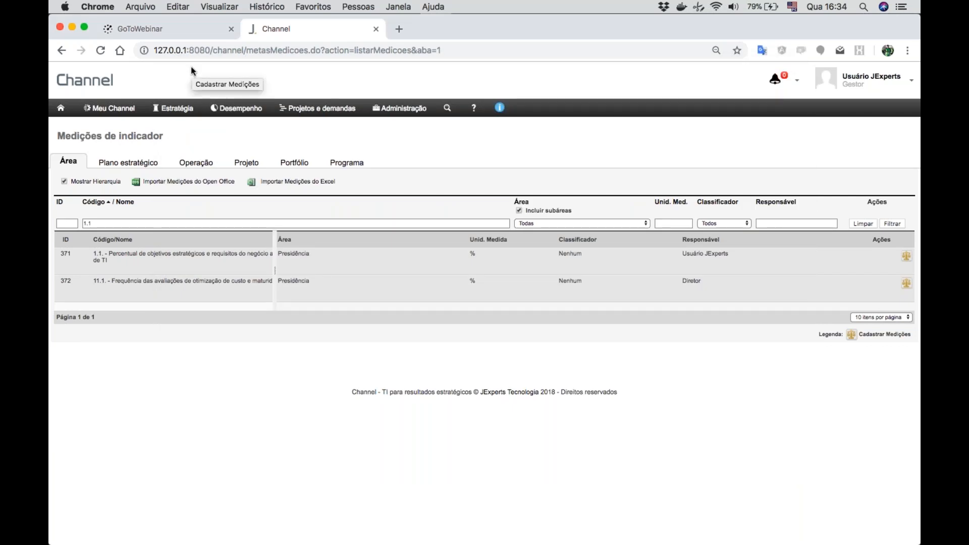
- View the operational objectives page, and return to the objectives of the strategic plan "Webinar - Plano de TI"
click(170, 115)
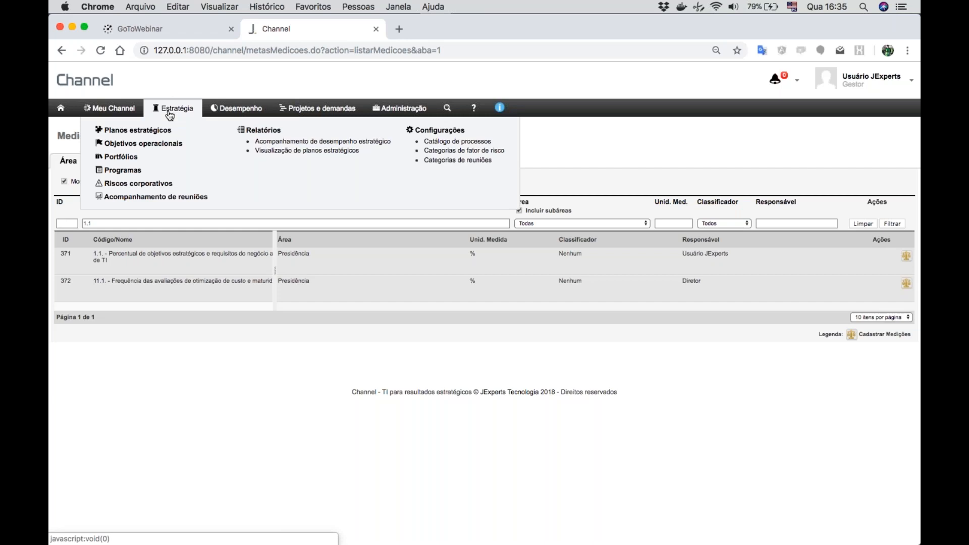
click(133, 145)
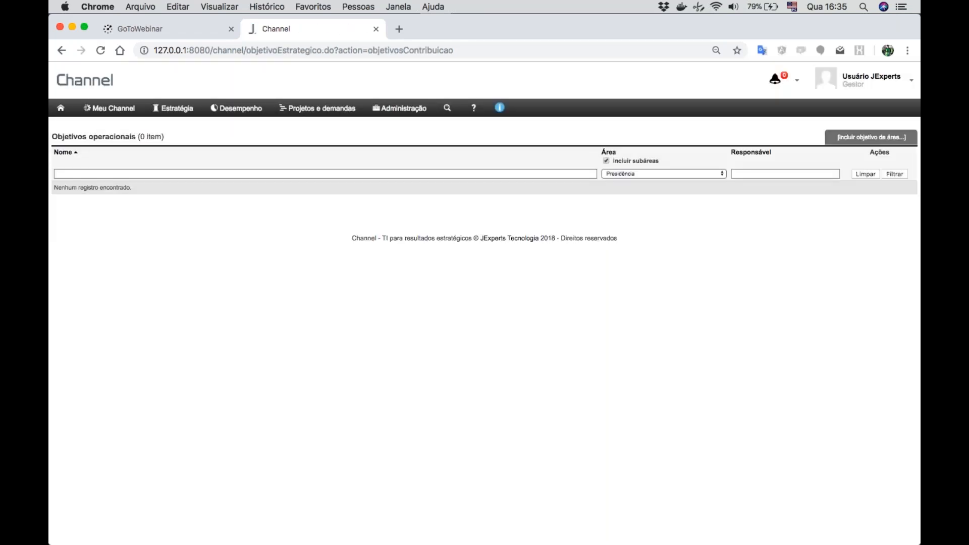
click(188, 110)
click(134, 131)
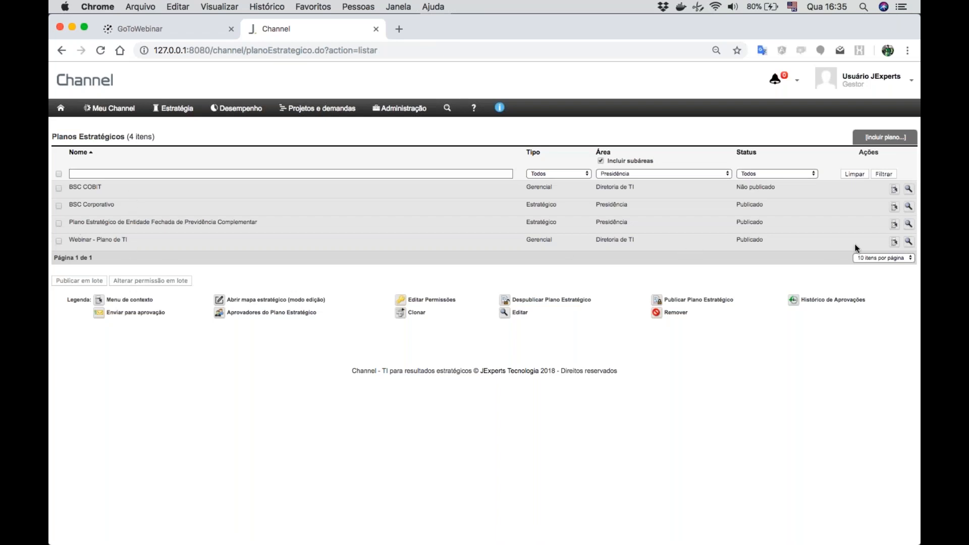
click(909, 244)
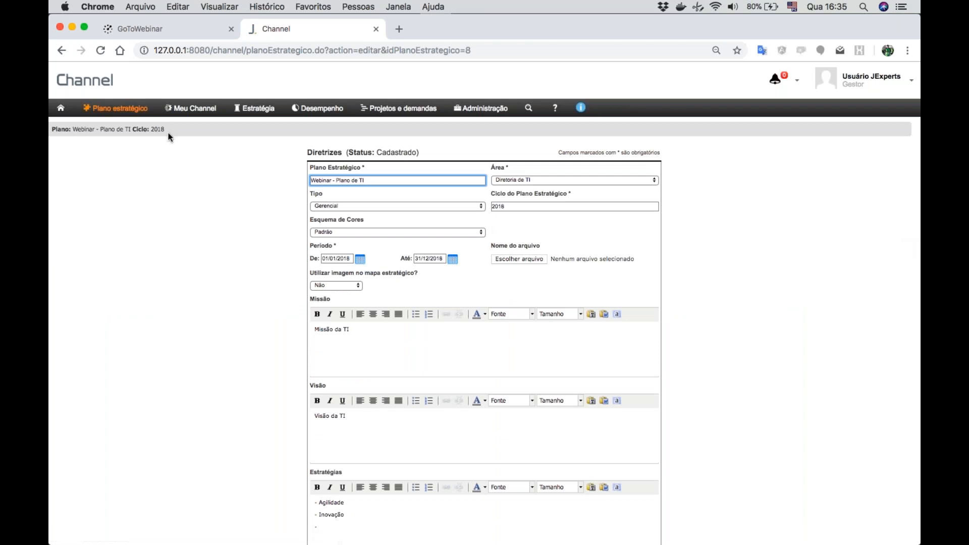
click(130, 112)
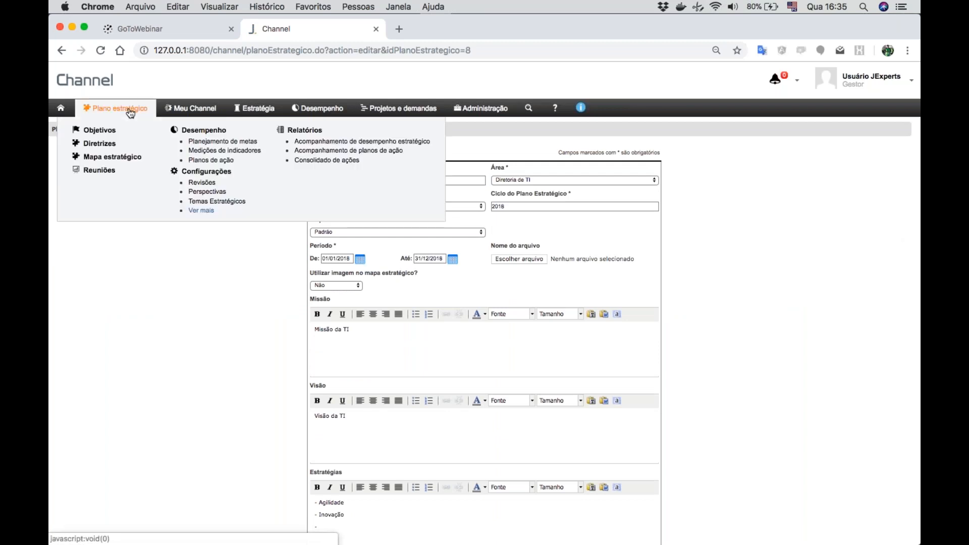
click(96, 142)
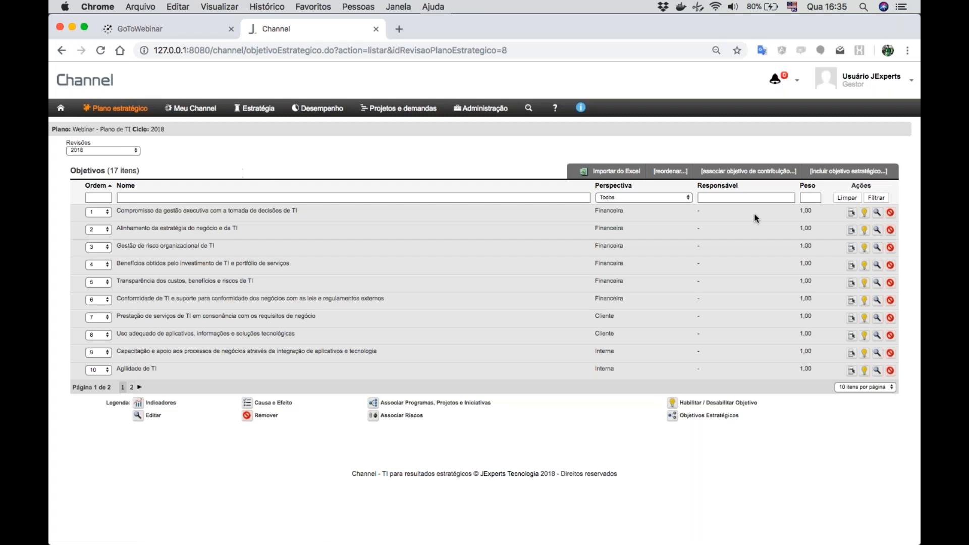
- Open the program and project association for "Compromisso da gestão executiva com a tomada de decisões de TI", expanding both lists with 100 projects per page
click(851, 212)
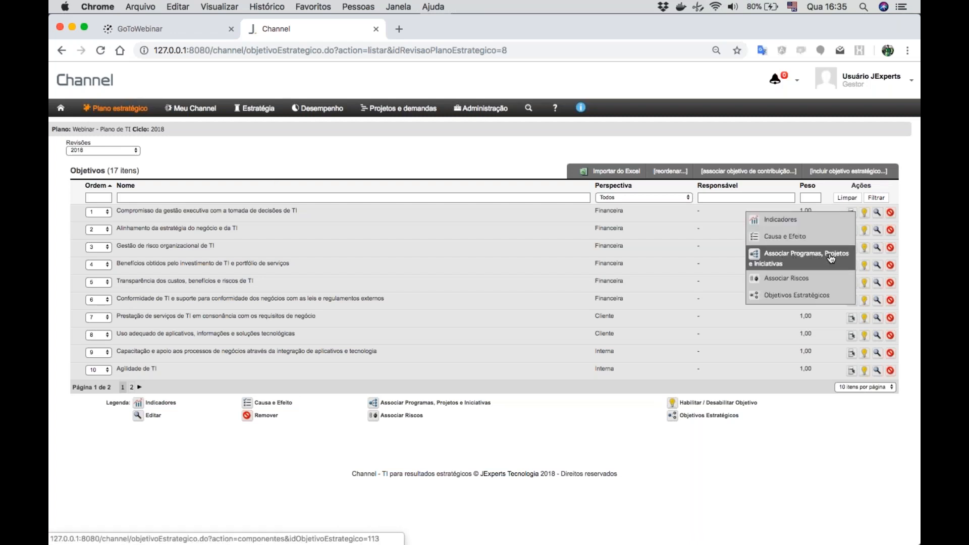
click(794, 264)
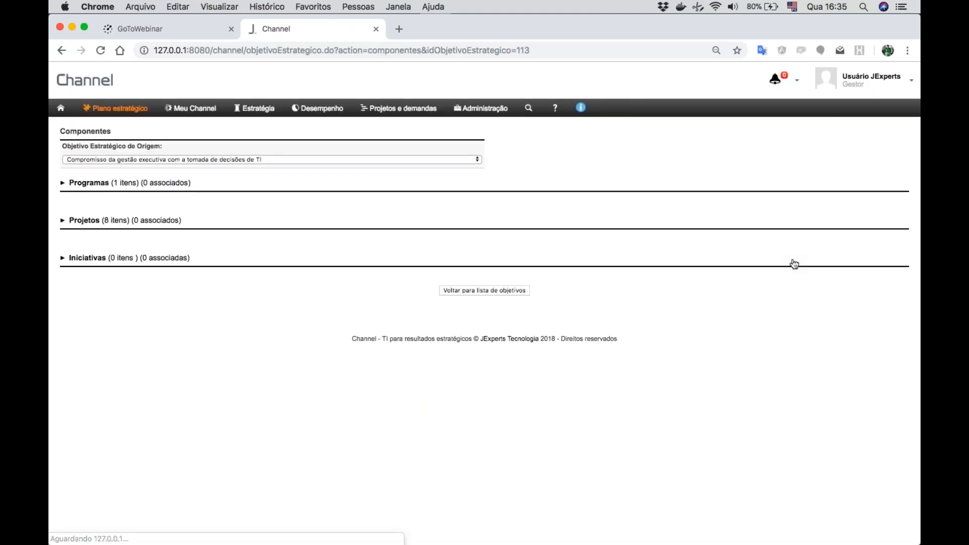
click(87, 184)
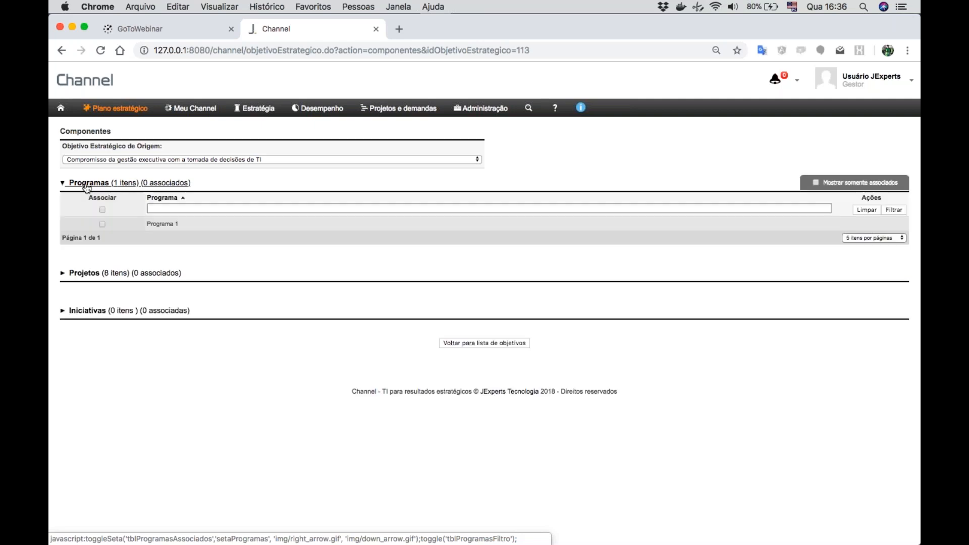
click(90, 275)
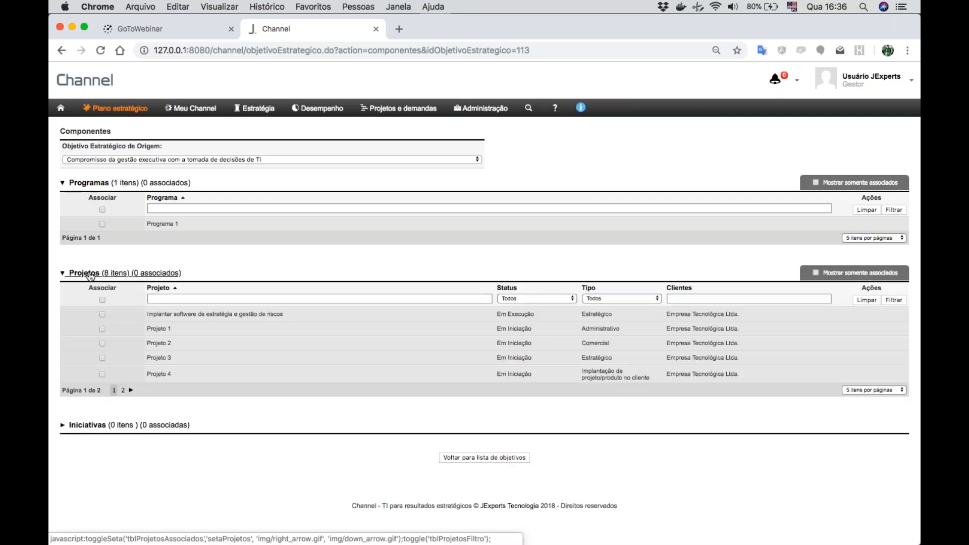
click(853, 390)
click(850, 421)
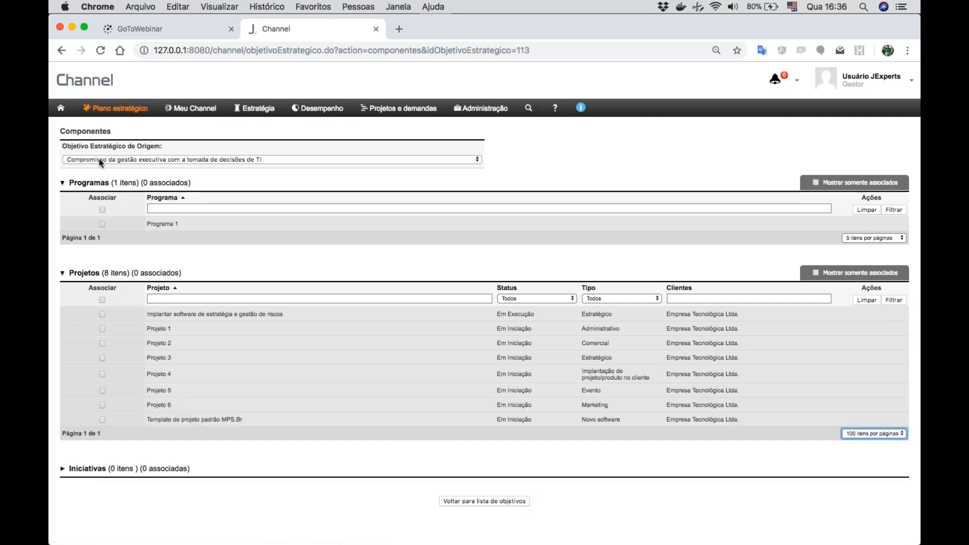
- Associate Projeto 1, Projeto 2 and Programa 1 with the objective "Compromisso da gestão executiva com a tomada de decisões de TI"
click(102, 329)
click(102, 342)
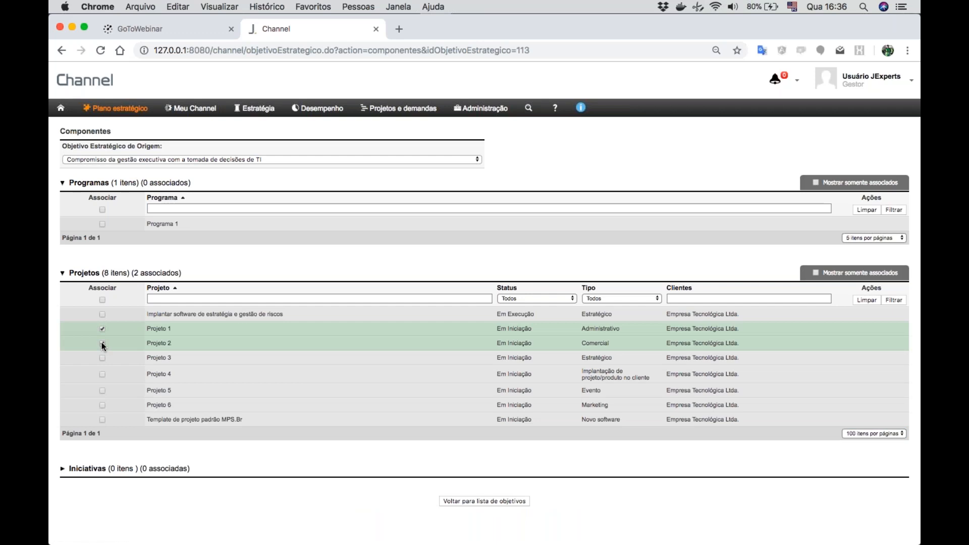
click(103, 223)
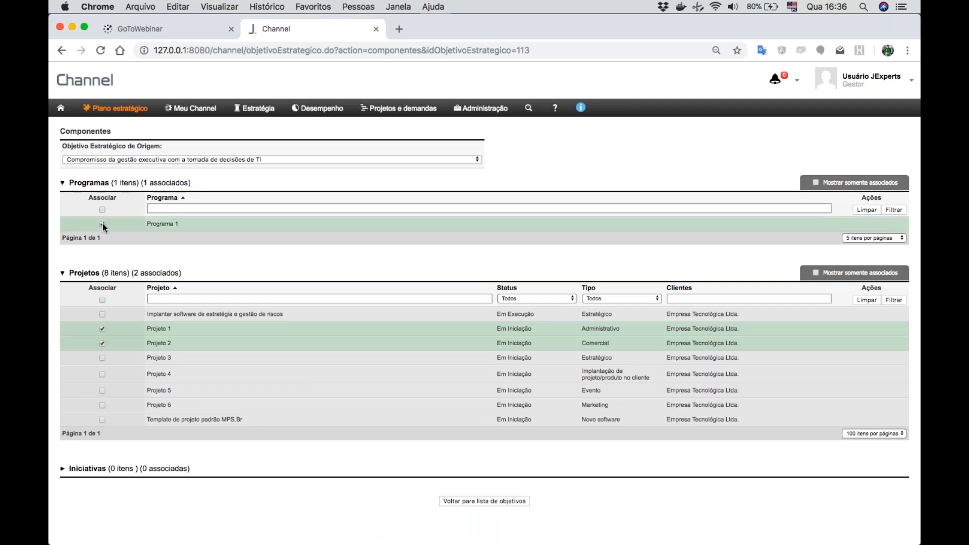
- Associate Projeto 3, Projeto 4 and Projeto 5 with the objective "Alinhamento da estratégia do negócio e da TI"
click(153, 159)
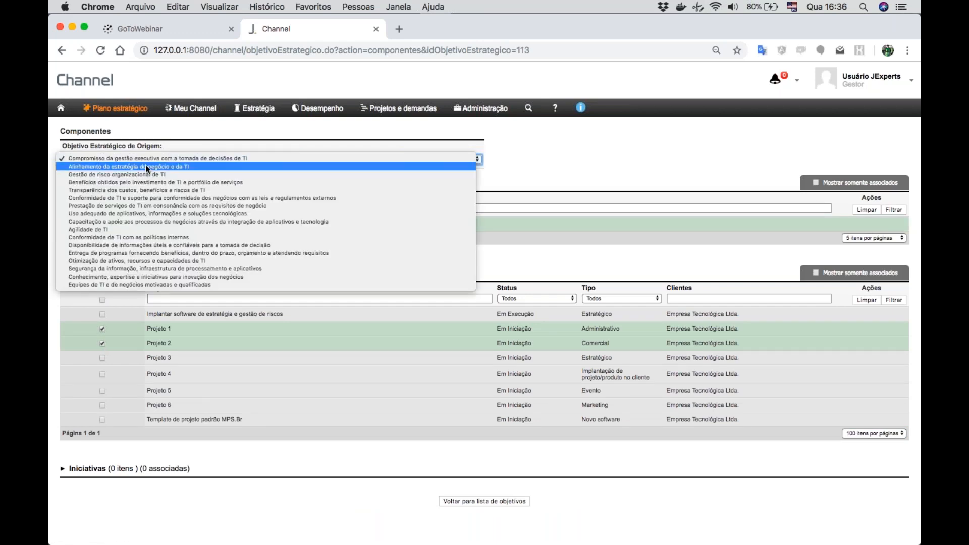
click(144, 166)
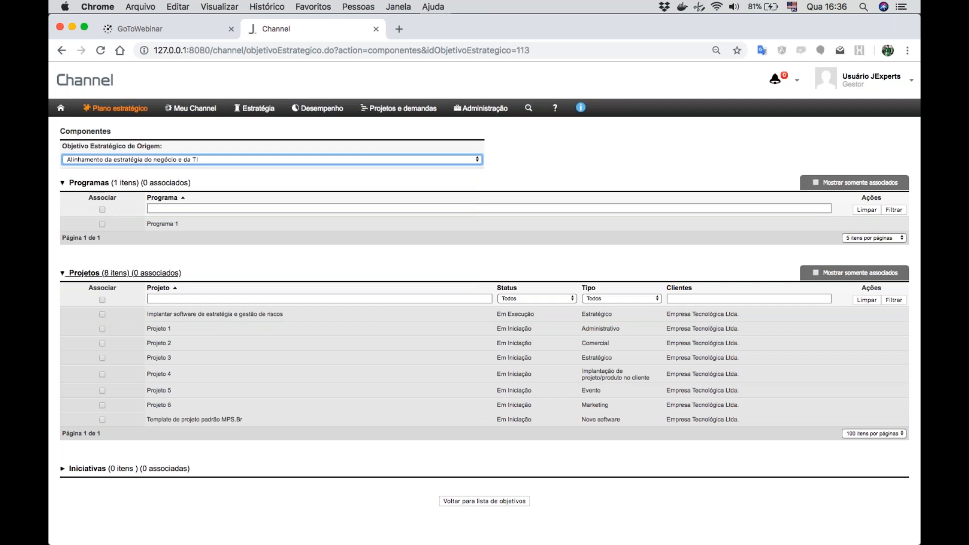
click(103, 358)
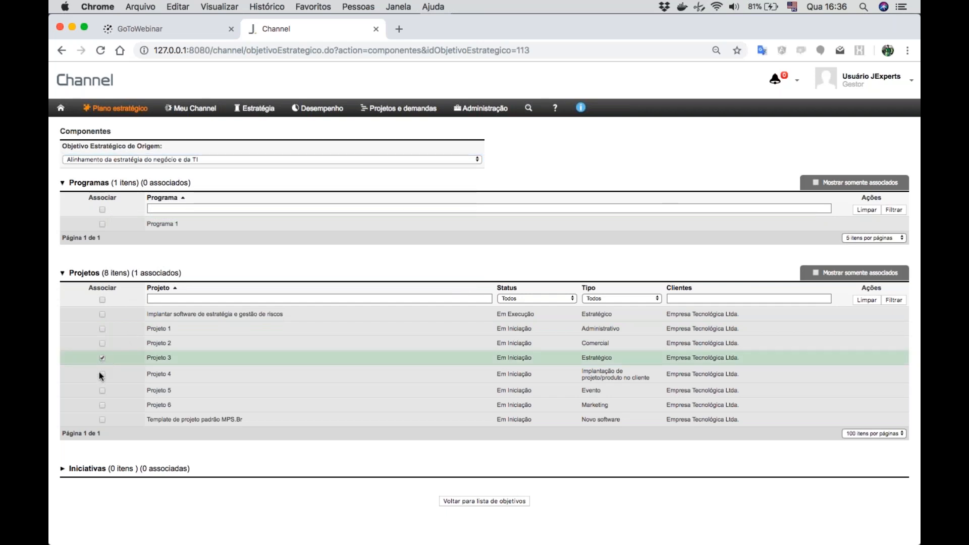
click(100, 375)
click(102, 392)
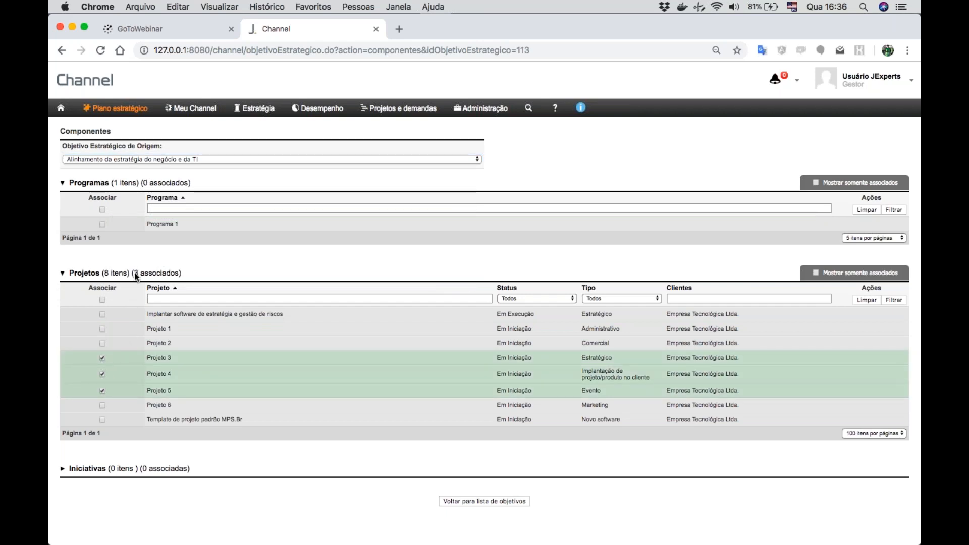
- Associate Projeto 5 and Projeto 6 with the objective "Gestão de risco organizacional de TI"
click(156, 160)
click(142, 165)
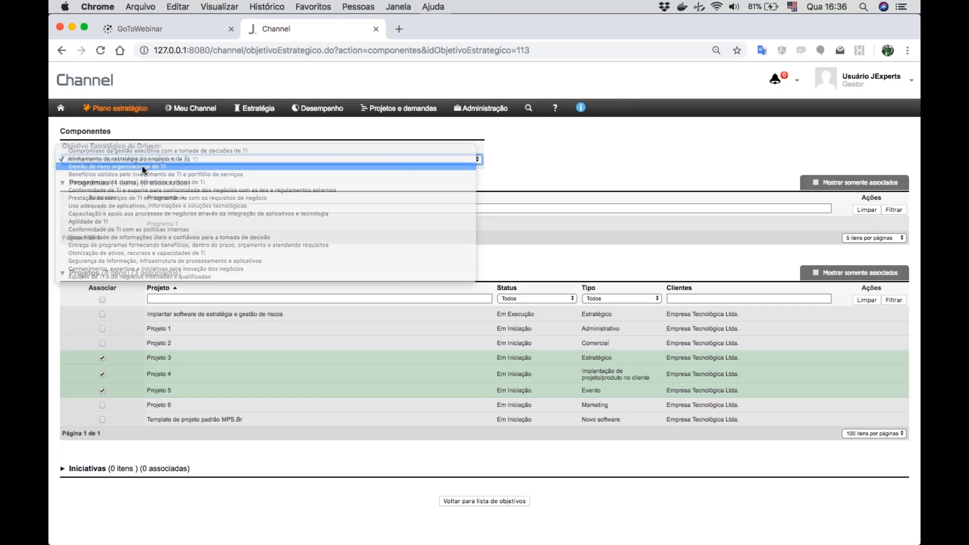
click(102, 390)
click(102, 405)
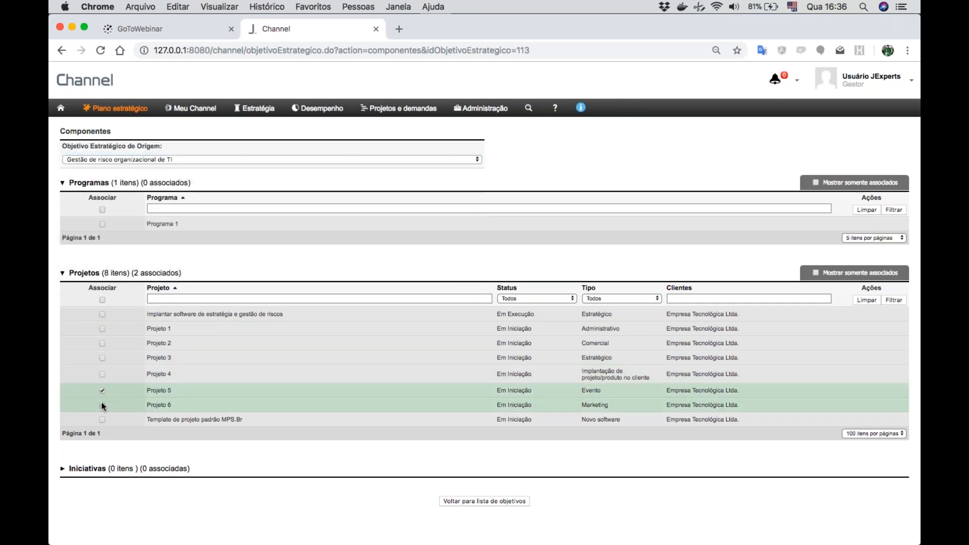
- Create a new initiative for this objective, named "Contratação de um novo gerente de projeto"
scroll(484, 302, down, 1)
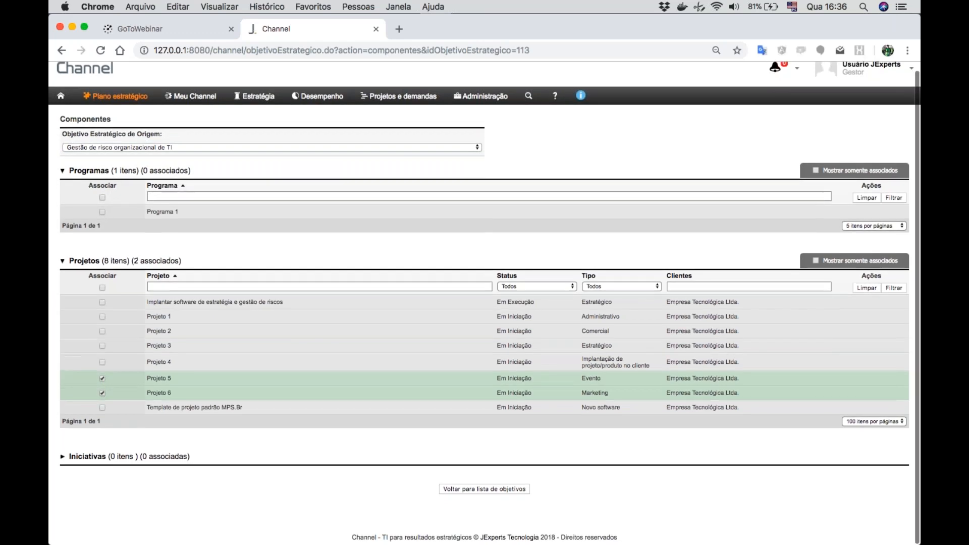
click(108, 457)
scroll(108, 457, down, 3)
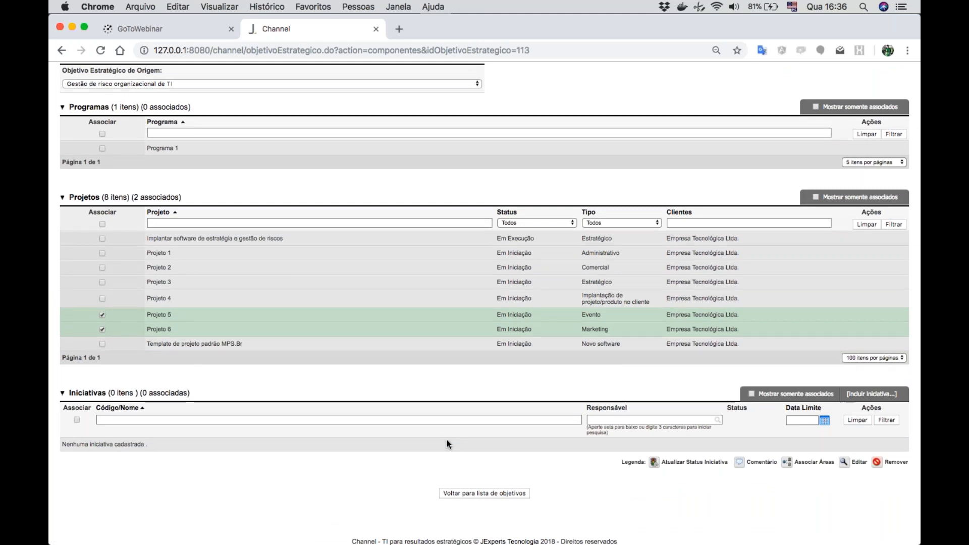
click(866, 395)
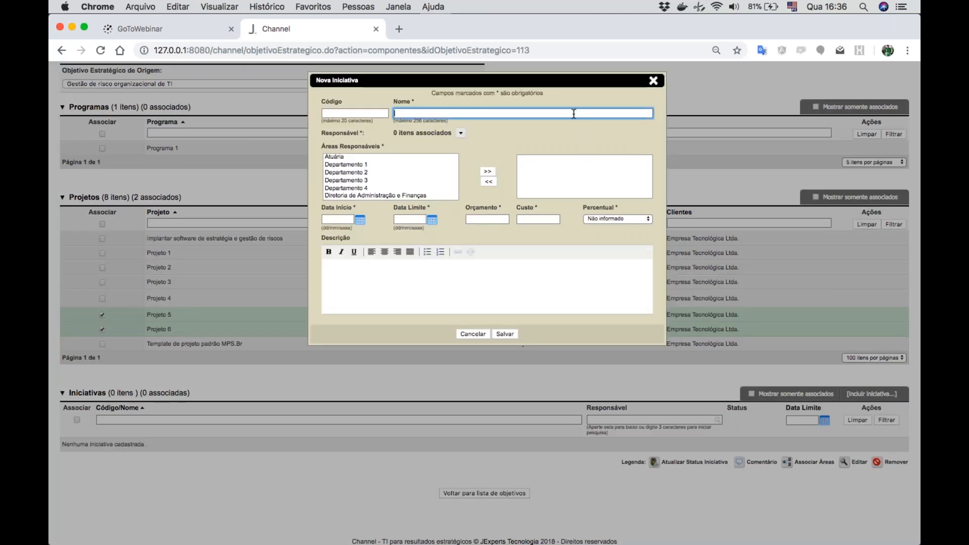
text(atação de u)
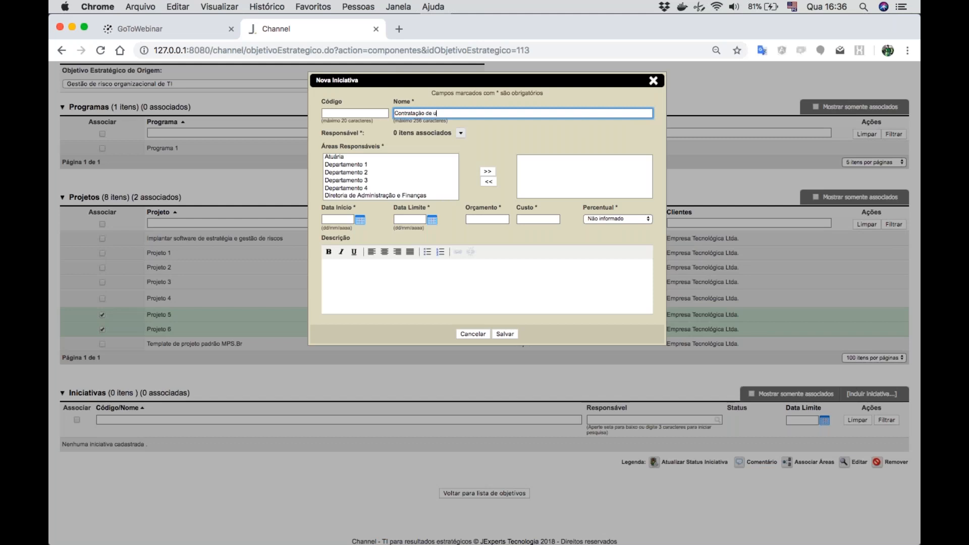
text(m novo gerente de projeto)
- Assign Diretor as the initiative's responsible user and Diretoria de TI as its responsible area
click(461, 132)
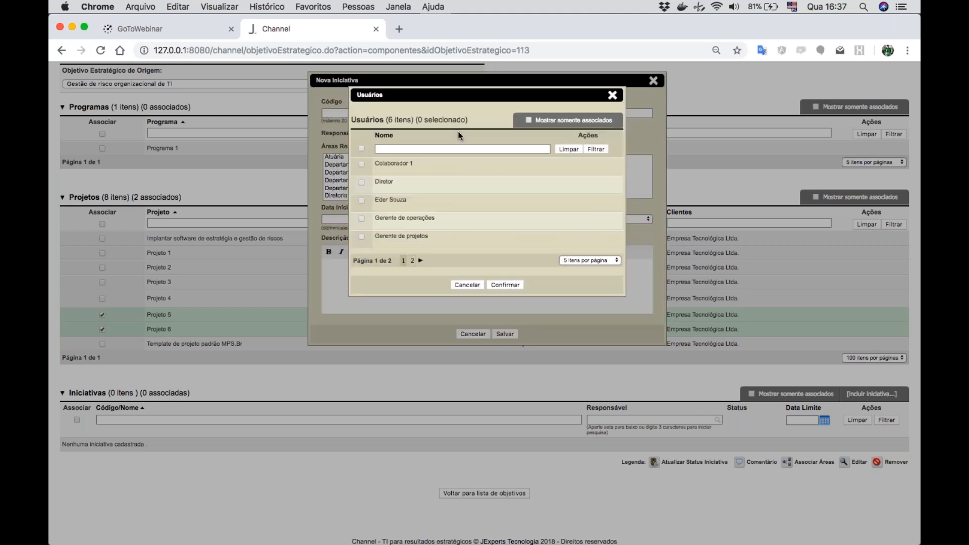
click(361, 182)
click(506, 286)
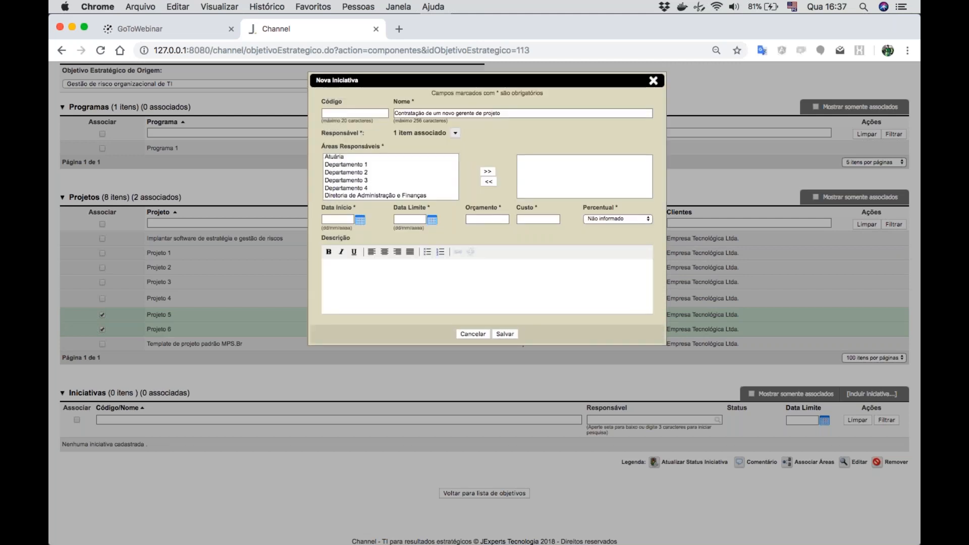
scroll(359, 190, down, 3)
double_click(347, 176)
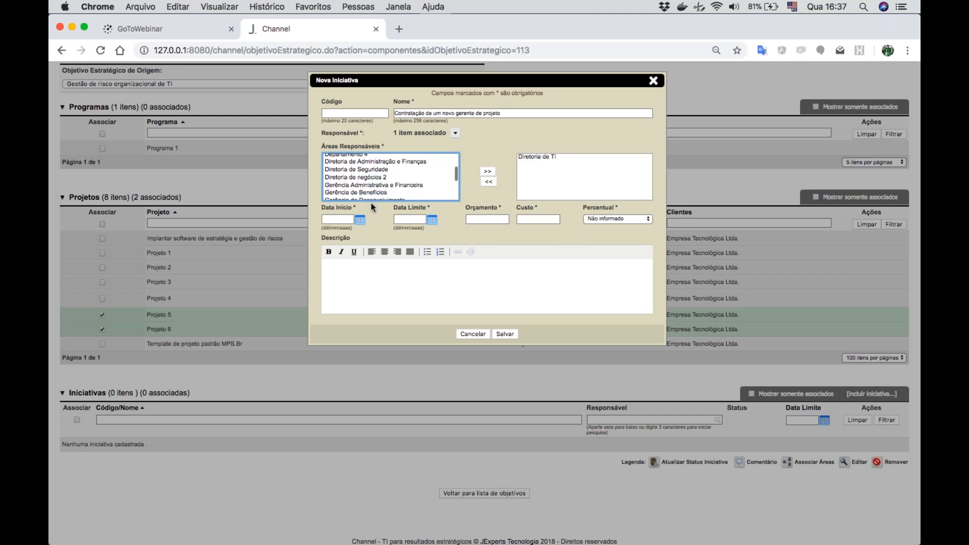
- Set the initiative's start date to 26/09/2018 and its deadline to 31/10/2018
click(361, 221)
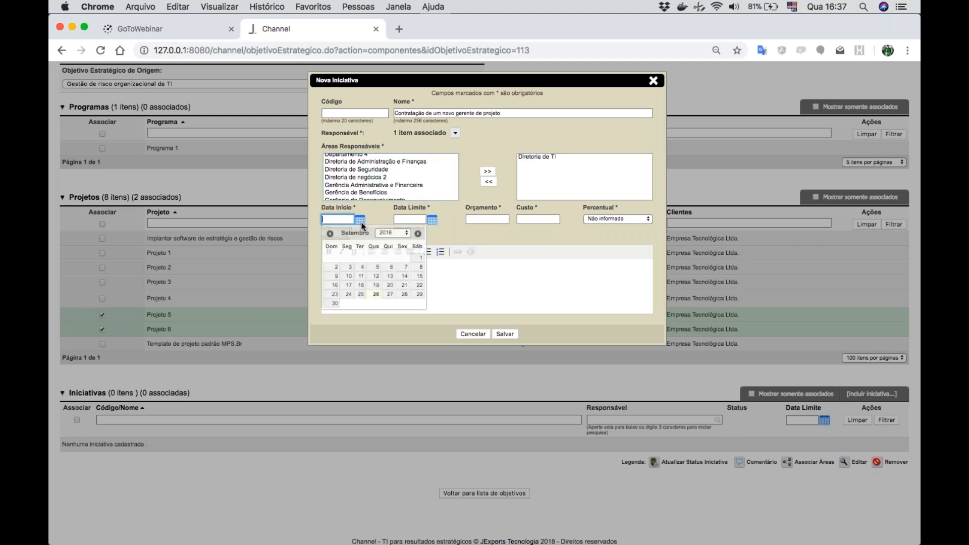
click(376, 295)
click(432, 221)
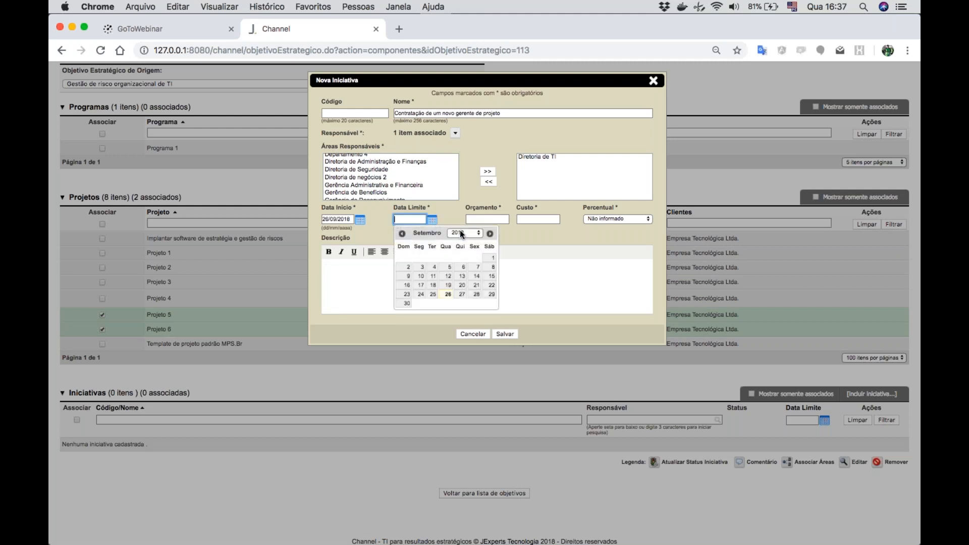
click(489, 235)
click(447, 295)
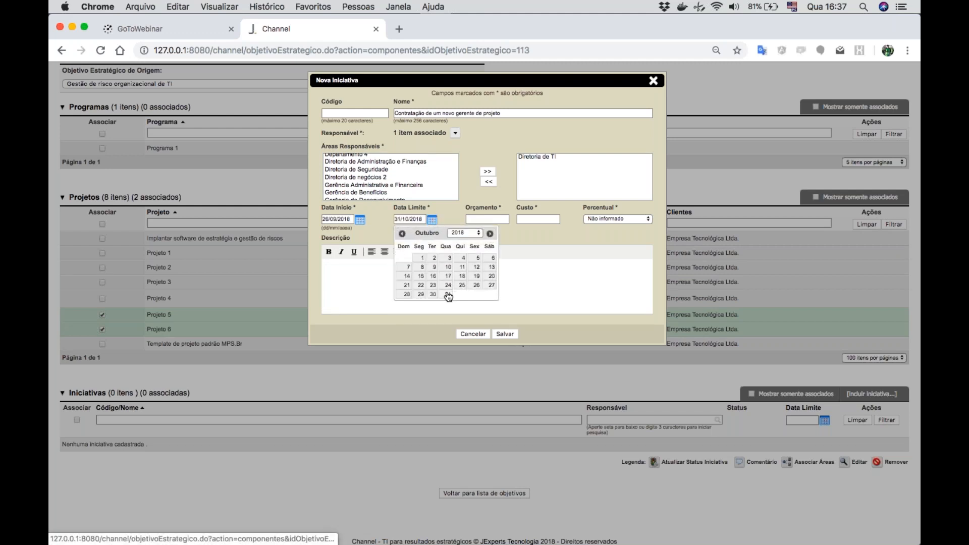
- Enter a budget of 10.000,00, a cost of 0,00 and a percentage of 0, and save the initiative
click(487, 220)
text(1.000,00)
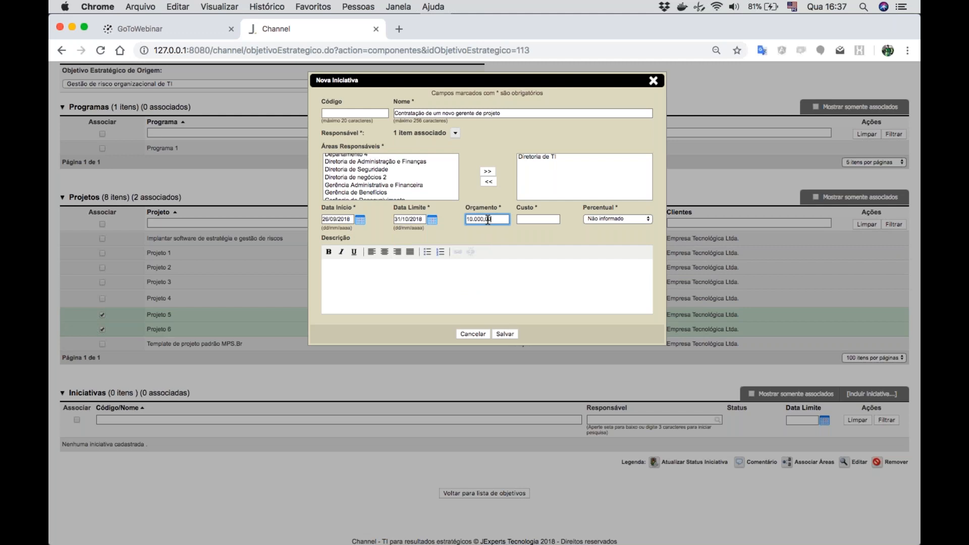
click(533, 218)
text(0)
click(606, 219)
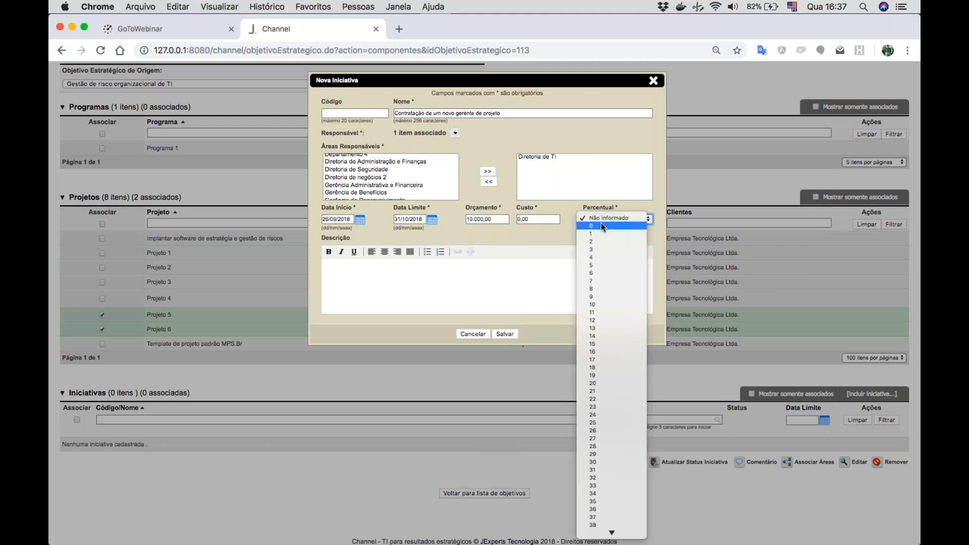
click(601, 224)
click(501, 334)
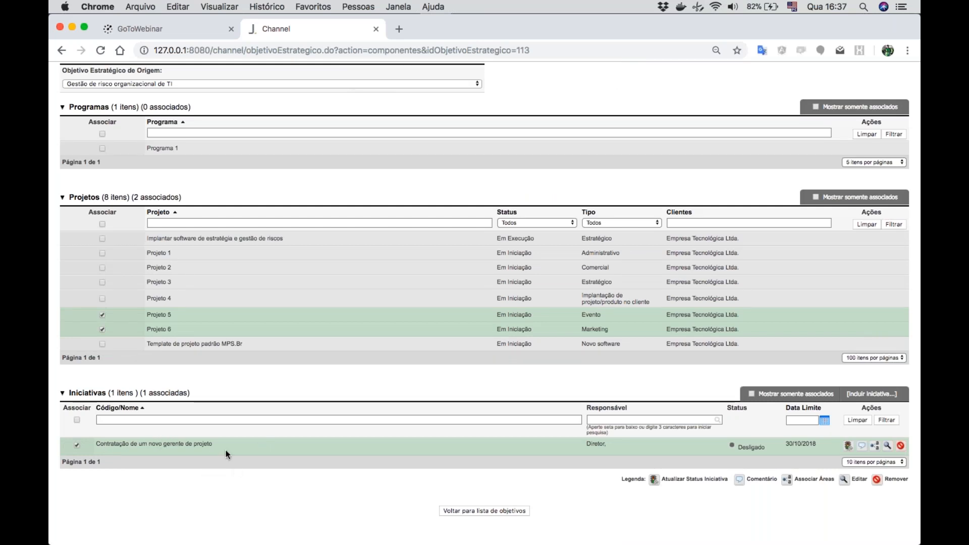
- In the corporate risk portfolio "Riscos de TI", open the strategic alignment of the risk "Lançamento de novo módulo de riscos ser um grande sucesso"
scroll(215, 388, up, 3)
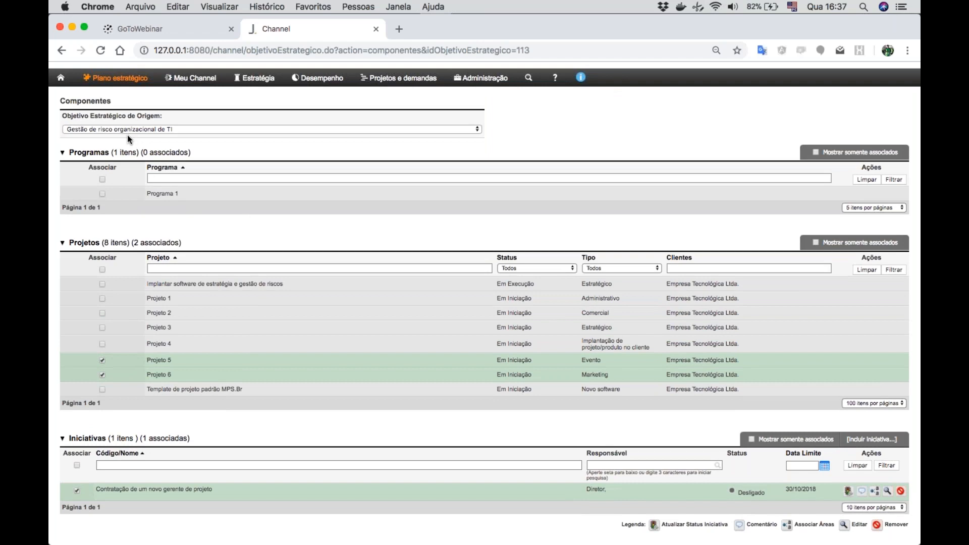
scroll(127, 134, up, 2)
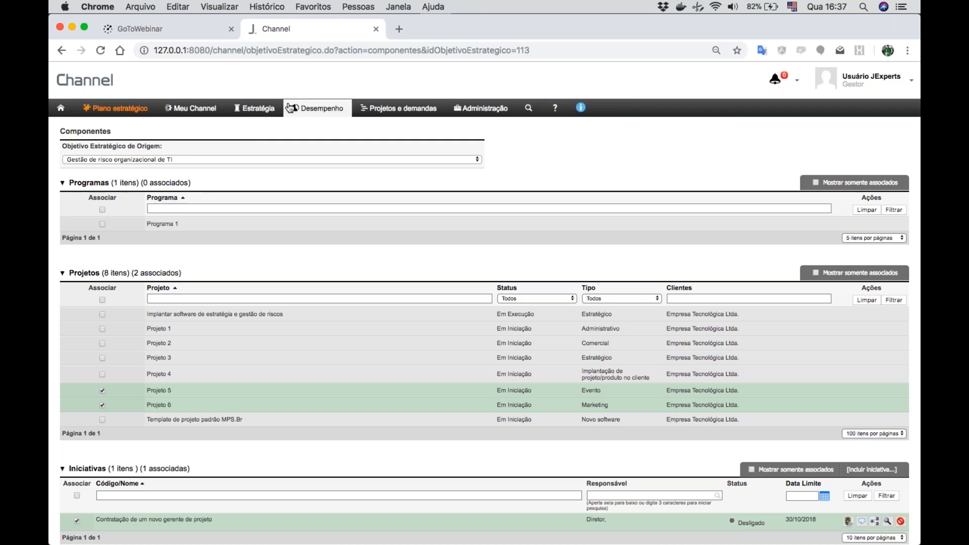
click(251, 109)
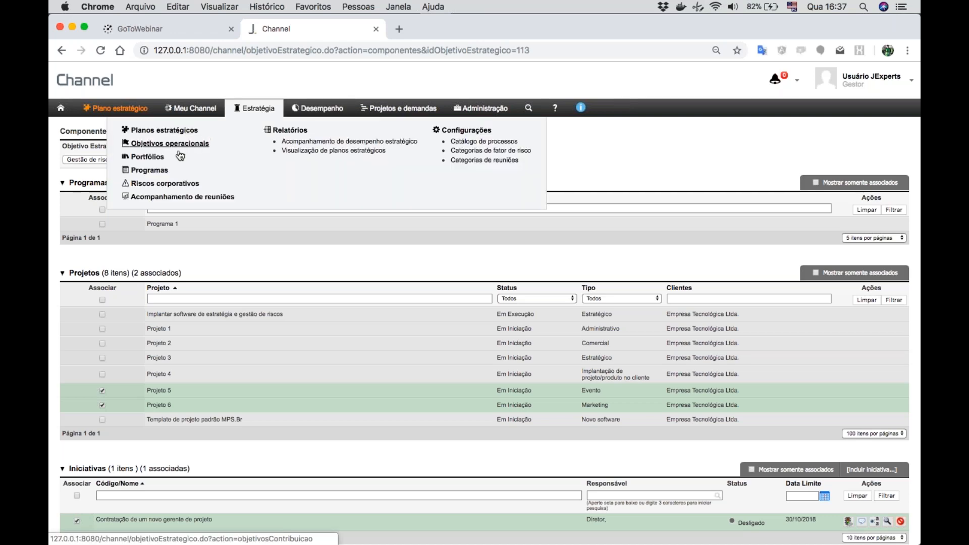
click(156, 186)
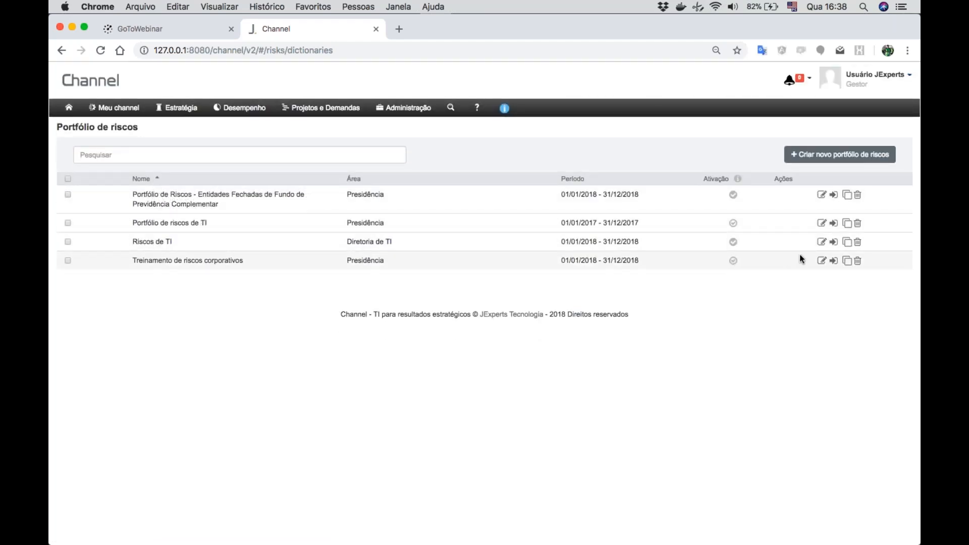
click(833, 245)
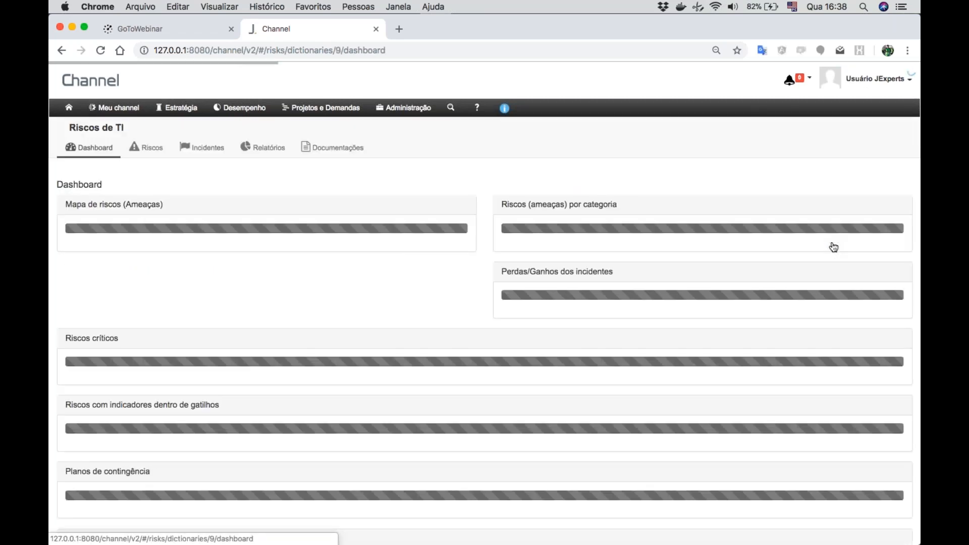
click(150, 152)
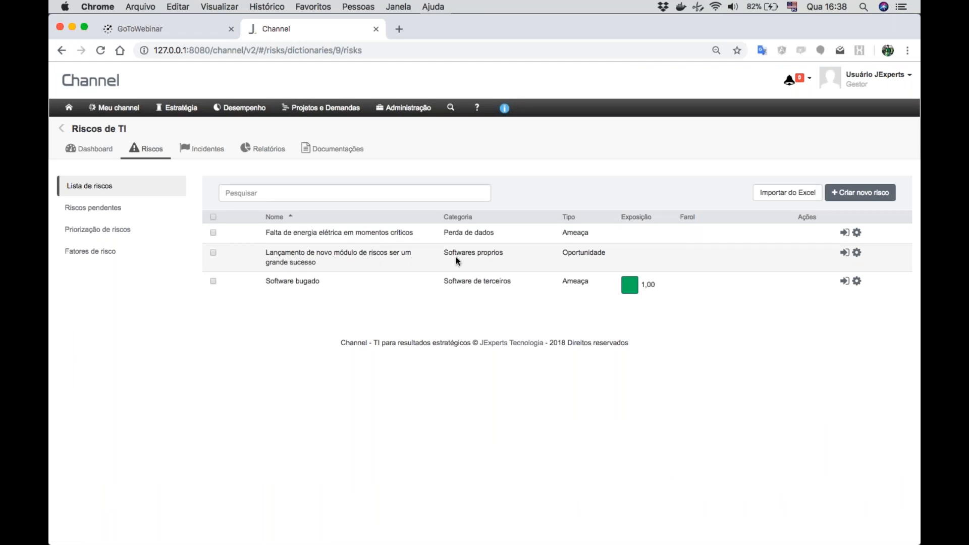
click(844, 253)
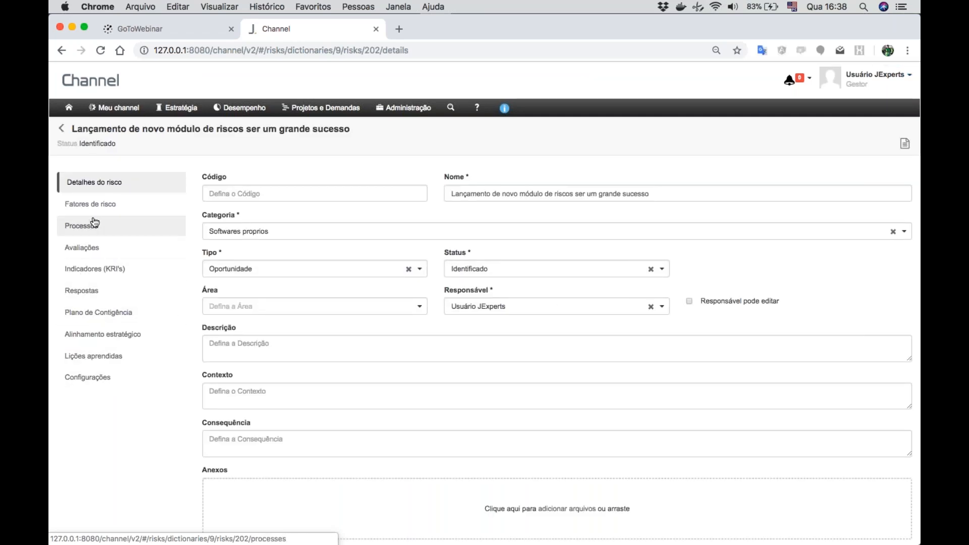
click(98, 335)
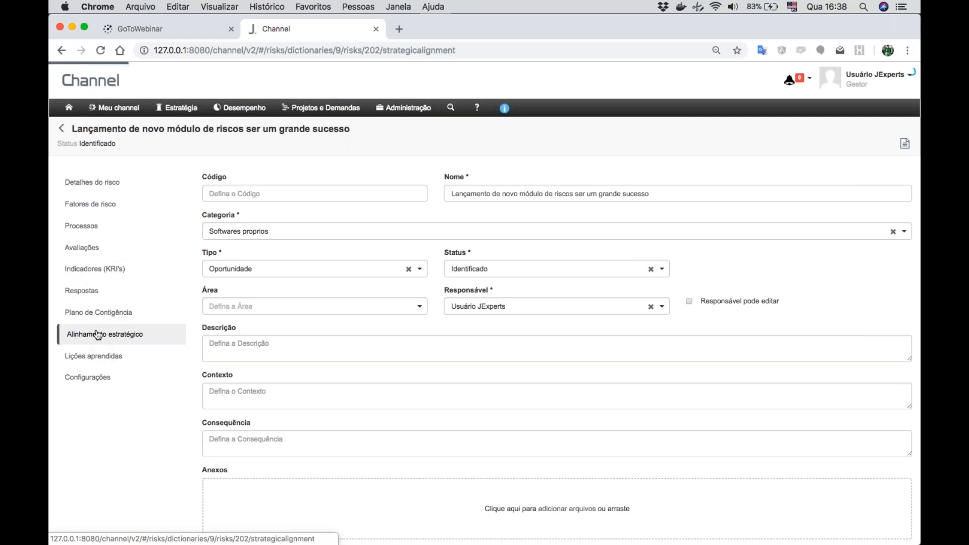
- List the strategic objectives available for association from the Gerencial plan "Webinar - Plano de TI", revision 2018
click(823, 191)
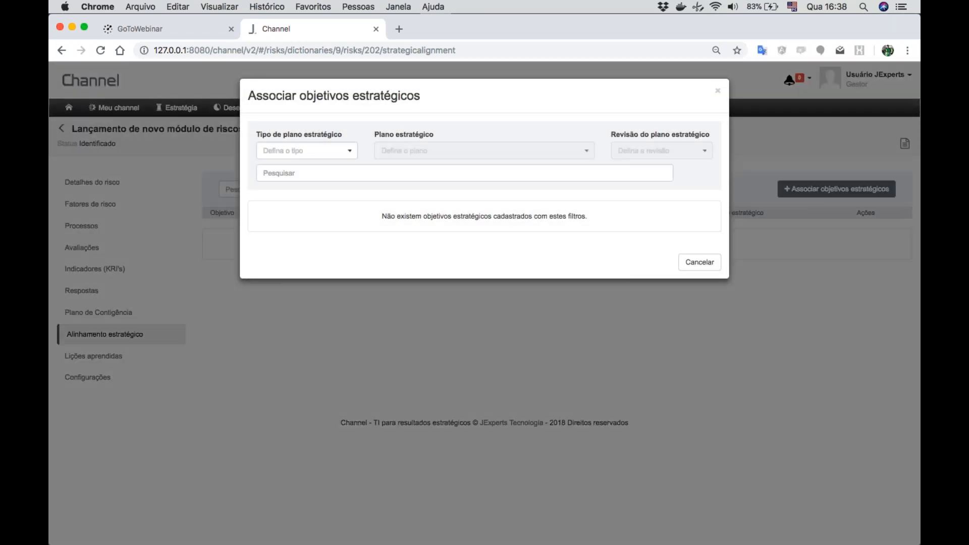
click(333, 151)
click(288, 182)
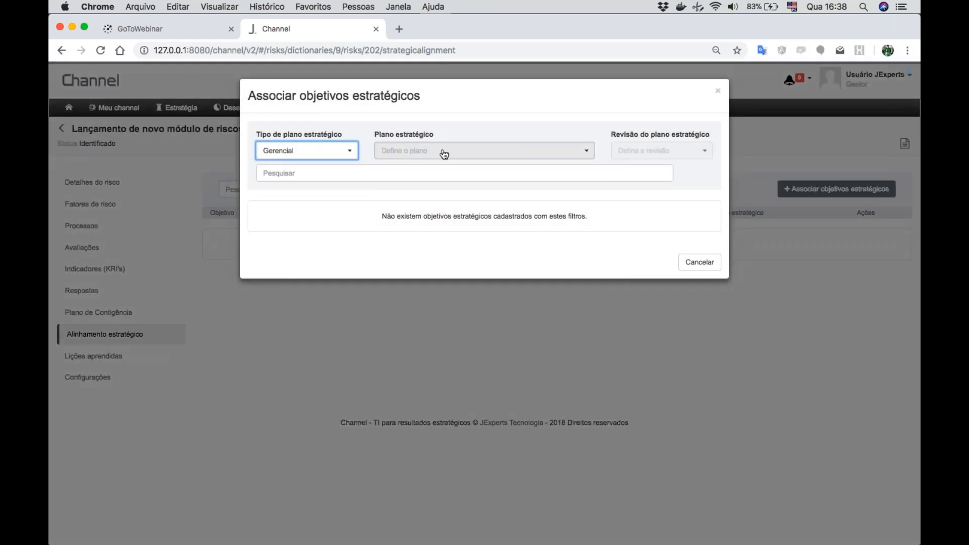
click(443, 151)
click(419, 169)
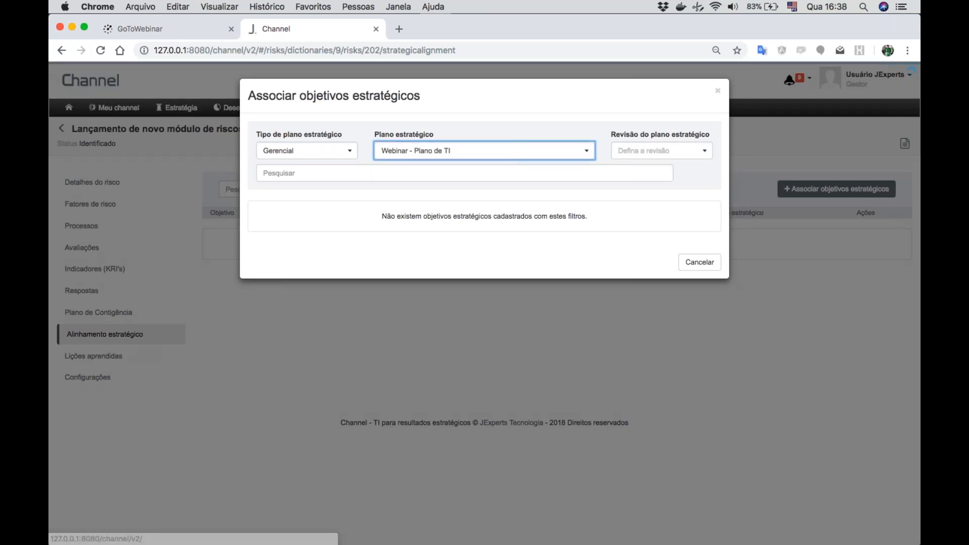
click(669, 155)
click(646, 168)
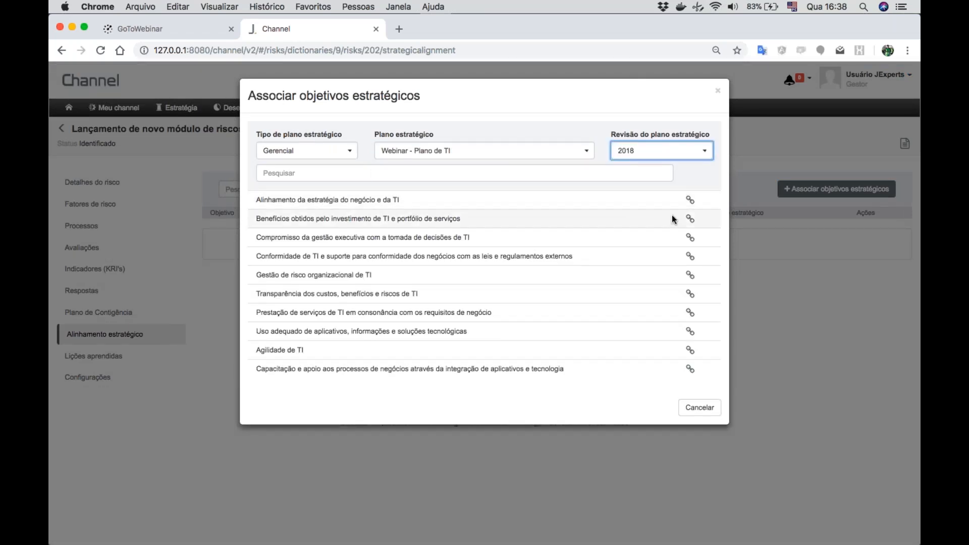
- Associate "Alinhamento da estratégia do negócio e da TI" and "Benefícios obtidos pelo investimento de TI e portfólio de serviços" with the risk, and close the dialog
click(691, 202)
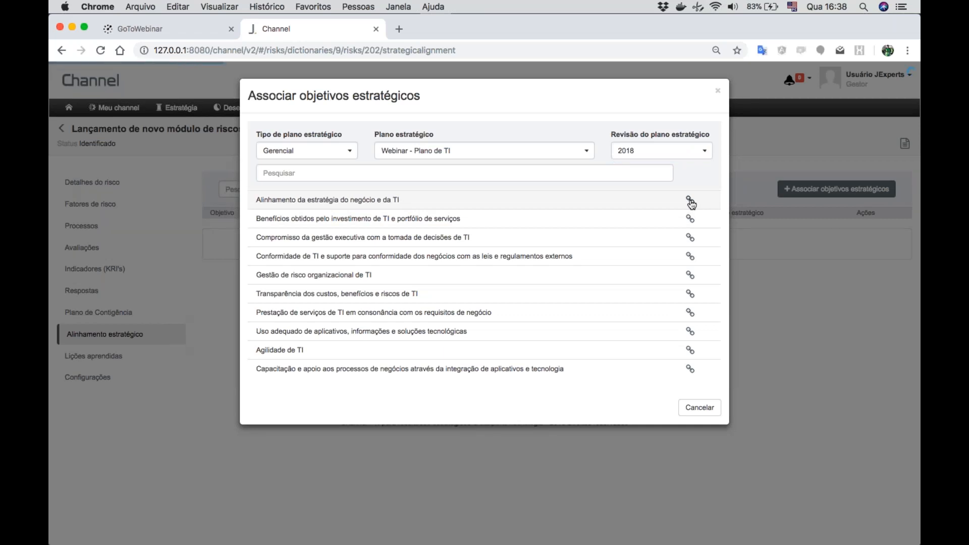
click(690, 218)
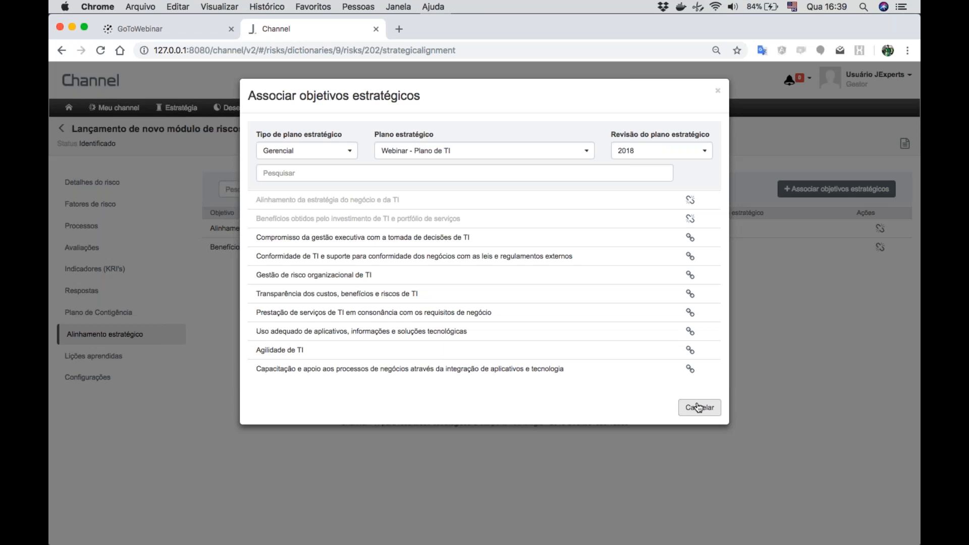
click(699, 408)
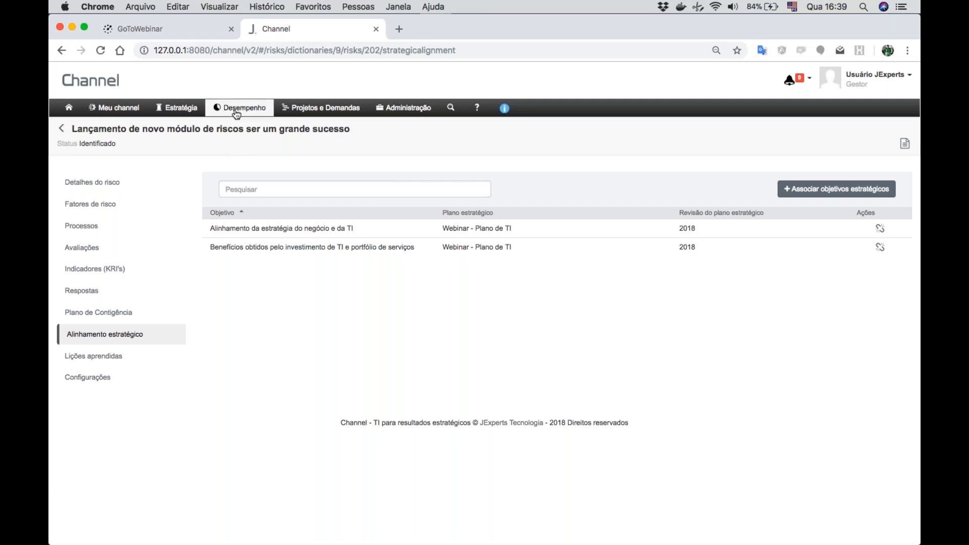
- Open the "Acompanhamento de desempenho estratégico" report and select the strategic plan "Webinar - Plano de TI"
click(178, 109)
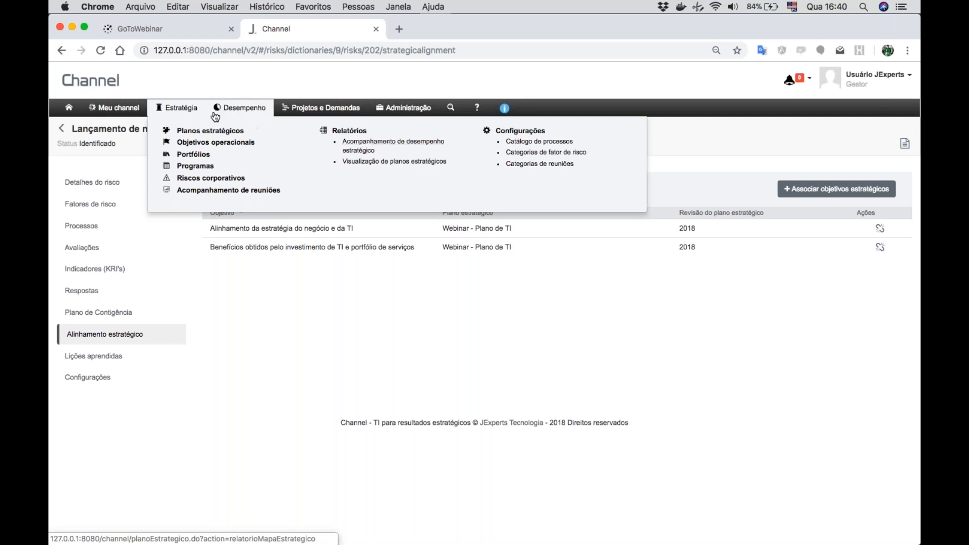
click(386, 149)
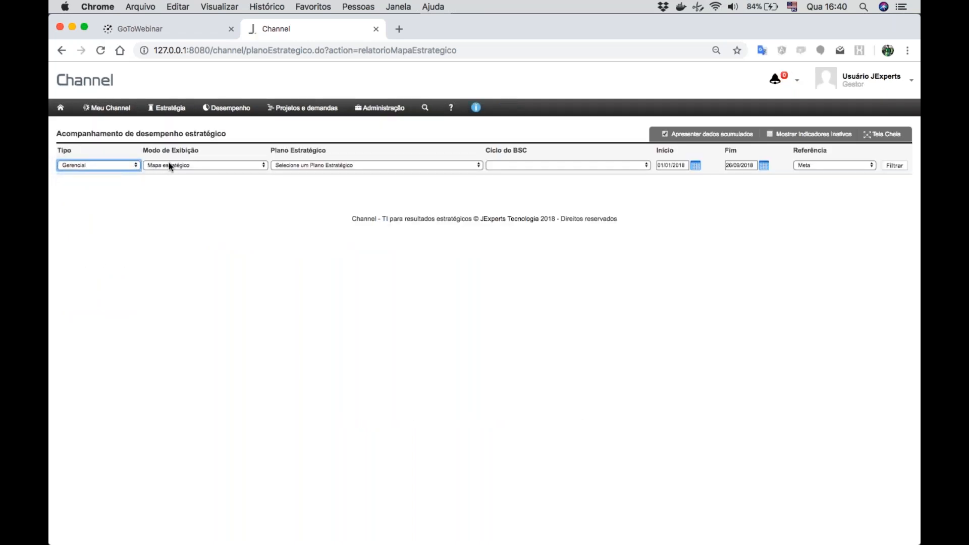
click(366, 168)
click(350, 171)
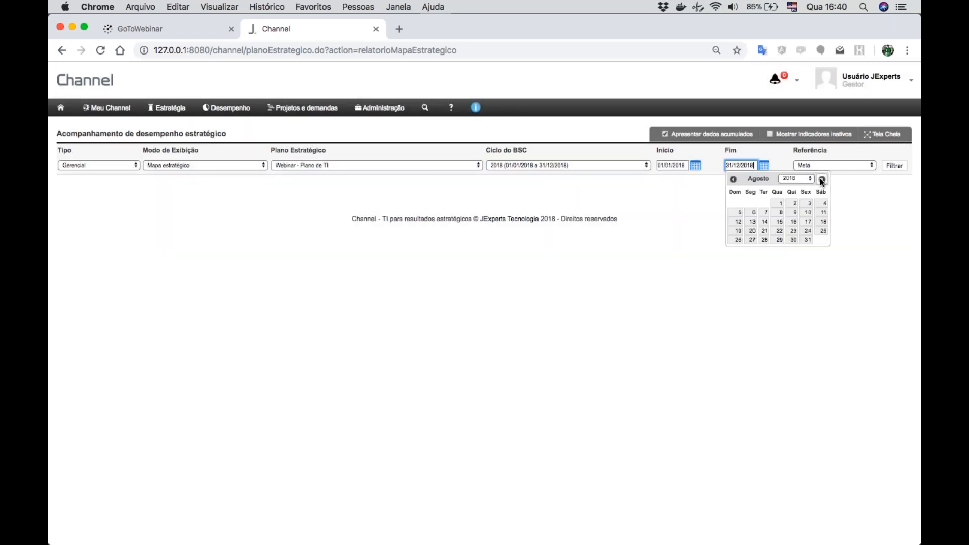
- Set the report's end date to 30/09/2018, generate the strategic map and examine its objectives by perspective
click(821, 180)
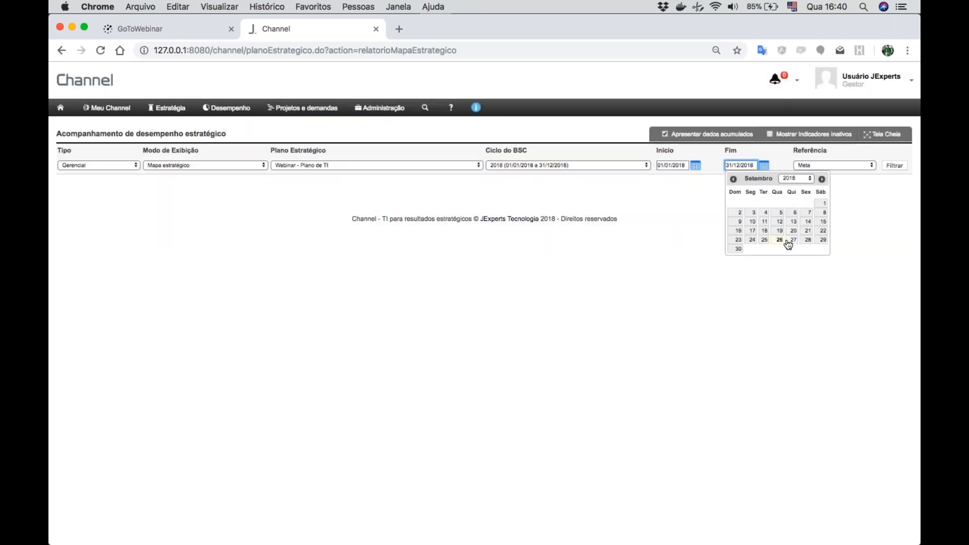
right_click(738, 248)
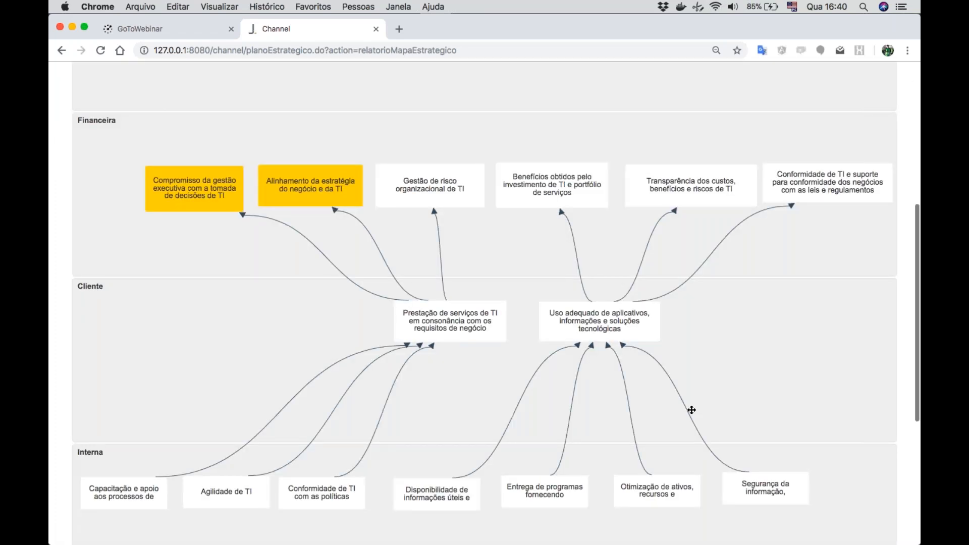
scroll(320, 277, down, 2)
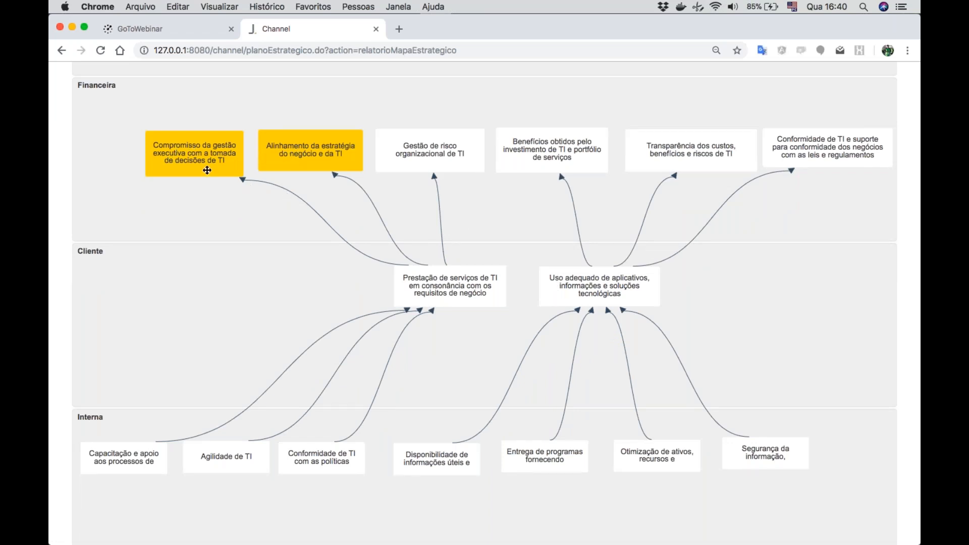
- Generate the report as "Hierarquia de Indicadores" and expand the Financeira perspective to show its objectives
scroll(310, 193, up, 10)
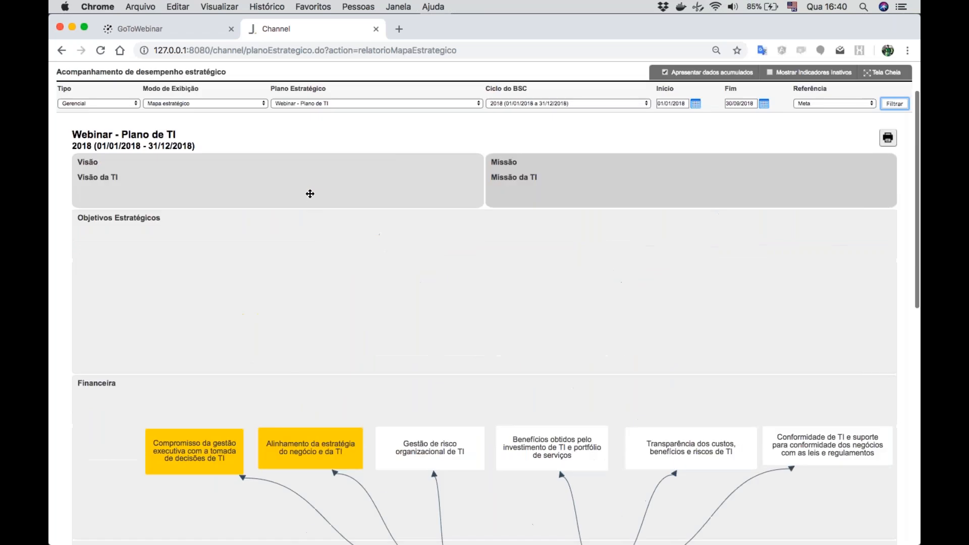
click(201, 165)
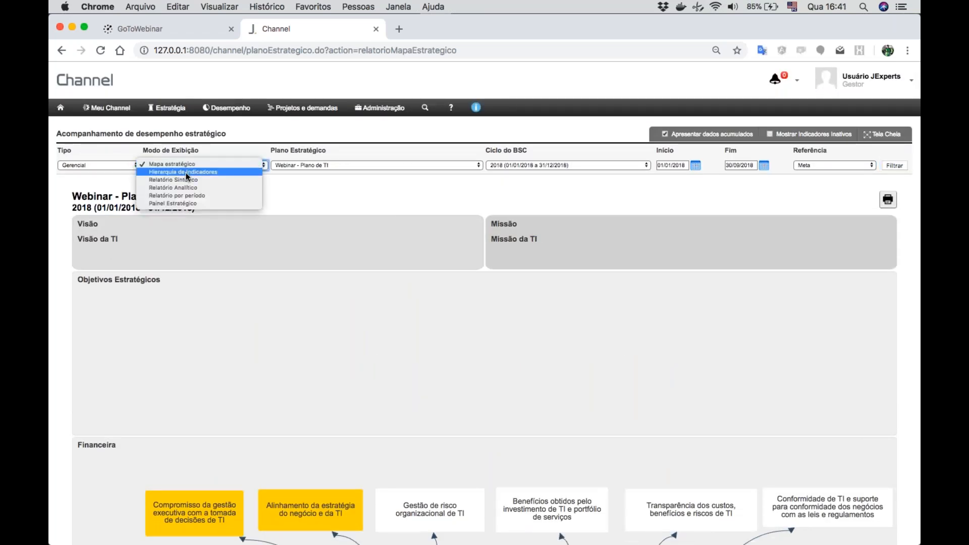
click(186, 173)
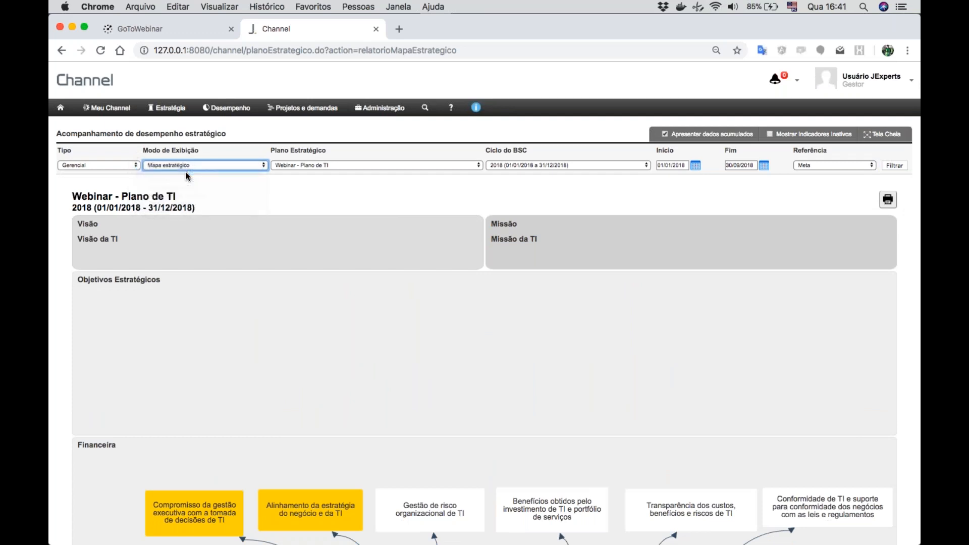
click(896, 166)
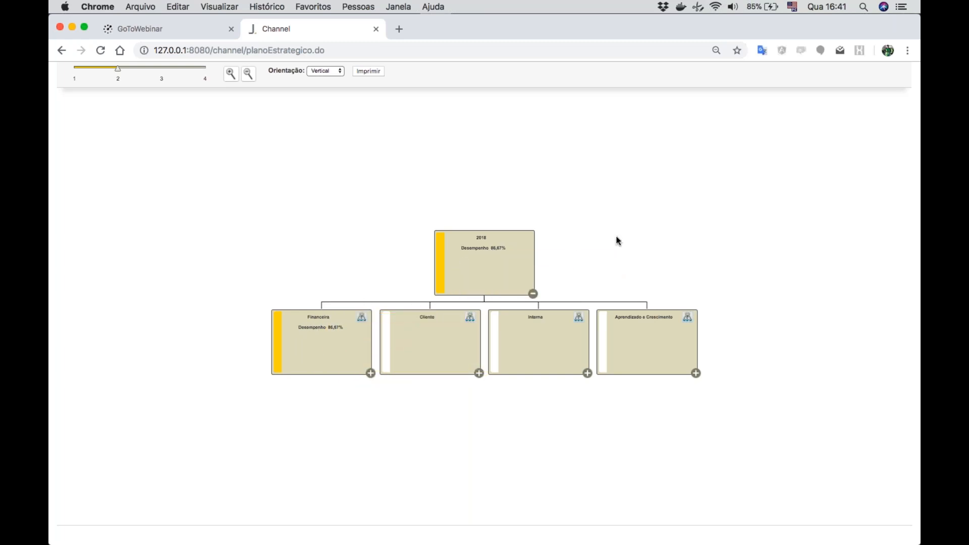
scroll(618, 241, down, 2)
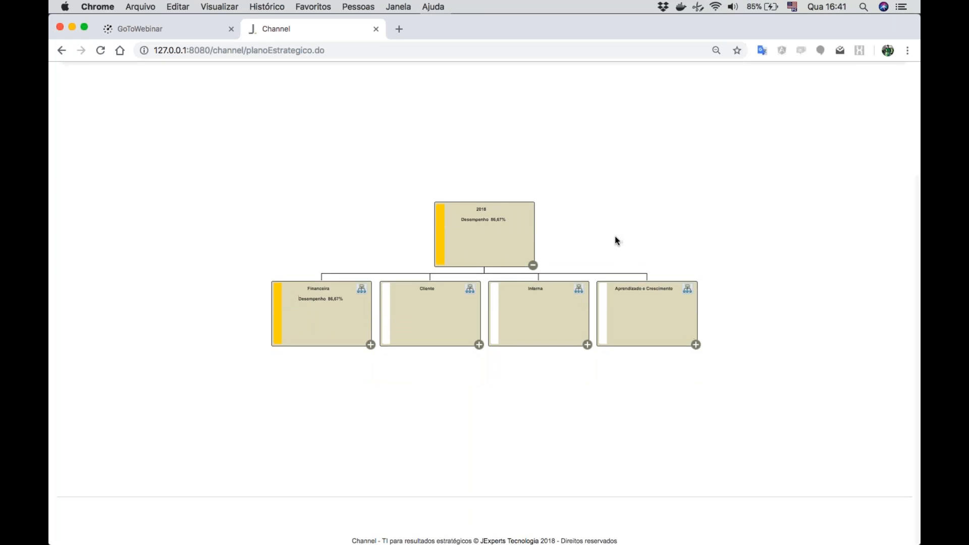
click(370, 345)
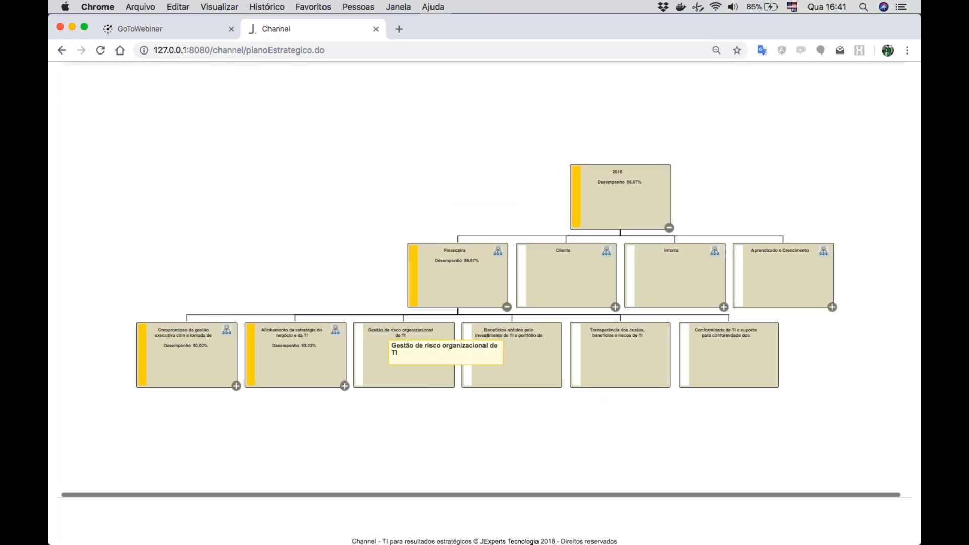
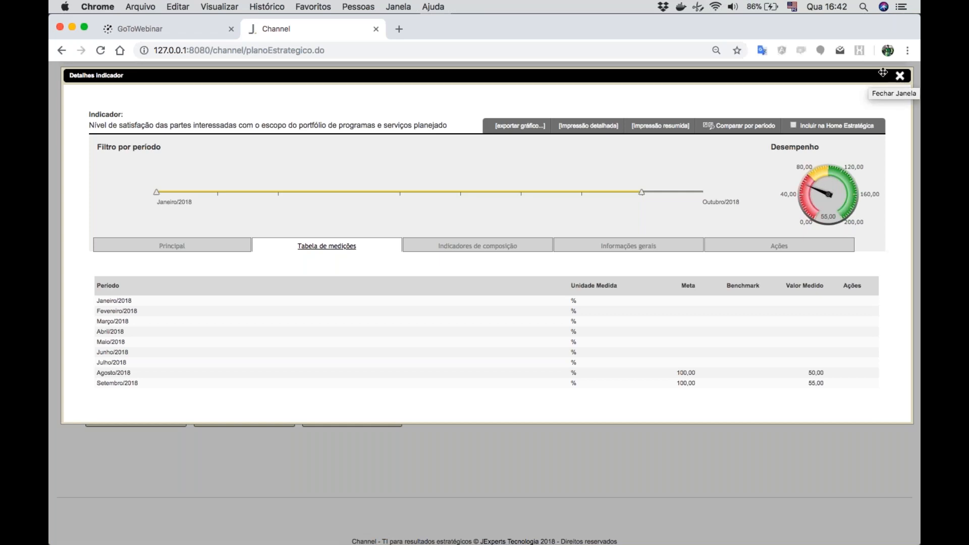
- Close the indicator details and generate the strategic performance report as "Relatório Analítico"
click(899, 77)
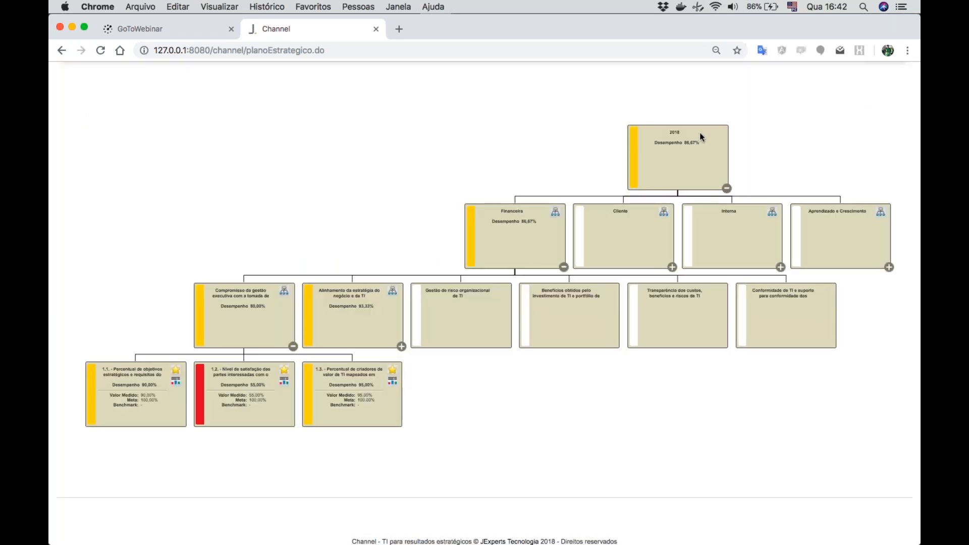
scroll(607, 159, up, 5)
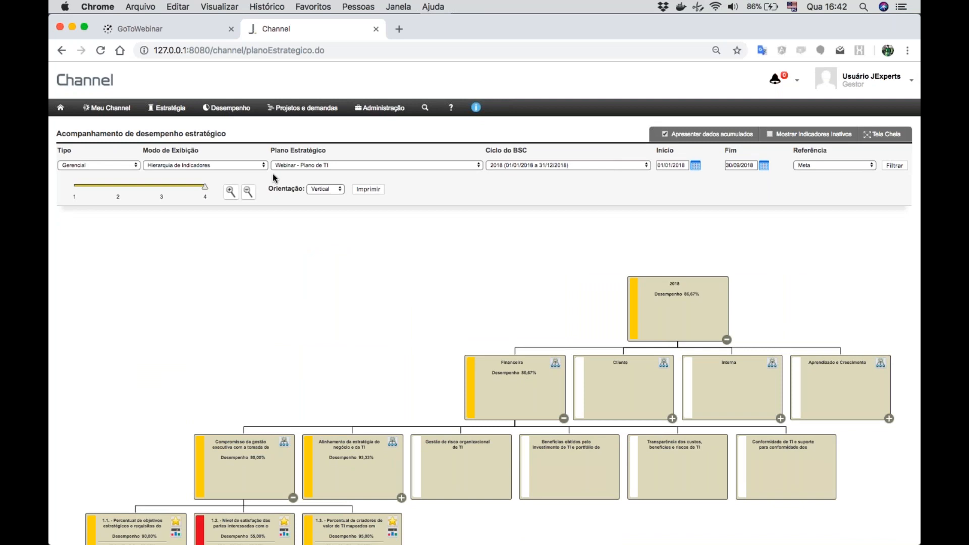
click(220, 166)
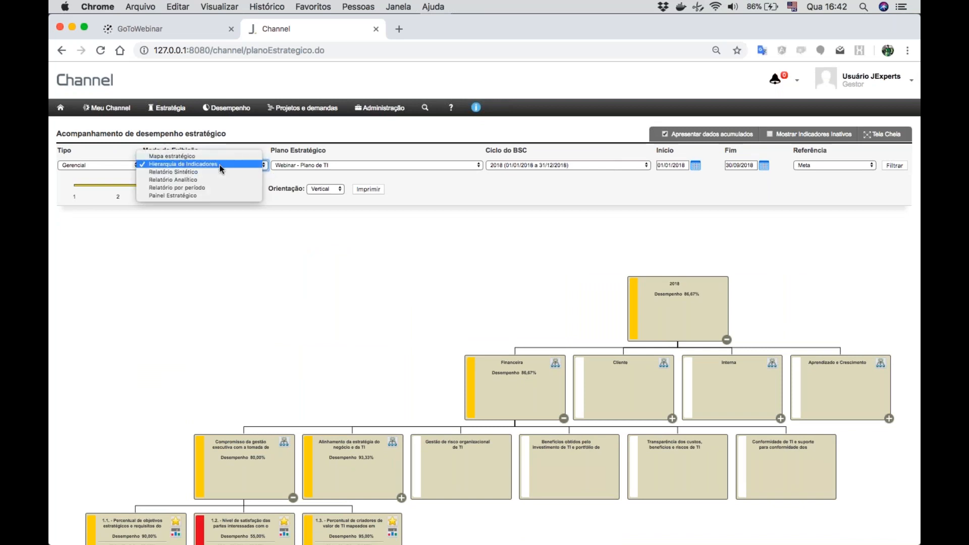
click(169, 180)
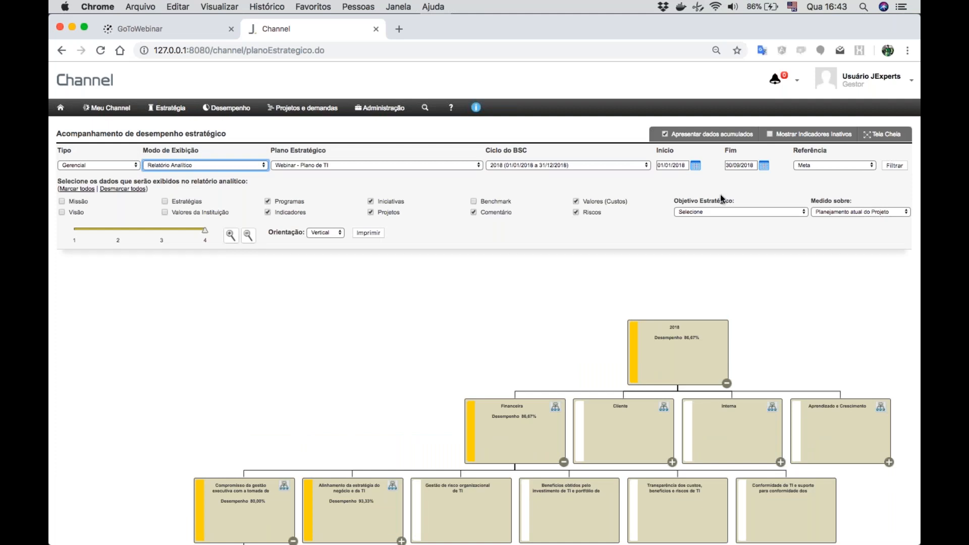
click(895, 166)
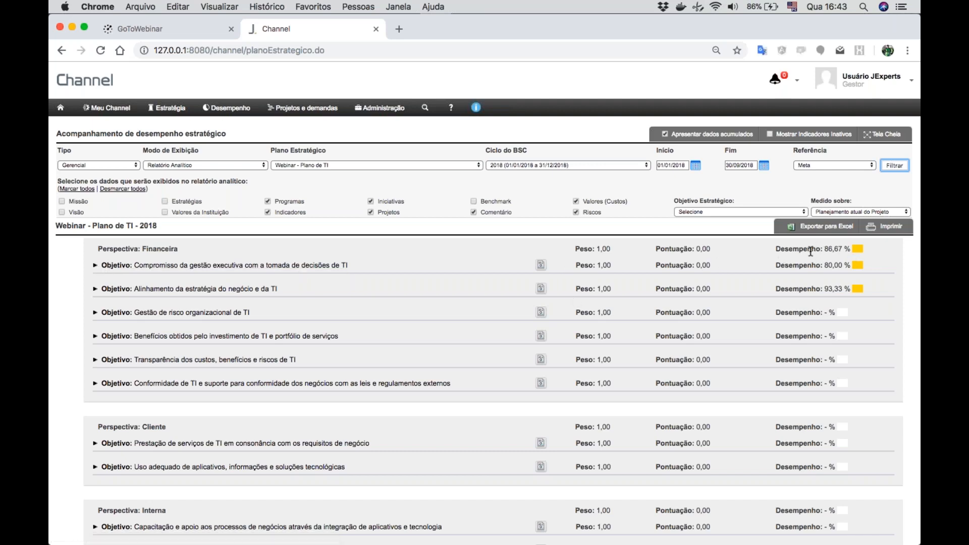
- Expand the objective "Compromisso da gestão executiva com a tomada de decisões de TI" and examine its result indicators, programs and projects
click(238, 266)
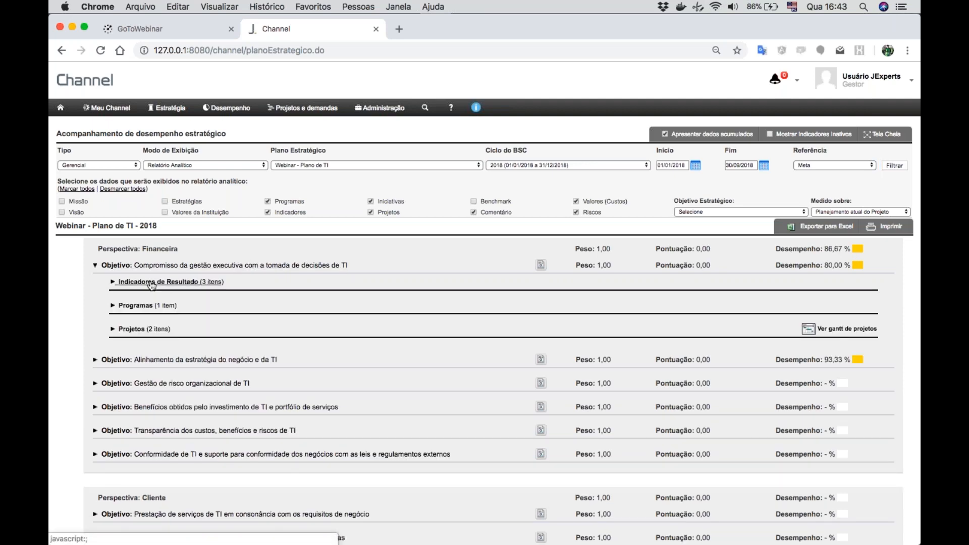
click(152, 283)
click(132, 385)
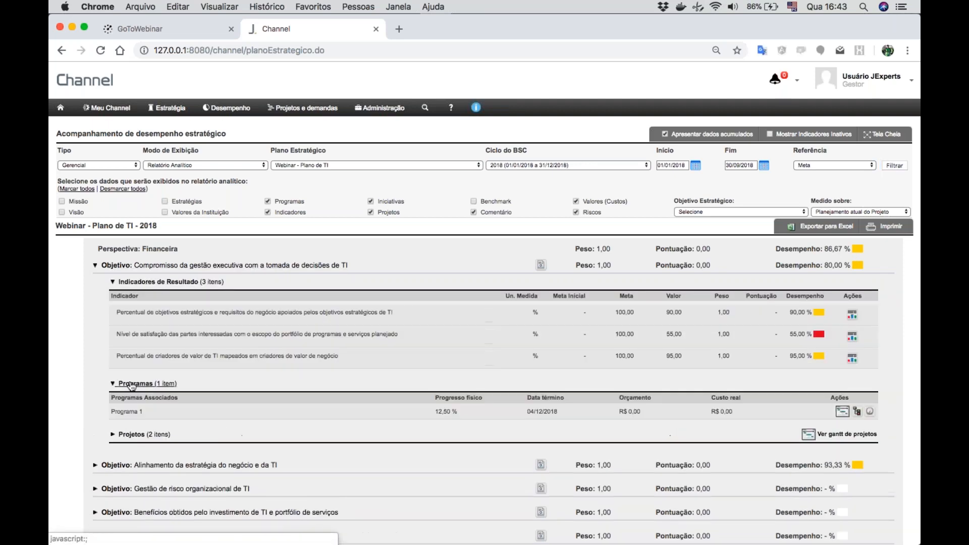
click(133, 432)
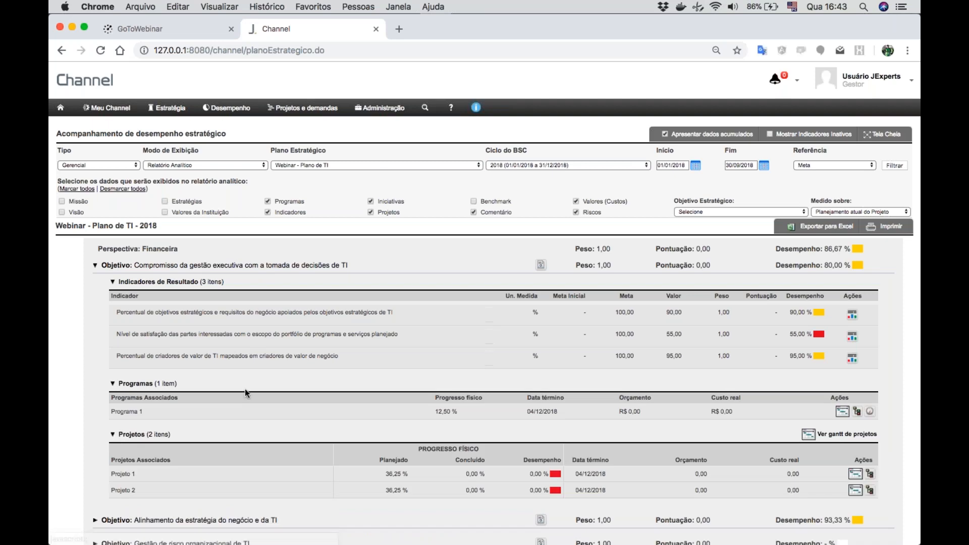
scroll(244, 389, down, 3)
scroll(245, 389, down, 2)
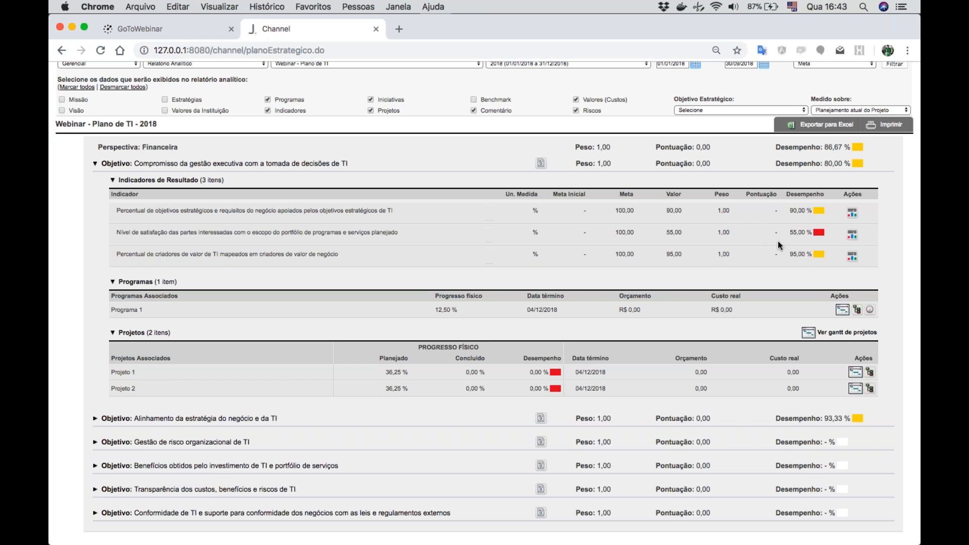
- Expand the objective "Alinhamento da estratégia do negócio e da TI" and show its result indicators and projects
scroll(447, 320, down, 5)
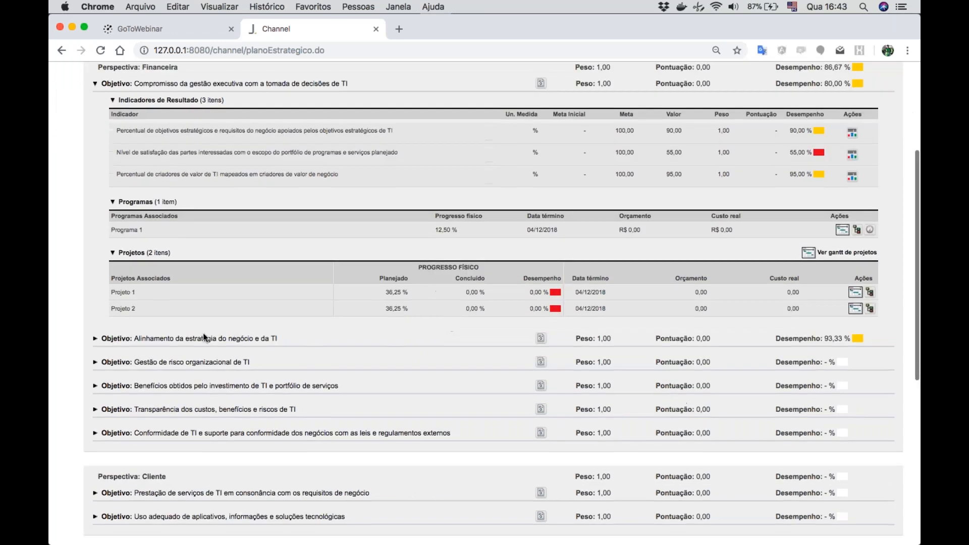
click(205, 338)
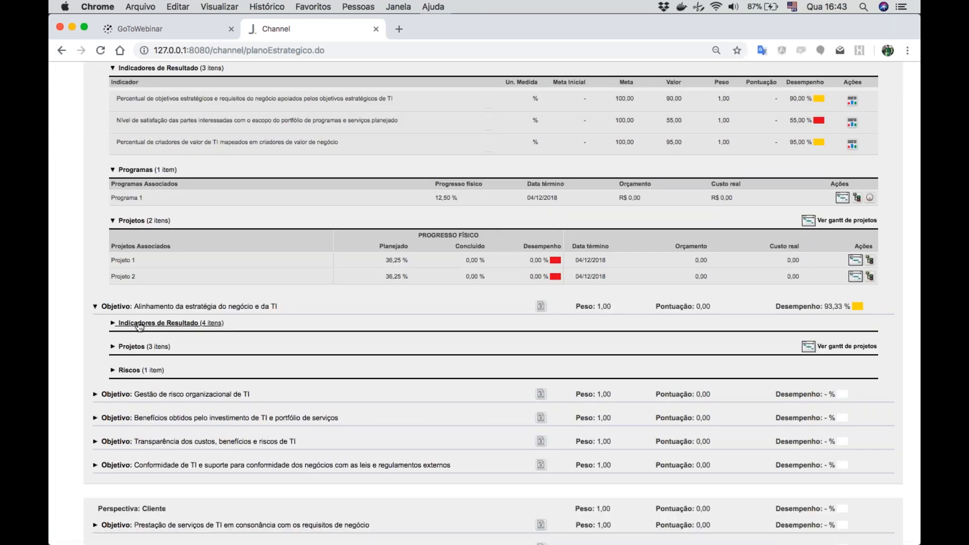
click(142, 324)
scroll(895, 267, down, 3)
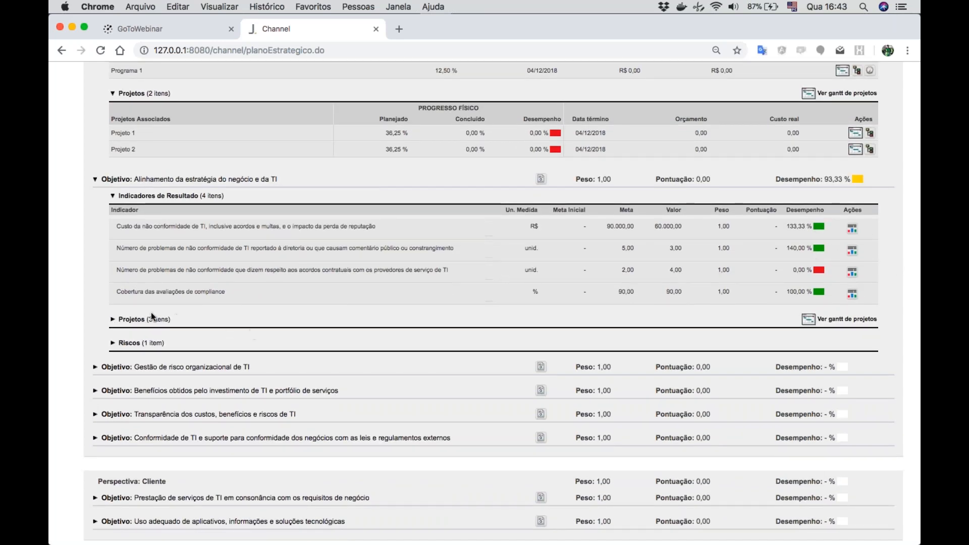
click(132, 319)
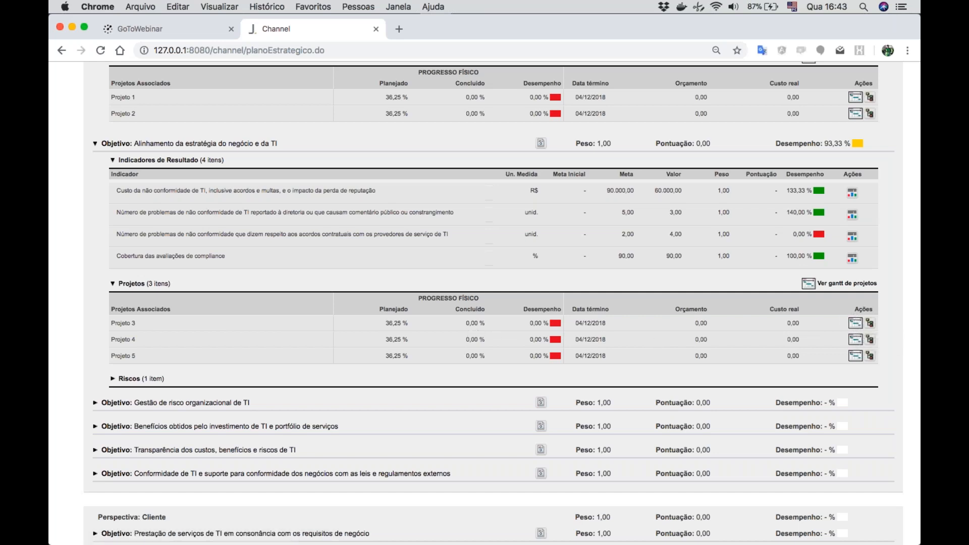
- Open the Gantt chart of Projeto 3, examine its activity schedule, and close the chart
click(856, 323)
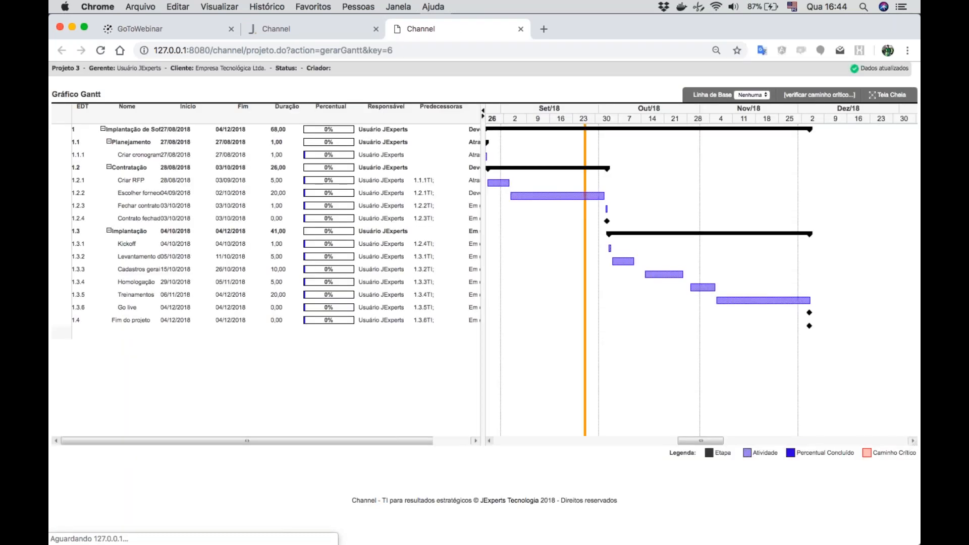
mouse_move(615, 231)
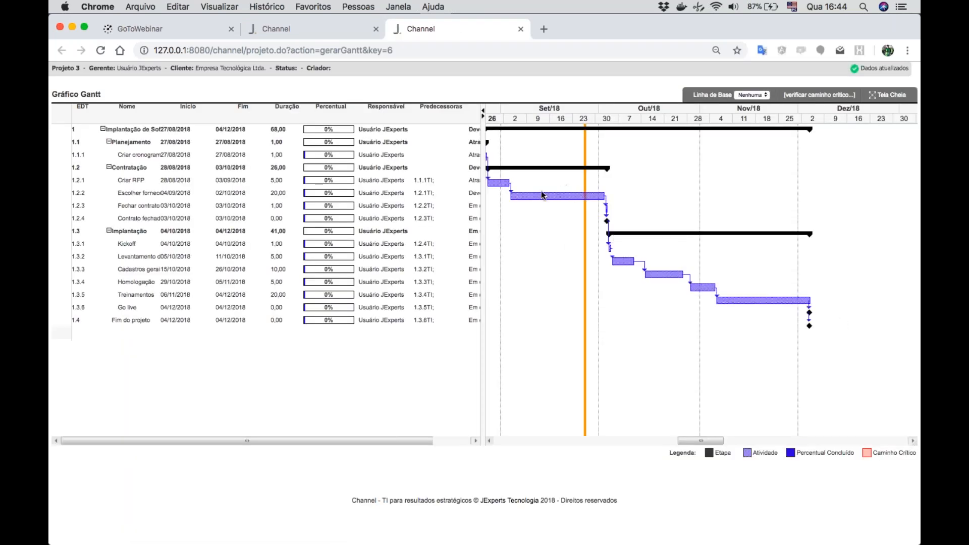
mouse_move(584, 191)
click(520, 30)
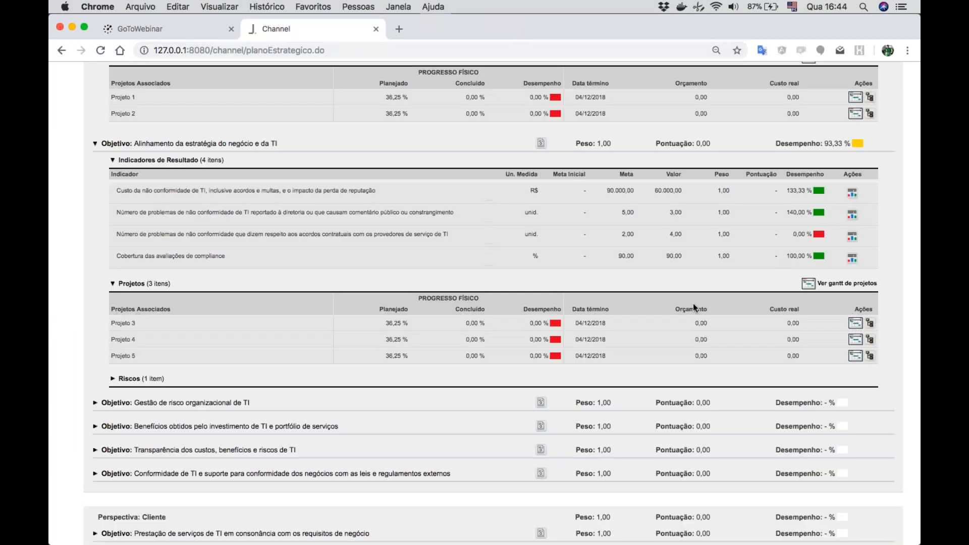
- Expand the risks of "Alinhamento da estratégia do negócio e da TI" and review the items linked to both expanded objectives
click(132, 378)
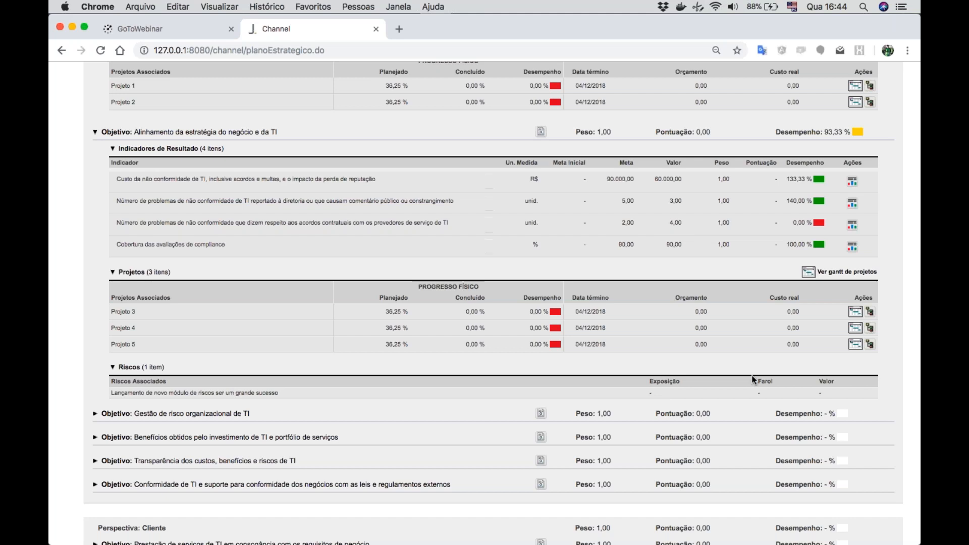
scroll(752, 380, up, 1)
scroll(752, 380, down, 1)
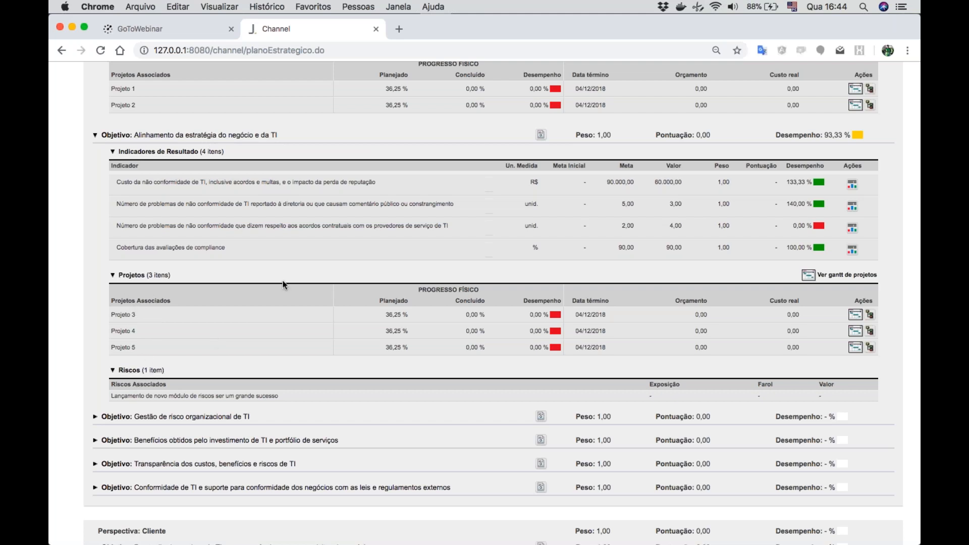
scroll(283, 280, up, 5)
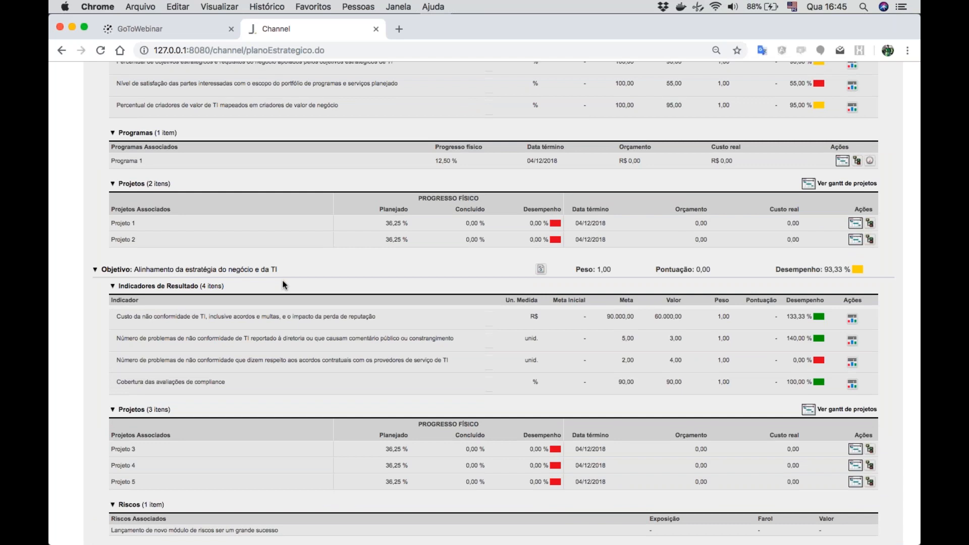
scroll(283, 280, up, 3)
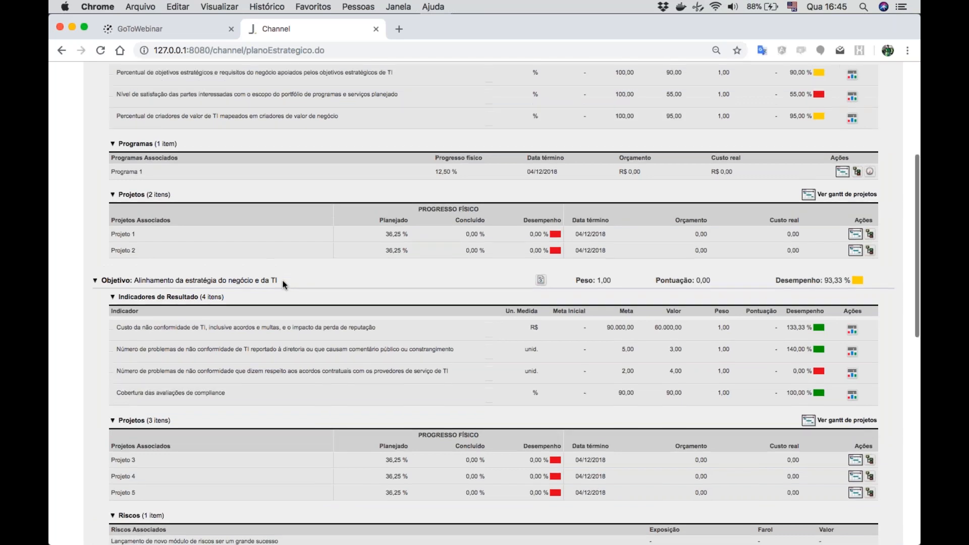
scroll(283, 279, down, 4)
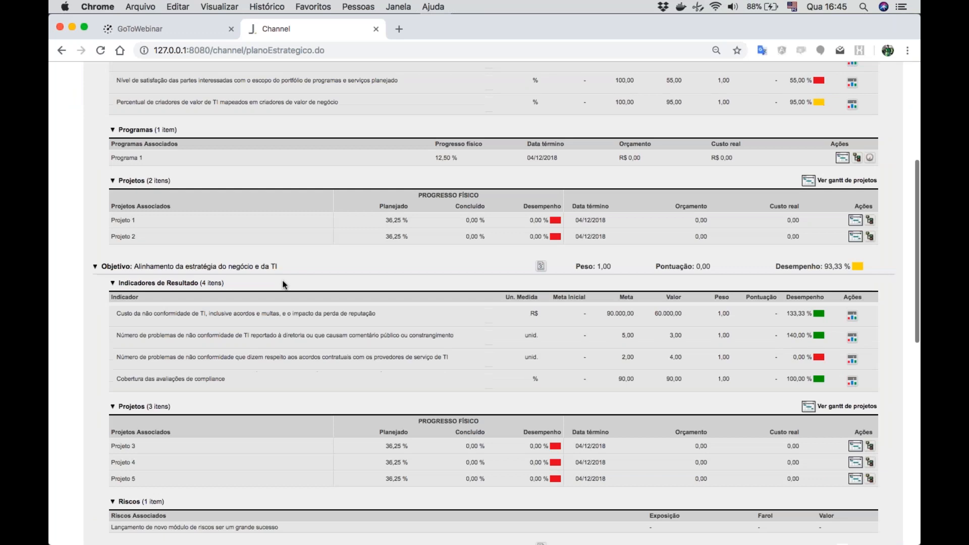
- Generate the report as "Relatório por período" and examine the monthly indicator values through Setembro/2018
scroll(282, 279, up, 10)
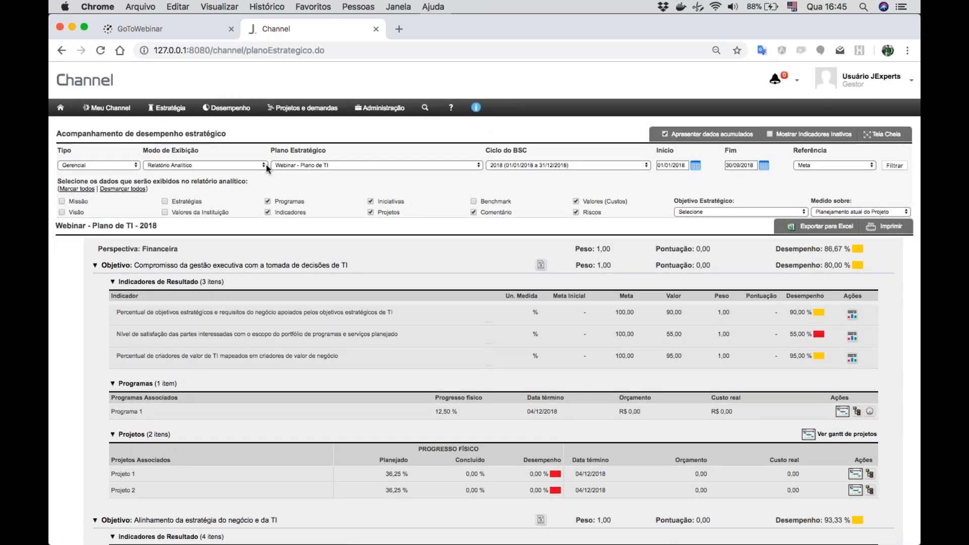
click(223, 165)
click(203, 170)
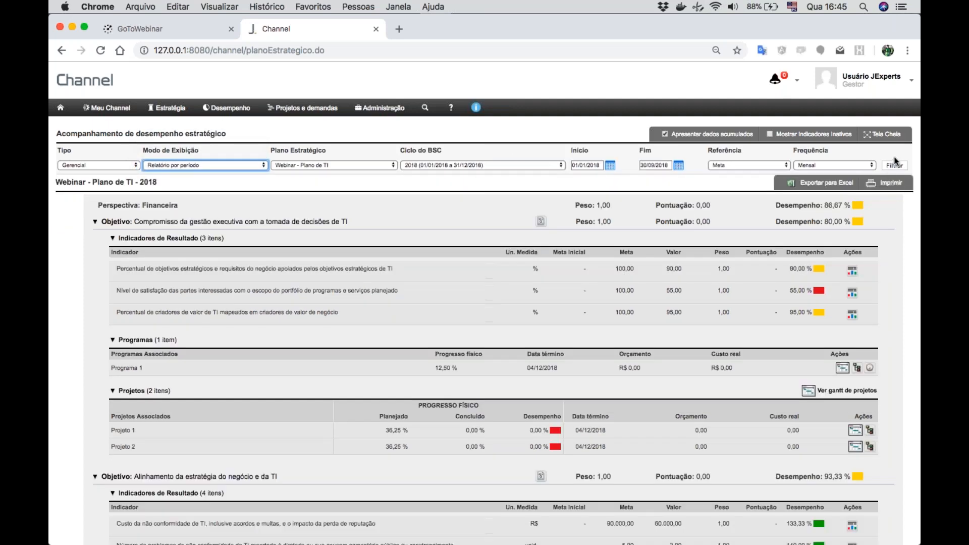
click(892, 165)
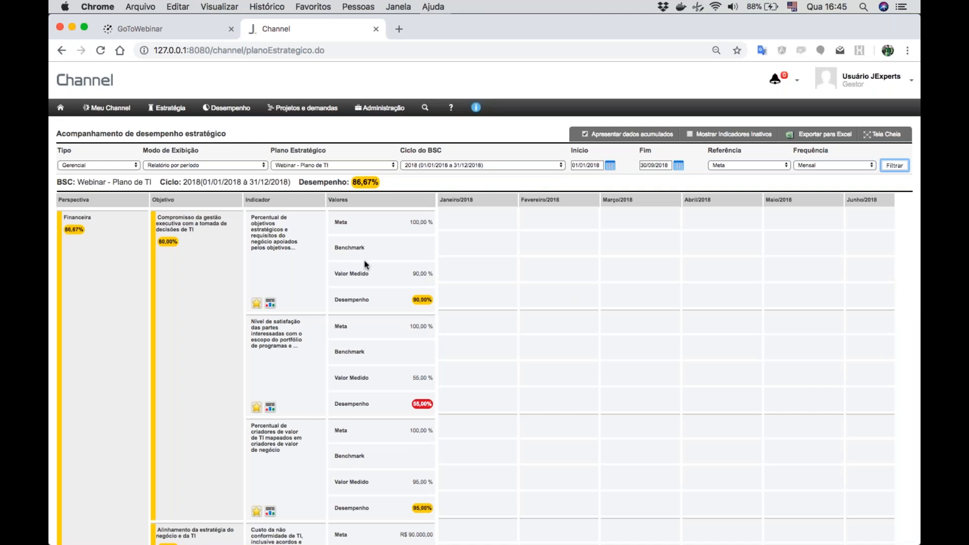
click(913, 294)
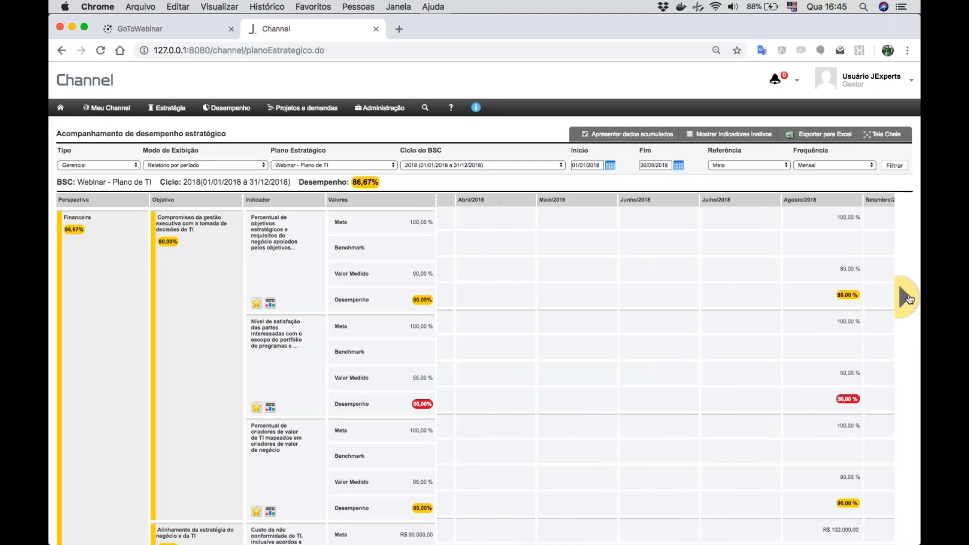
click(910, 299)
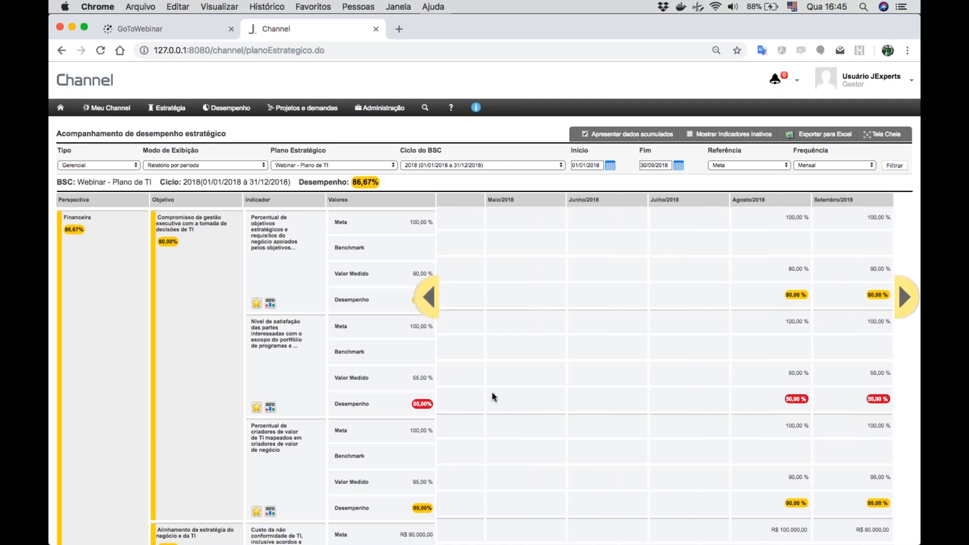
scroll(494, 396, down, 3)
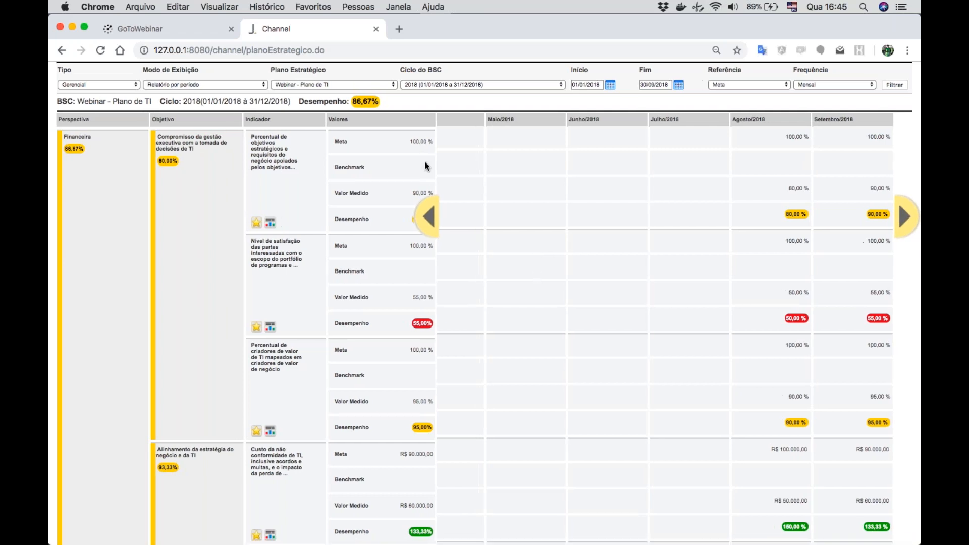
- Generate the report as "Painel Estratégico" for the plan "Webinar - Plano de TI"
click(347, 84)
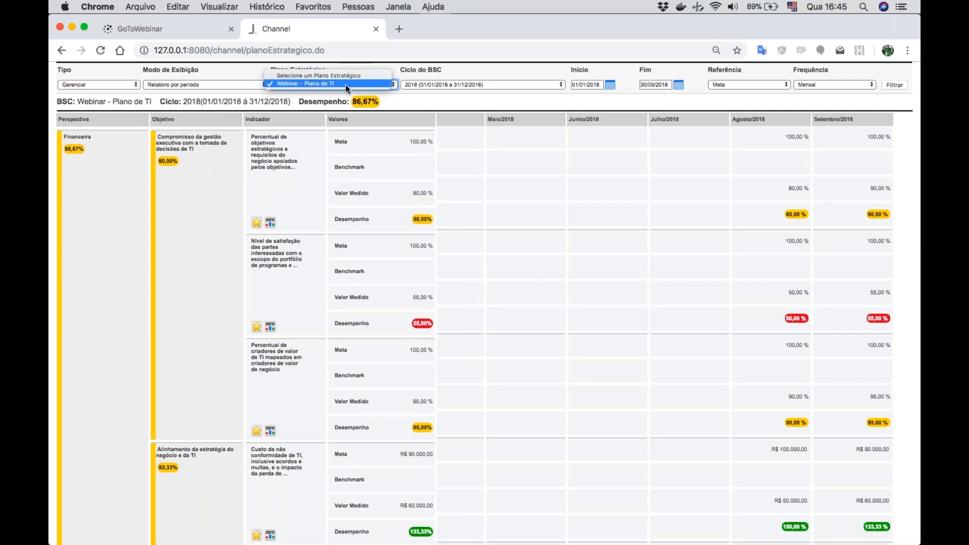
click(345, 83)
click(208, 84)
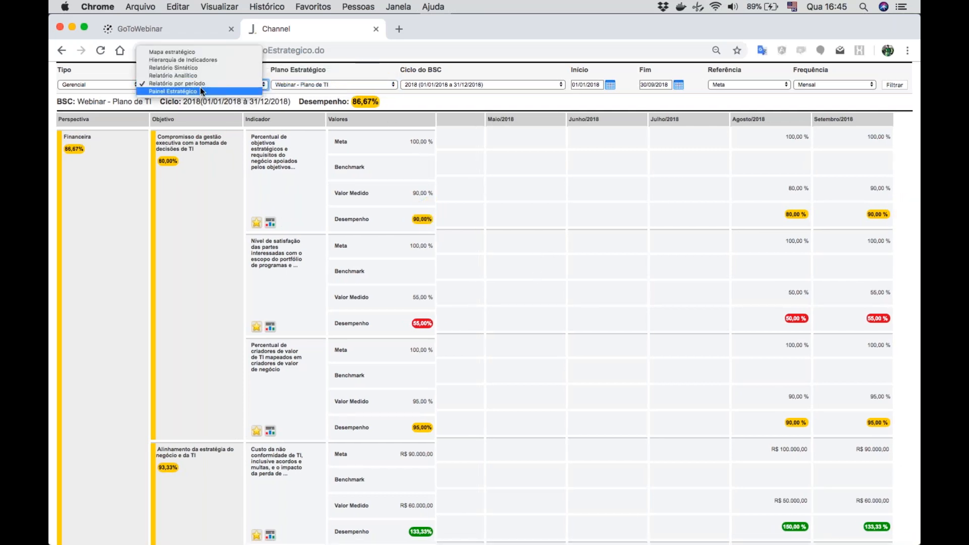
click(190, 90)
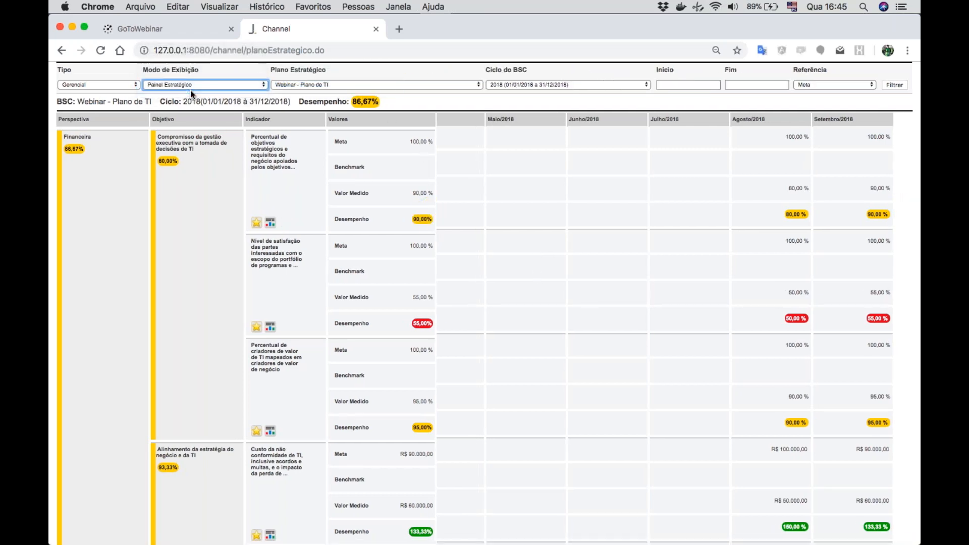
click(897, 83)
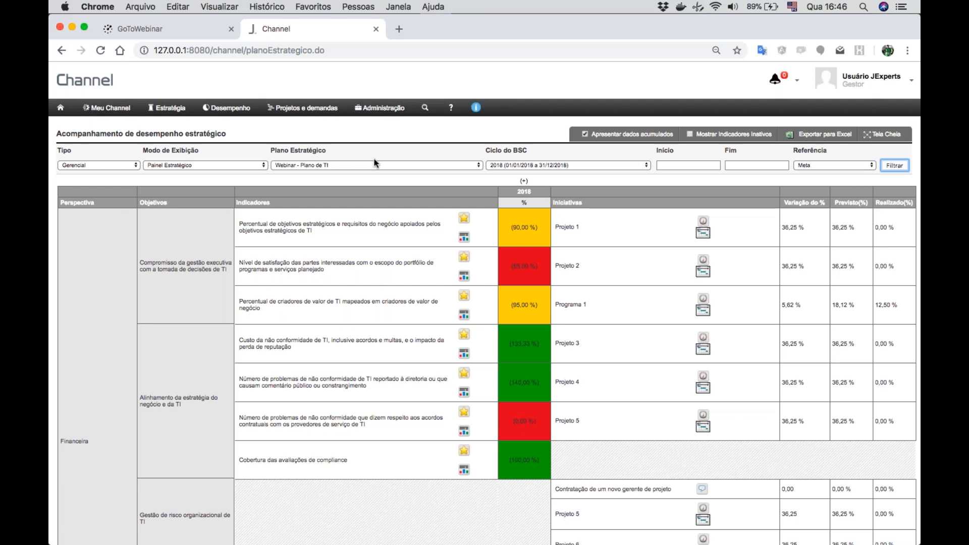
- Open the control panel "Monitoramento e gestão de indicadores estratégicos" for configuration and select its "Perspectiva Financeira" indicator table
click(230, 111)
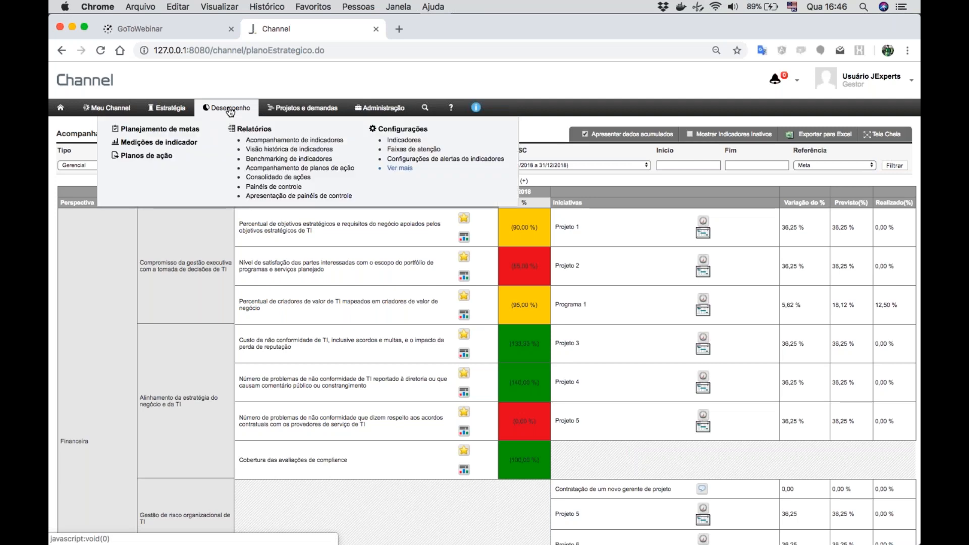
click(280, 188)
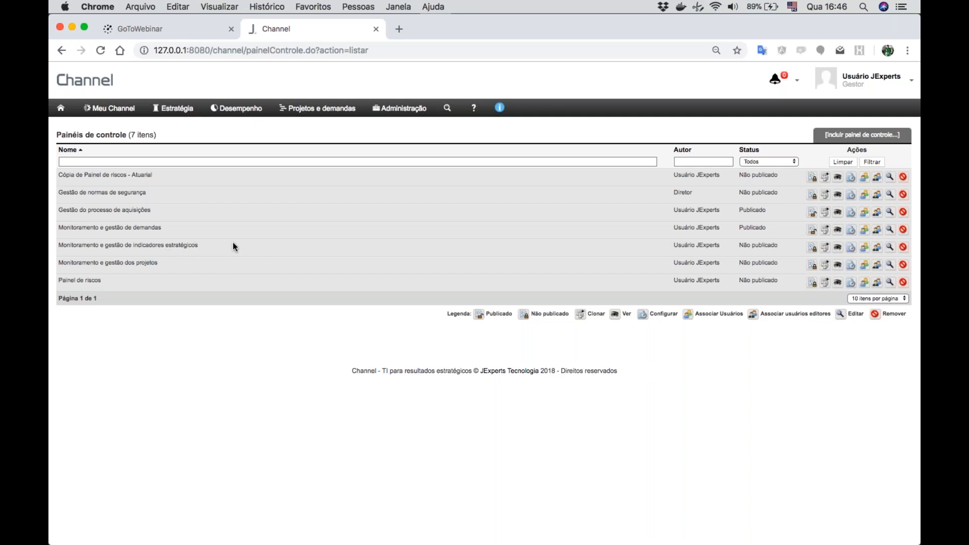
click(852, 250)
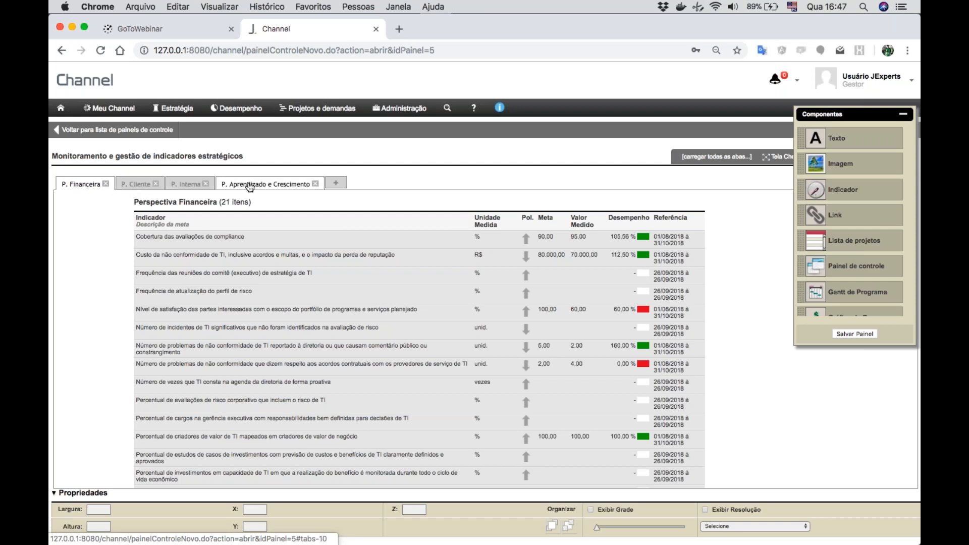
click(313, 297)
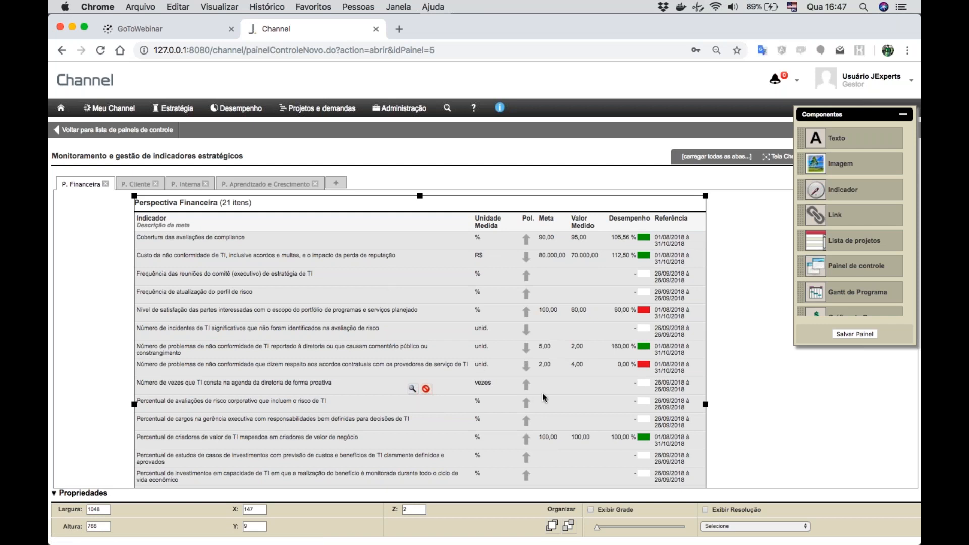
- Examine the indicator tables of the "P. Financeira", "P. Cliente", "P. Interna" and "P. Aprendizado e Crescimento" perspectives
scroll(790, 412, down, 5)
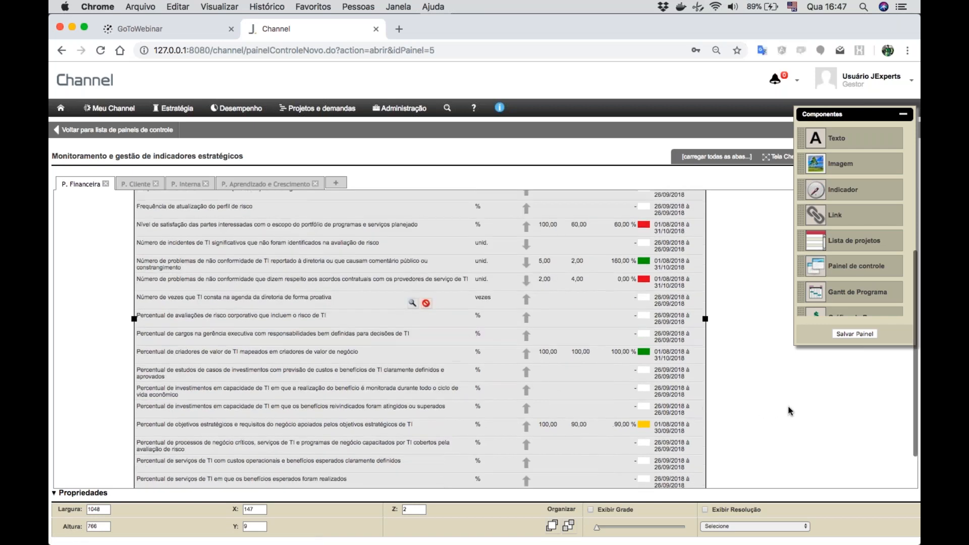
scroll(790, 412, up, 5)
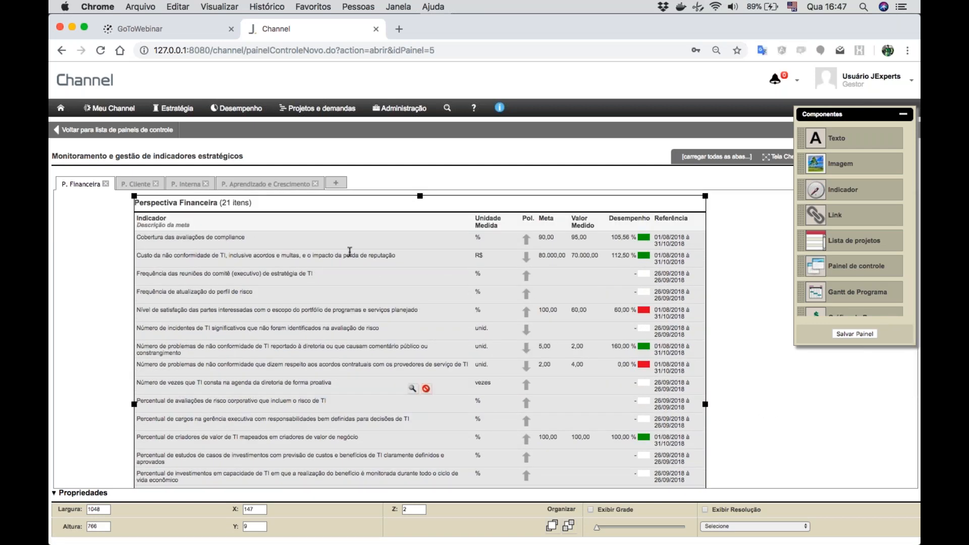
click(135, 184)
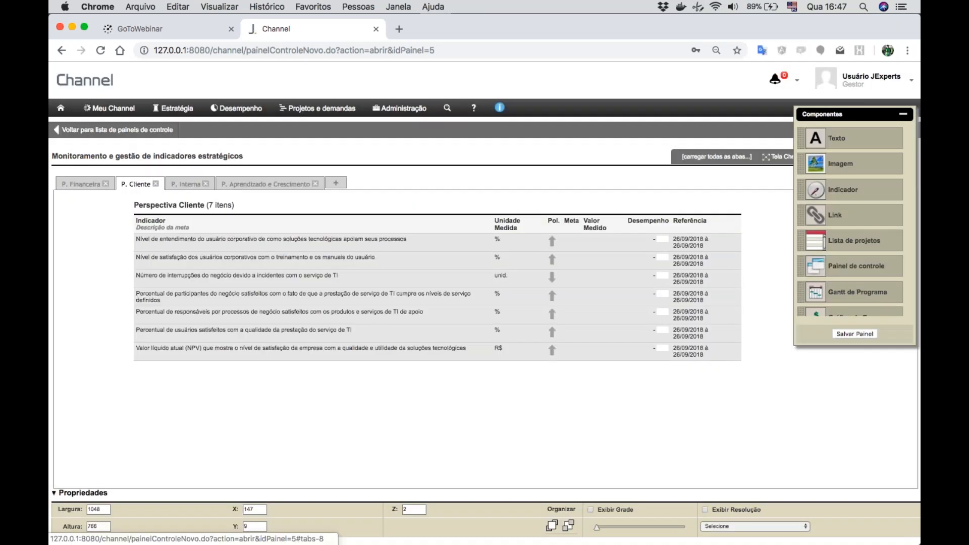
click(183, 185)
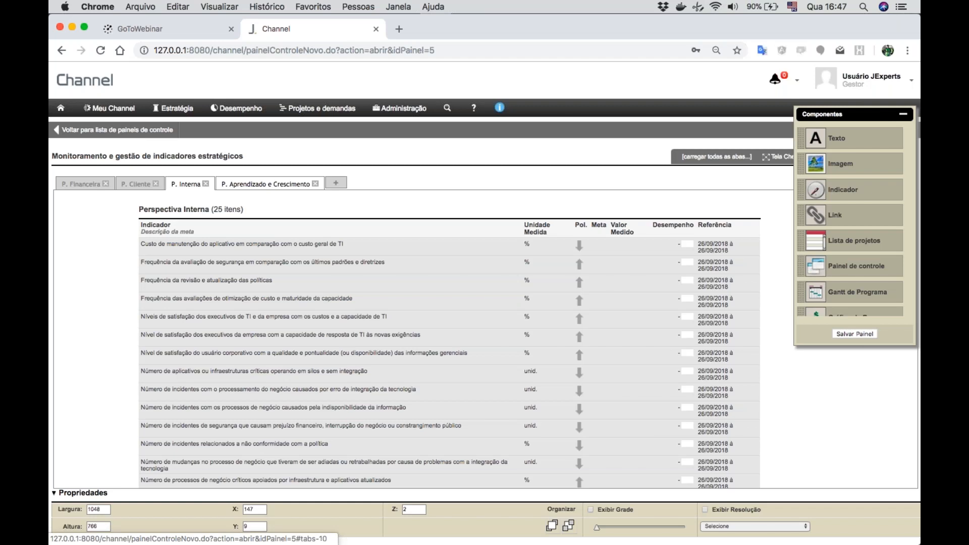
click(266, 184)
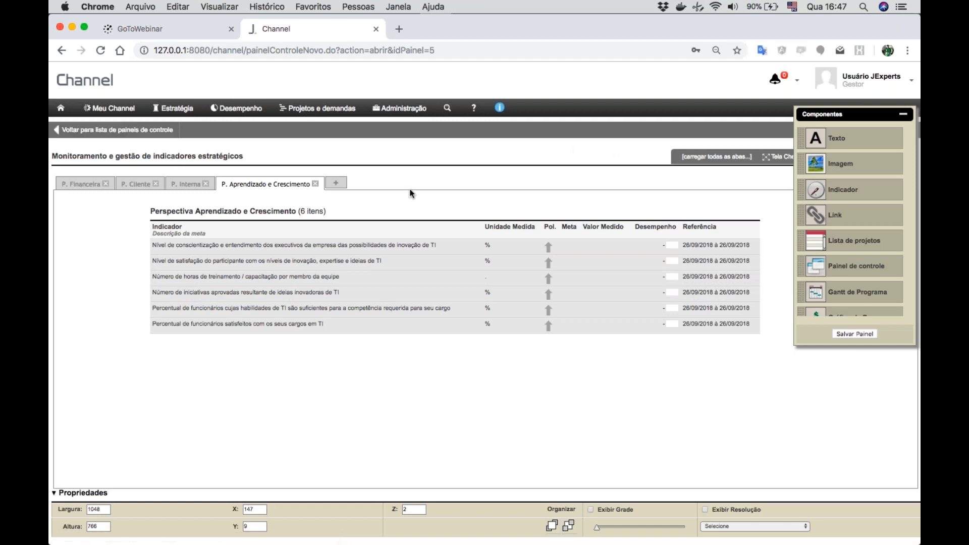
- Open the control panel "Monitoramento e gestão dos projetos" for configuration, select its "Total de Projetos" chart and browse the available components
click(67, 131)
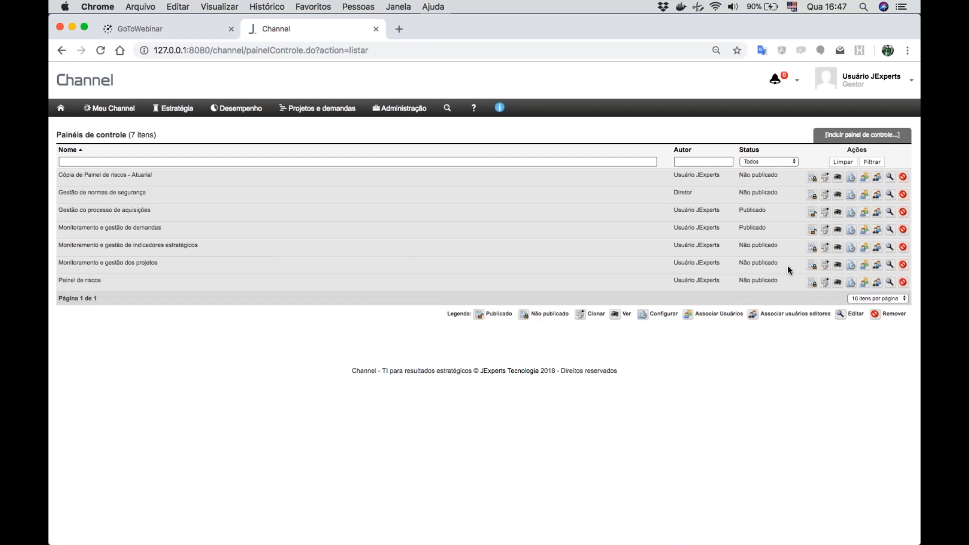
click(852, 268)
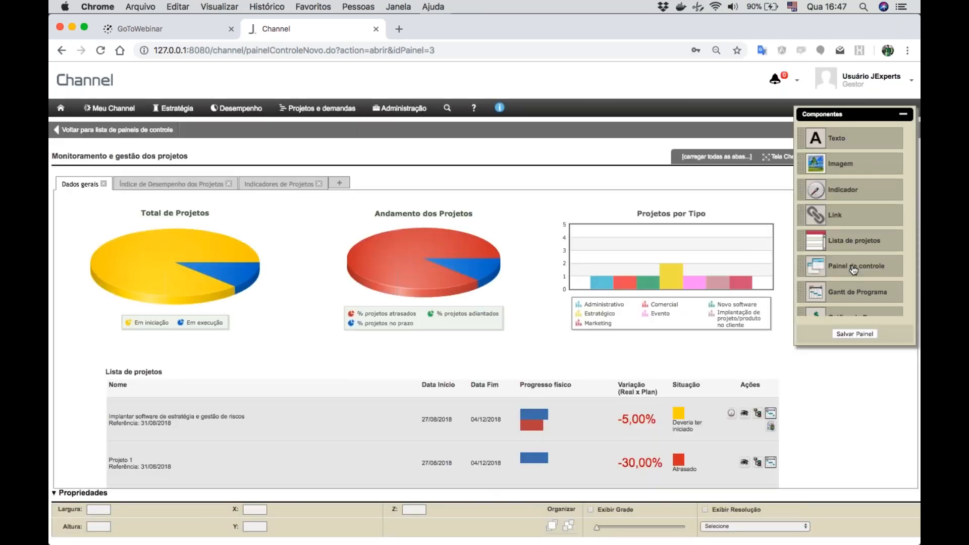
click(140, 269)
click(141, 268)
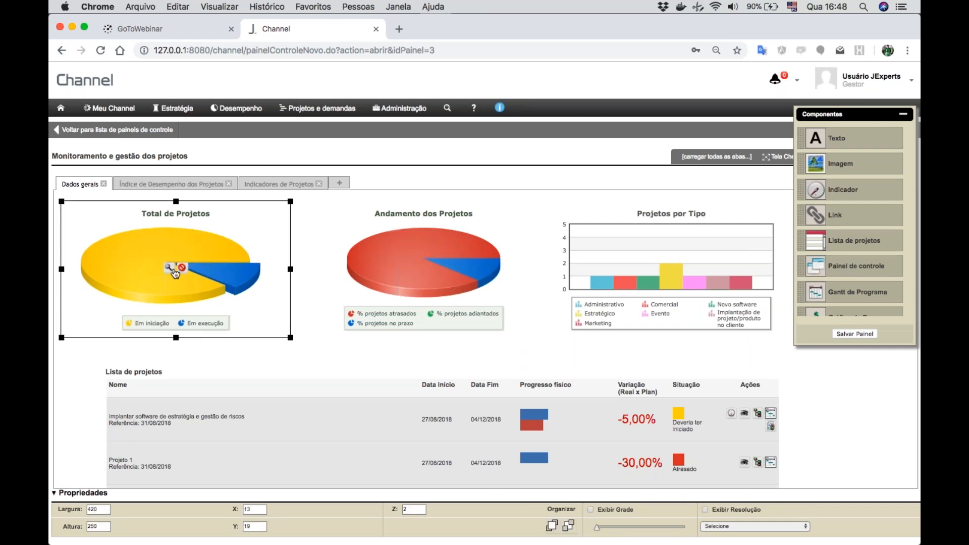
scroll(878, 303, down, 5)
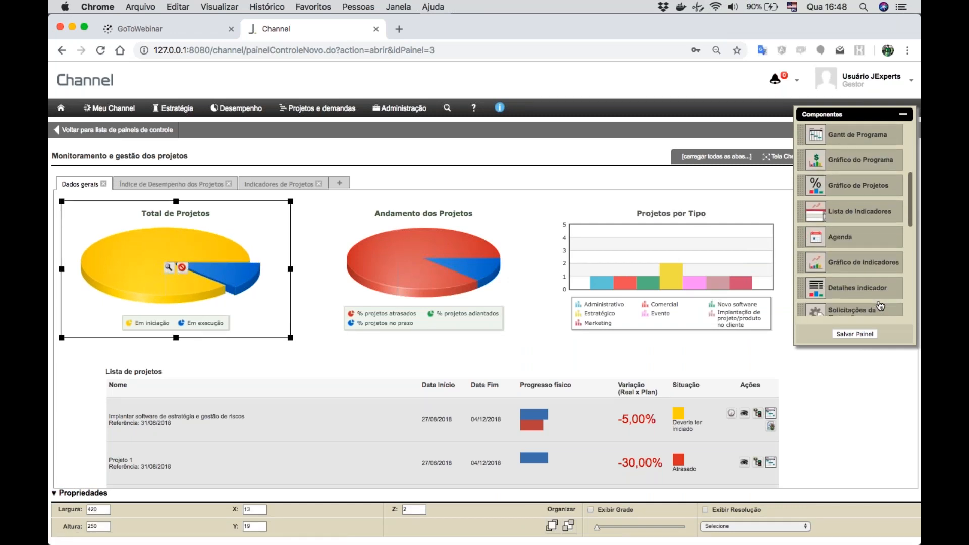
scroll(880, 306, down, 6)
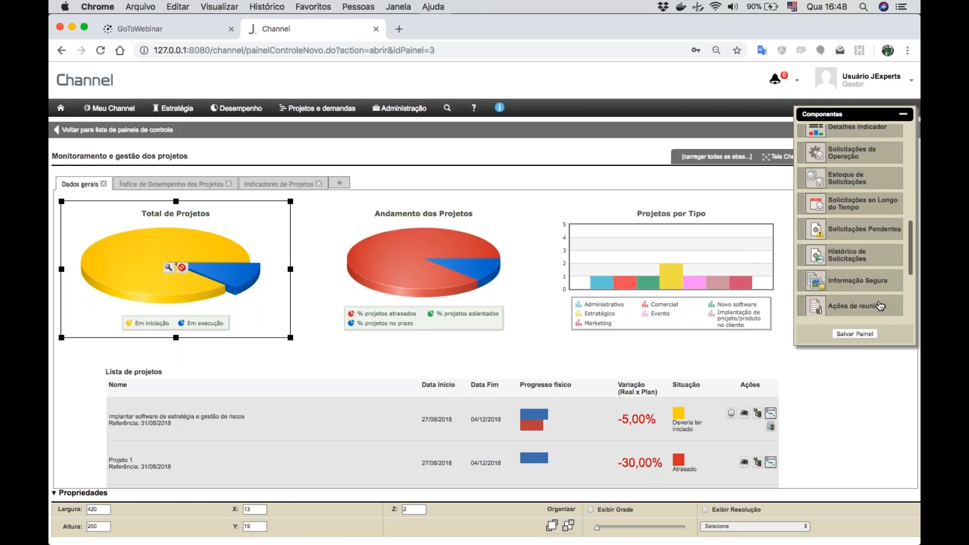
scroll(880, 305, down, 1)
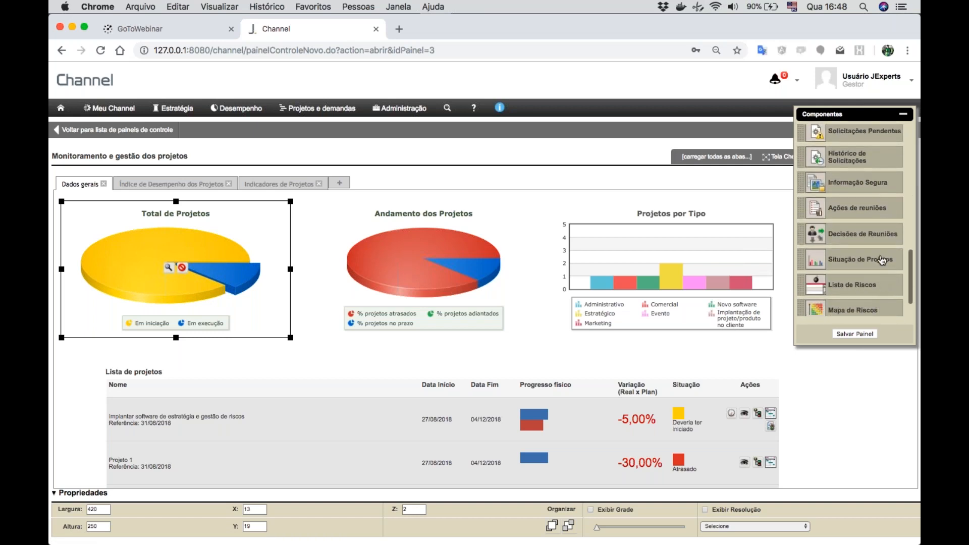
- Set the "Total de Projetos" chart's display model to "Rosca" and save the component configuration
mouse_move(134, 240)
click(169, 268)
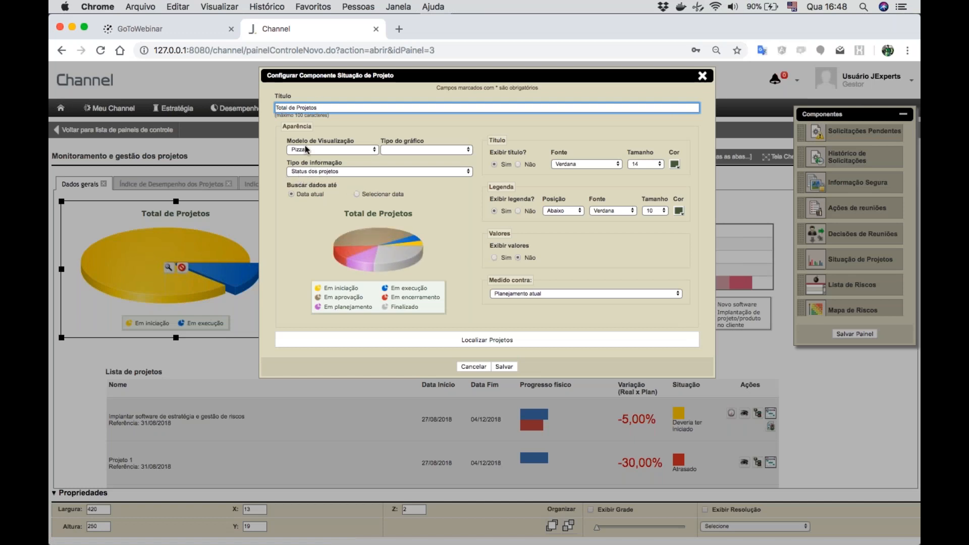
click(348, 149)
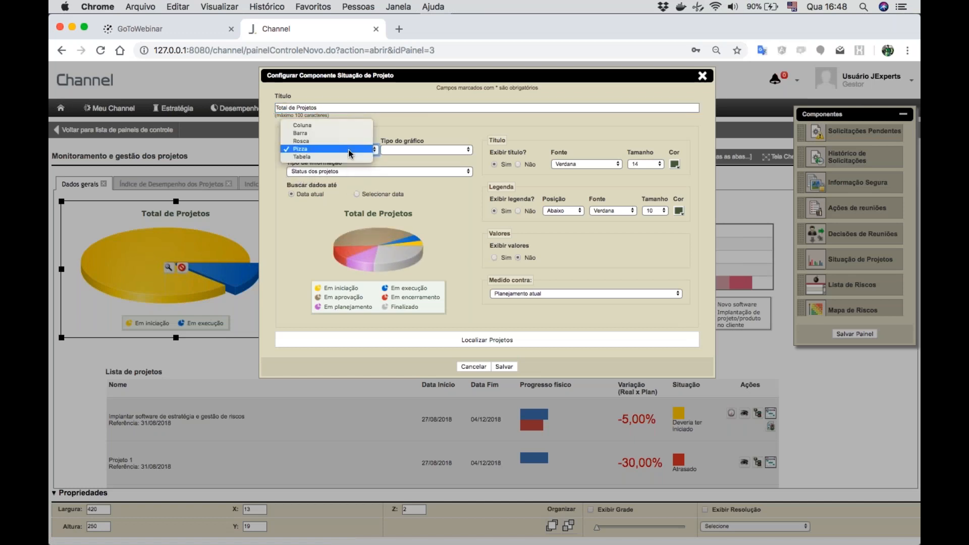
click(312, 140)
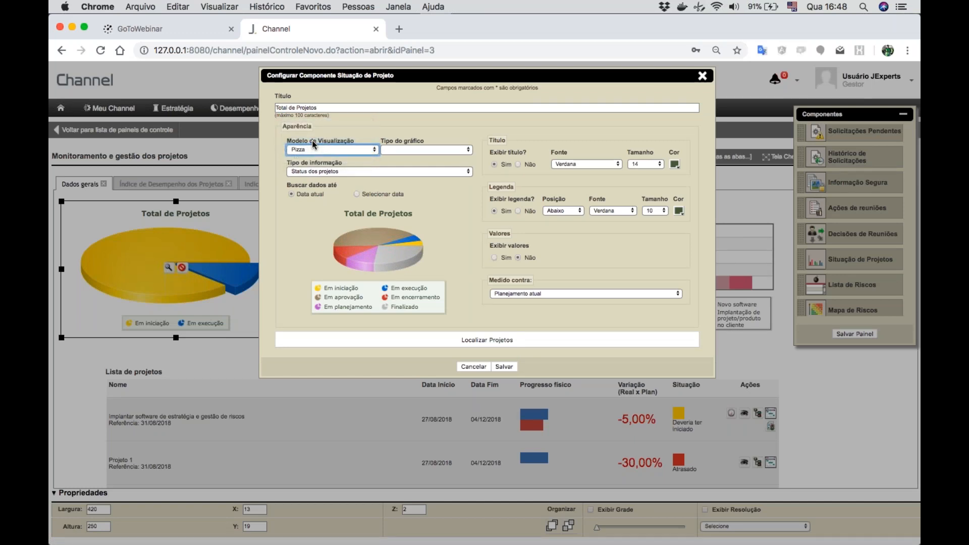
click(428, 151)
click(404, 149)
click(509, 367)
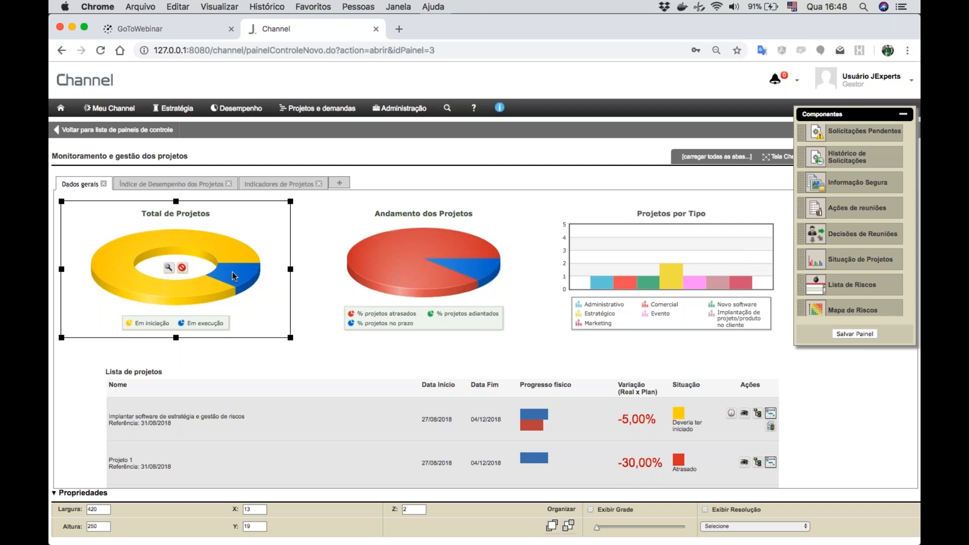
- Examine the "Andamento dos Projetos" and "Projetos por Tipo" charts and the "Lista de projetos" table
mouse_move(453, 271)
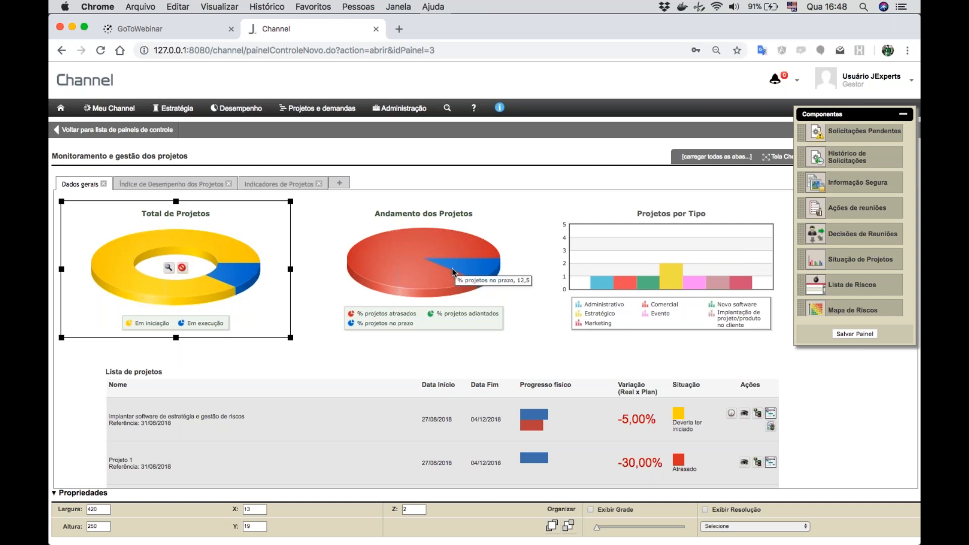
mouse_move(674, 280)
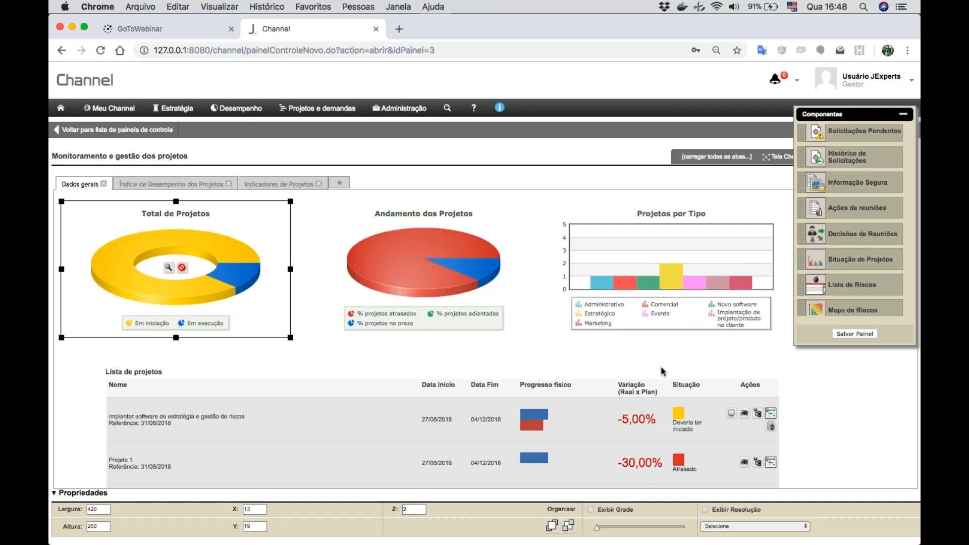
scroll(663, 371, down, 3)
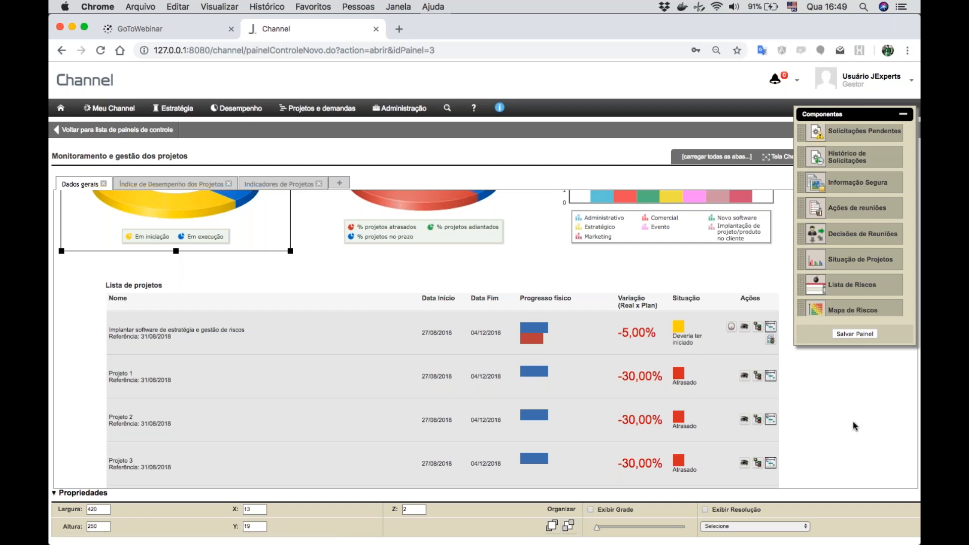
scroll(853, 427, down, 4)
scroll(853, 422, down, 1)
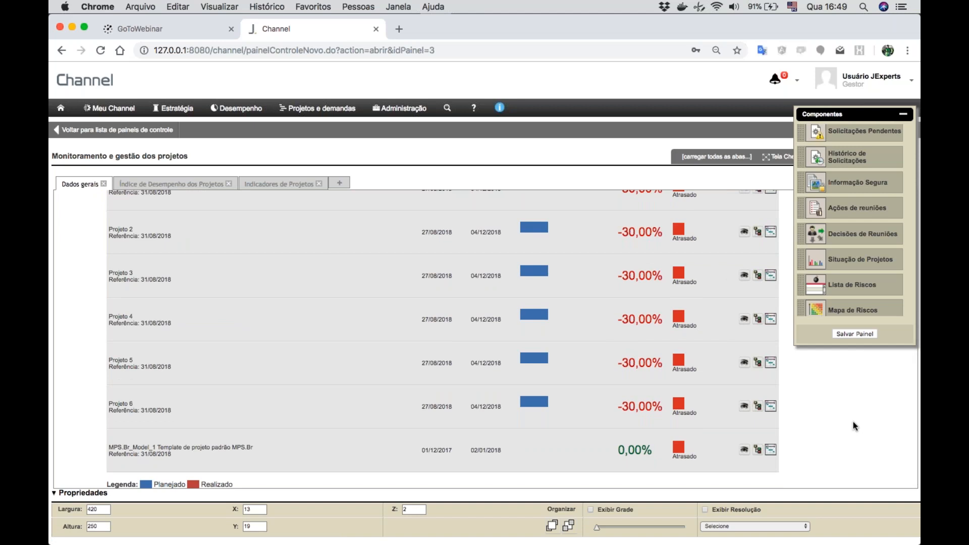
scroll(853, 422, up, 6)
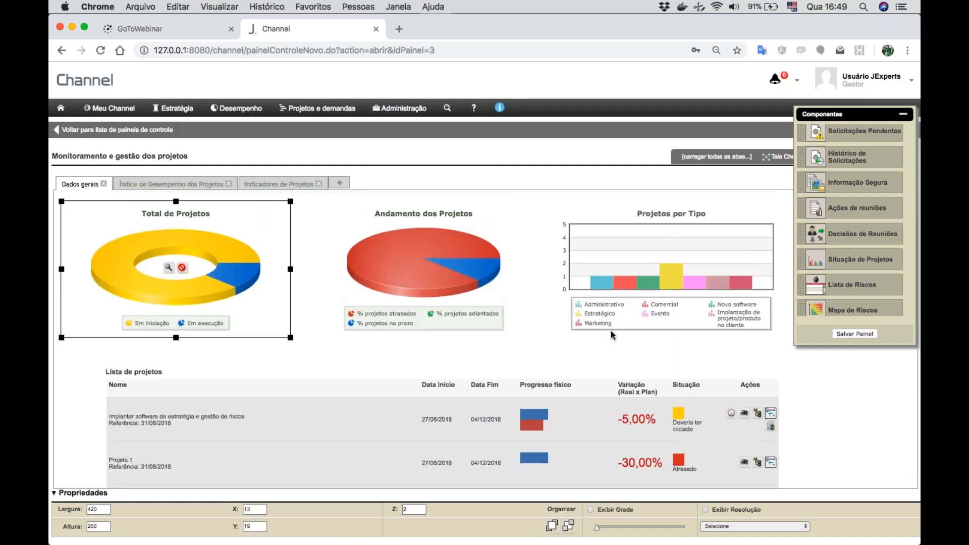
- Open the user associations of the panel "Monitoramento e gestão de indicadores estratégicos" and give all areas and users viewing access
click(104, 130)
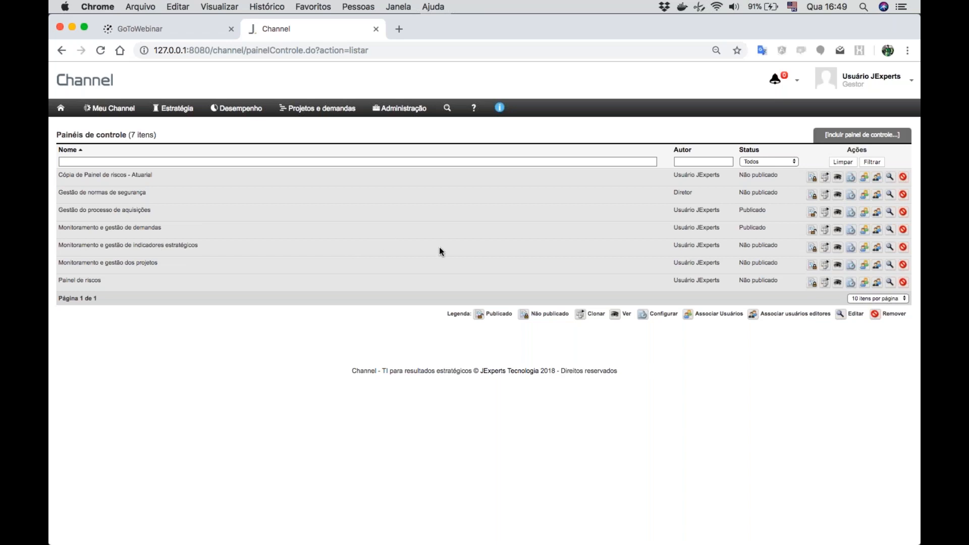
click(865, 249)
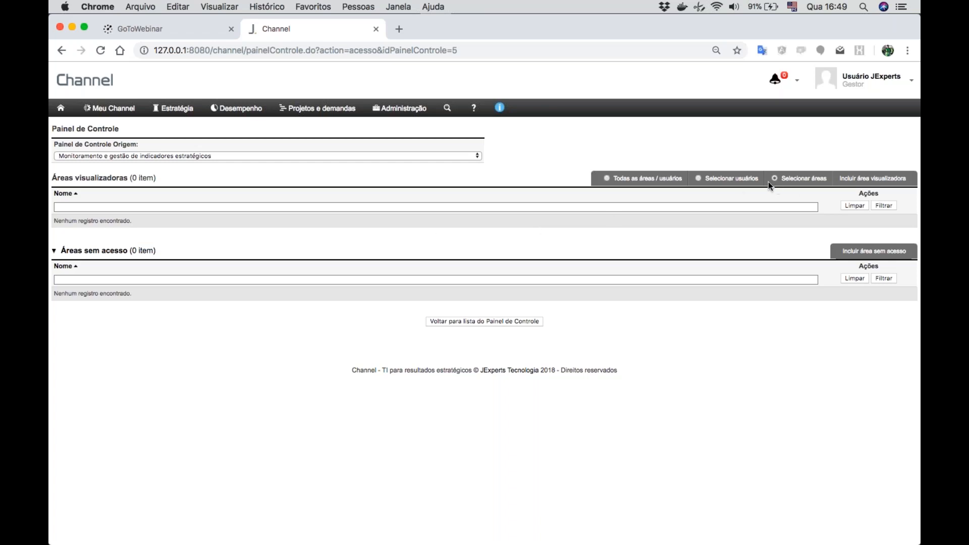
click(608, 179)
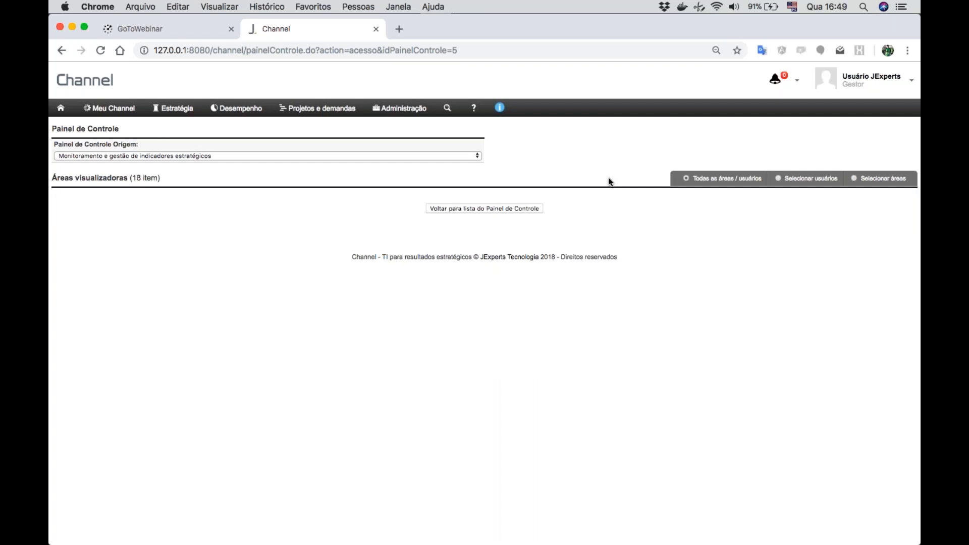
- Switch the panel's access to selected users and associate Diretor, Gerente de operações and the other two Presidência users
click(777, 179)
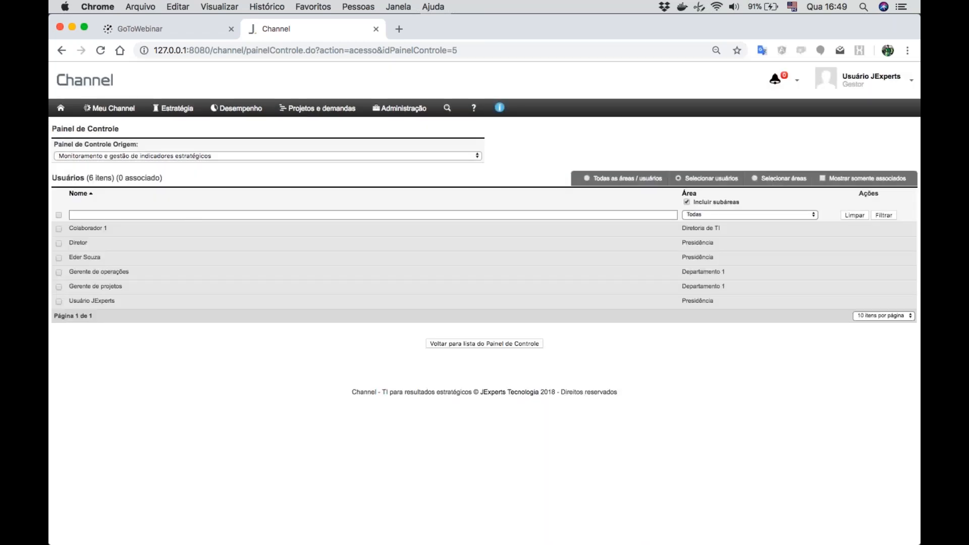
click(58, 243)
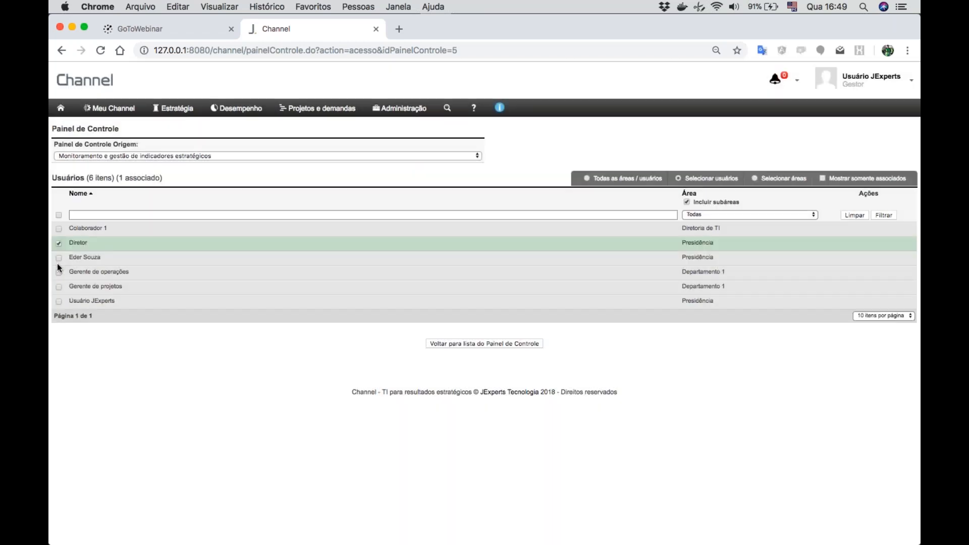
click(59, 258)
click(58, 272)
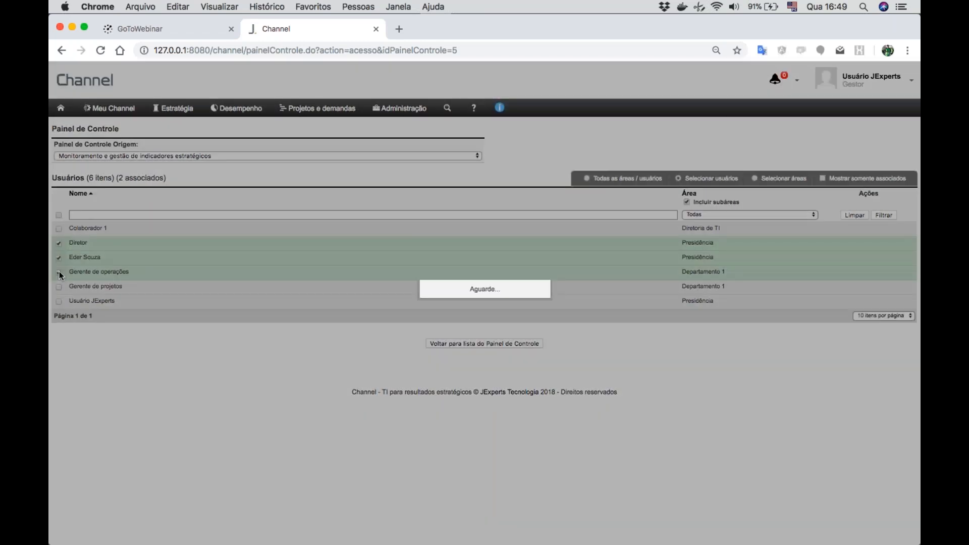
click(59, 302)
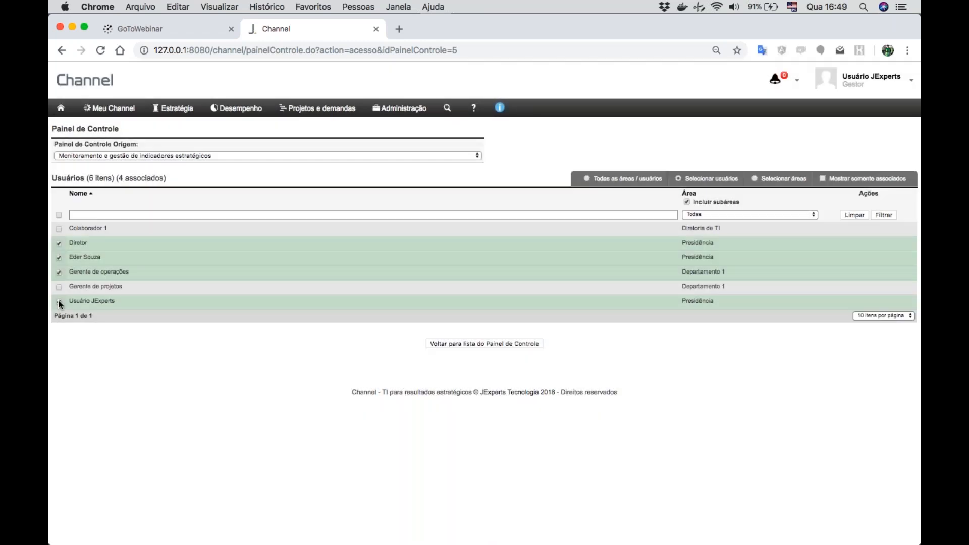
- Switch the panel's access to selected areas, add "Diretoria de TI" as an area without access and return to the panel list
click(754, 178)
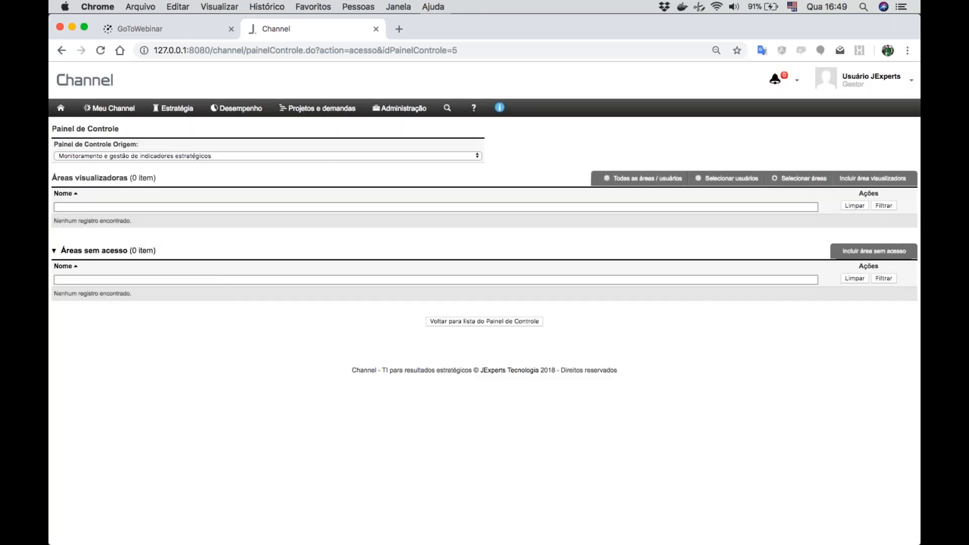
click(869, 252)
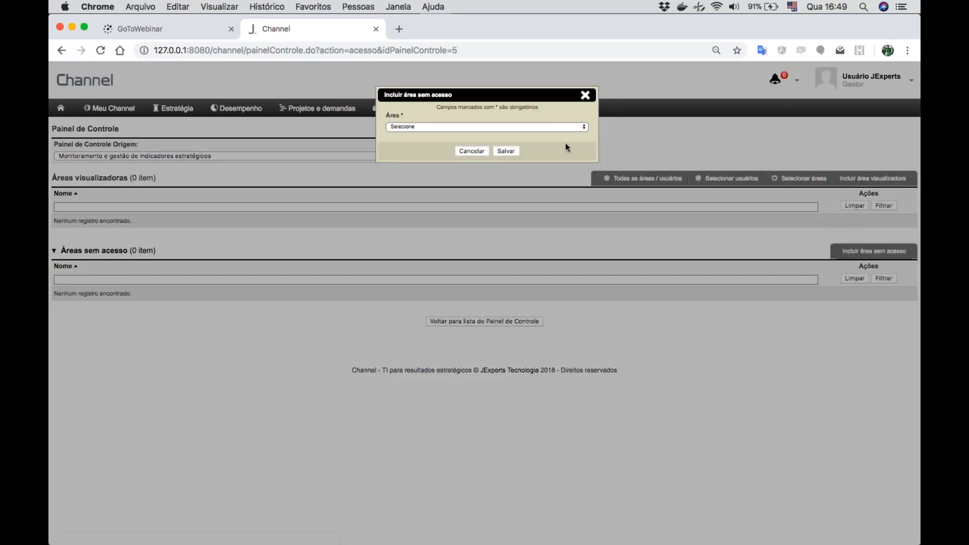
click(527, 126)
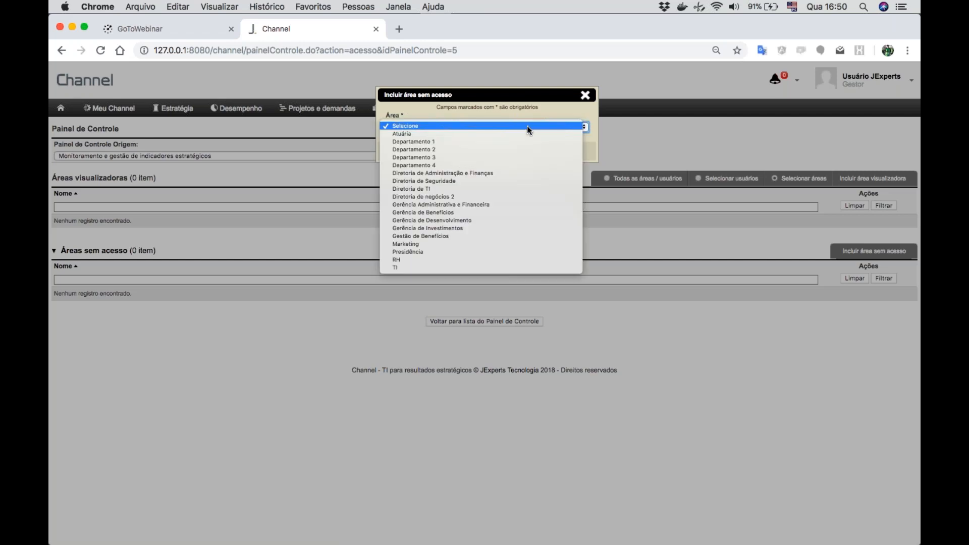
click(419, 189)
click(504, 150)
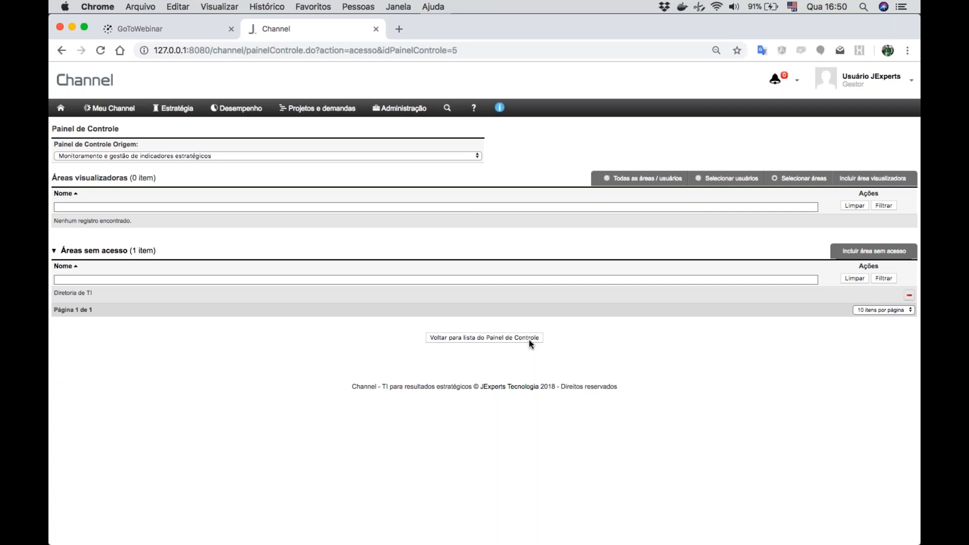
click(483, 337)
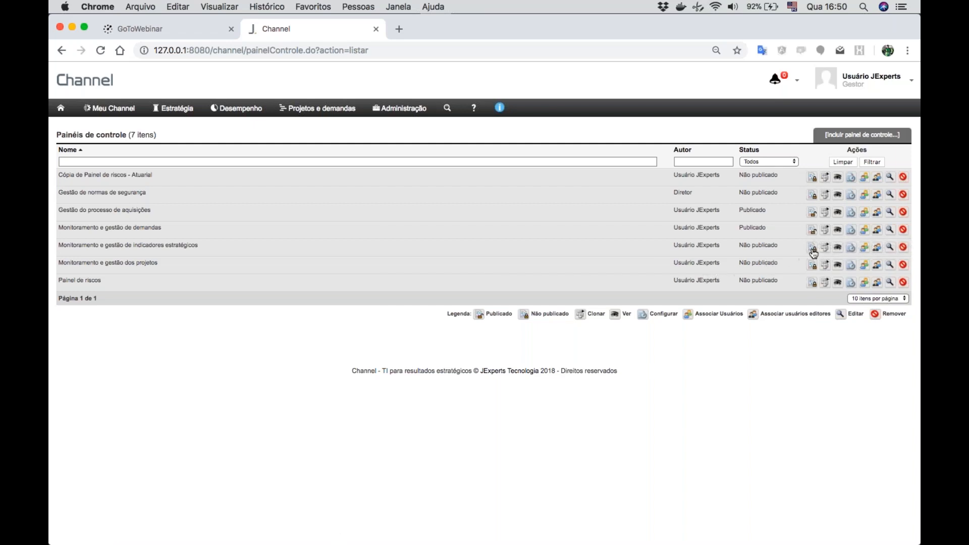
- View the panel "Monitoramento e gestão de indicadores estratégicos" and try its full-screen display
click(839, 248)
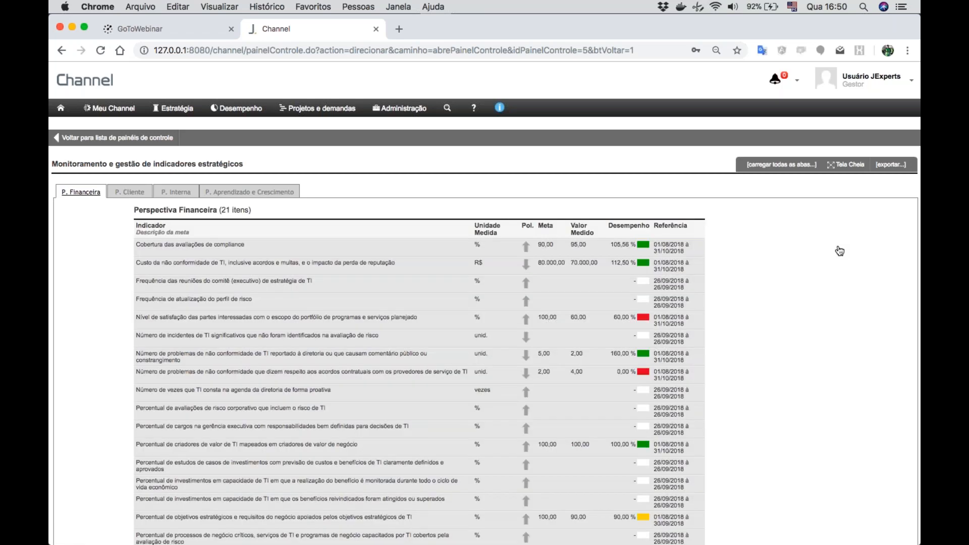
scroll(839, 251, down, 1)
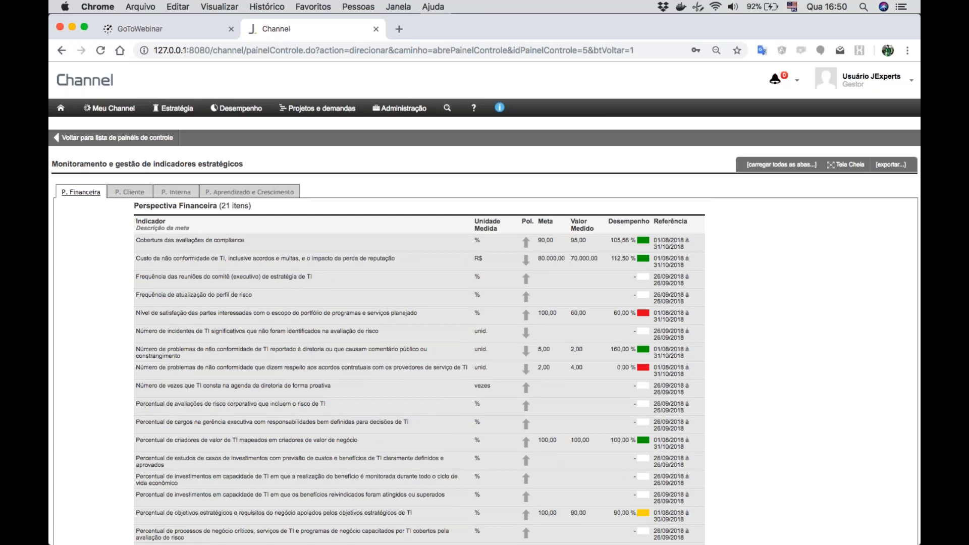
click(847, 165)
click(836, 97)
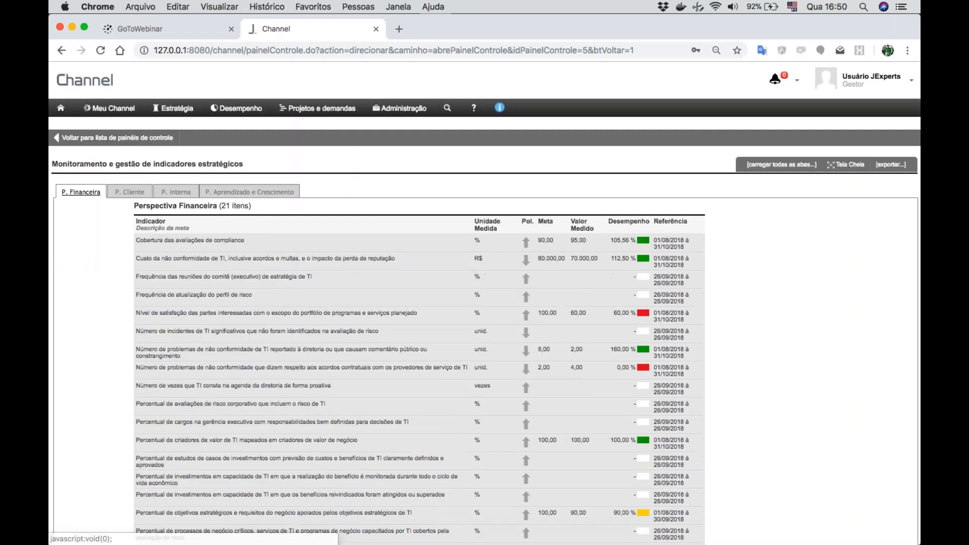
- Return to the home page, examine the views, reports and panels offered in the initial screen settings, and cancel
click(91, 86)
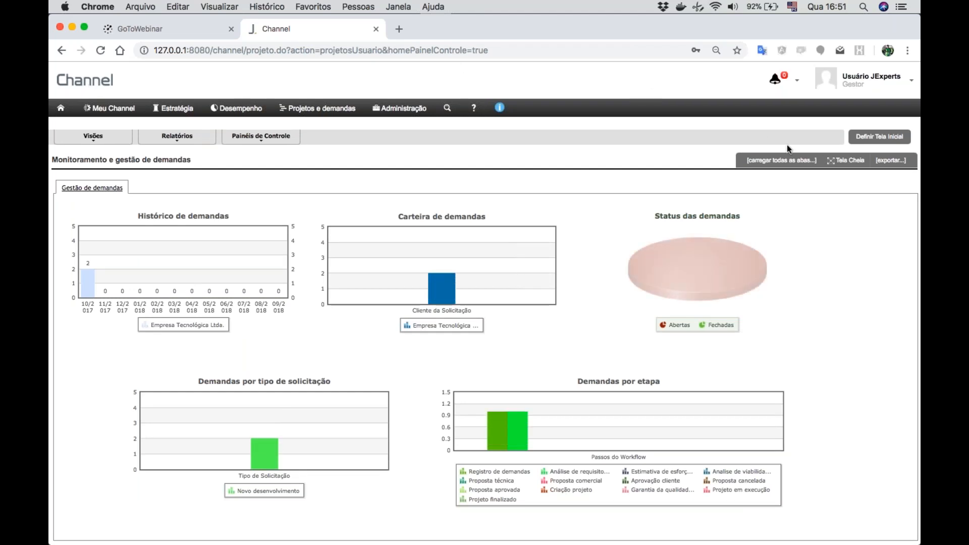
click(882, 137)
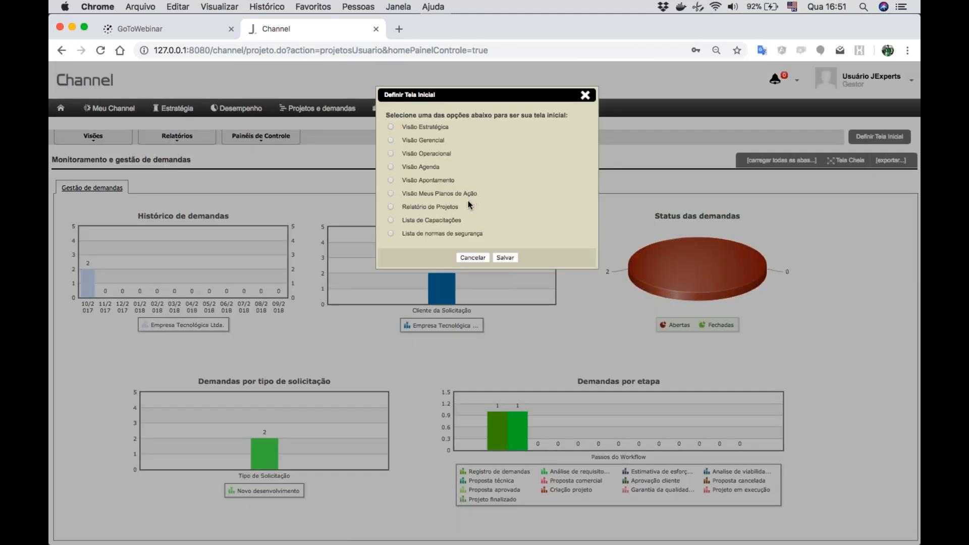
scroll(468, 200, down, 5)
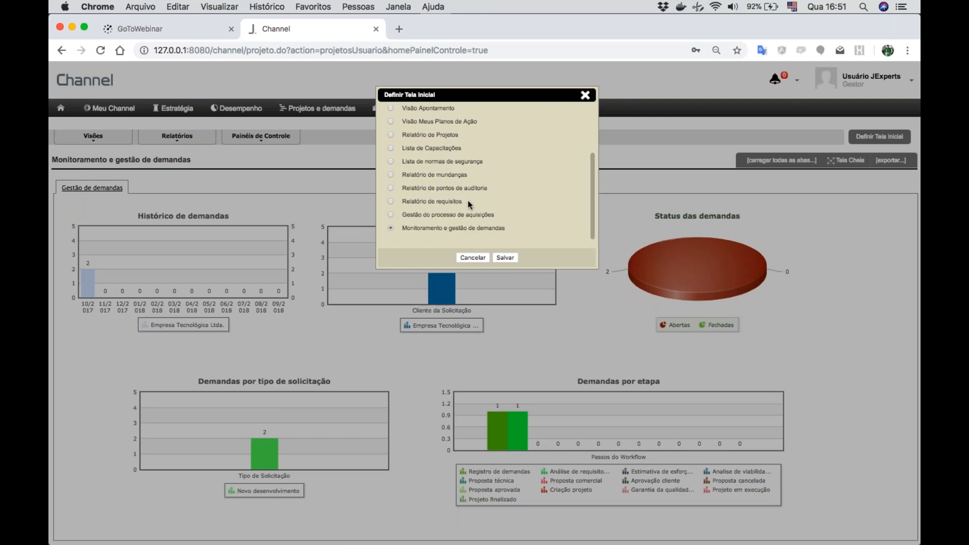
scroll(438, 183, up, 5)
scroll(437, 185, down, 3)
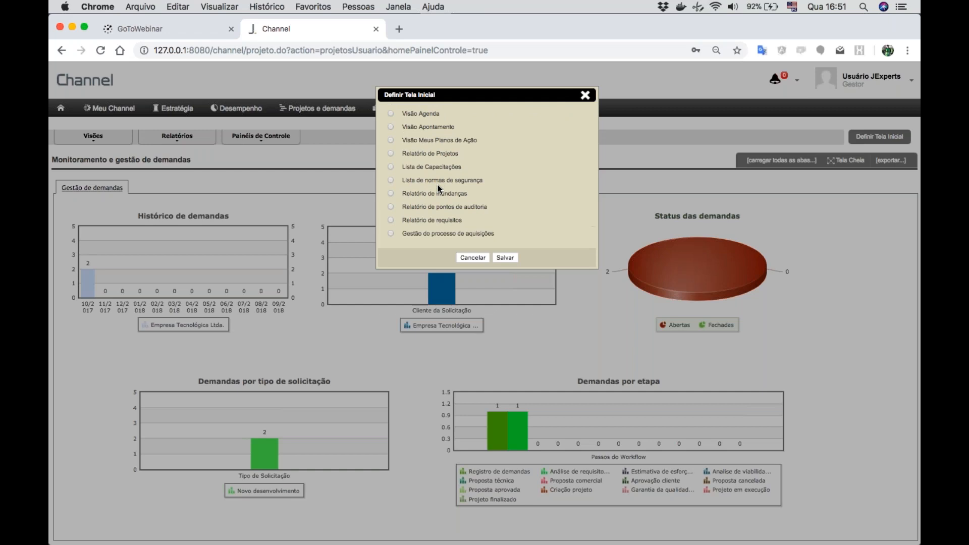
scroll(437, 185, down, 1)
scroll(437, 185, up, 2)
scroll(437, 185, up, 3)
scroll(437, 185, down, 4)
scroll(437, 184, down, 1)
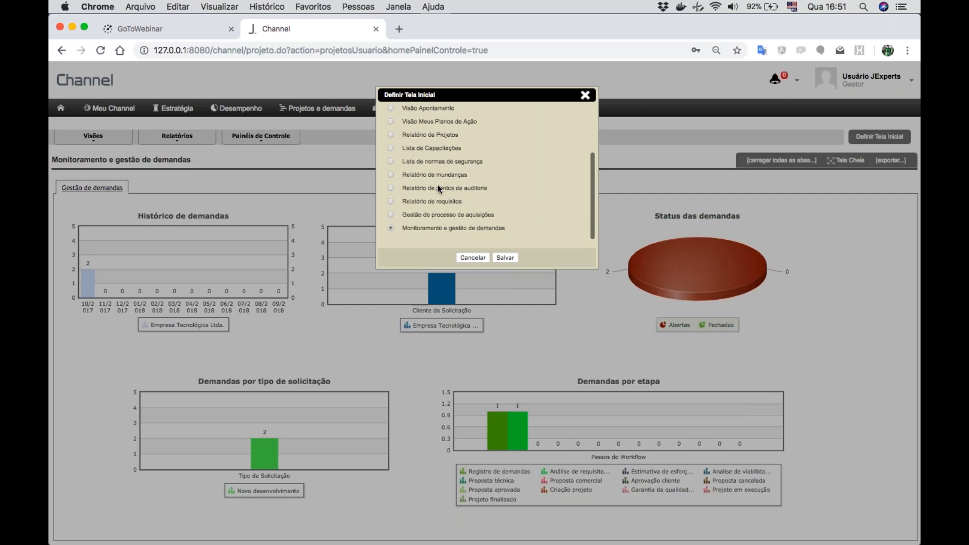
click(473, 258)
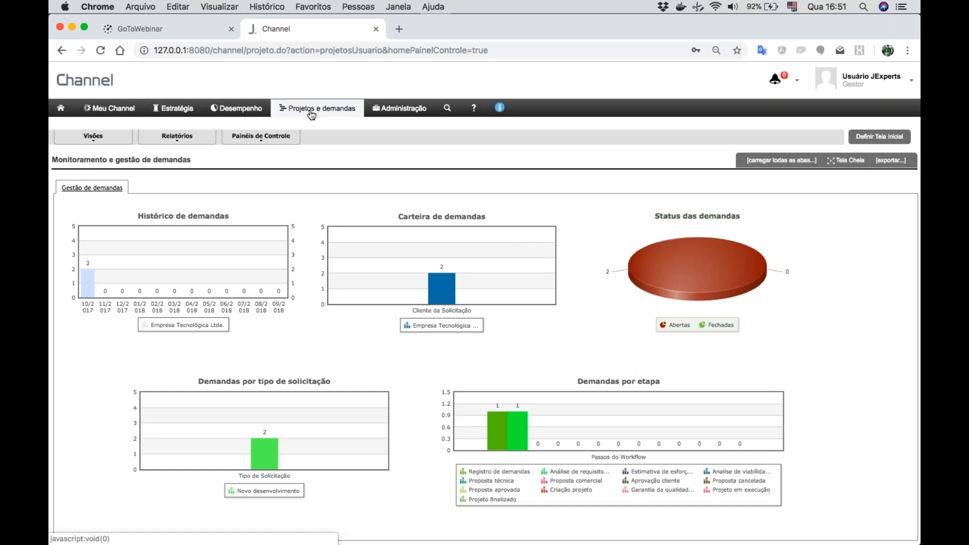
- Open the control panel list and publish the panel "Monitoramento e gestão de indicadores estratégicos"
click(243, 108)
click(267, 190)
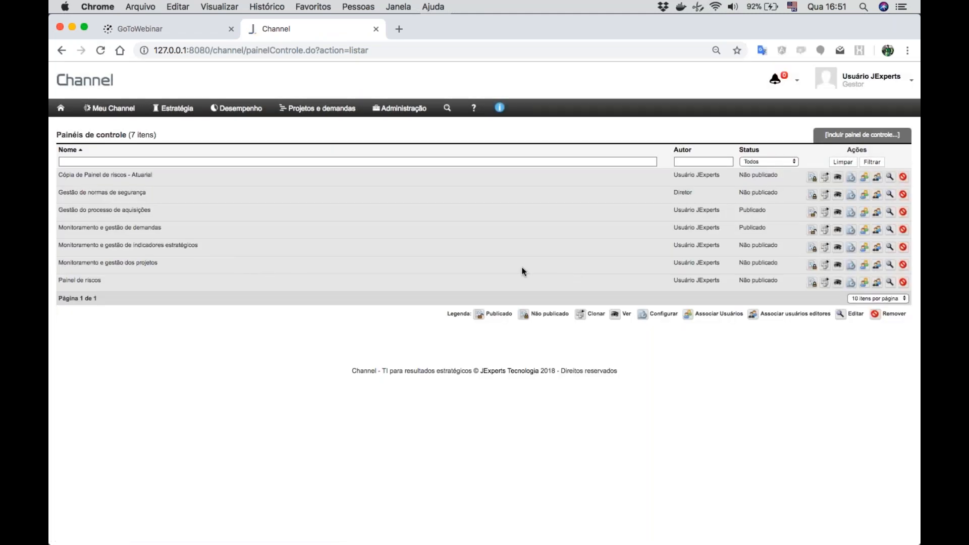
click(814, 251)
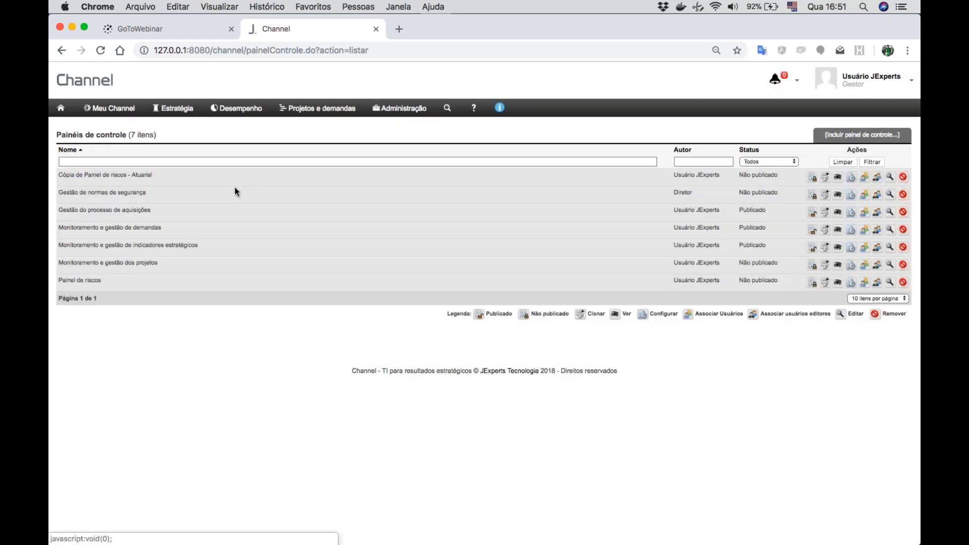
- Go back to the home page, check the initial screen options for the newly published indicators panel, and cancel
click(90, 83)
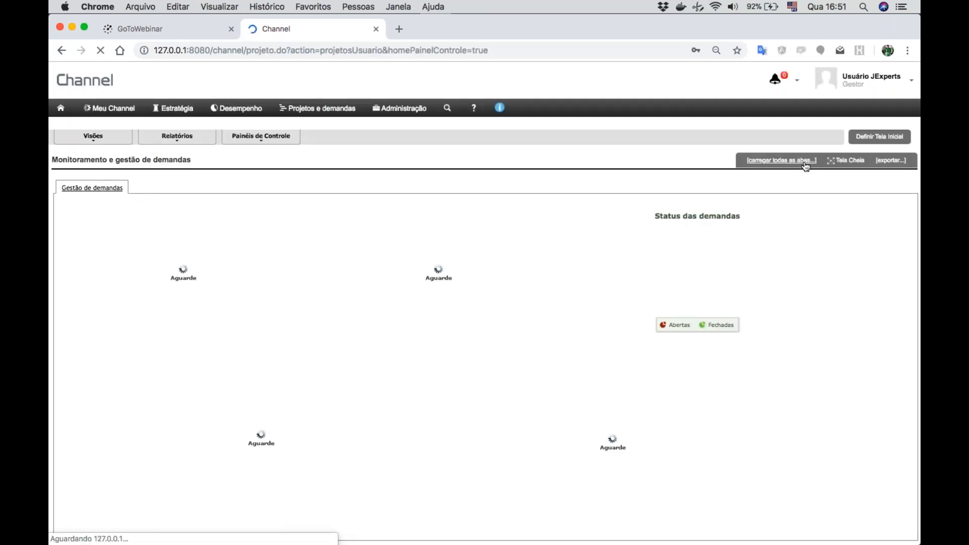
click(877, 137)
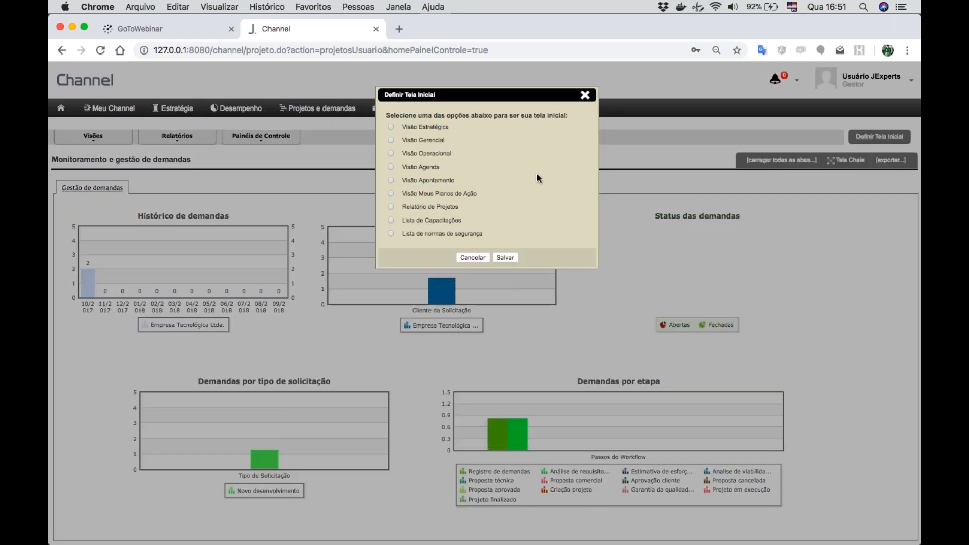
scroll(536, 177, down, 3)
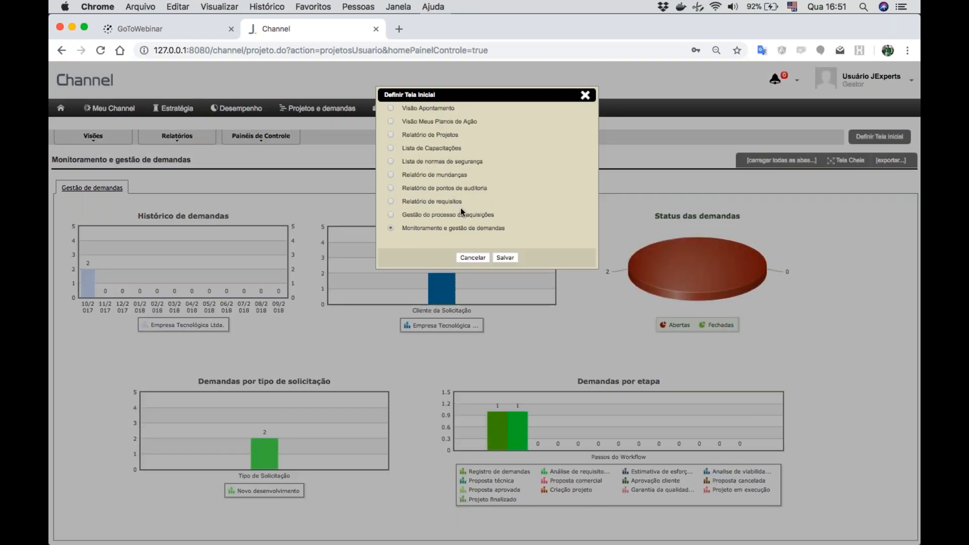
scroll(467, 174, up, 4)
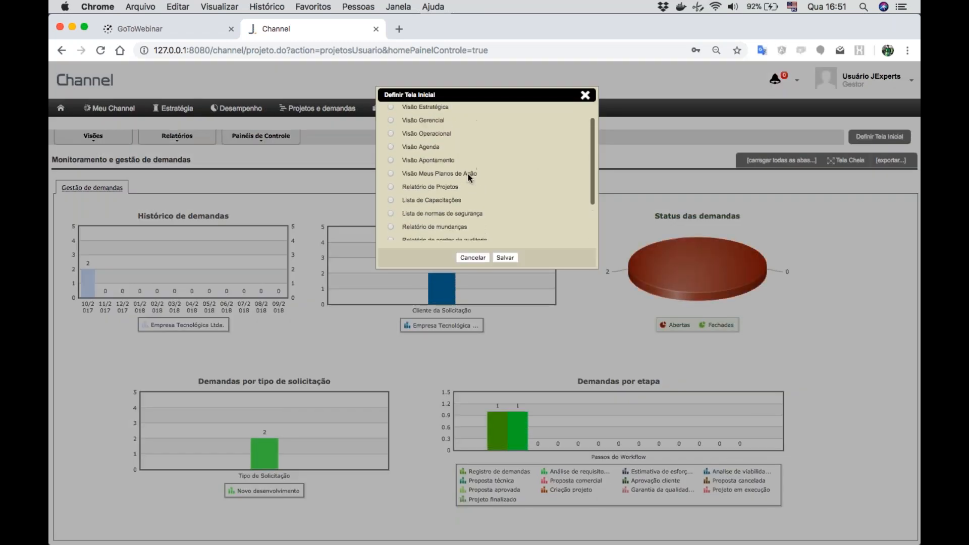
scroll(468, 173, down, 5)
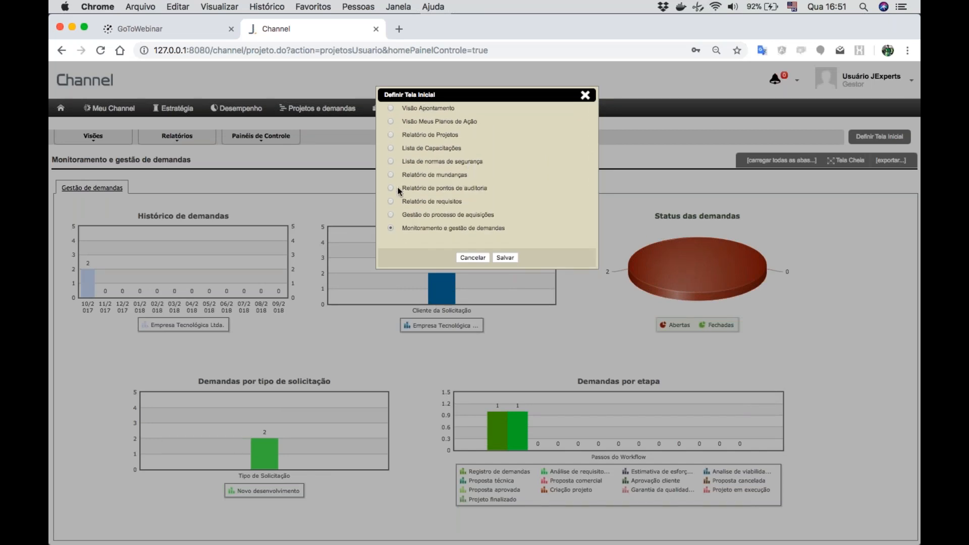
click(473, 257)
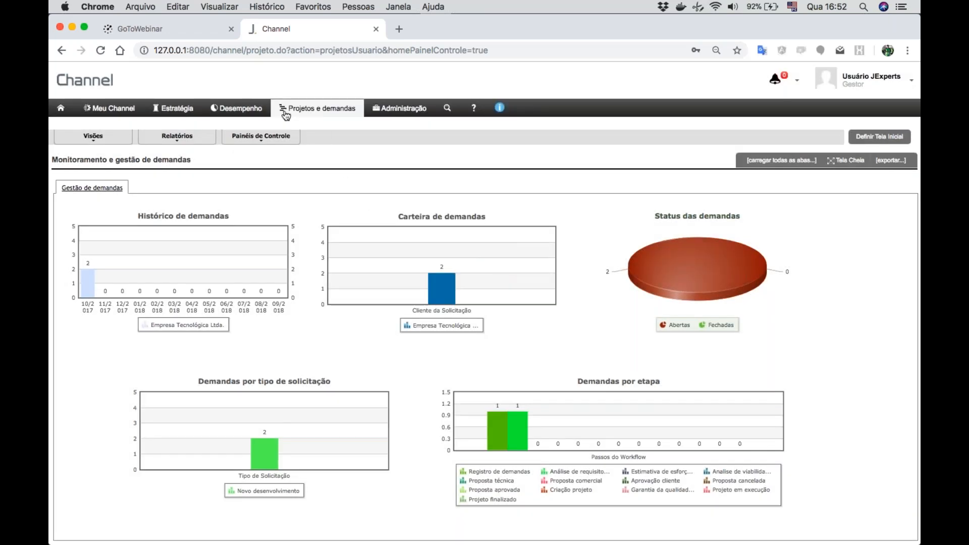
- Create a control panel presentation named "Painel da TV" with automatic transition between panels every 10 seconds and save it
click(239, 108)
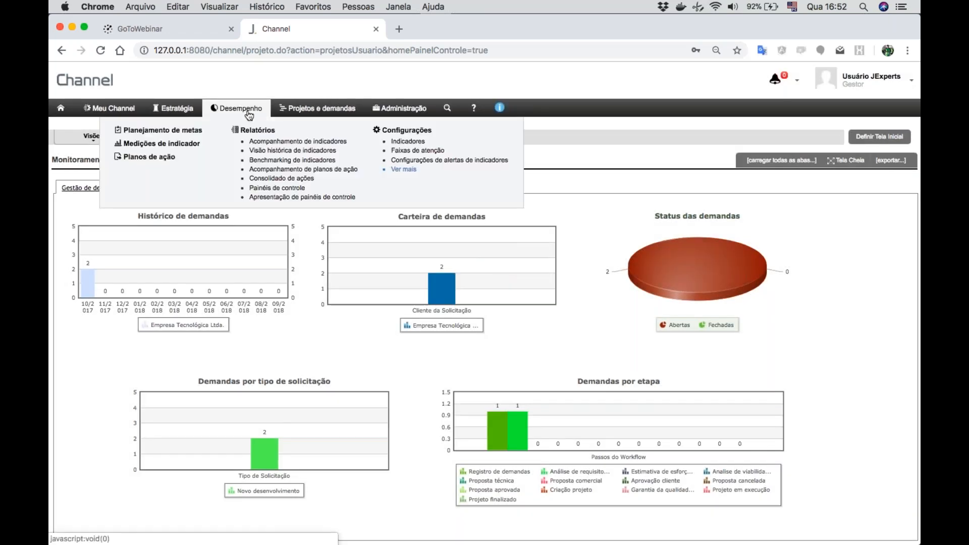
click(301, 197)
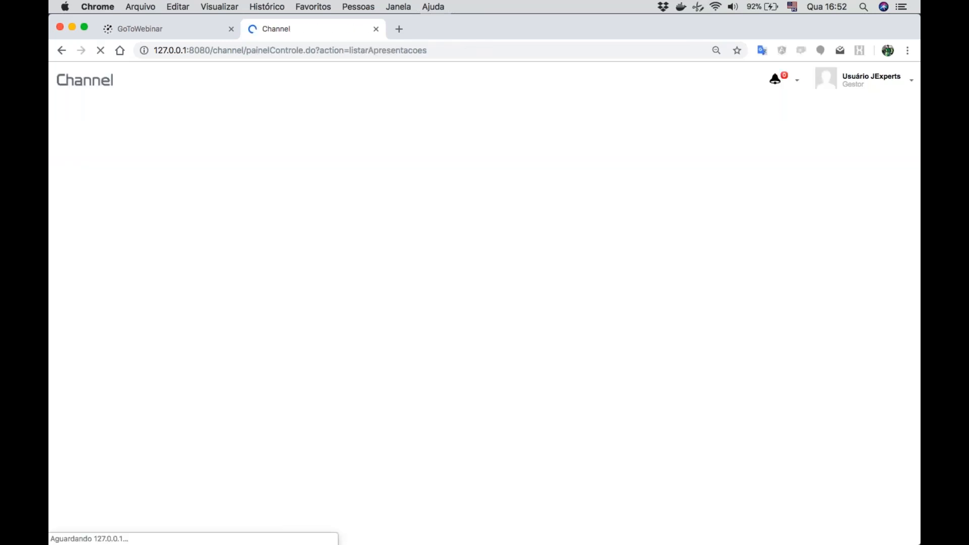
click(832, 138)
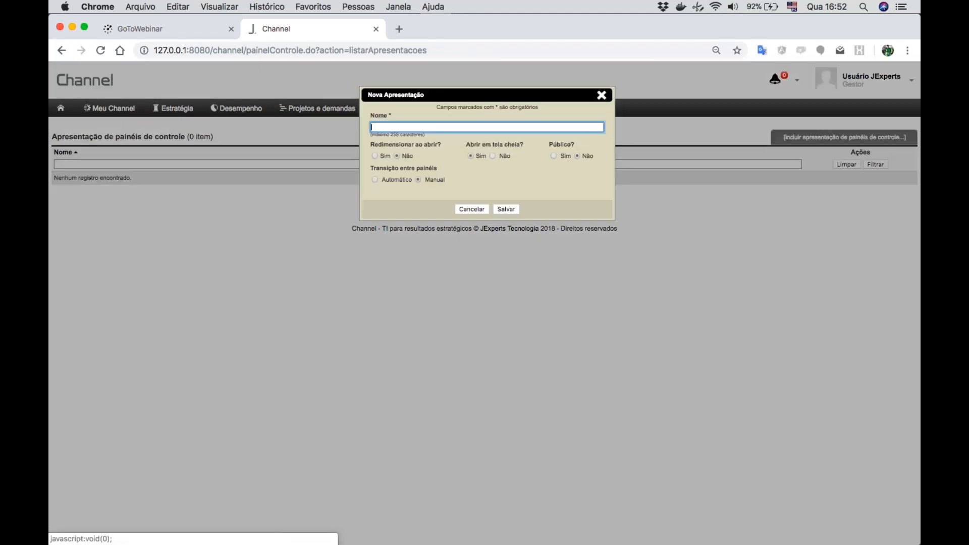
text(Painel da TV)
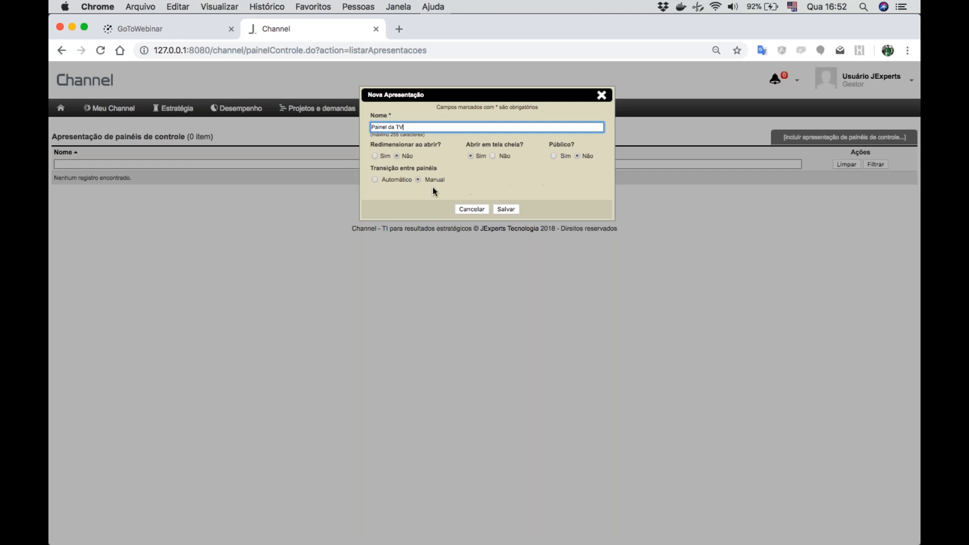
click(375, 180)
click(508, 181)
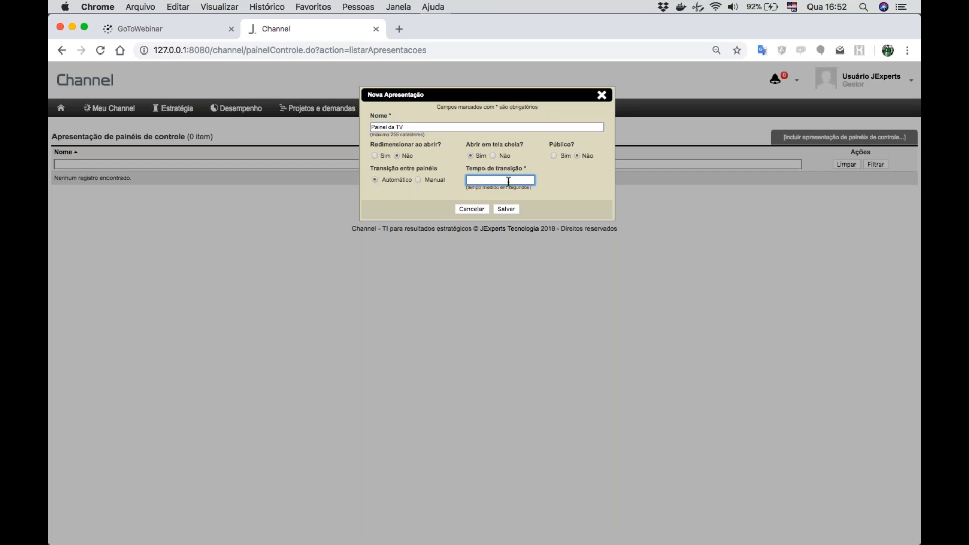
text(10)
click(507, 209)
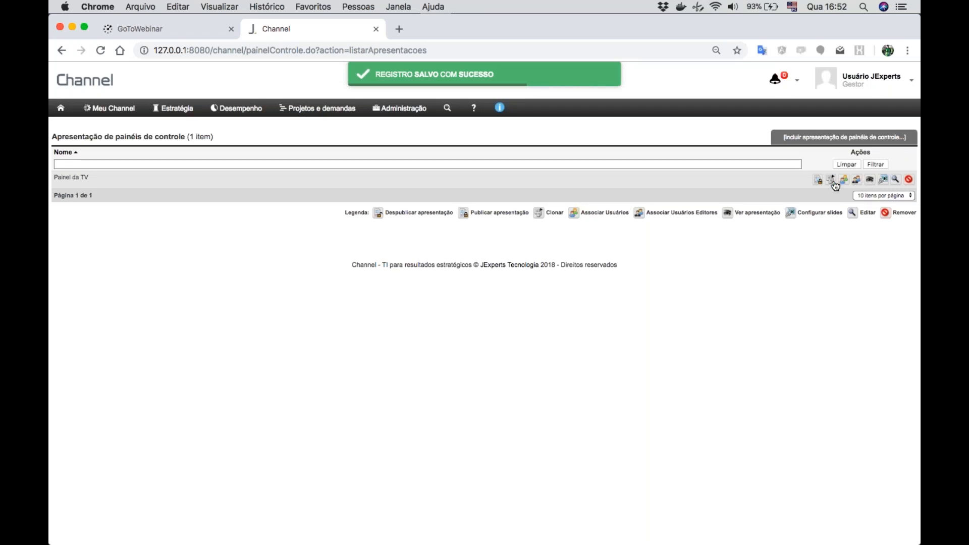
- Configure the slides of "Painel da TV" with the panels "Monitoramento e gestão de demandas" and "Monitoramento e gestão de indicadores estratégicos"
click(883, 180)
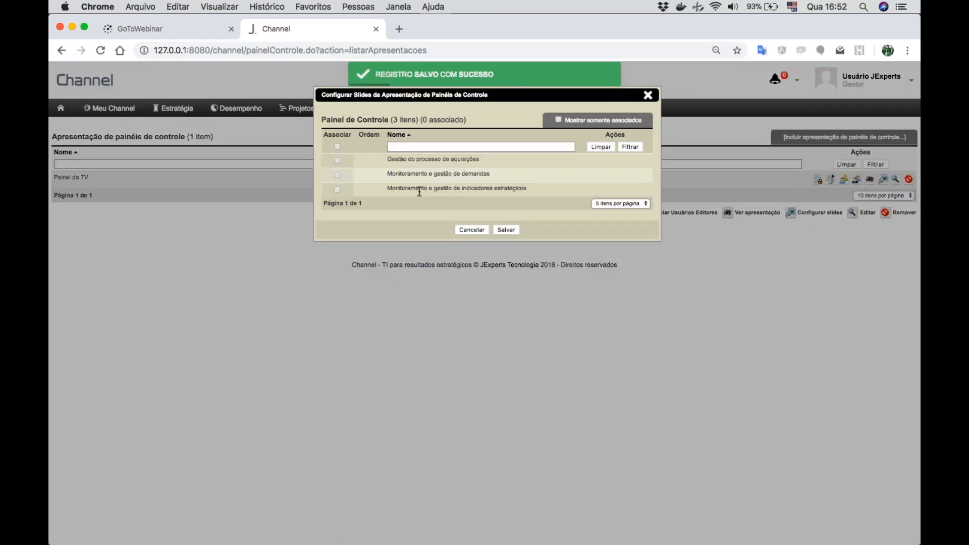
click(336, 175)
click(337, 160)
click(509, 231)
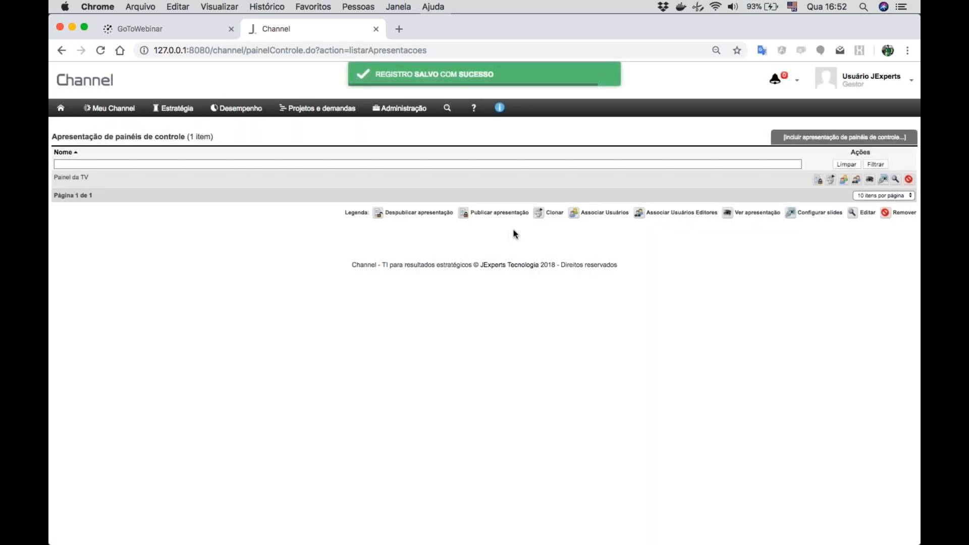
- Play the "Painel da TV" presentation and view the Cliente, Interna, Aprendizado e Crescimento and Financeira perspectives of the strategic indicators panel
click(871, 181)
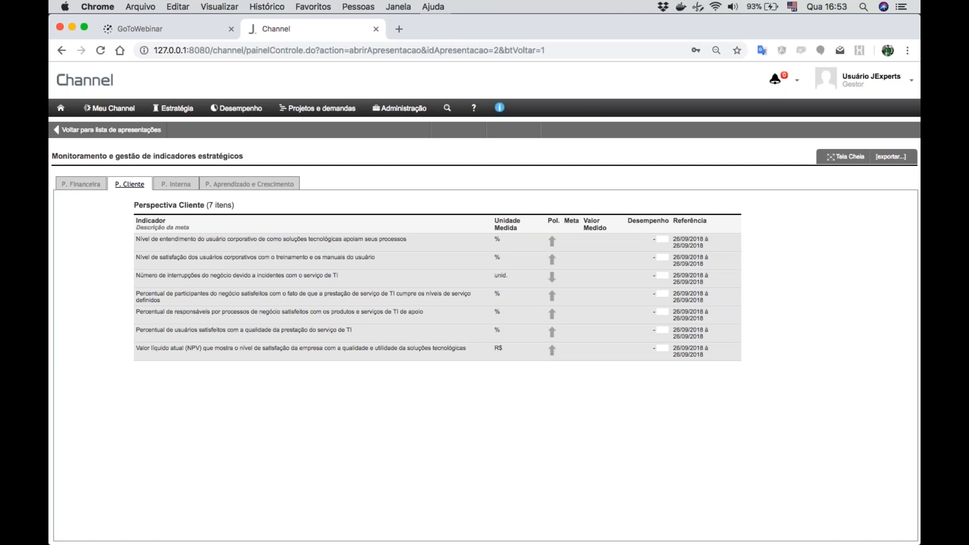
click(176, 184)
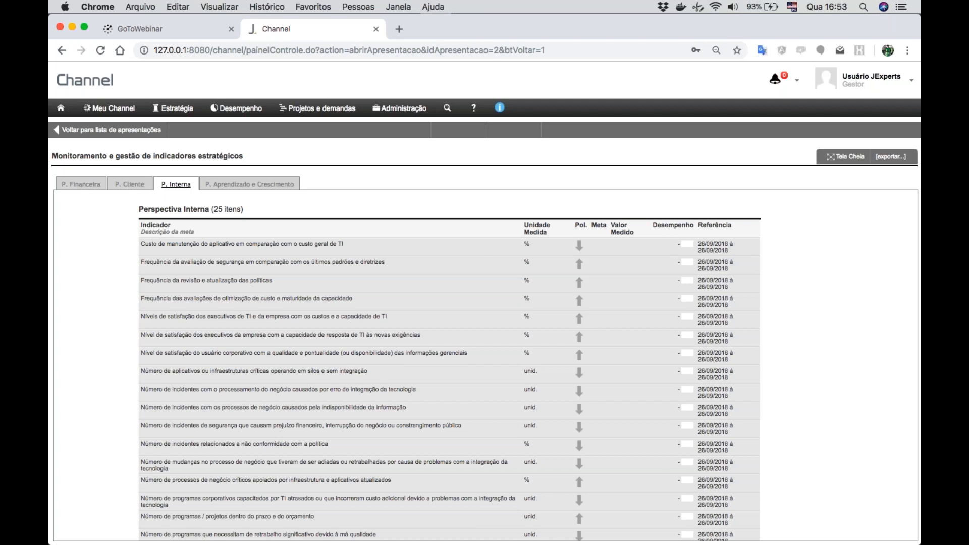
click(249, 184)
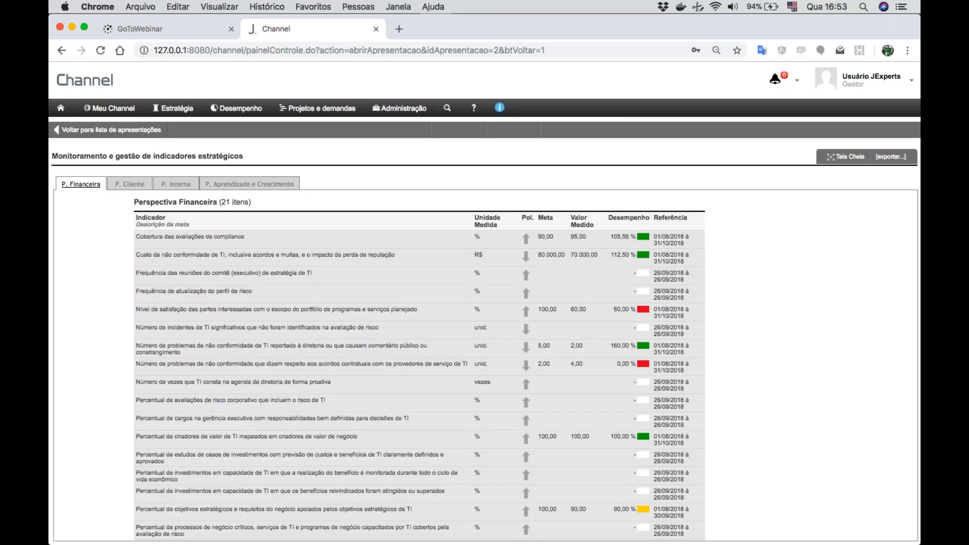
click(130, 184)
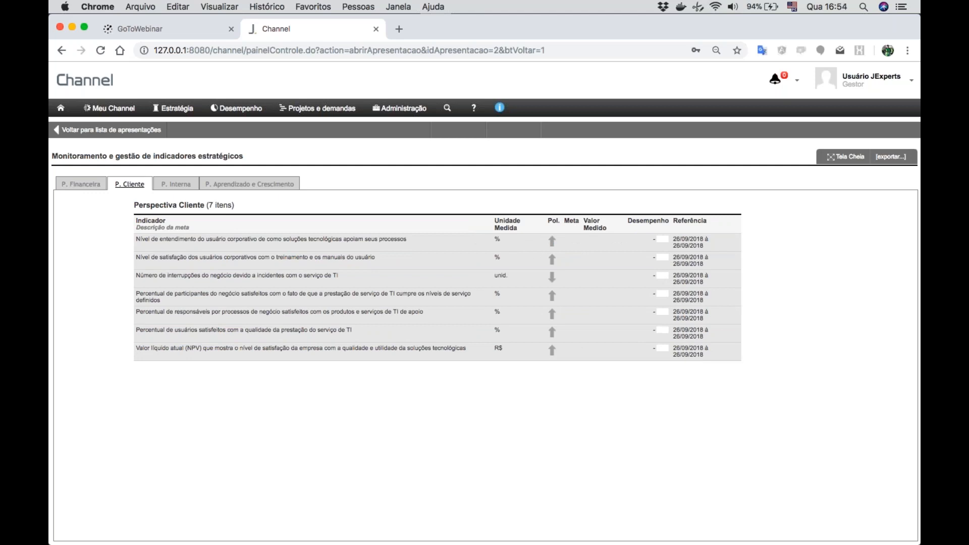
click(176, 184)
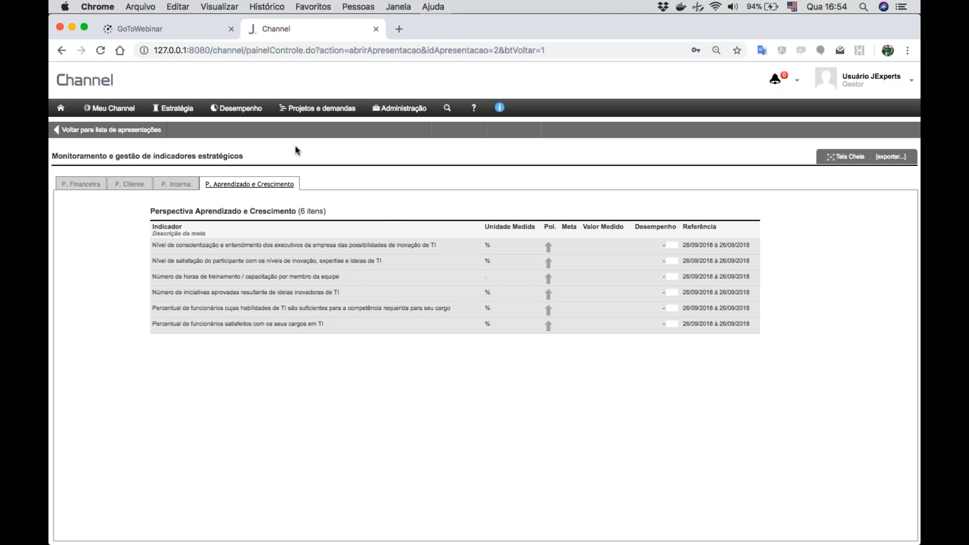
click(225, 110)
click(310, 112)
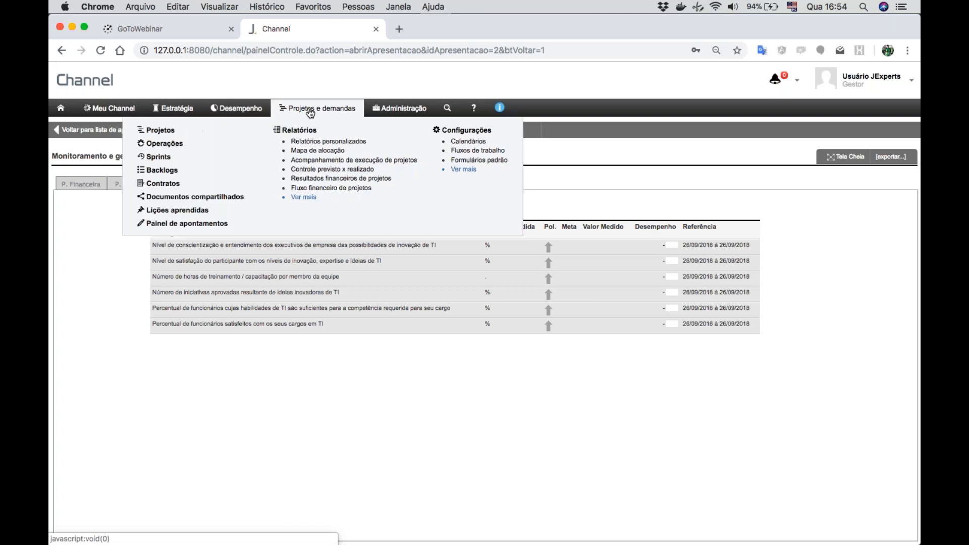
click(183, 111)
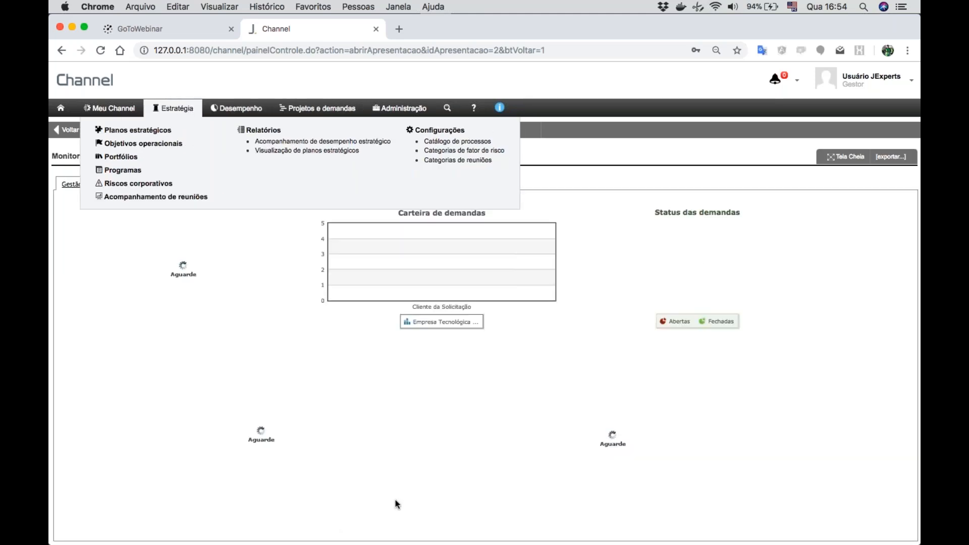
key(ctrl+Right)
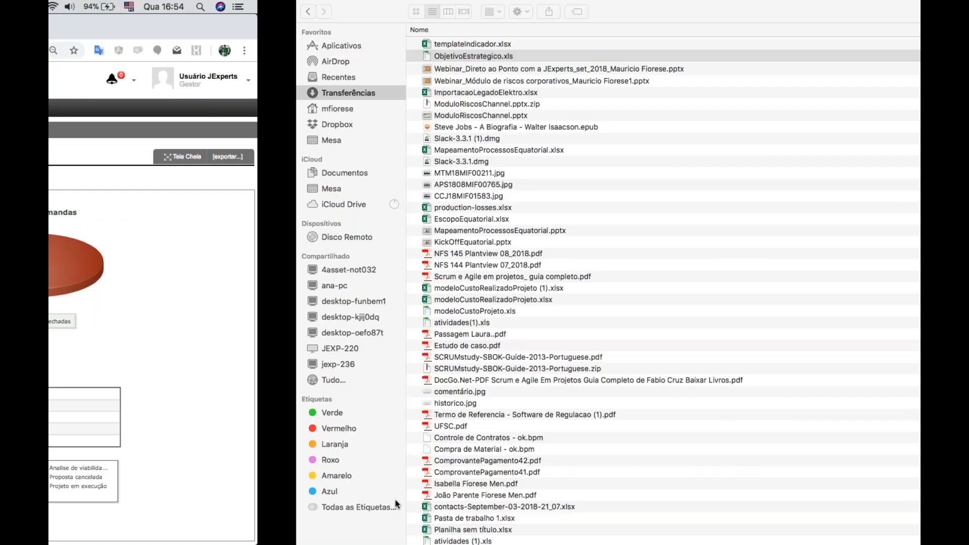
key(ctrl+Left)
key(ctrl+Left)
key(ctrl+Right)
key(ctrl+Right)
key(ctrl+Right)
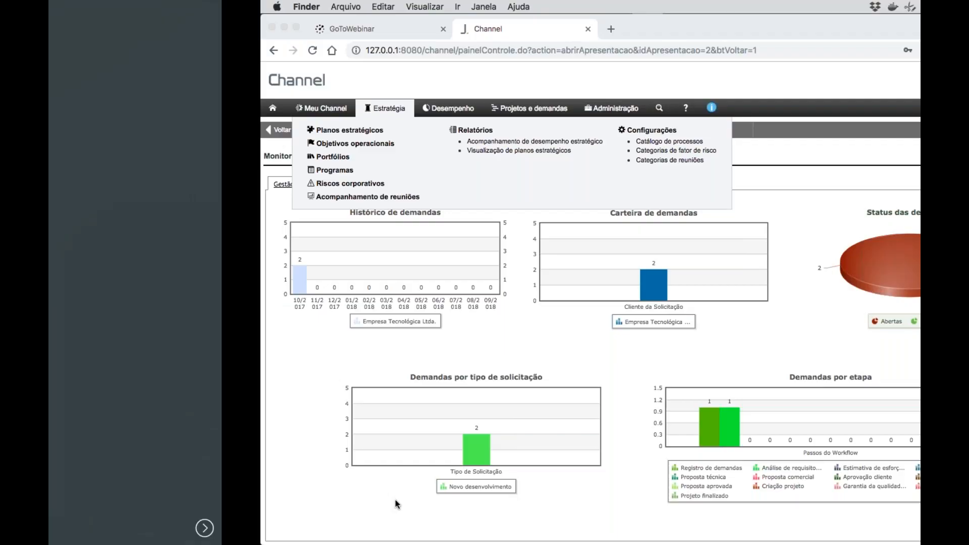
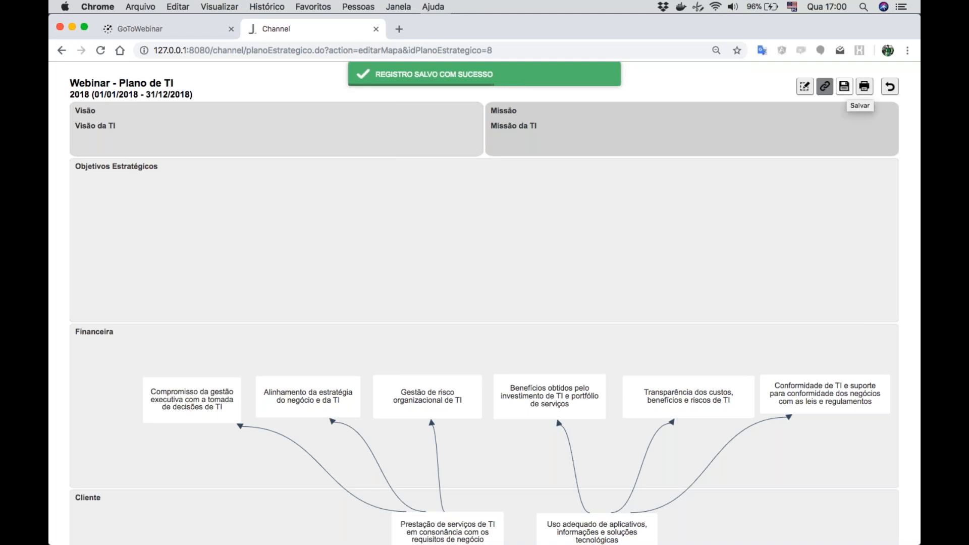
- Rename the Financeira perspective of the "Webinar - Plano de TI" plan to "Sustentabilidade" and save it
scroll(915, 154, down, 10)
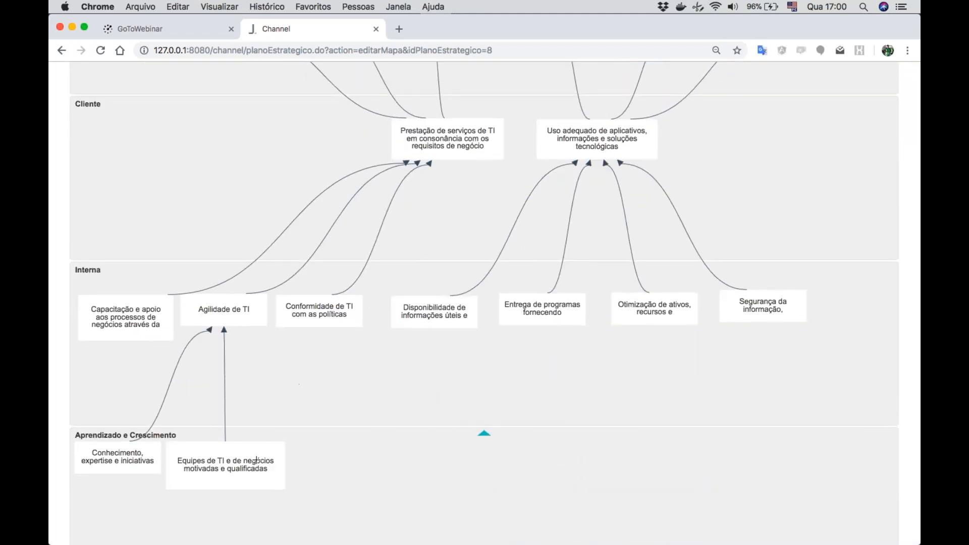
scroll(859, 216, up, 12)
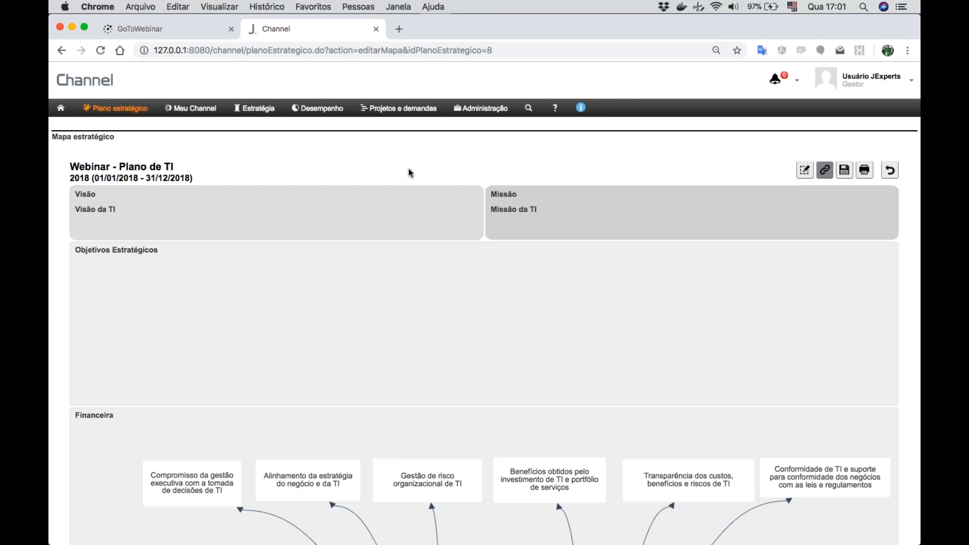
mouse_move(124, 114)
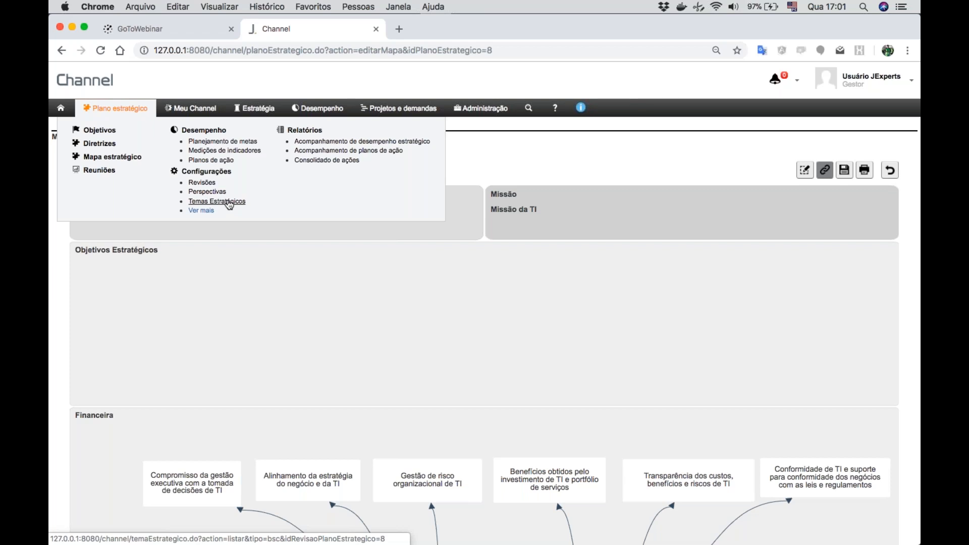
click(207, 192)
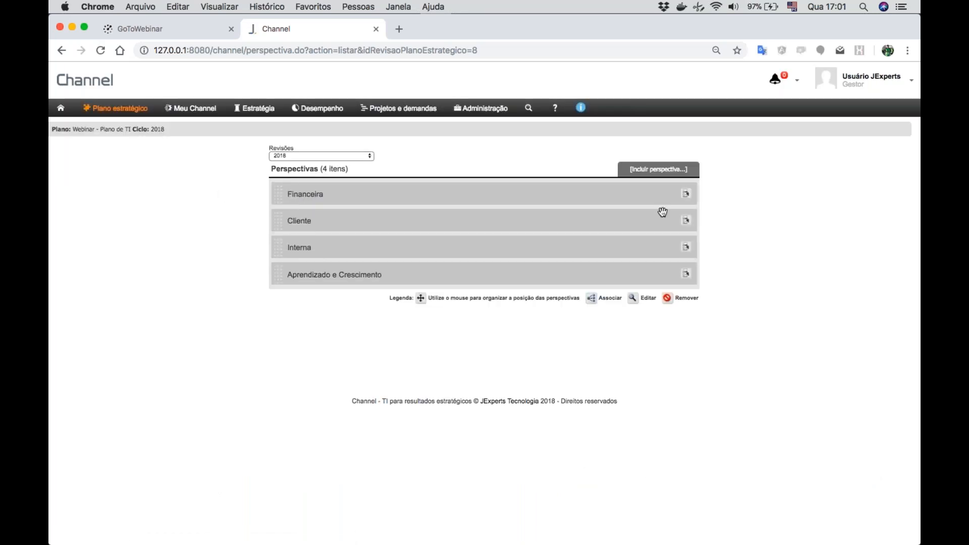
click(685, 195)
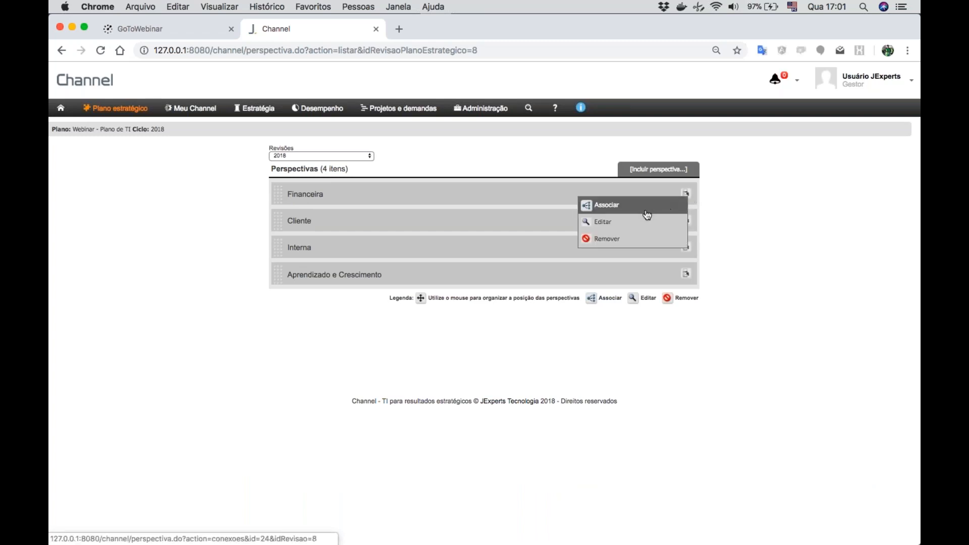
click(606, 222)
double_click(393, 132)
text(Sustentabilidade)
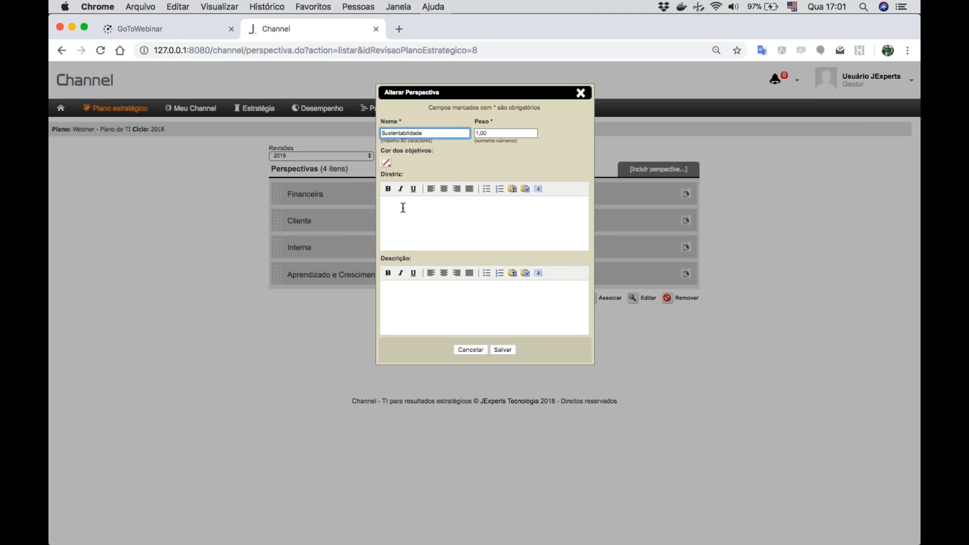
click(503, 349)
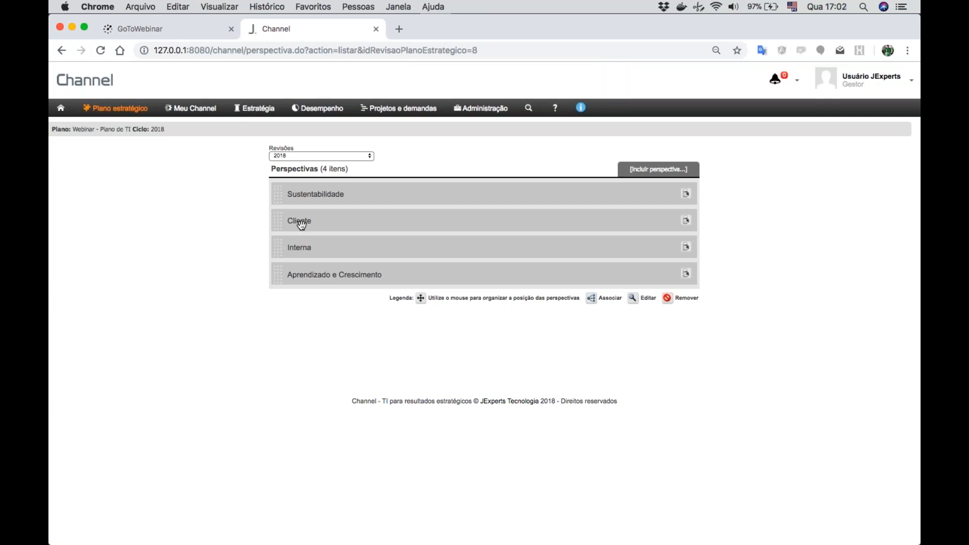
- Move the Cliente perspective below Aprendizado e Crescimento and add a new perspective named "Sociedade"
drag(276, 221, 273, 249)
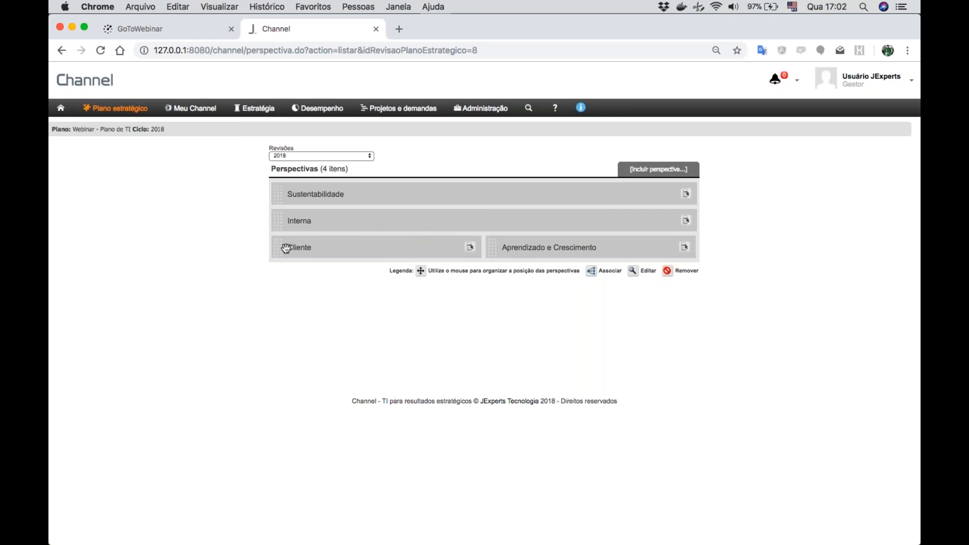
drag(277, 248, 281, 266)
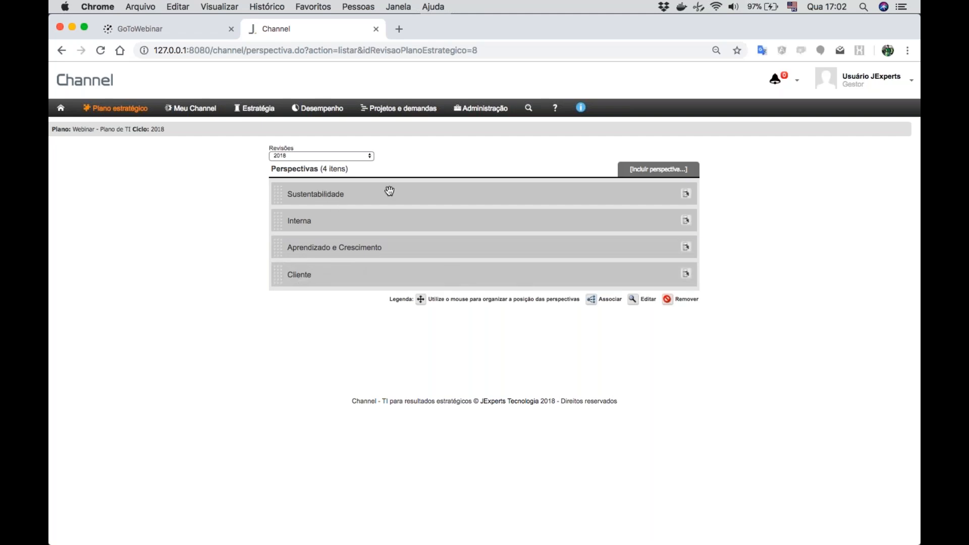
click(675, 170)
text(Sociedade)
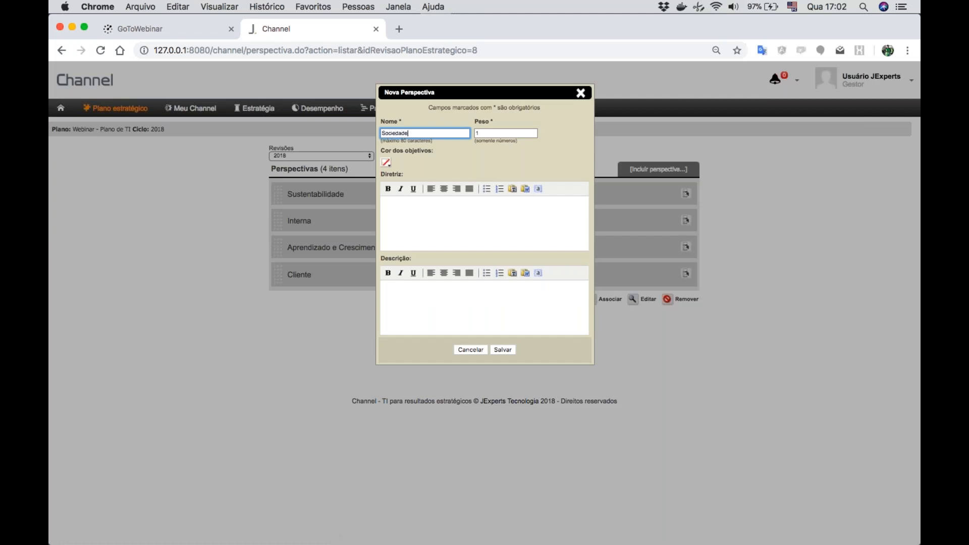
click(504, 350)
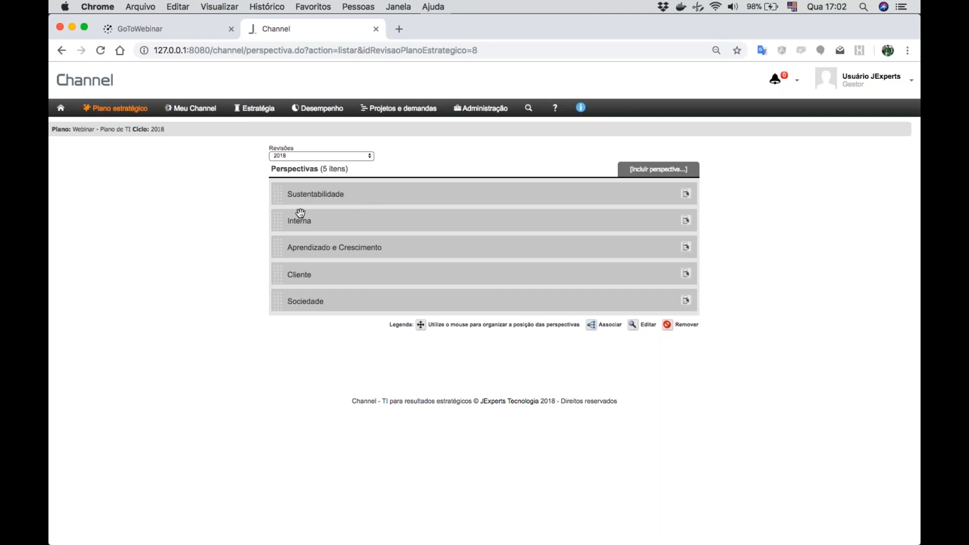
- Generate the strategic performance report as a strategic map for type Gerencial and the plan "Webinar - Plano de TI"
click(125, 113)
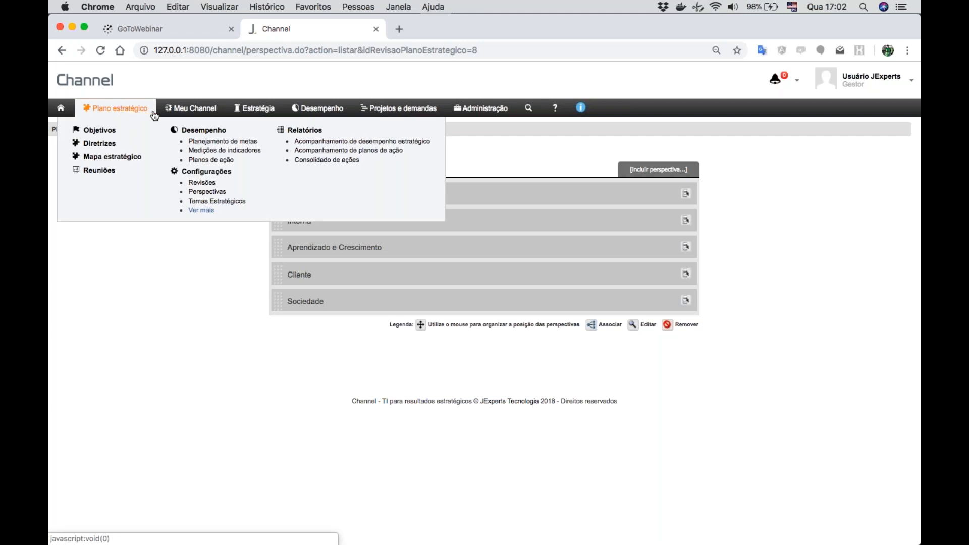
click(257, 110)
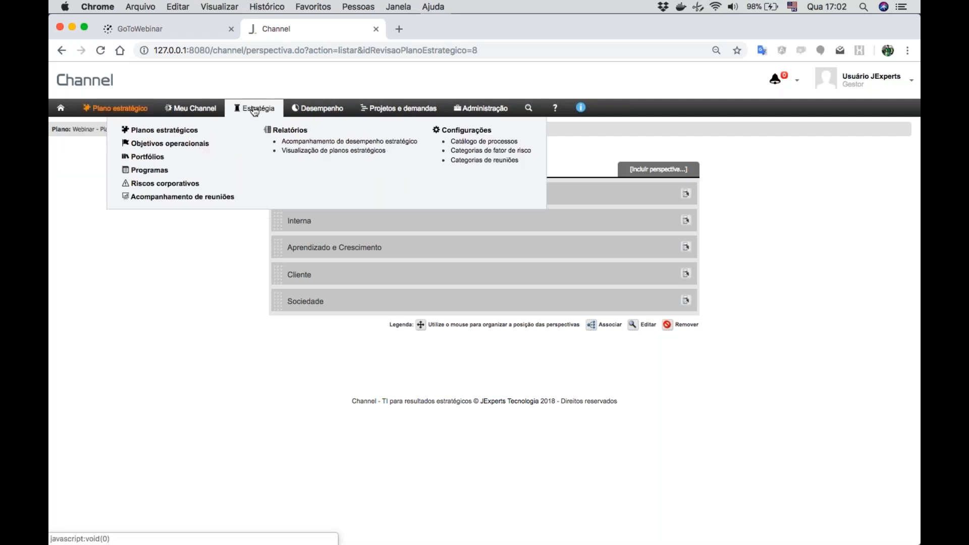
click(322, 146)
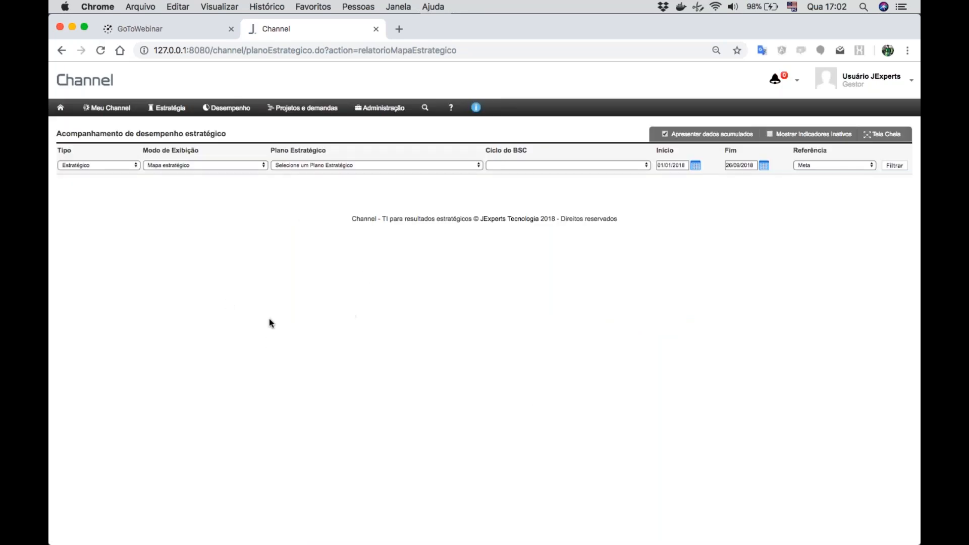
click(320, 164)
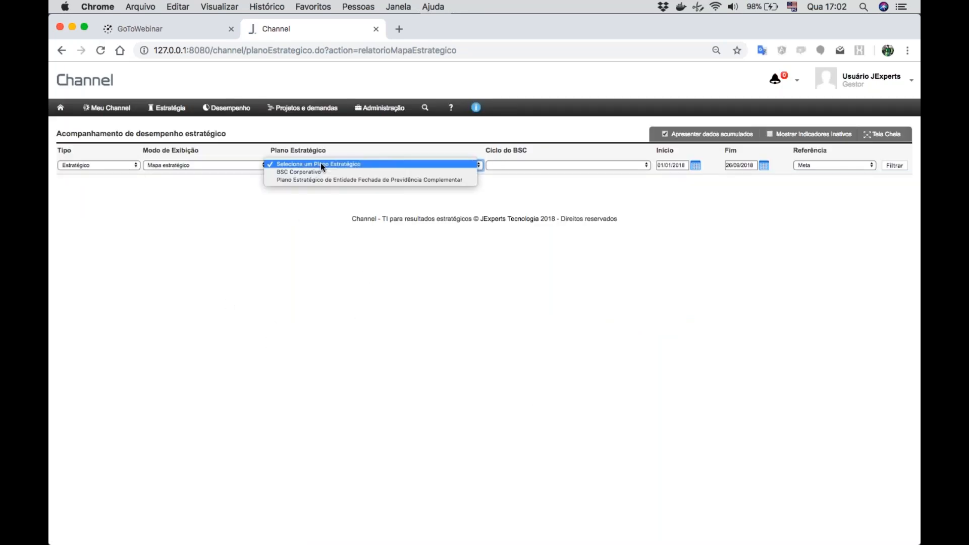
click(105, 165)
click(96, 173)
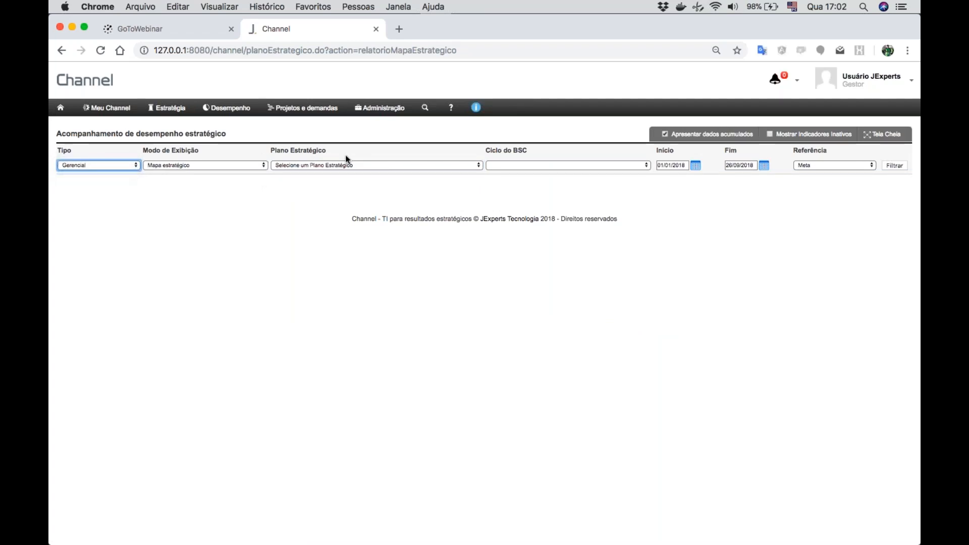
click(348, 166)
click(345, 172)
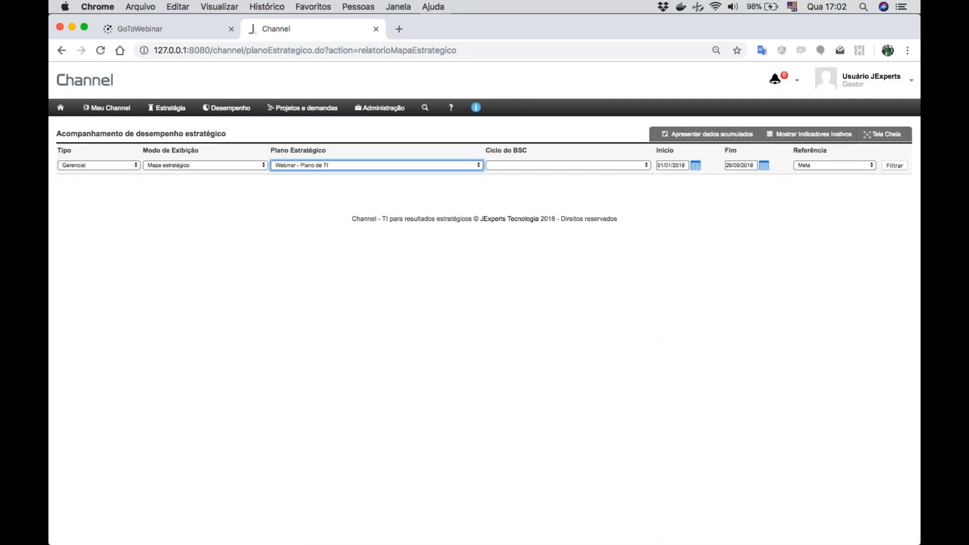
click(893, 165)
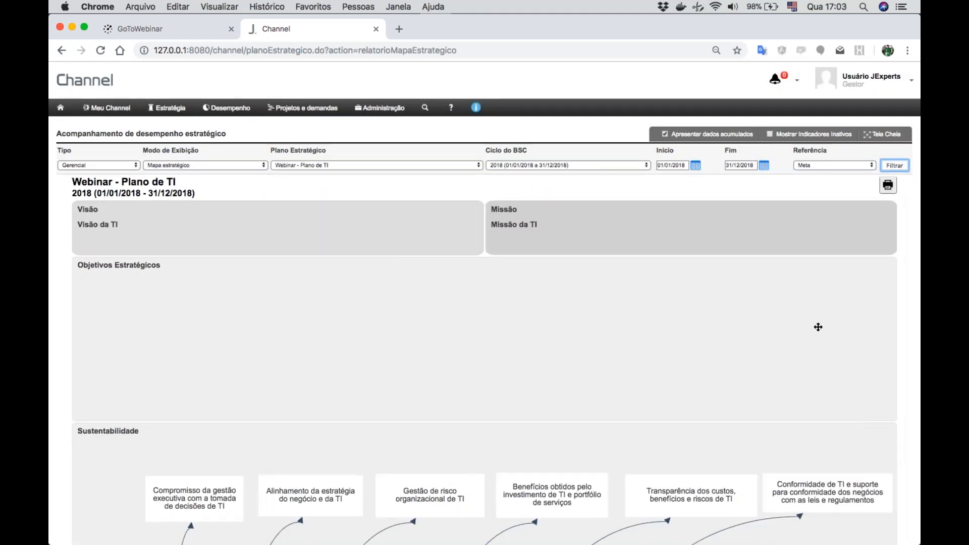
- Examine the strategic map for the renamed, reordered and added perspectives and the cause-and-effect links between objectives
scroll(805, 331, down, 15)
scroll(485, 293, up, 10)
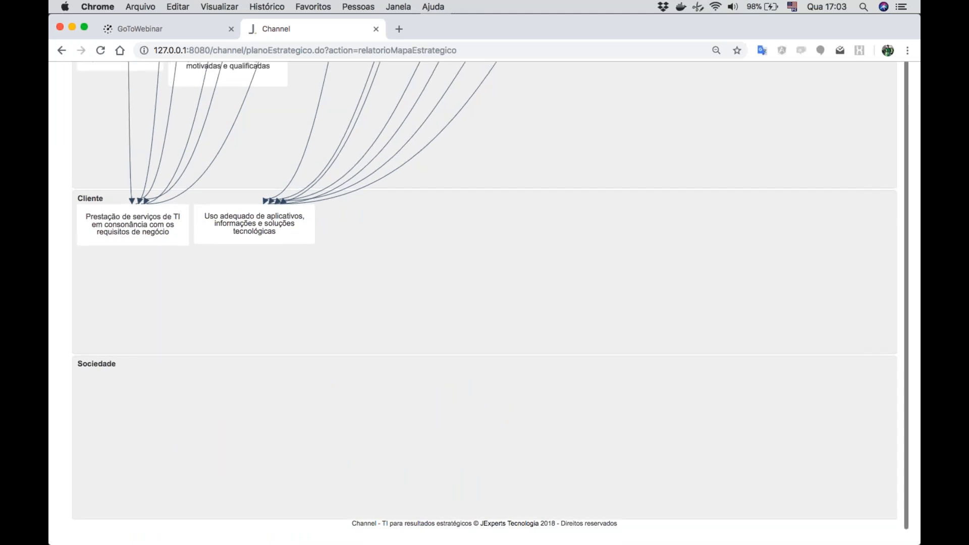
scroll(485, 303, up, 5)
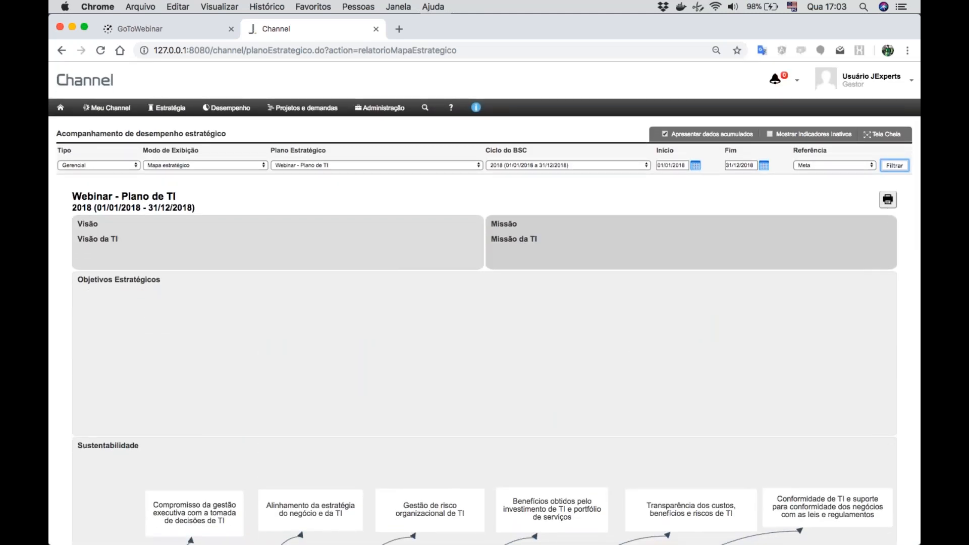
scroll(485, 353, down, 1)
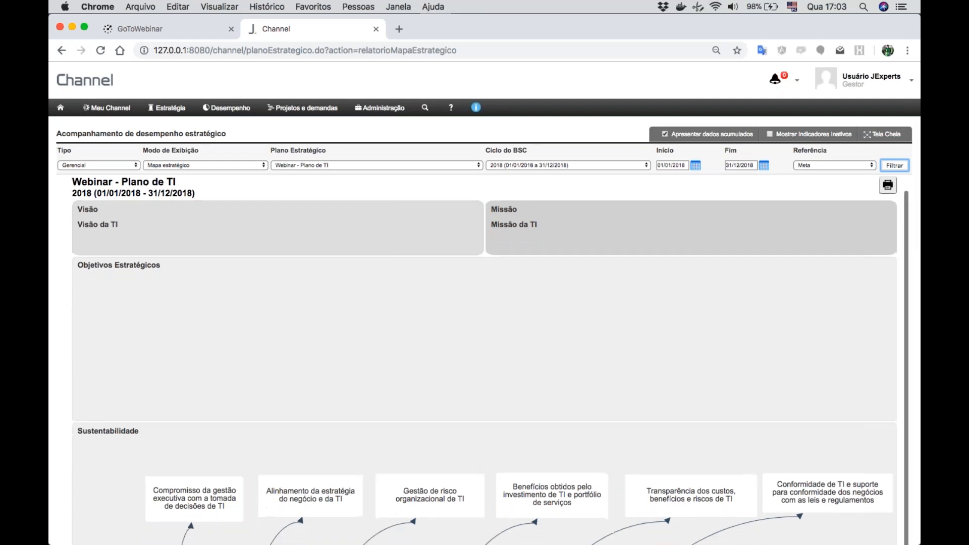
scroll(485, 353, up, 1)
scroll(485, 354, down, 1)
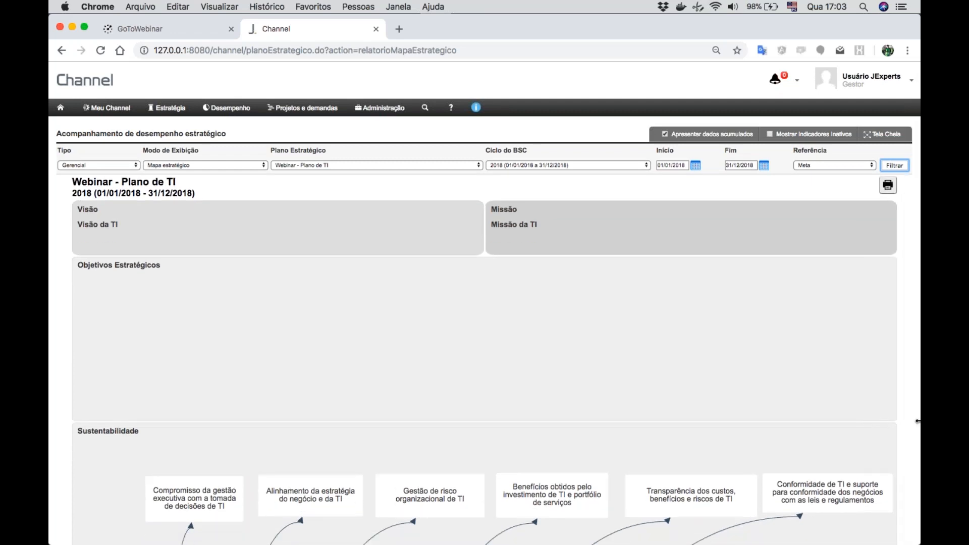
scroll(850, 452, down, 5)
scroll(850, 454, down, 7)
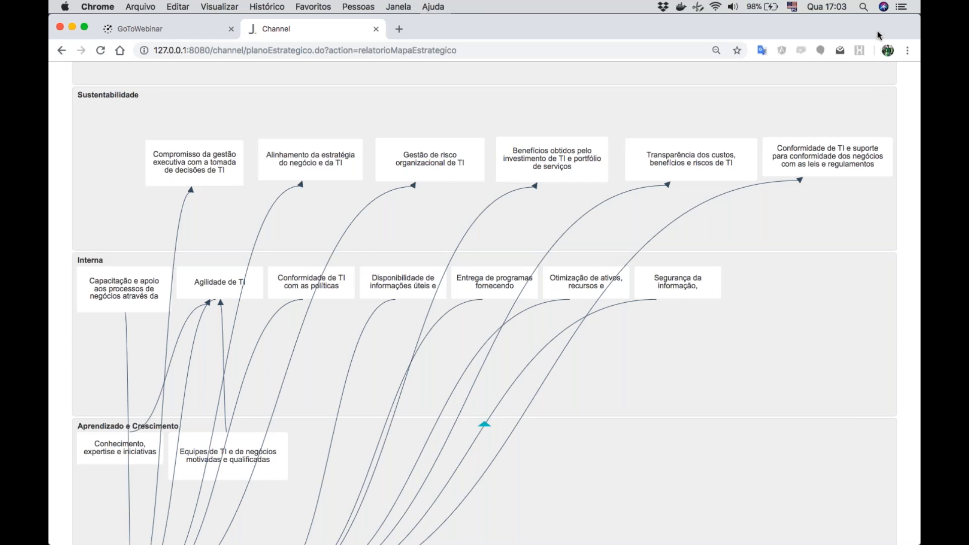
scroll(759, 275, up, 1)
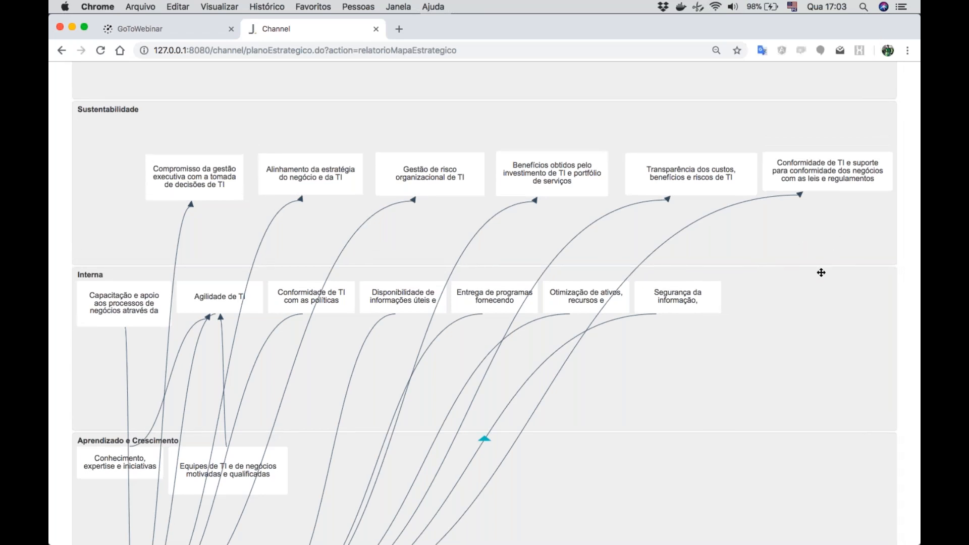
scroll(821, 272, up, 10)
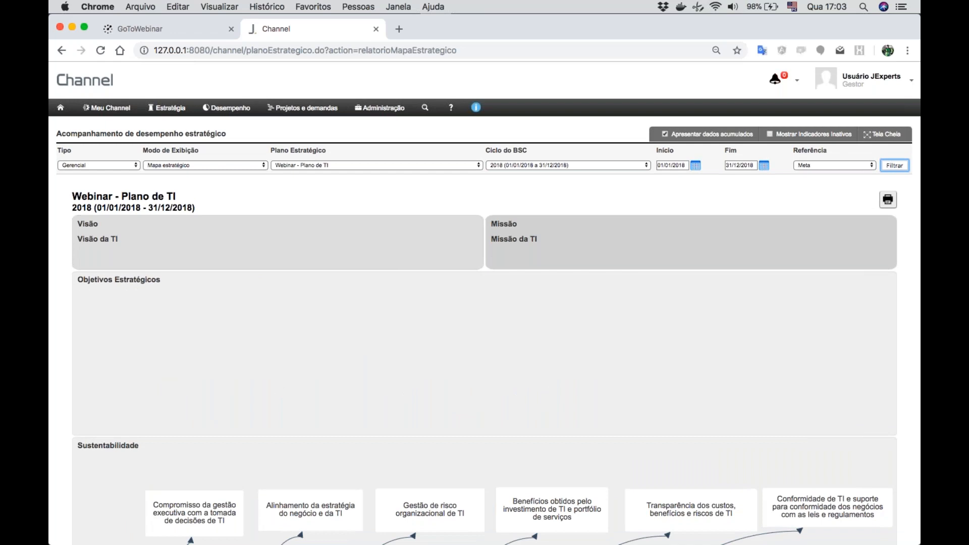
- Check the list of operational objectives and open the strategic plan "Webinar - Plano de TI" for editing
click(169, 114)
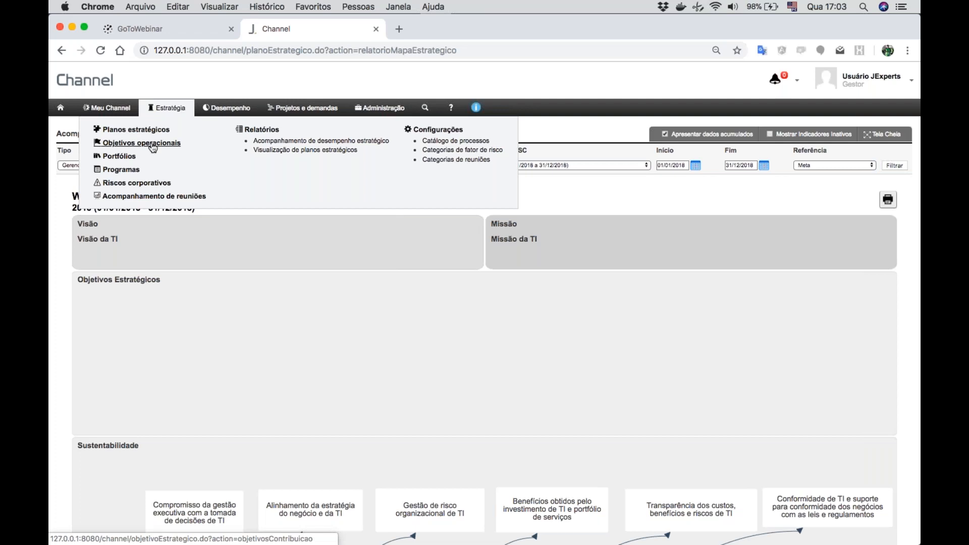
click(153, 146)
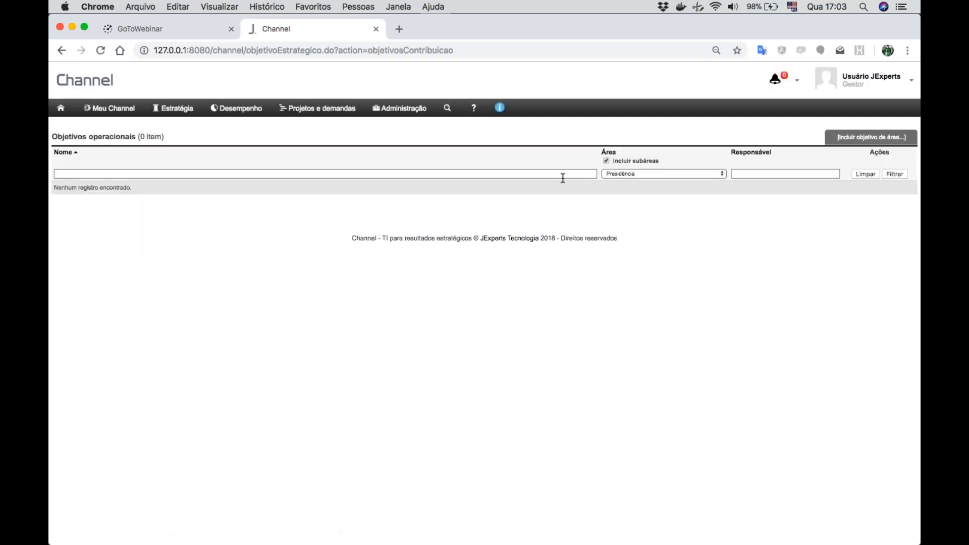
mouse_move(177, 108)
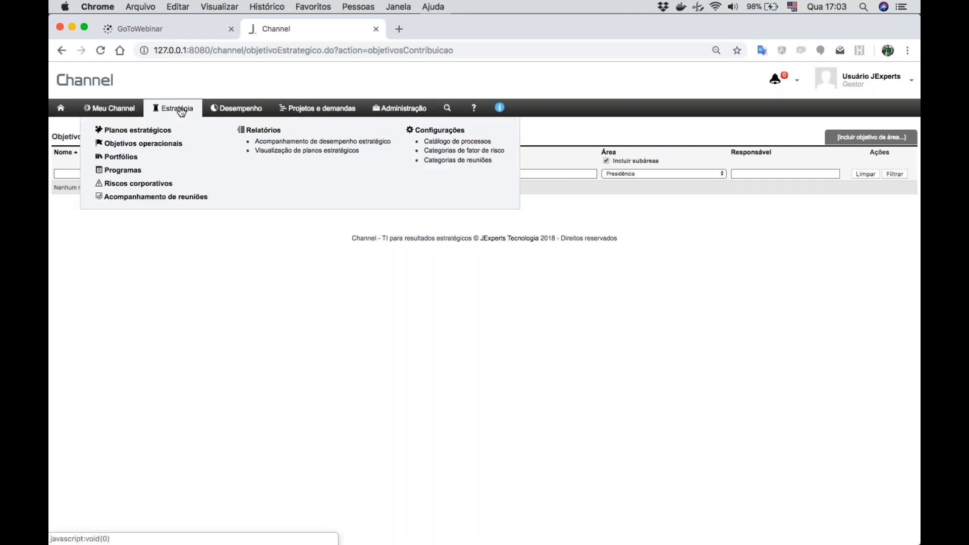
click(142, 132)
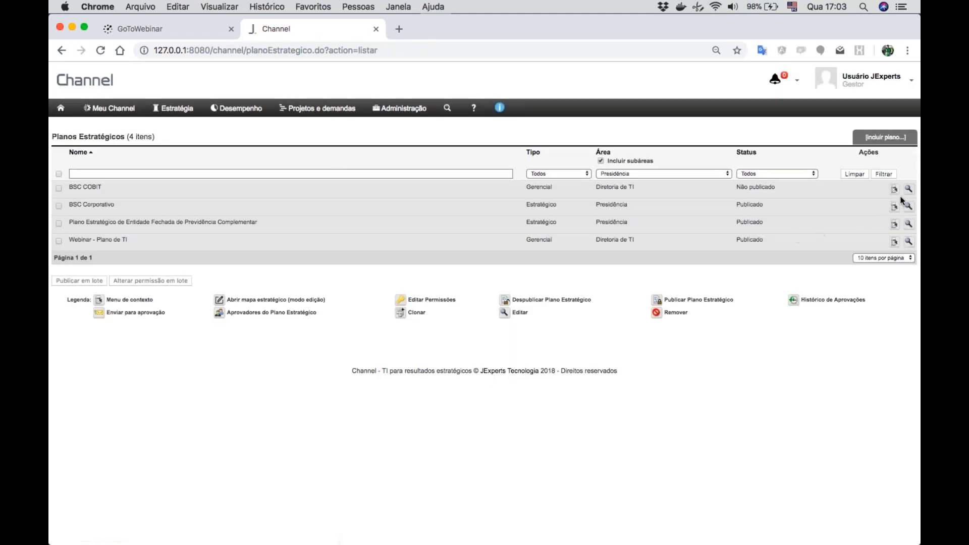
click(908, 243)
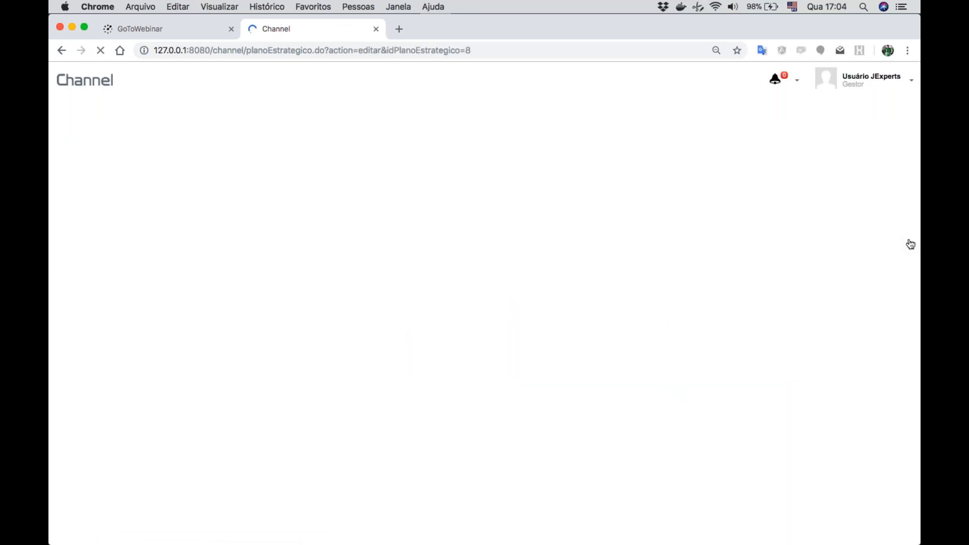
- Show the indicators of the plan's objective "Compromisso da gestão executiva com a tomada de decisões de TI"
mouse_move(113, 109)
click(101, 133)
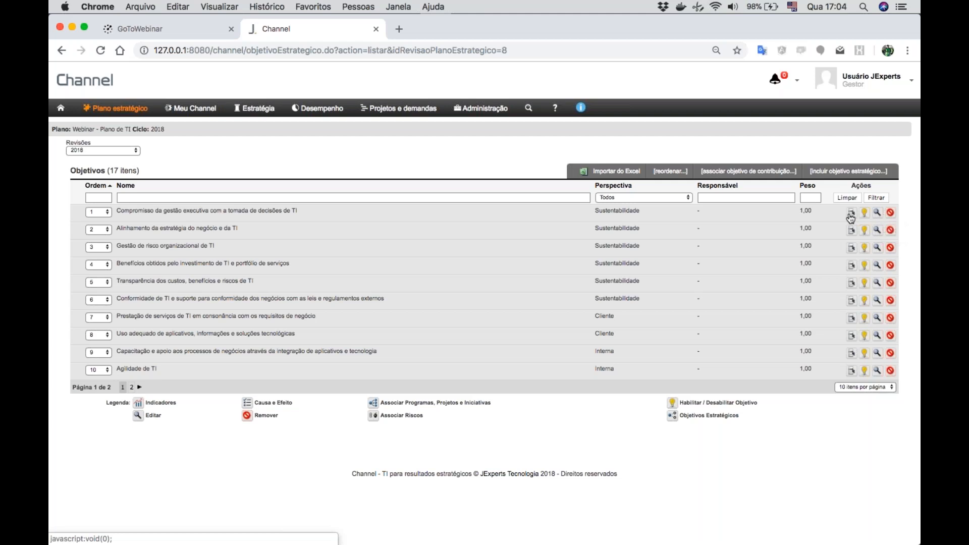
mouse_move(851, 217)
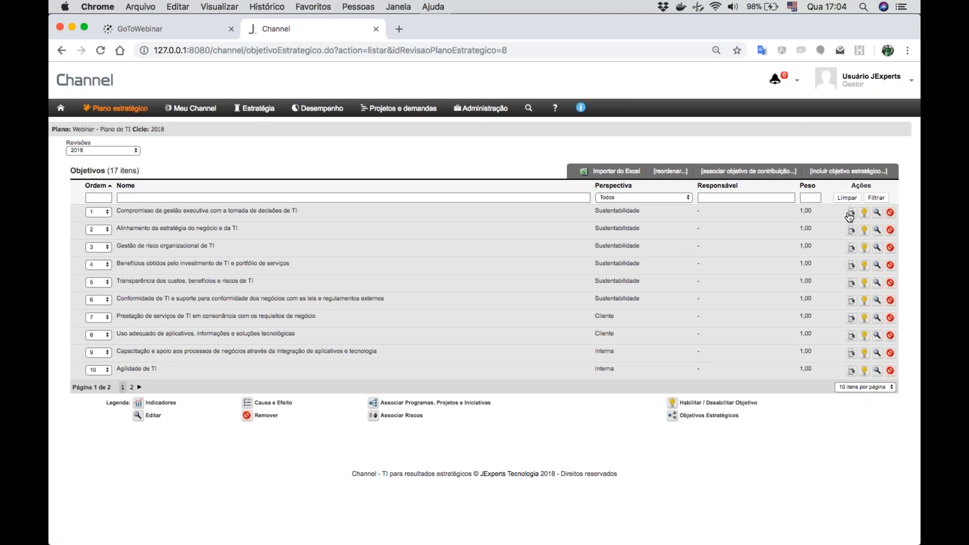
click(788, 225)
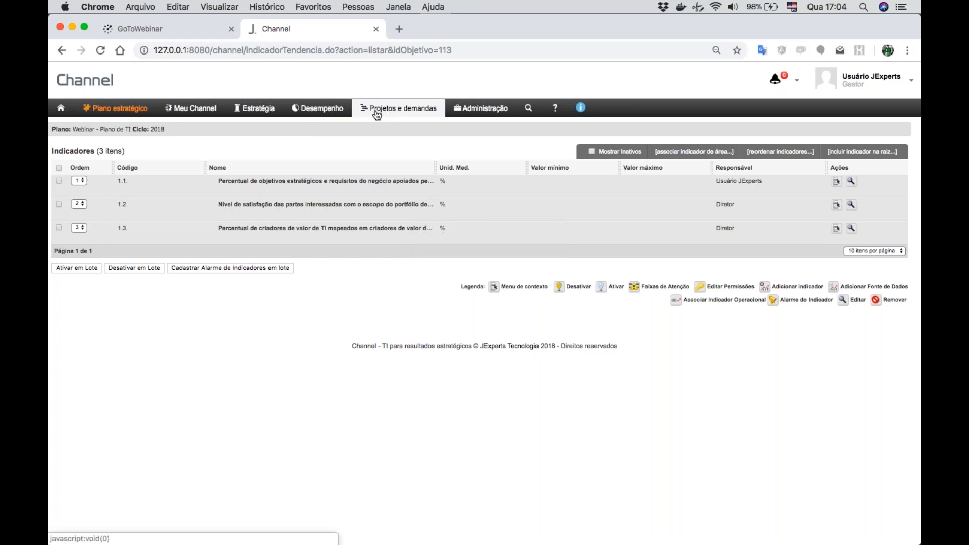
- Open the overview of action plans (Planos de ação) in the performance area
click(314, 111)
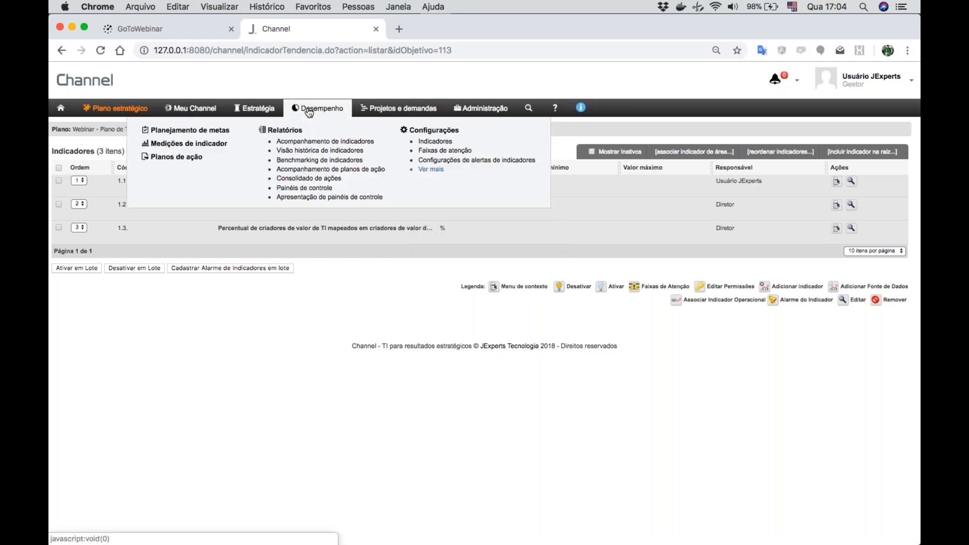
click(192, 157)
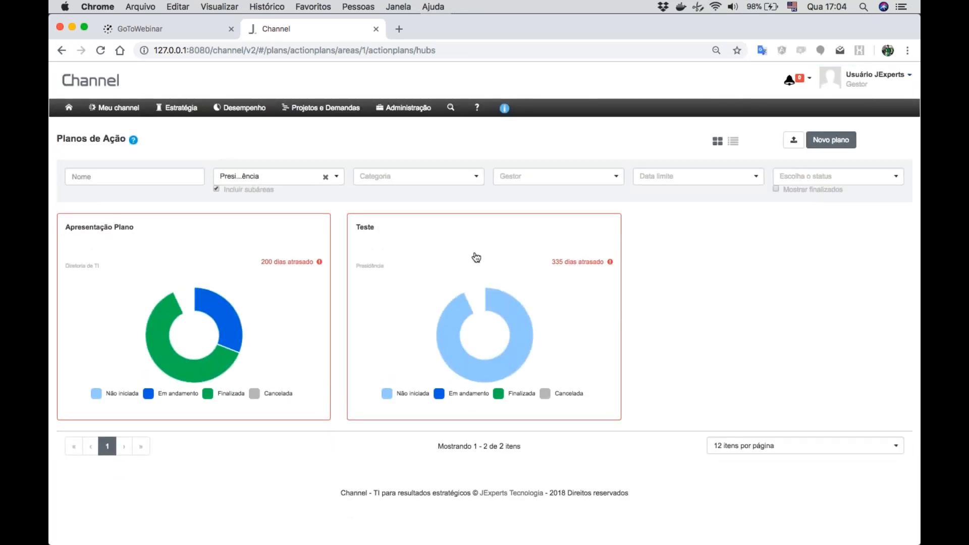
- Look at the action board of the plan "Teste" and return to the overview of action plans
click(546, 259)
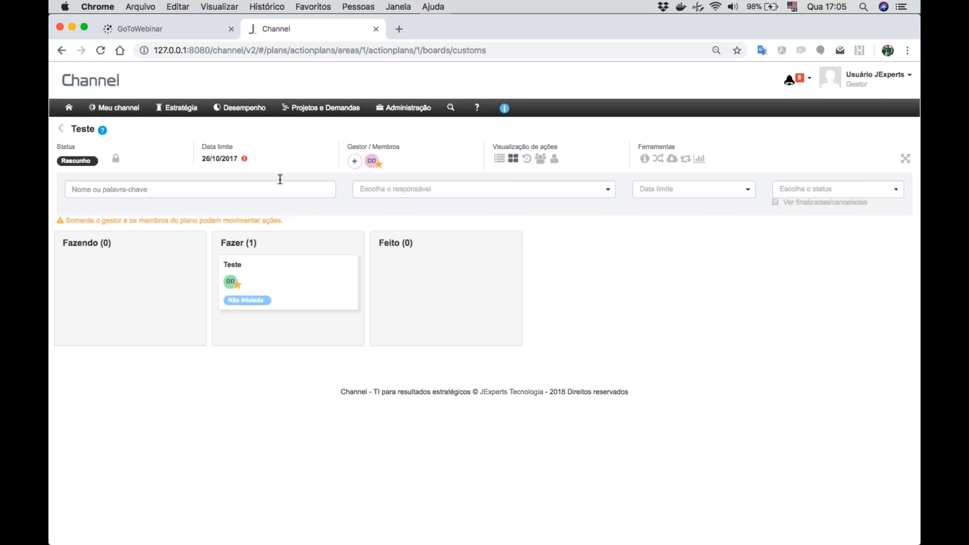
click(252, 108)
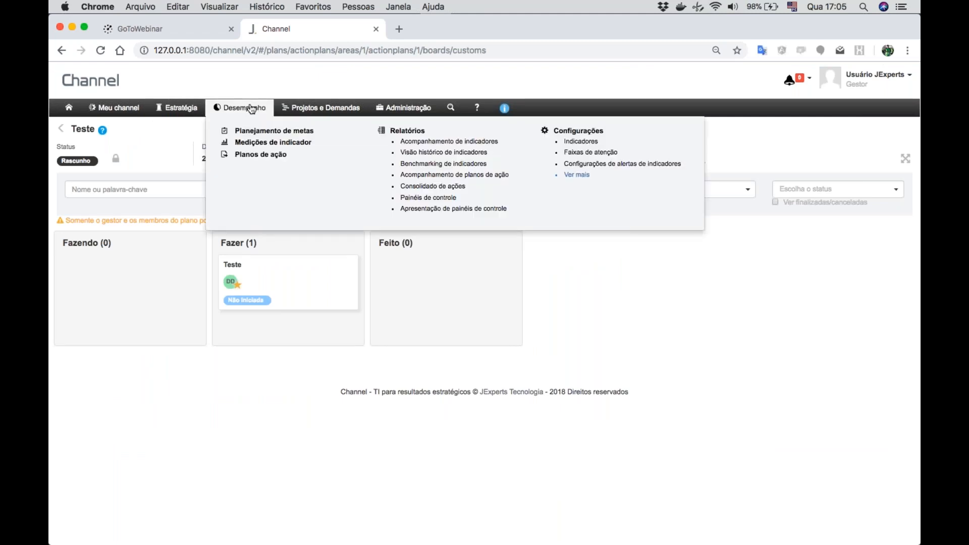
click(249, 154)
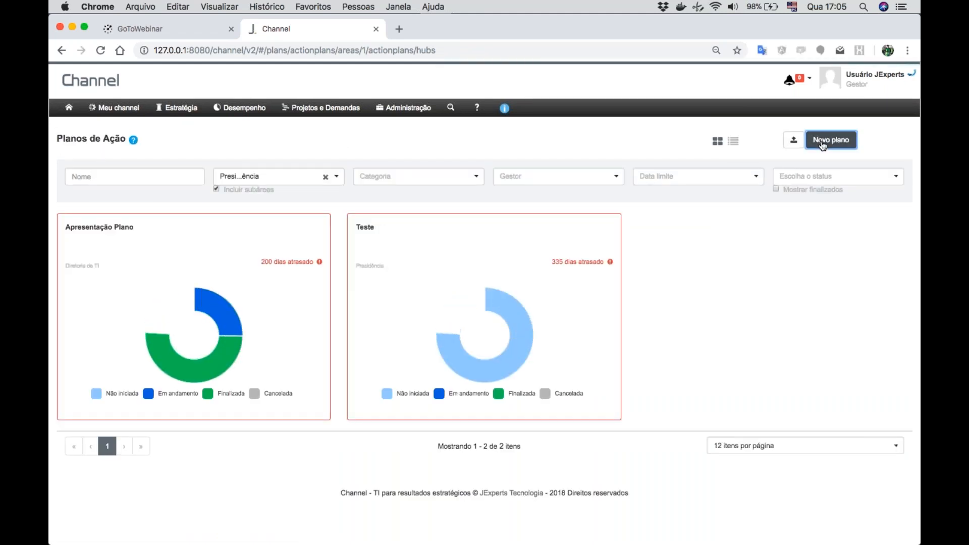
- Start a new action plan and name it "Melhoria do indicador xyz"
click(822, 146)
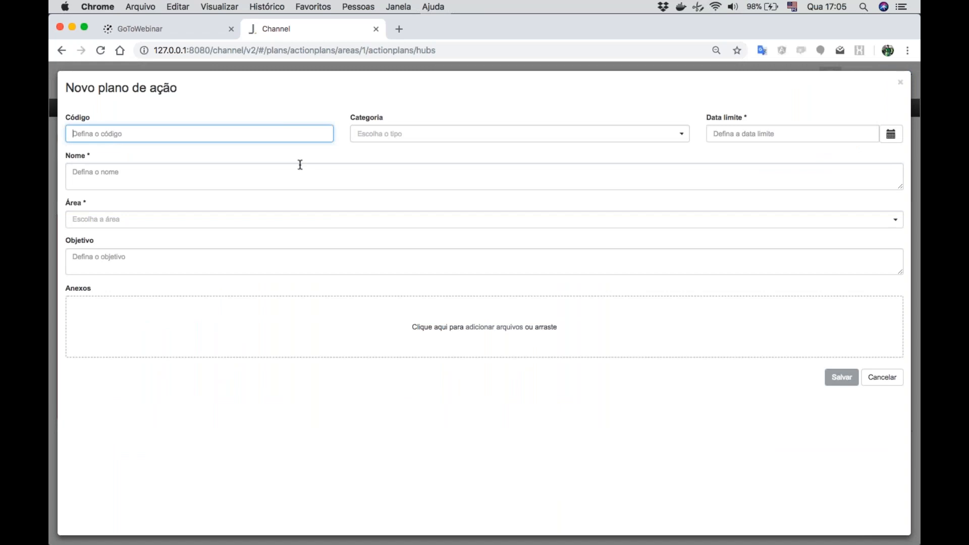
click(287, 174)
text(Mel)
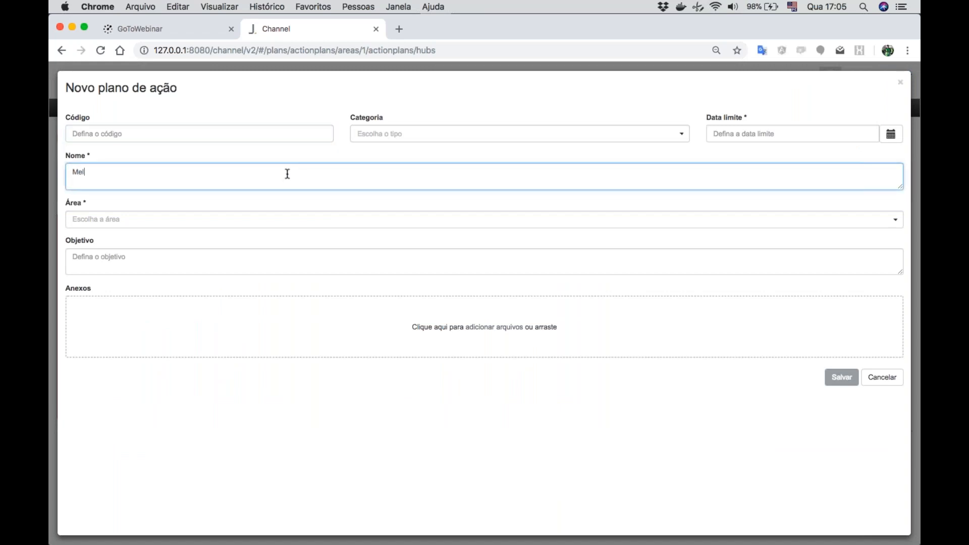
text(horia do indicador xyz)
- Assign the new action plan to the area "Diretoria de TI" and enter the objective "Melhorar o indicador xyz"
click(212, 220)
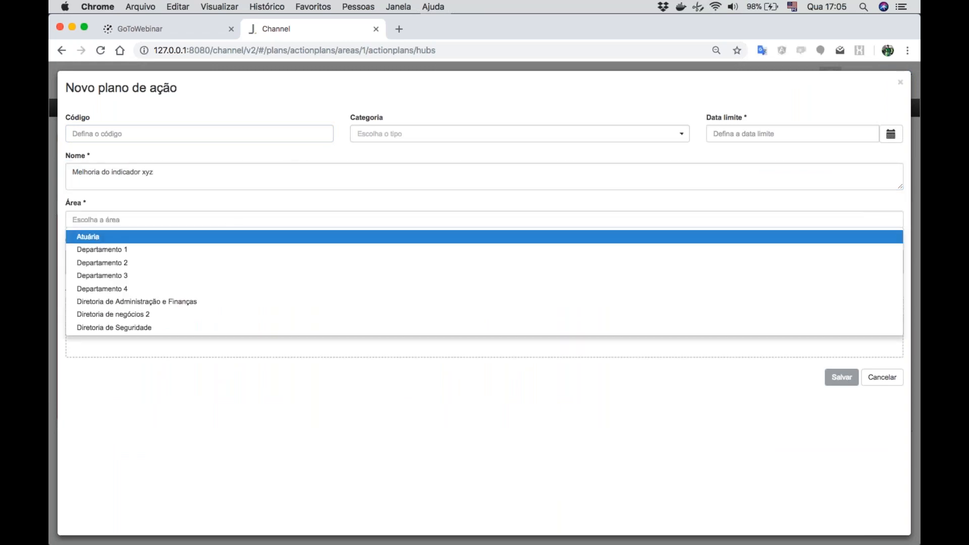
scroll(121, 302, down, 3)
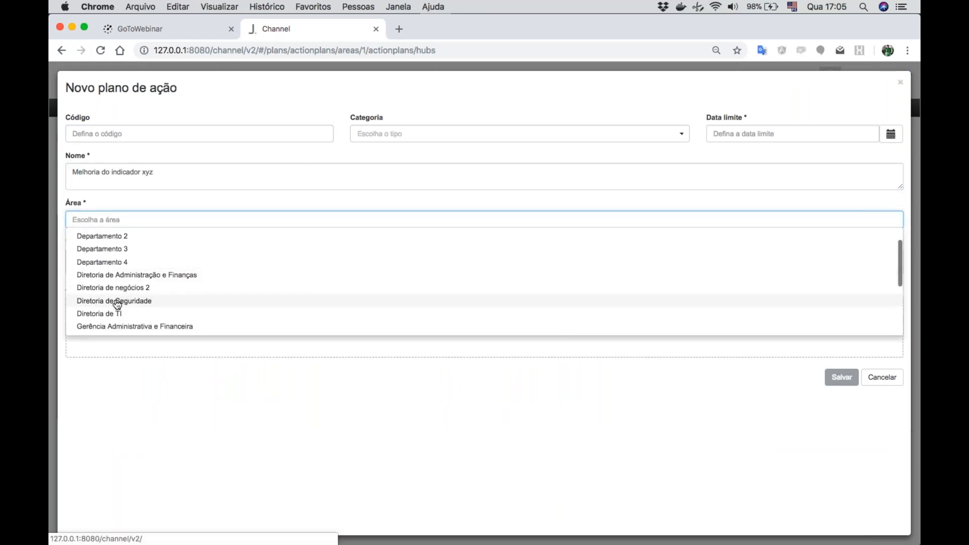
click(108, 312)
click(180, 264)
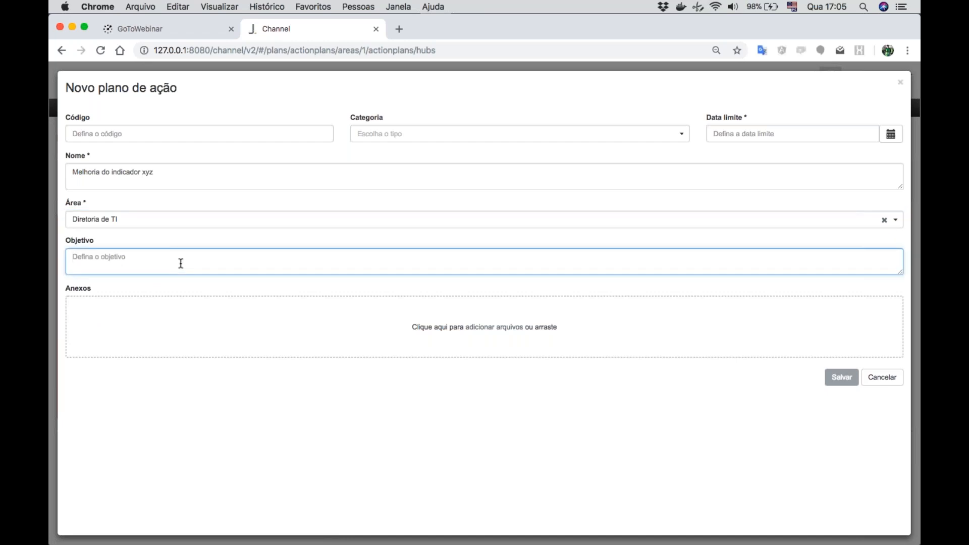
text(Melhorar o indicador)
- Set the new action plan's due date to 31/10/2018 and save the plan
click(885, 138)
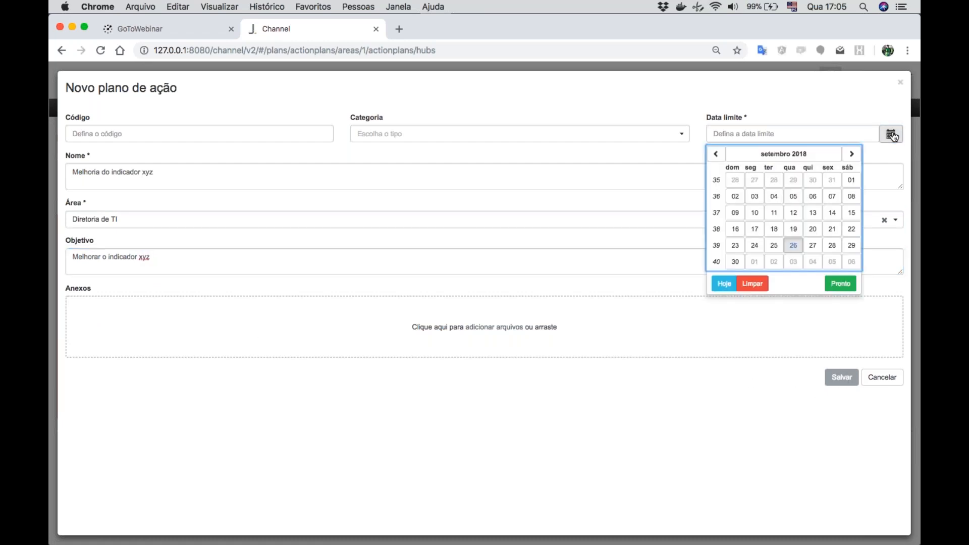
click(853, 155)
click(796, 247)
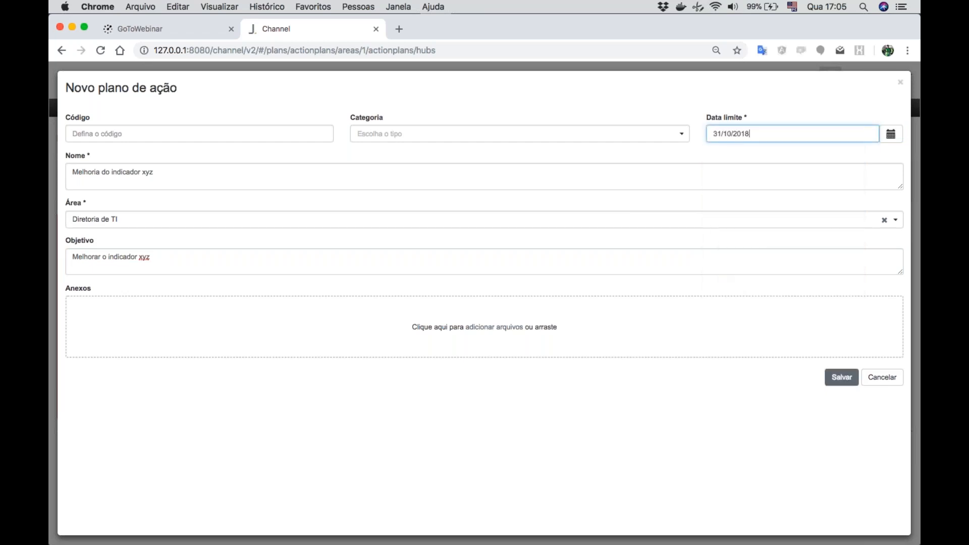
click(842, 377)
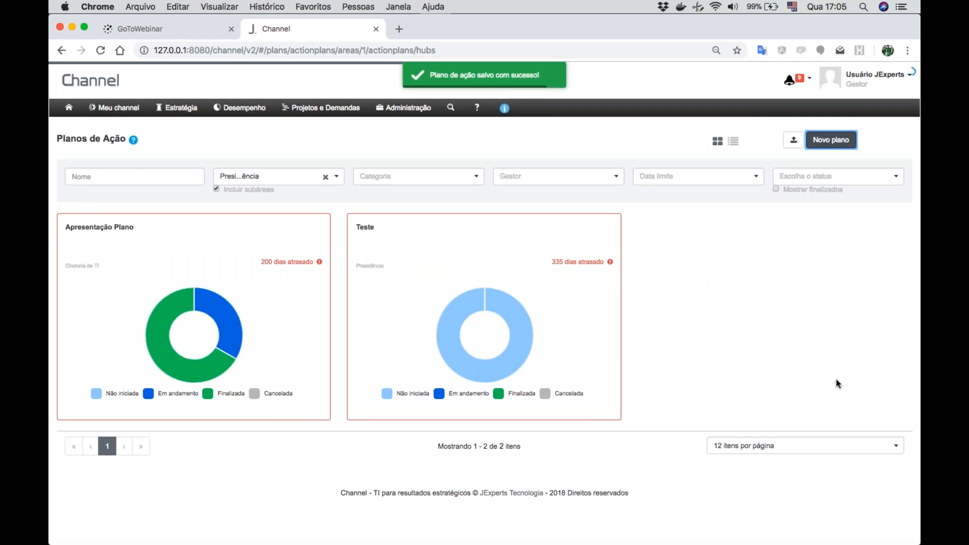
- Try to recover the action plans page by going back and loading the shortened address 127.0.0.1:8080/channel/v2/#/plans/
click(265, 177)
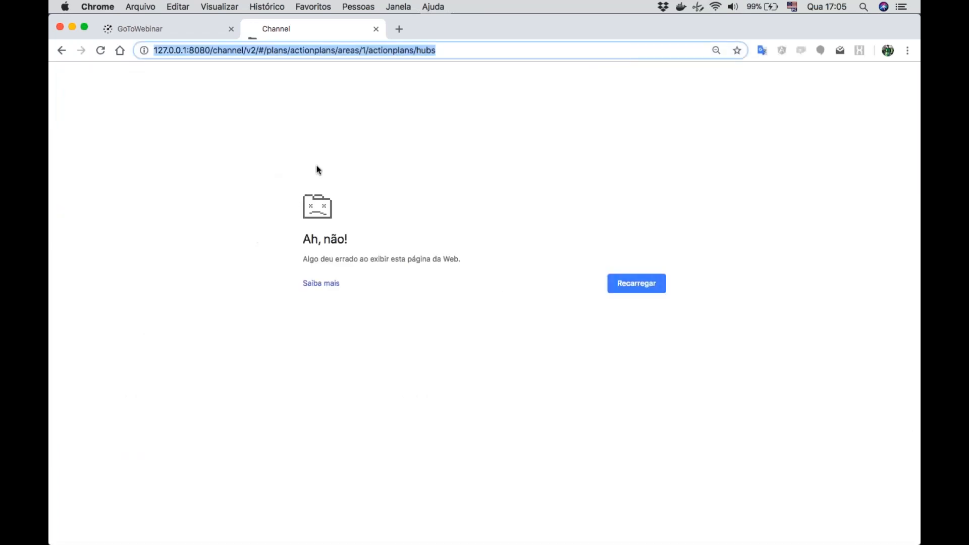
click(61, 50)
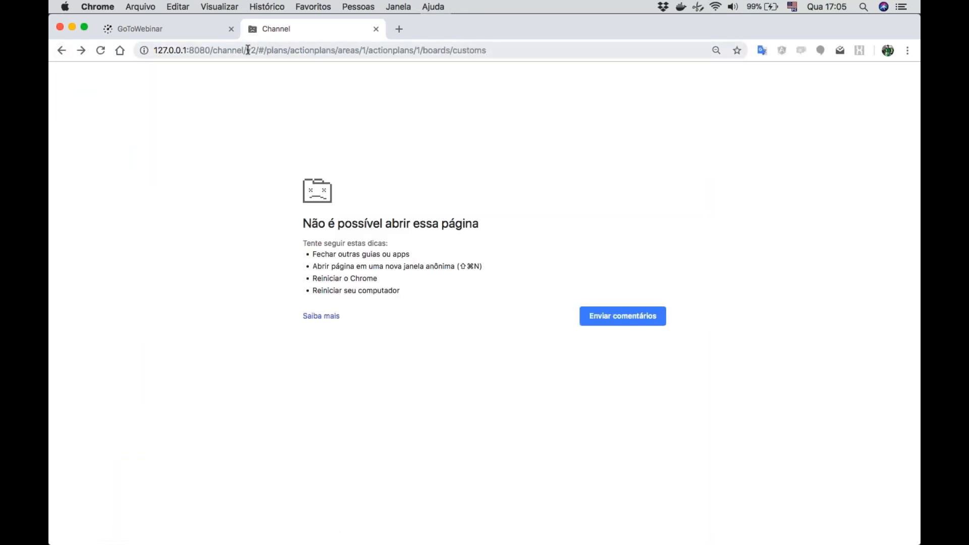
drag(290, 50, 519, 61)
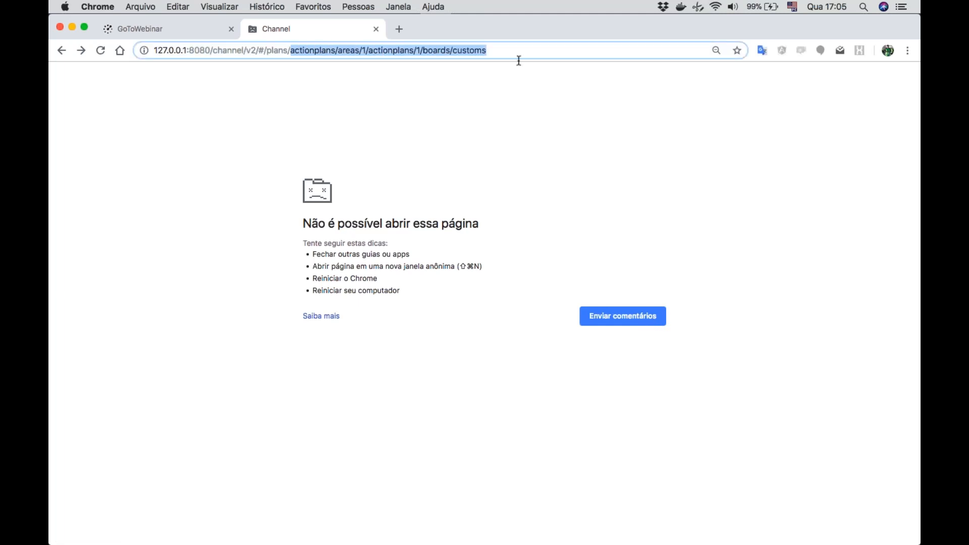
key(BackSpace)
key(Return)
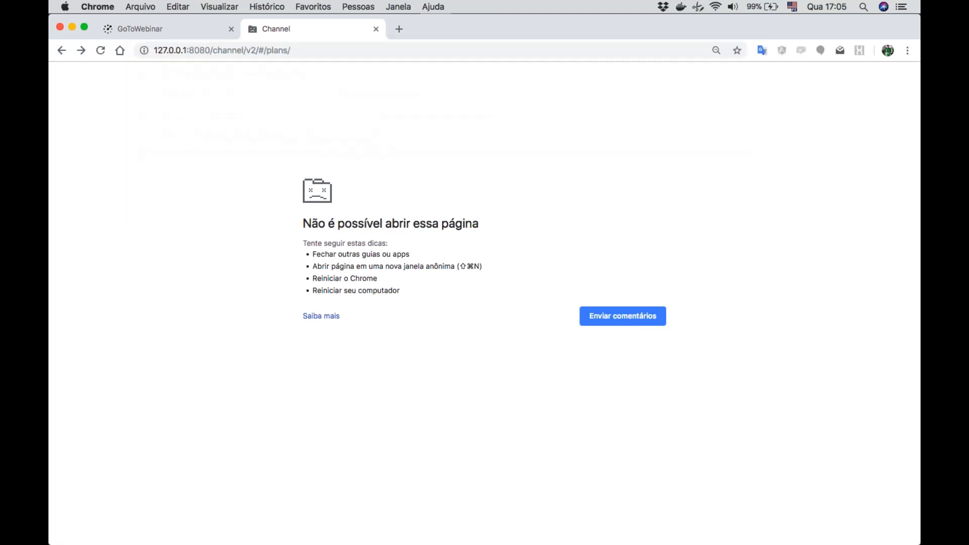
click(551, 51)
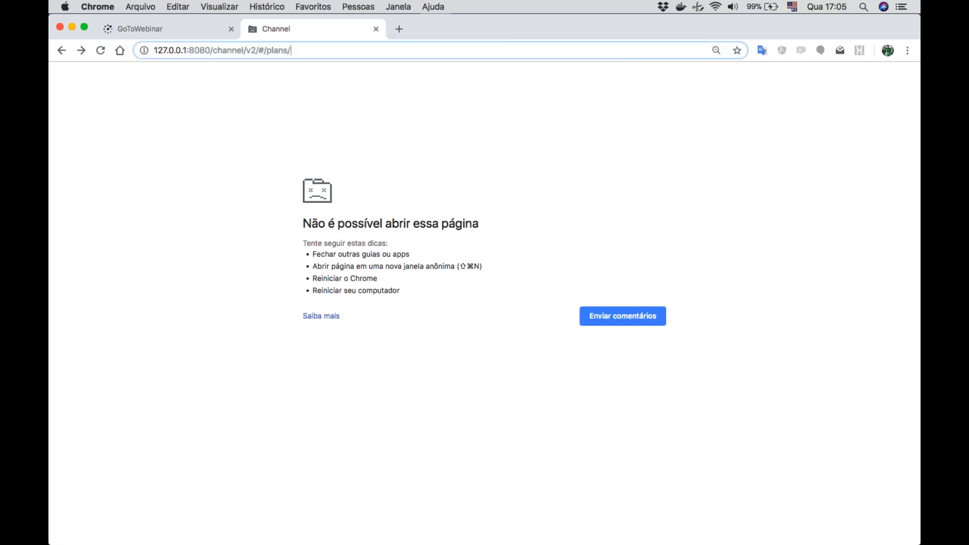
key(Return)
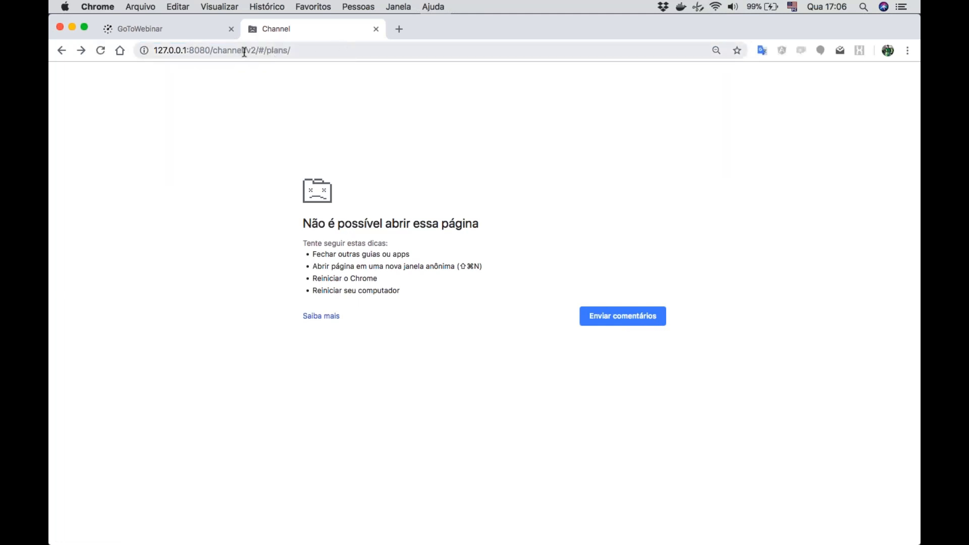
- Try to reload Channel from its base address 127.0.0.1:8080/channel/
drag(247, 52, 476, 58)
key(BackSpace)
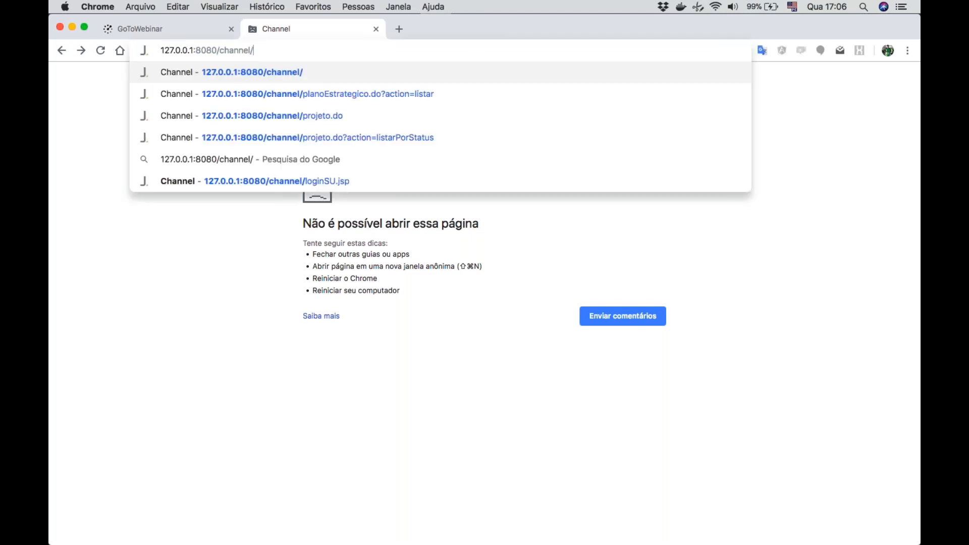
key(Return)
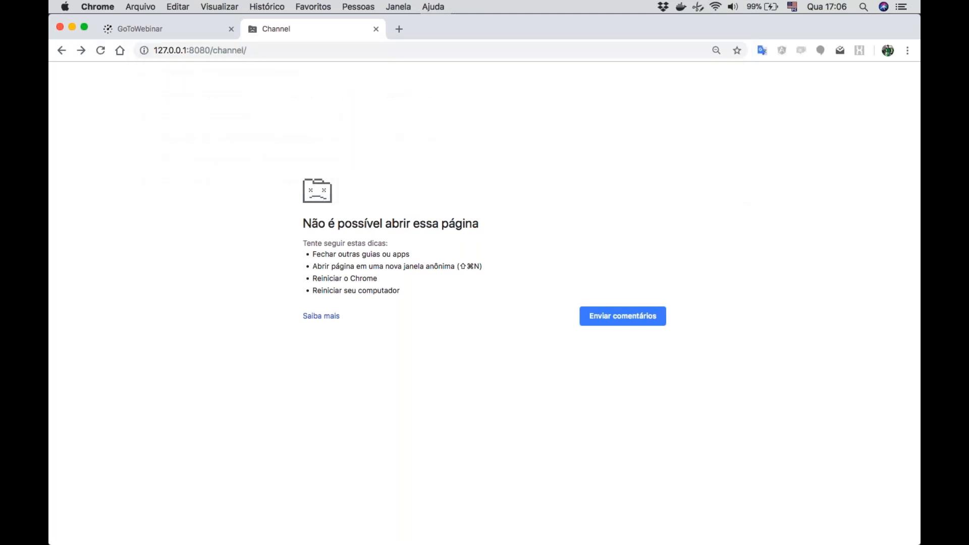
click(393, 51)
key(Return)
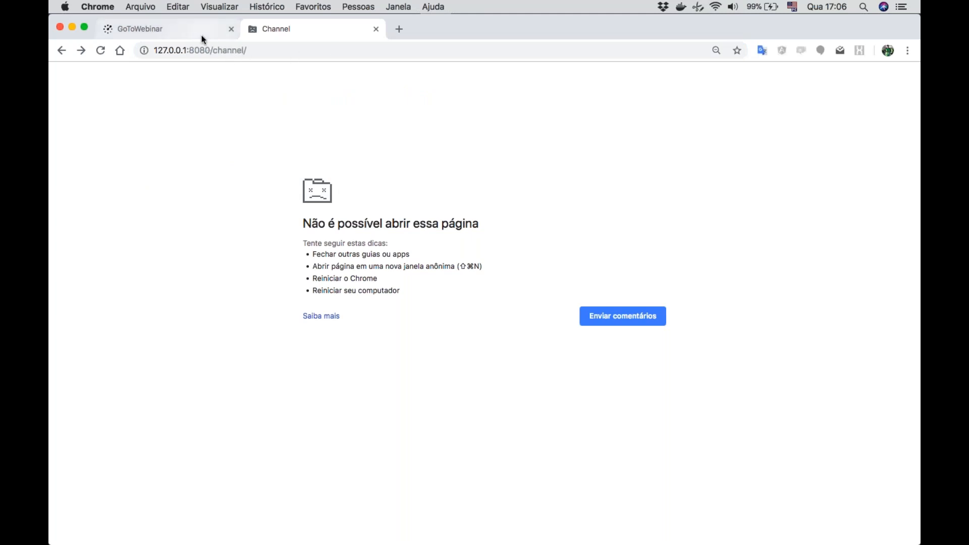
click(210, 50)
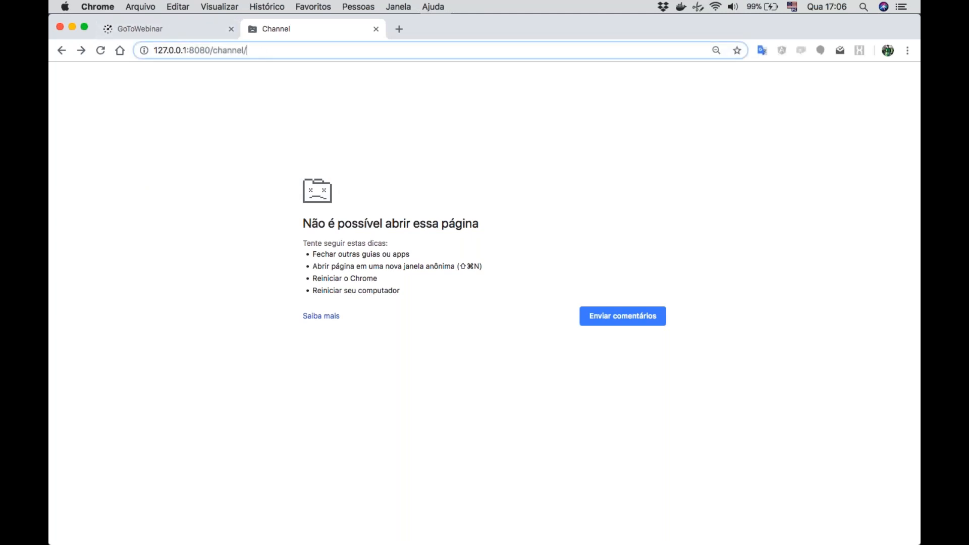
click(154, 50)
- Switch from the browser to the full-screen slide presentation with the J.Experts contact slide
key(ctrl+Right)
key(ctrl+Left)
key(ctrl+Left)
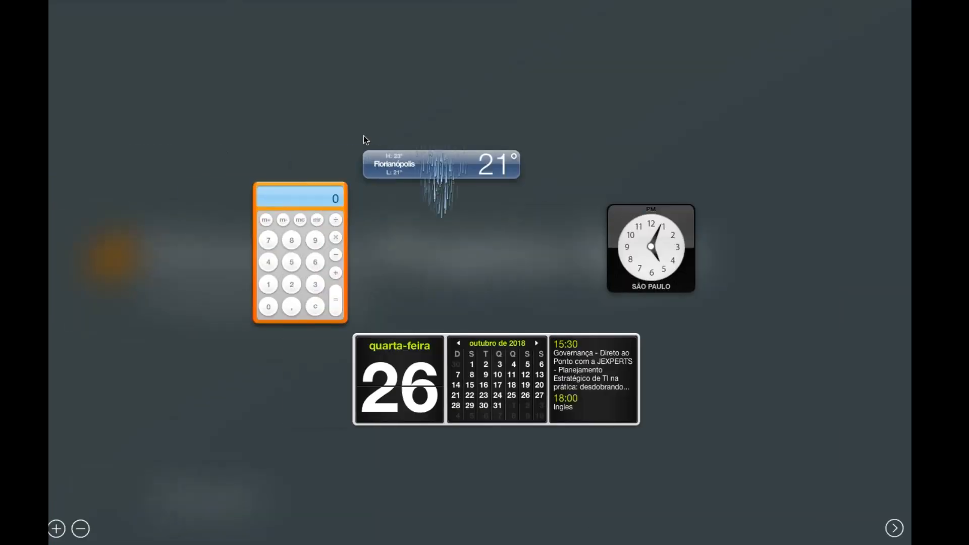
key(ctrl+Right)
key(ctrl+Right)
key(ctrl+Right)
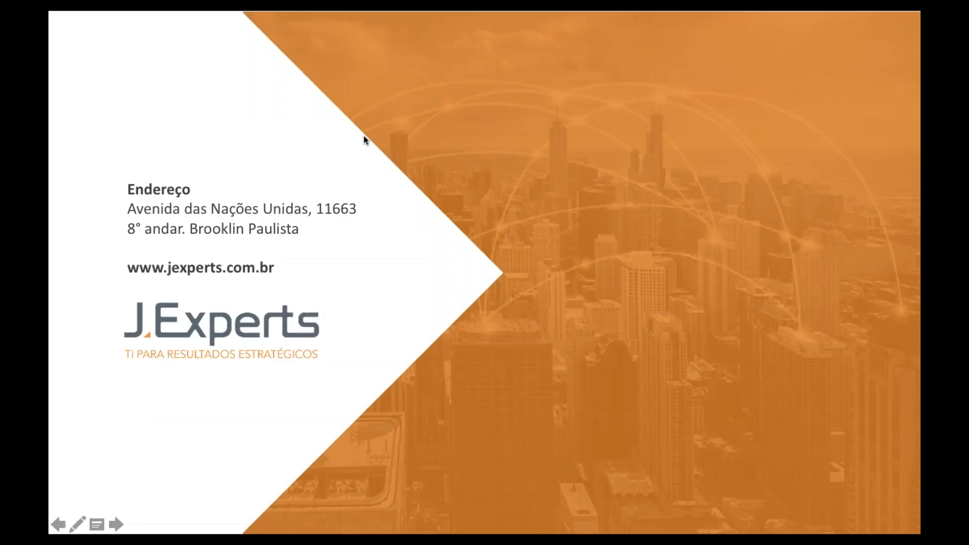